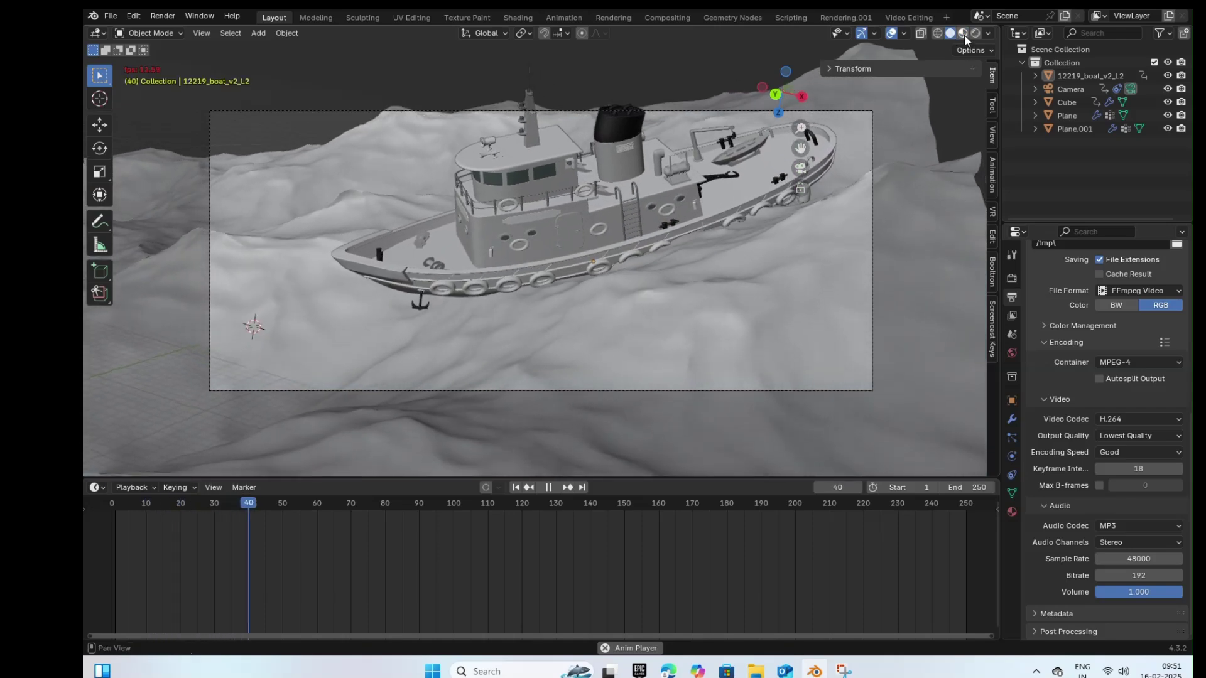
# Step: Preview the boat-on-ocean animation with rendered shading and rewind it to the first frame
pyautogui.click(963, 33)
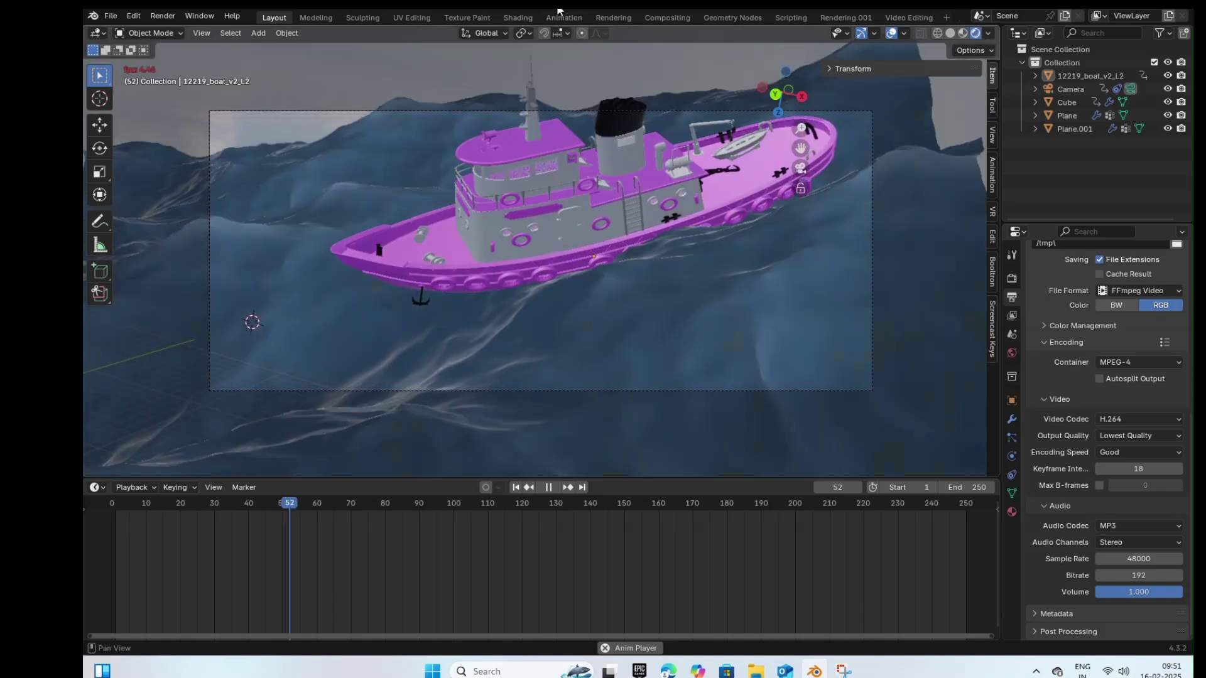
pyautogui.click(550, 487)
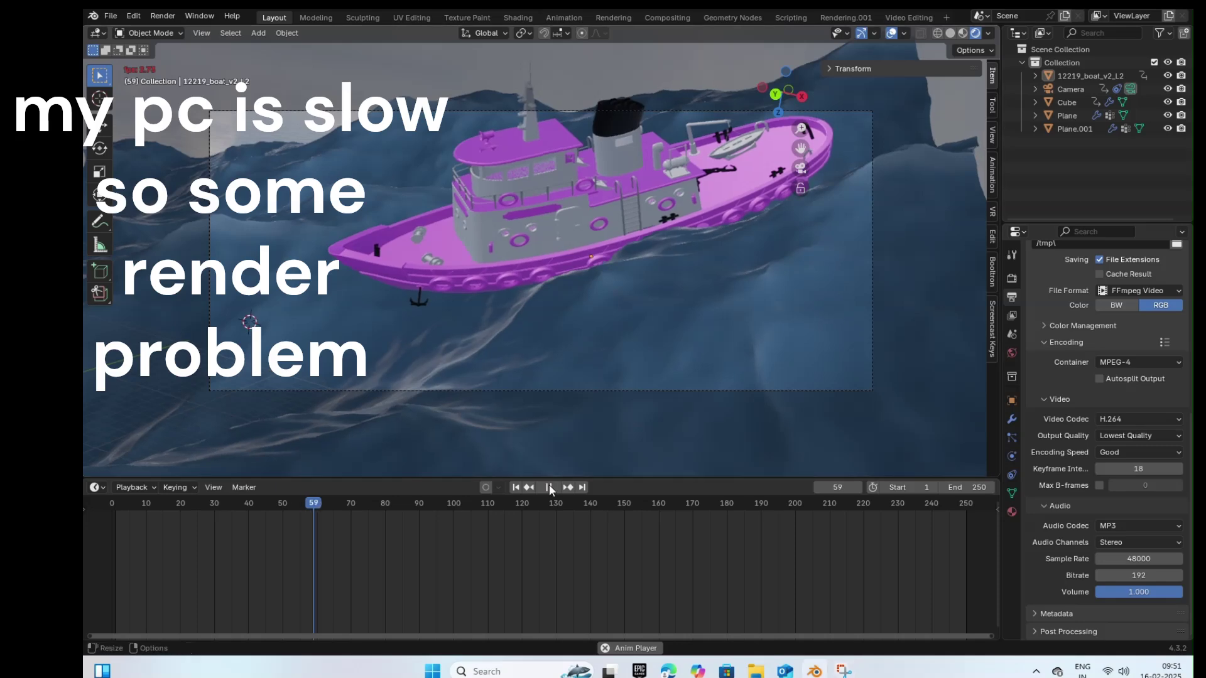
pyautogui.click(516, 488)
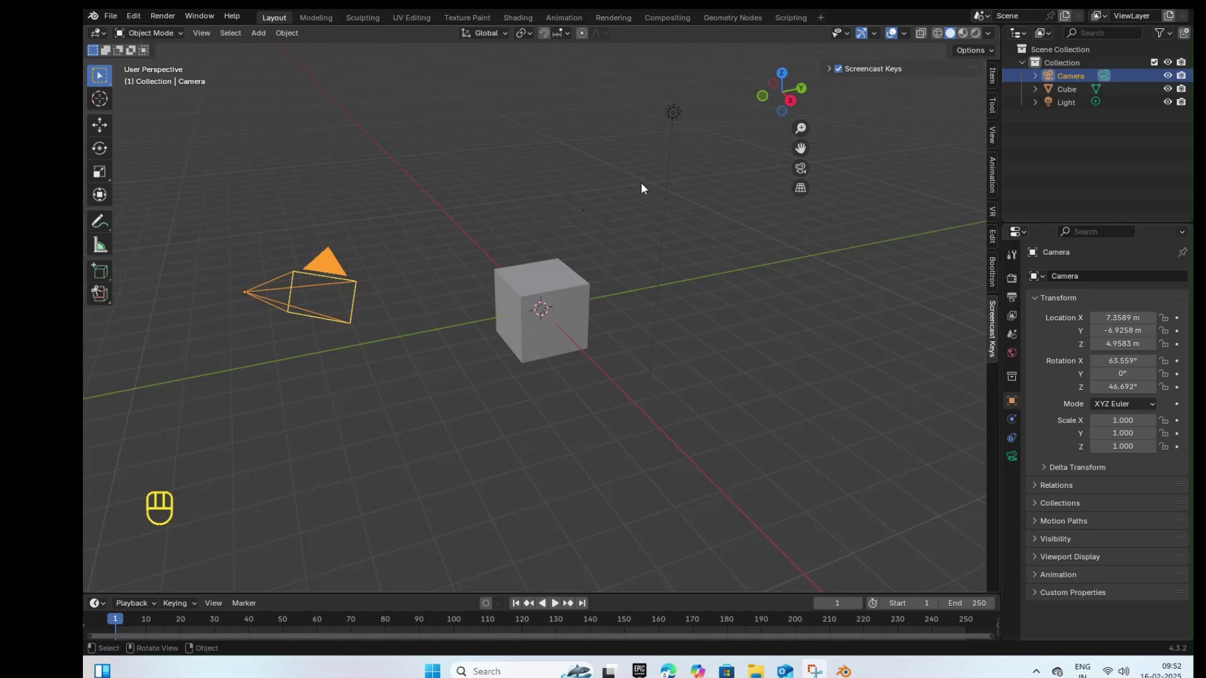
# Step: Delete the default camera and light from the new scene, keeping only the cube
pyautogui.keyDown('shift'); pyautogui.click(673, 112); pyautogui.keyUp('shift')
pyautogui.press('Delete')
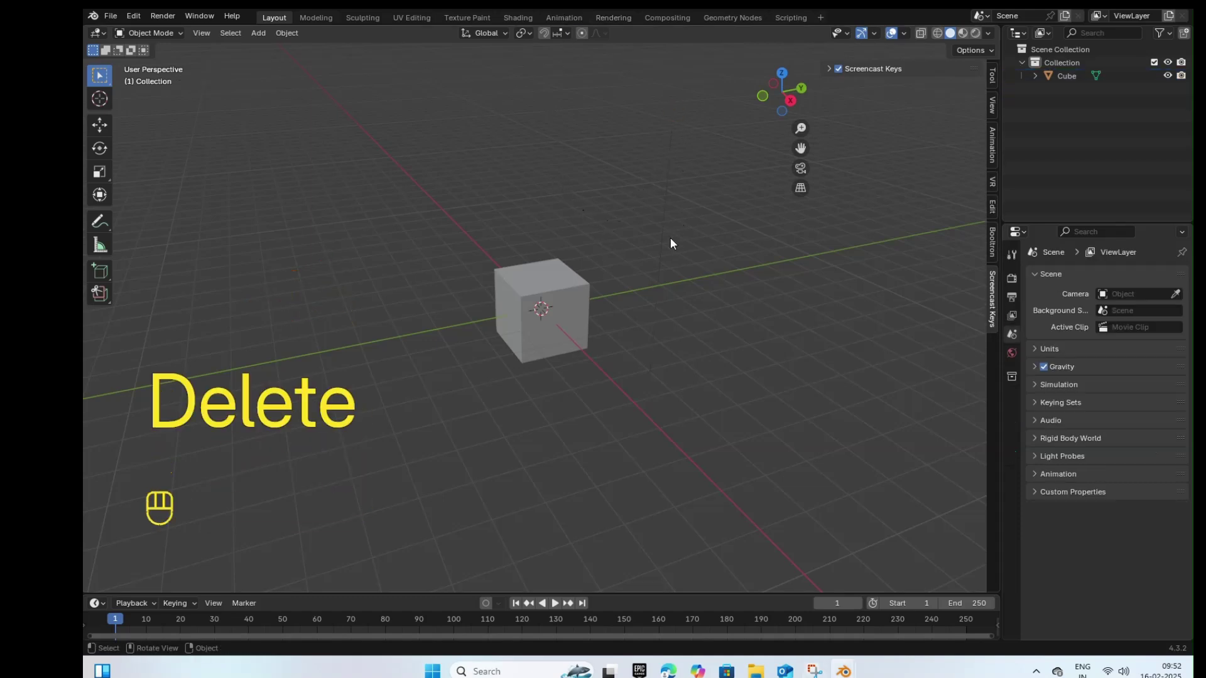
# Step: Add an Ocean modifier to the default cube
pyautogui.click(578, 312)
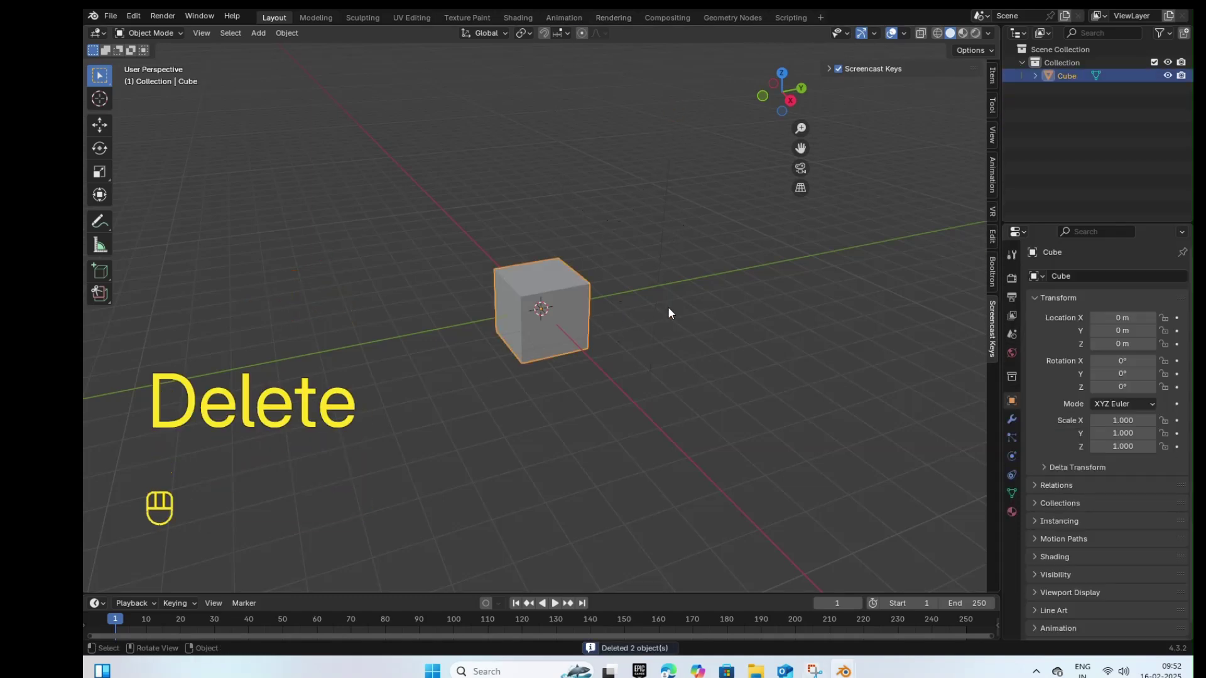
pyautogui.click(1012, 420)
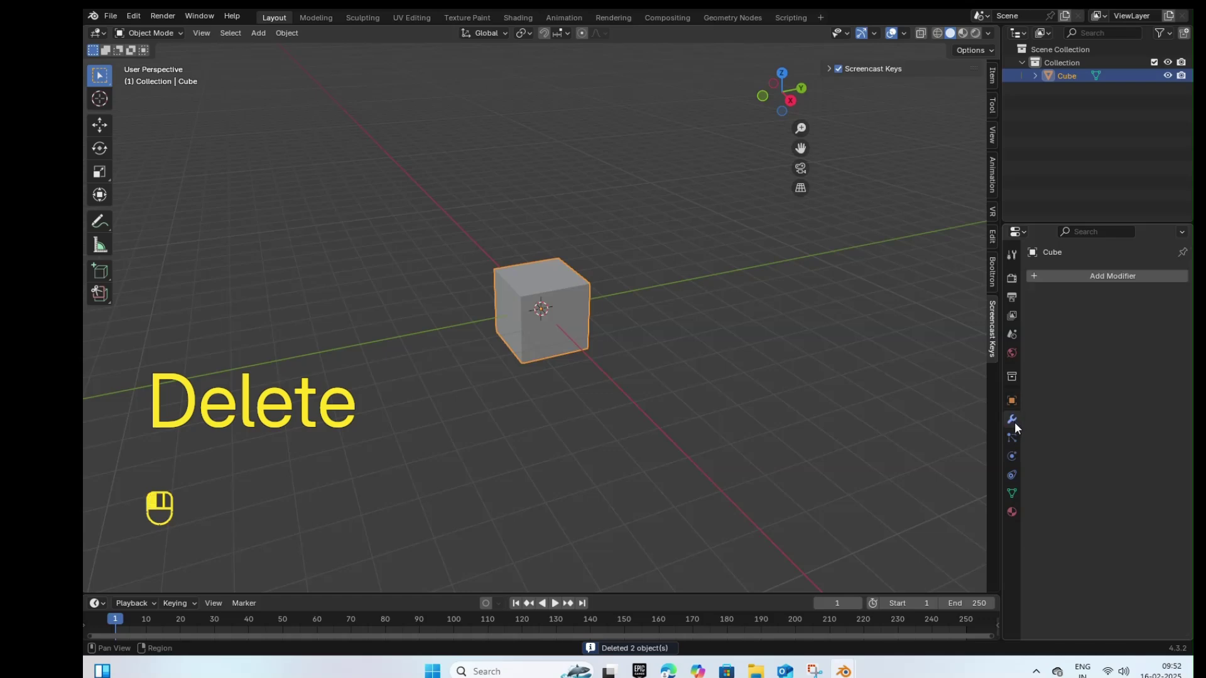
pyautogui.click(1118, 275)
pyautogui.write('oc')
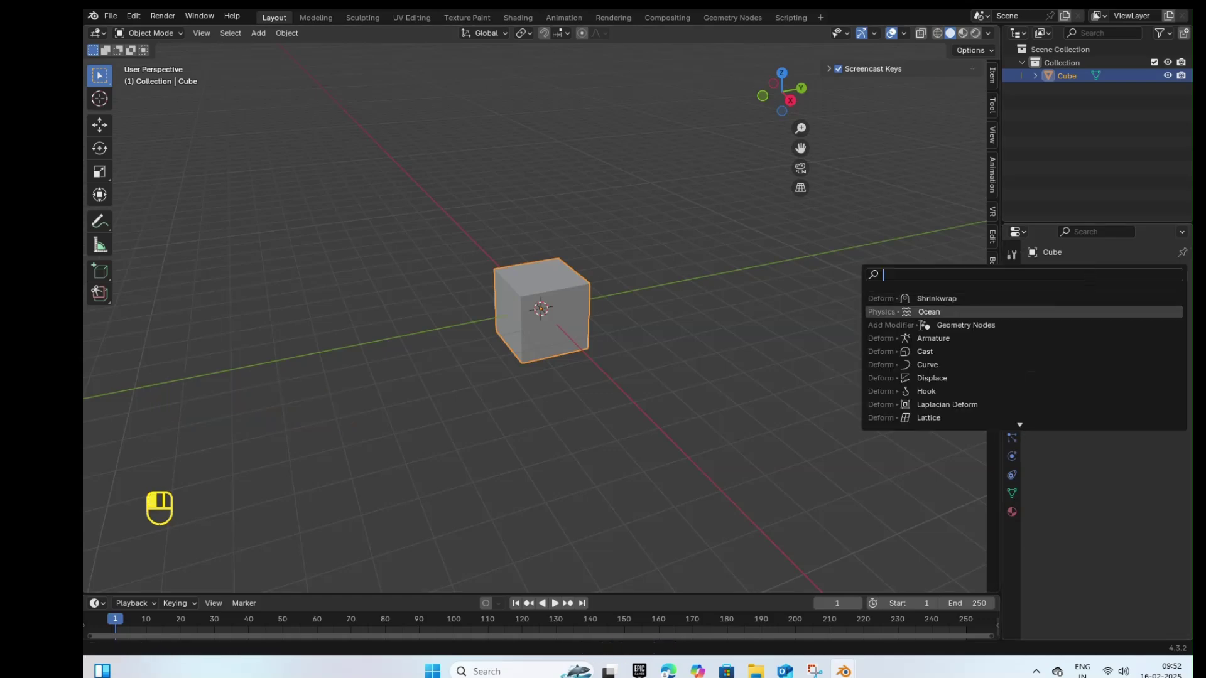
pyautogui.click(932, 310)
pyautogui.scroll(-6, 830, 345)
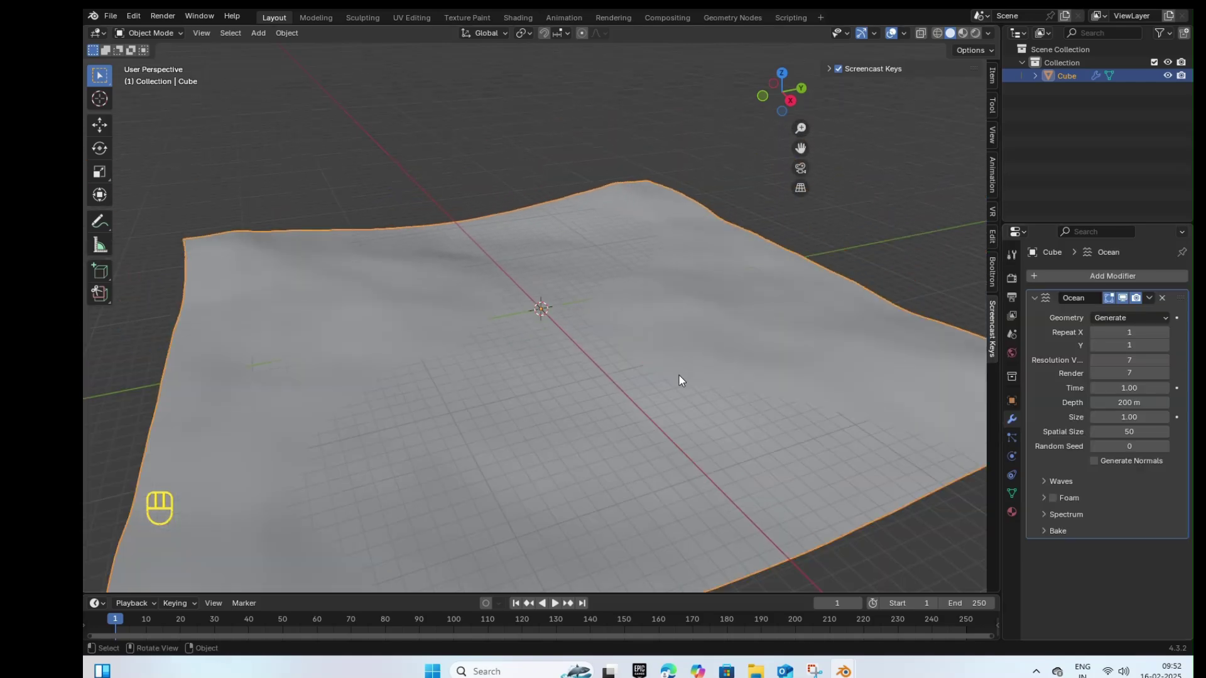
pyautogui.keyDown('alt'); pyautogui.moveTo(671, 377); pyautogui.dragTo(675, 357); pyautogui.keyUp('alt')
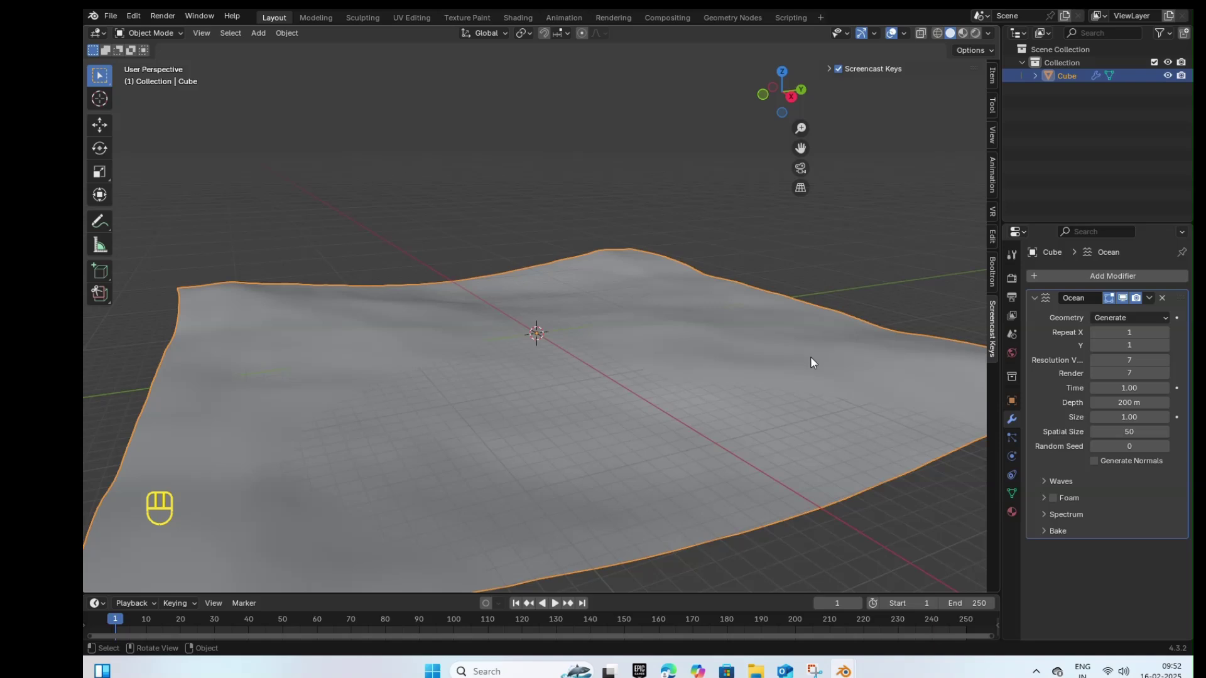
# Step: Try a render resolution of 15 on the Ocean modifier, restoring it to 7
pyautogui.click(1124, 374)
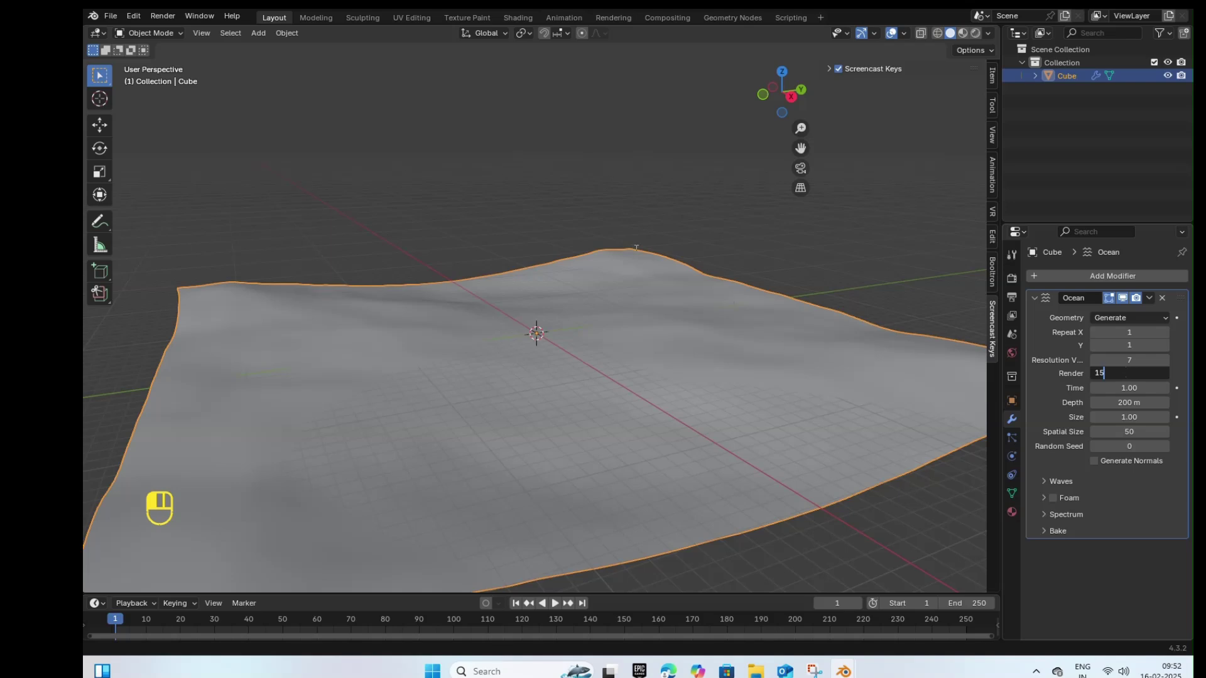
pyautogui.press('Return')
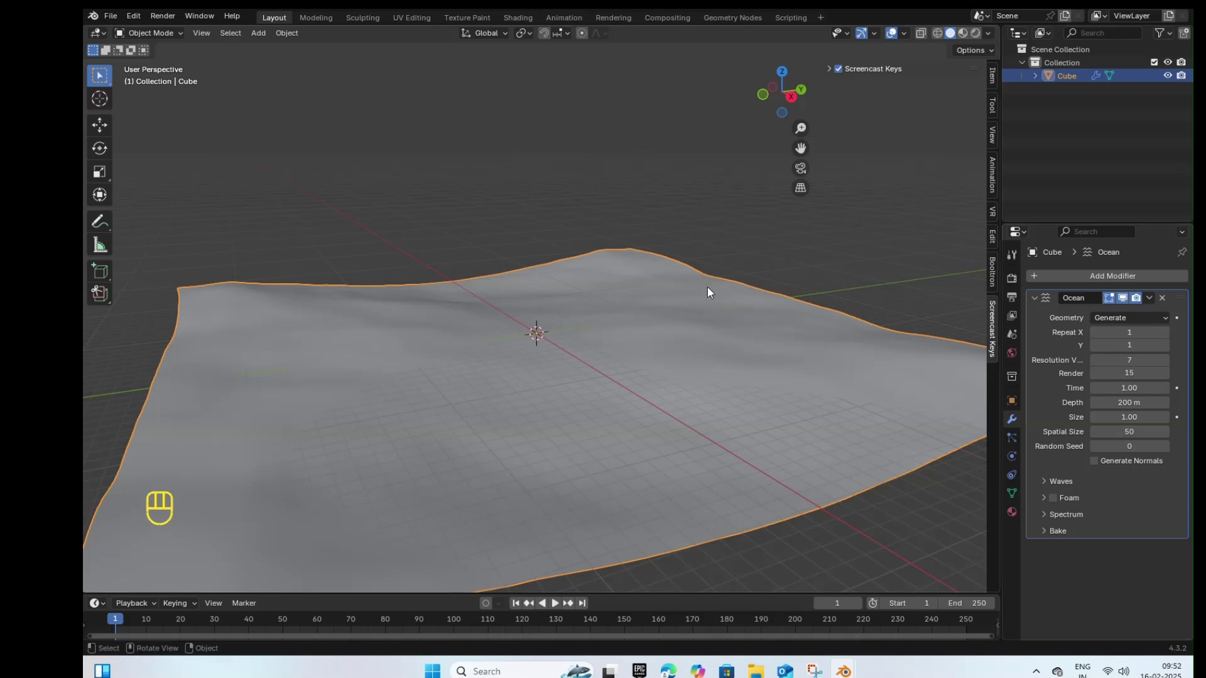
pyautogui.click(1138, 373)
pyautogui.press('BackSpace')
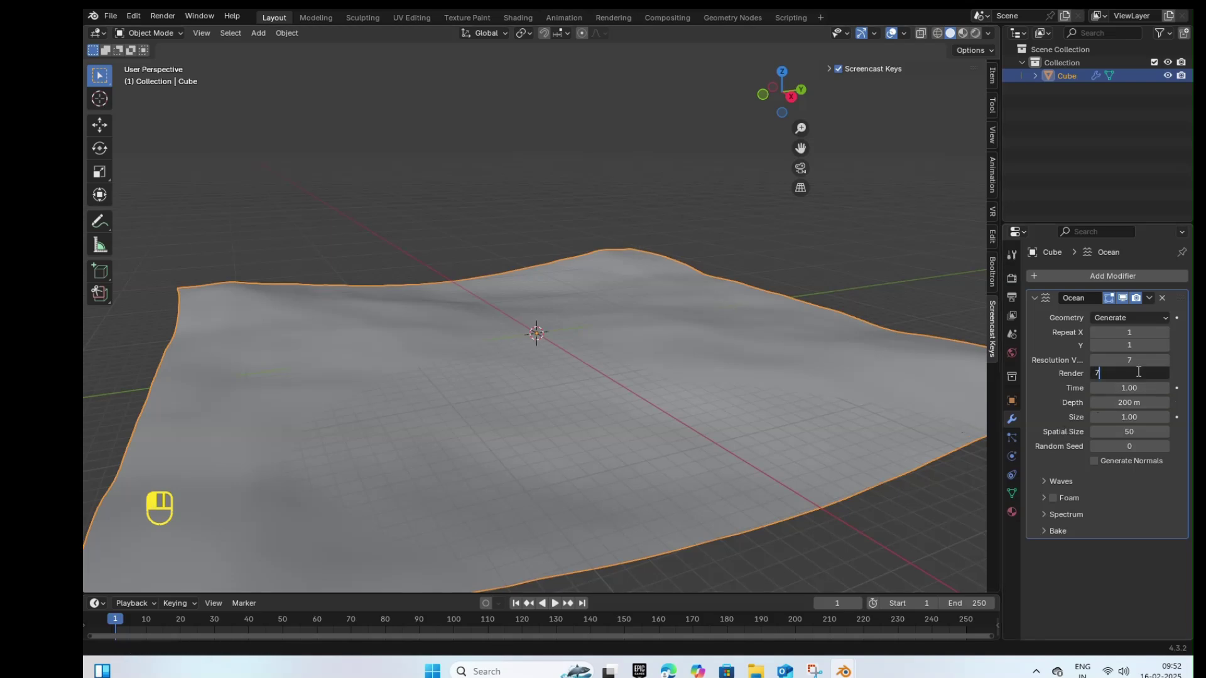
pyautogui.press('Return')
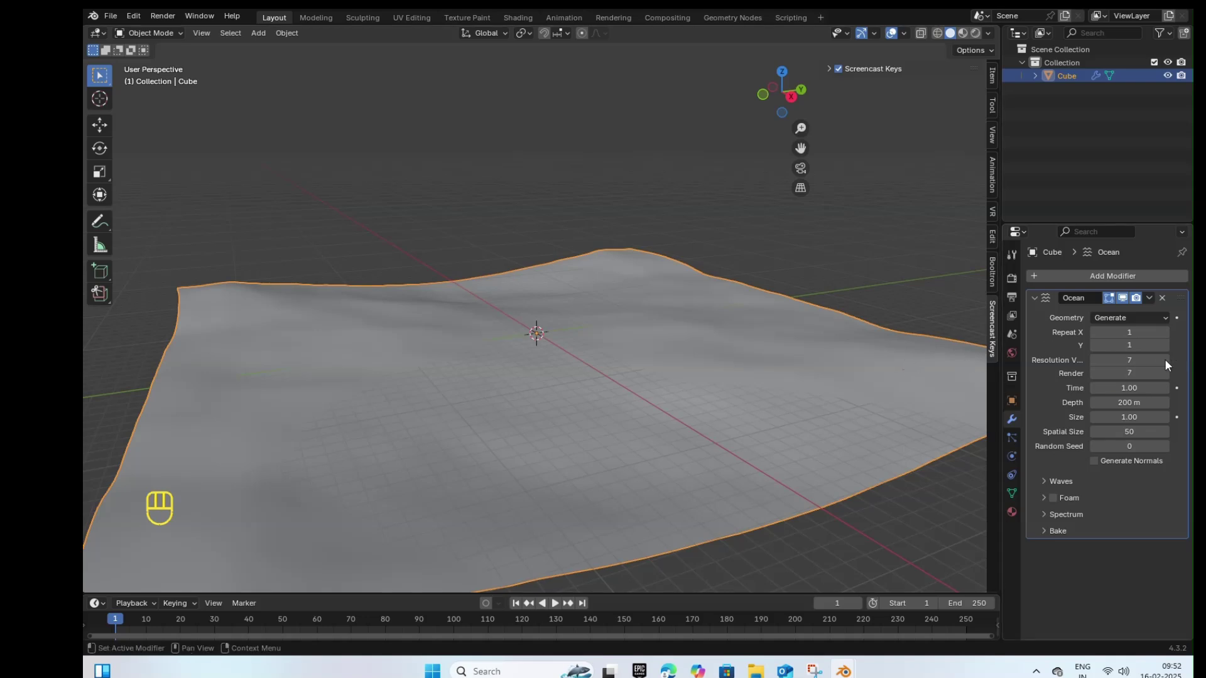
# Step: Set the Ocean modifier's viewport resolution to 15
pyautogui.click(1152, 360)
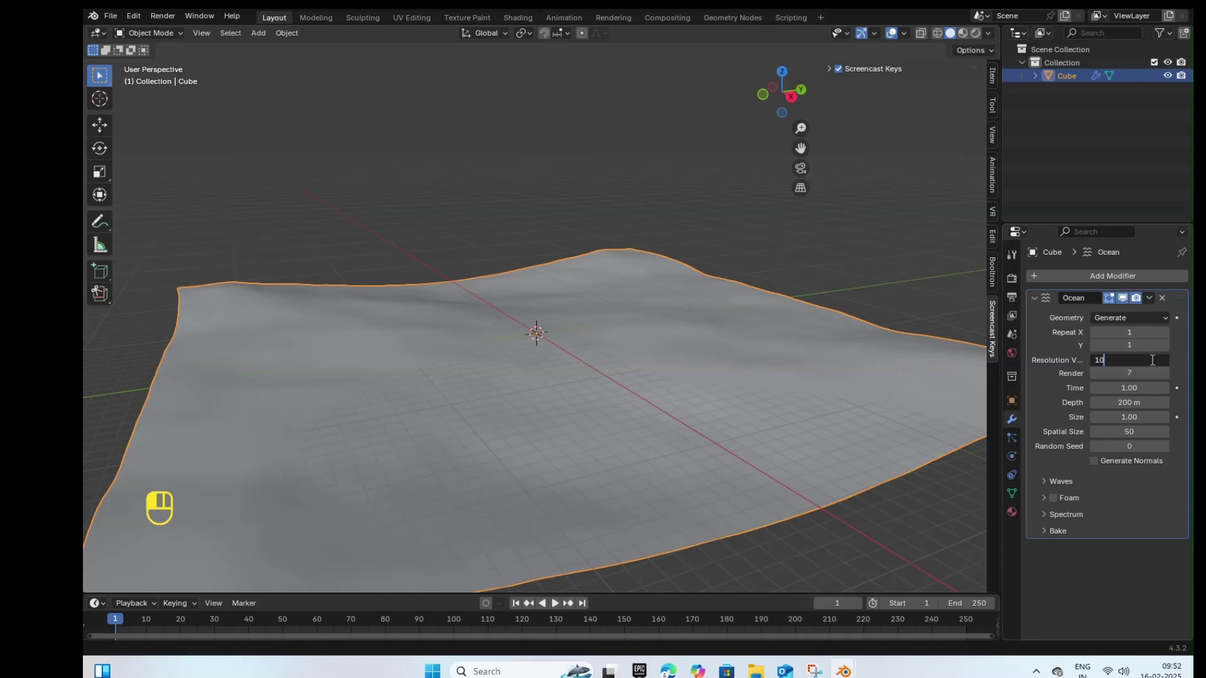
pyautogui.press('Return')
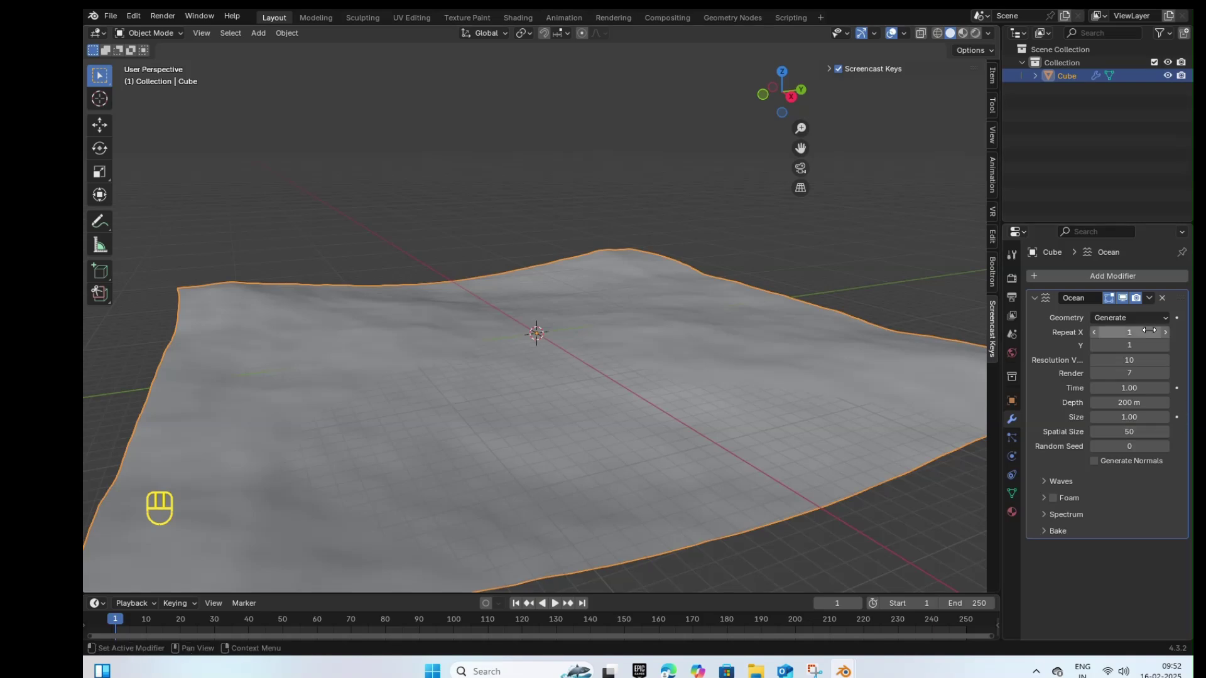
pyautogui.click(1147, 361)
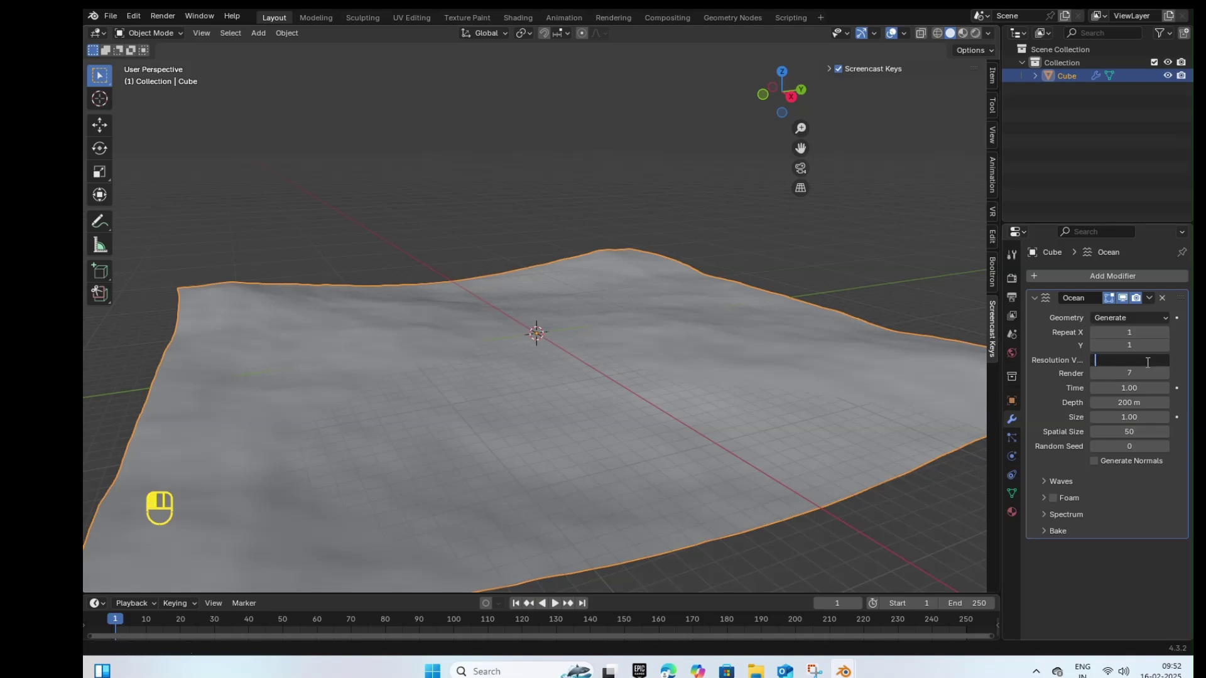
pyautogui.press('Return')
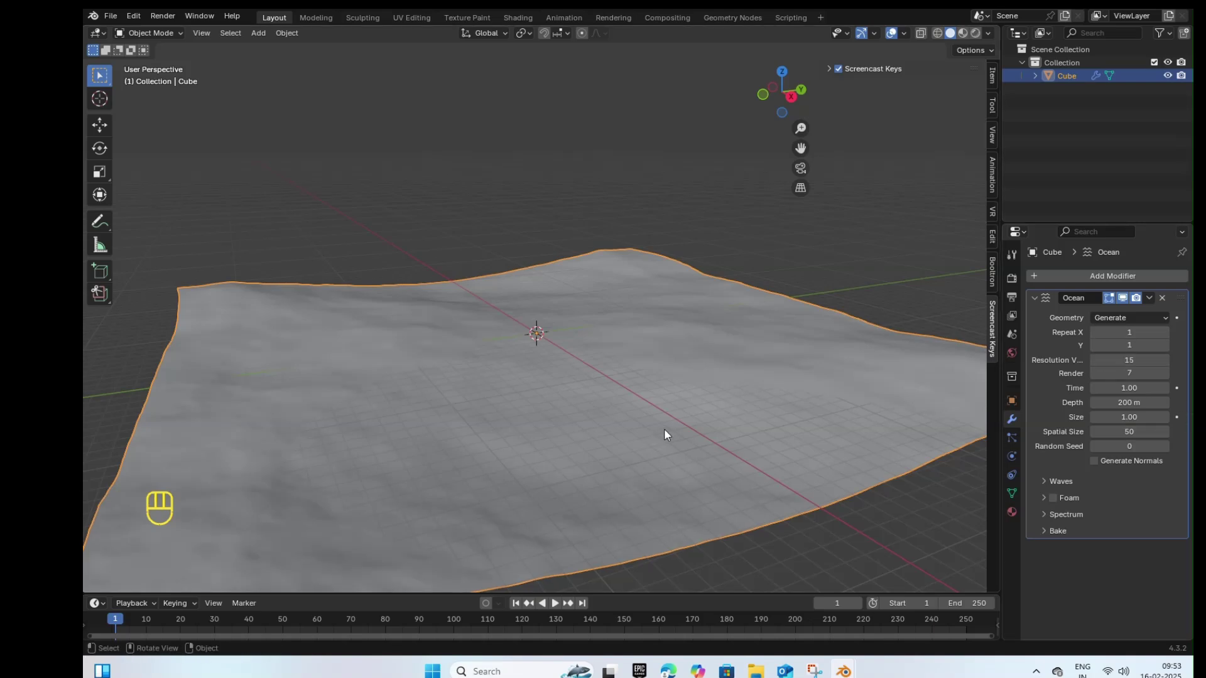
# Step: Animate the Ocean modifier's Time value with the driver expression #frame/50
pyautogui.moveTo(1132, 389); pyautogui.dragTo(1098, 389)
pyautogui.press('BackSpace')
pyautogui.click(1150, 387)
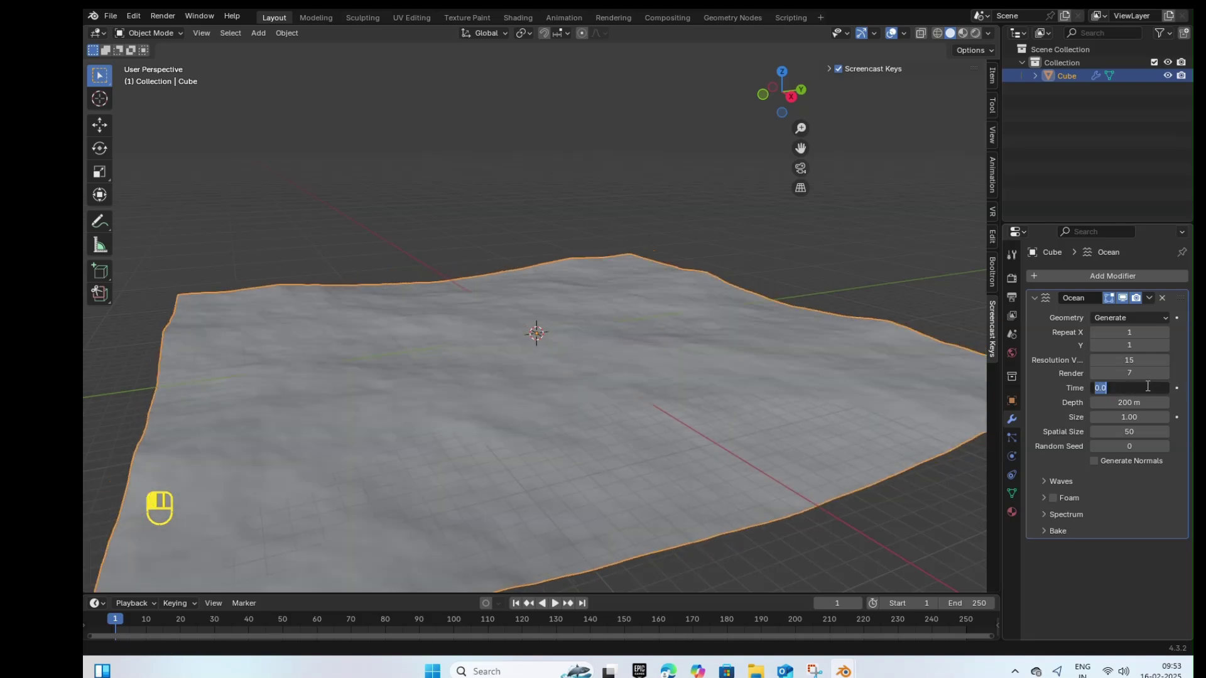
pyautogui.press('BackSpace')
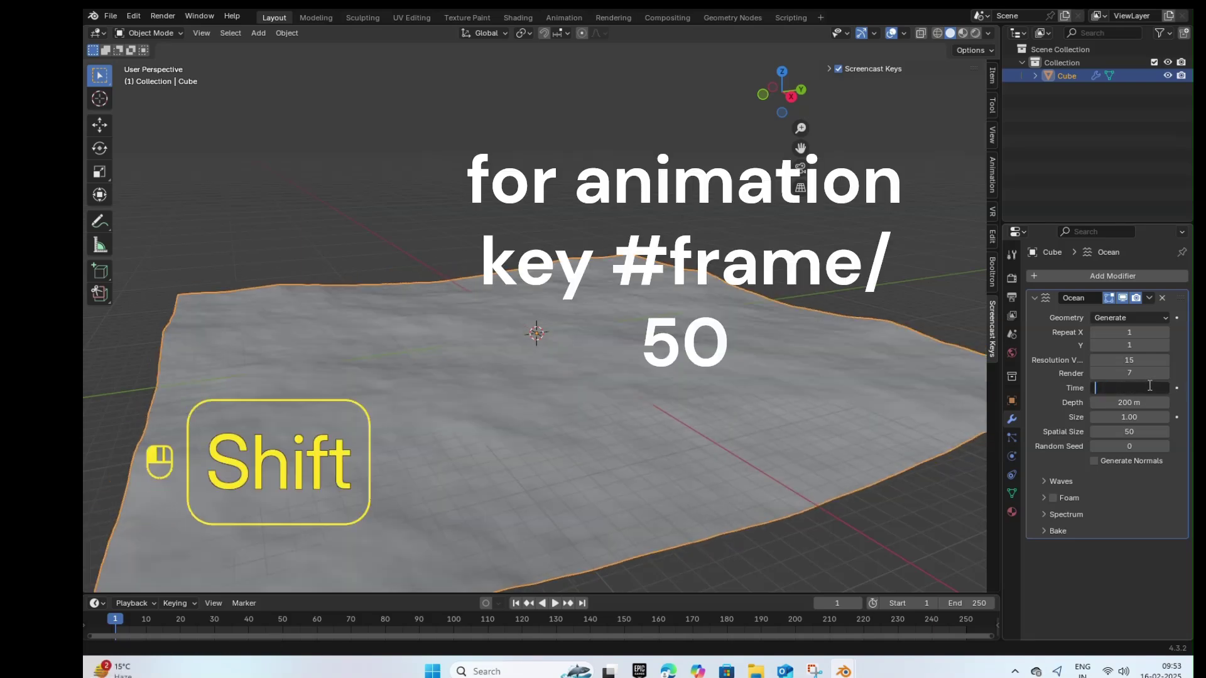
pyautogui.write('#fram')
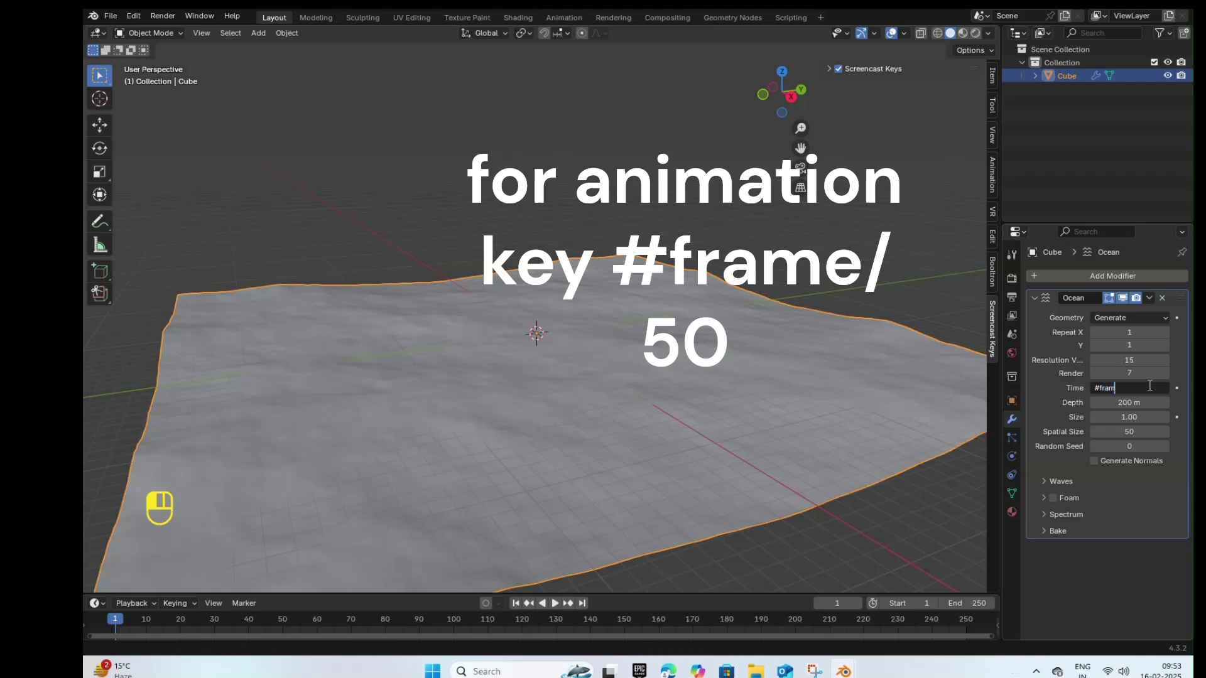
pyautogui.write('e/50')
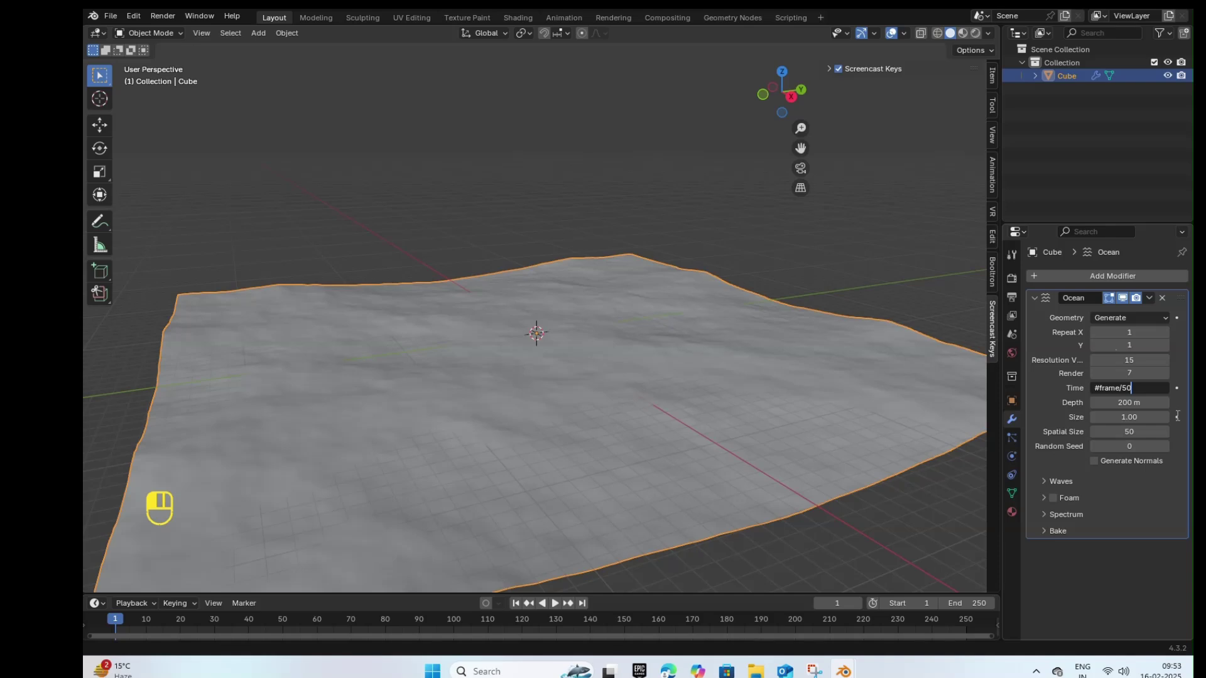
pyautogui.press('Return')
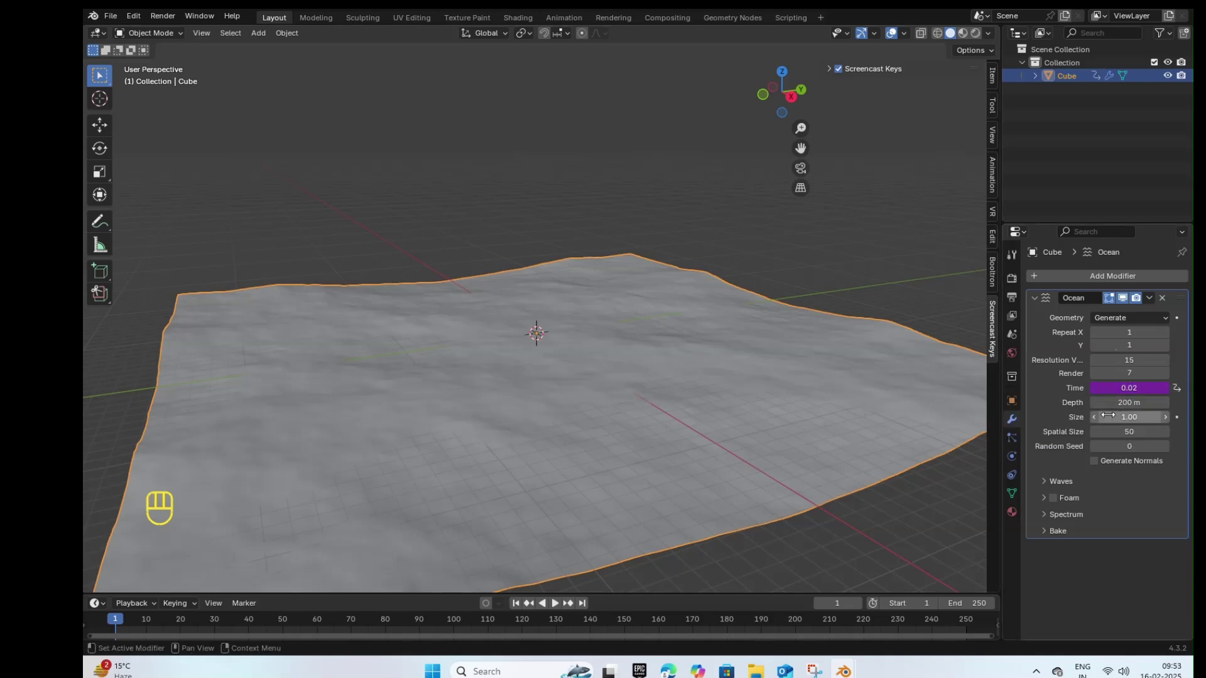
# Step: Play the ocean animation to check its motion, rewinding to the first frame
pyautogui.press('space')
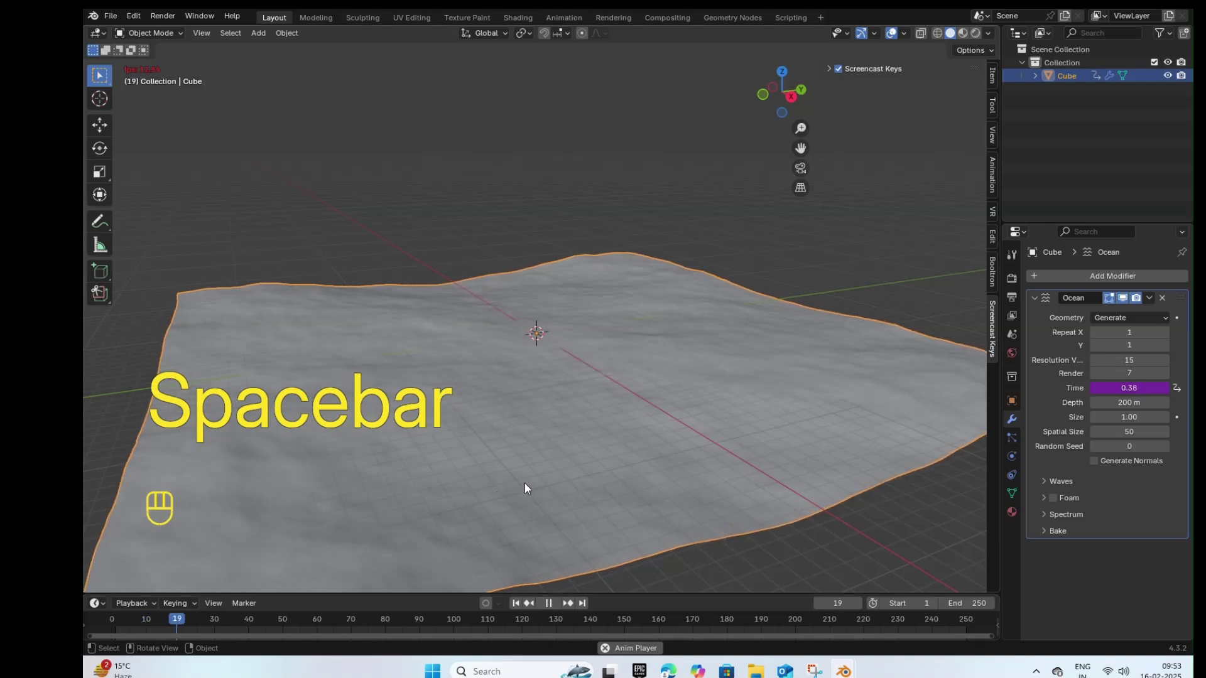
pyautogui.click(517, 603)
pyautogui.press('space')
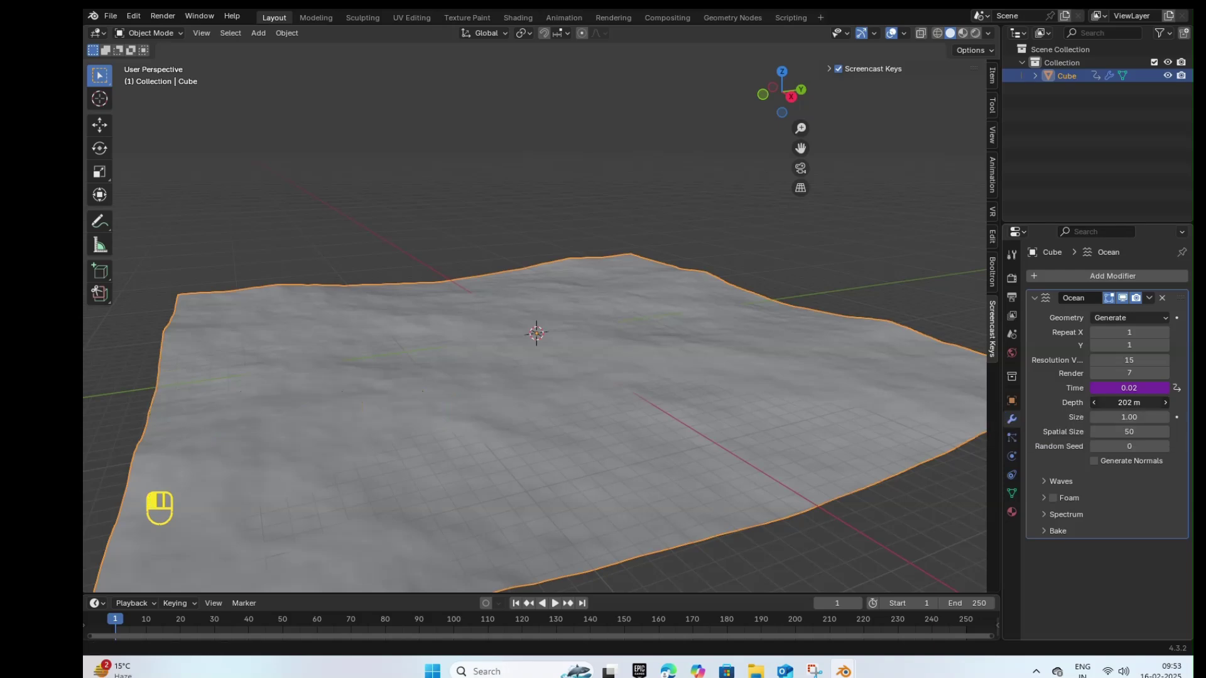
# Step: Set ocean depth 213 m, enable Generate Normals, and set wave scale 2.9, smallest wave 0 m, choppiness 1.51, wind velocity 37.6 m/s, alignment 0.074, direction 6.4°
pyautogui.moveTo(1129, 402); pyautogui.dragTo(1105, 446)
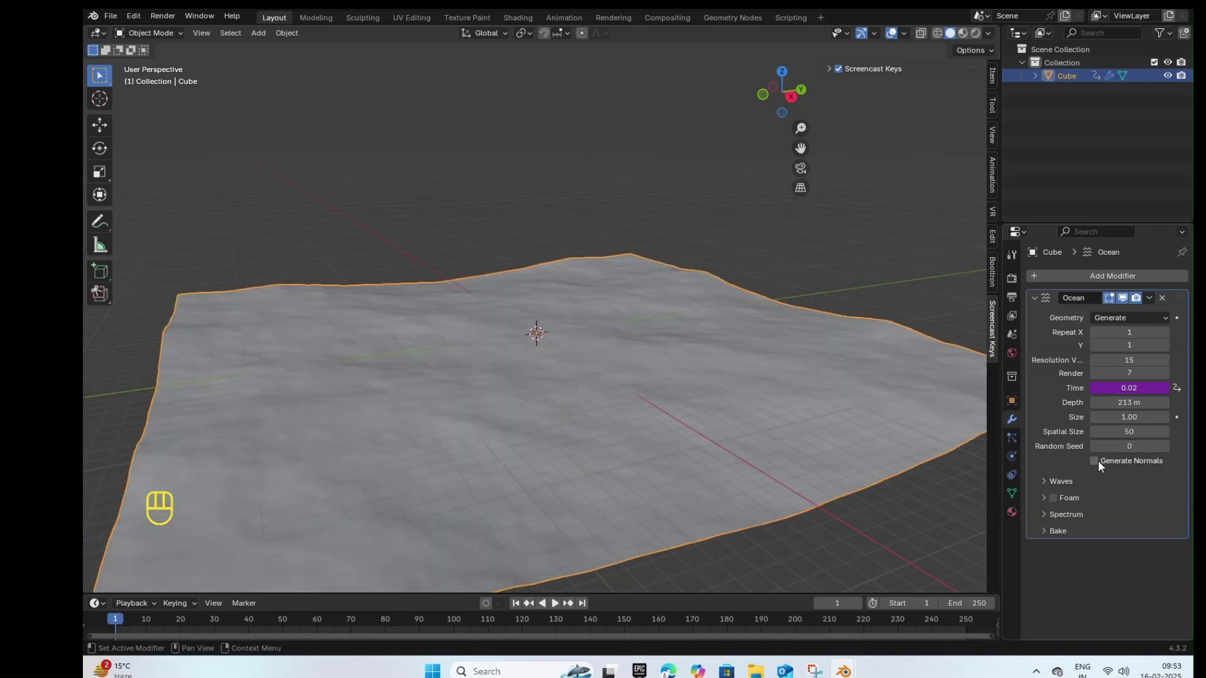
pyautogui.click(1068, 477)
pyautogui.moveTo(1130, 501); pyautogui.dragTo(1121, 583)
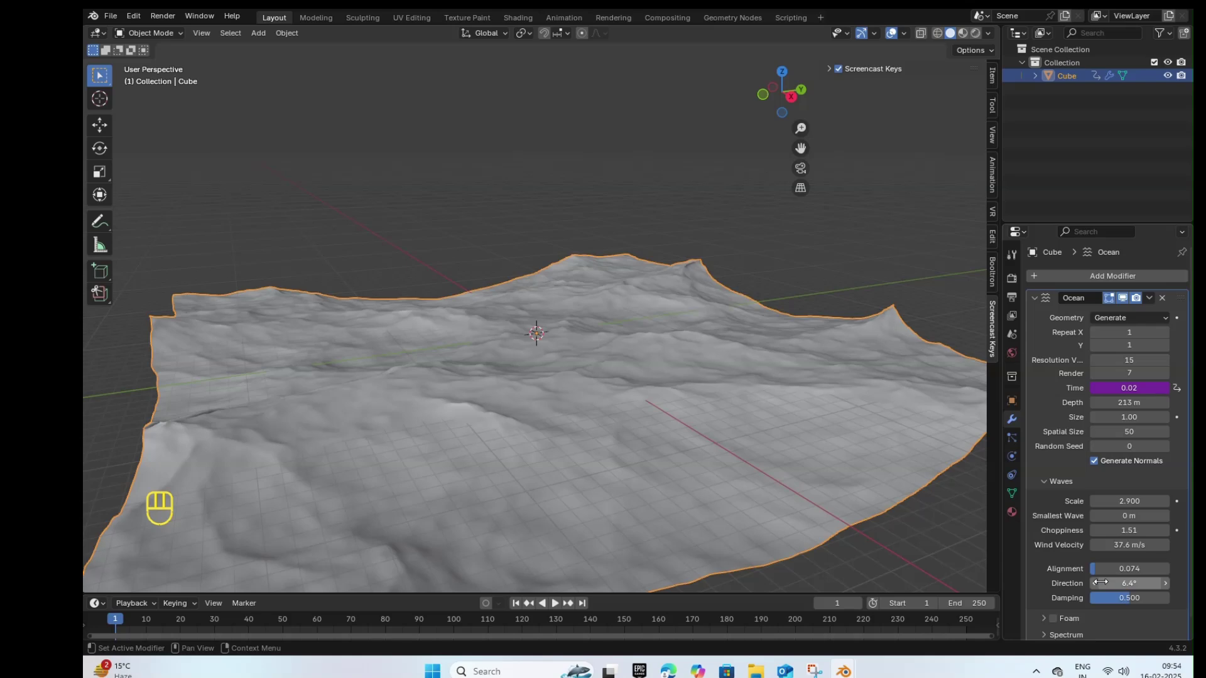
# Step: Enable Foam on the Ocean modifier and expand its Spectrum and Bake settings
pyautogui.scroll(-1, 1080, 599)
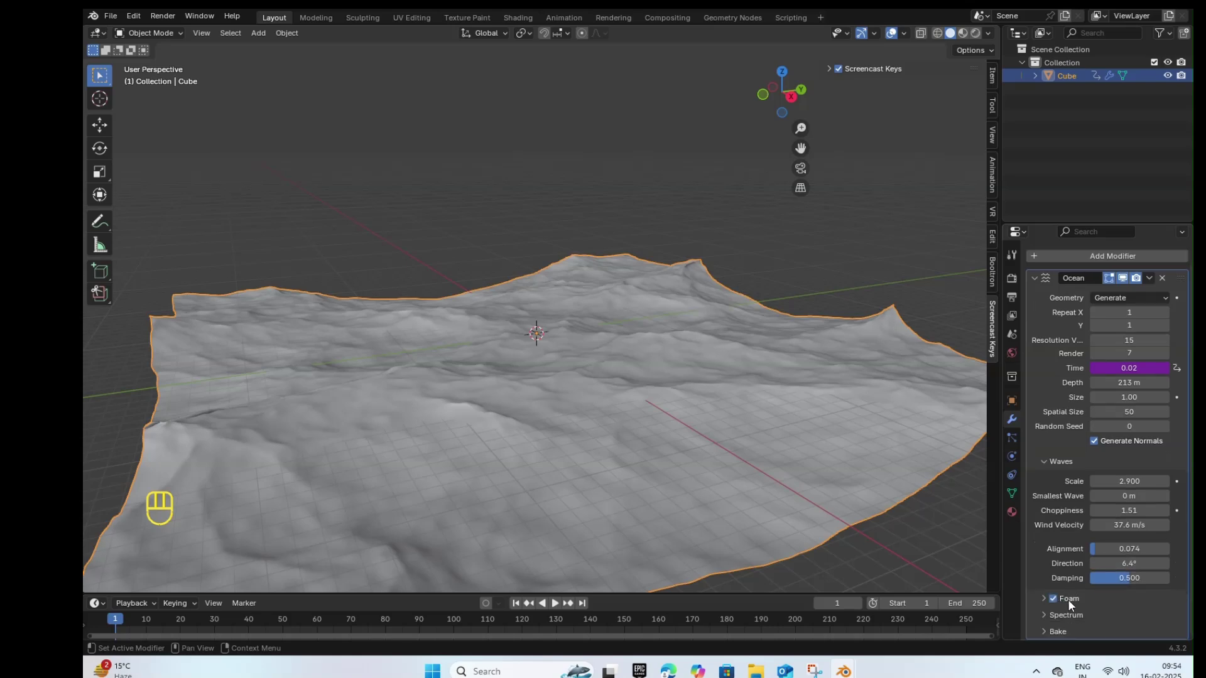
pyautogui.click(1068, 612)
pyautogui.scroll(-1, 1074, 625)
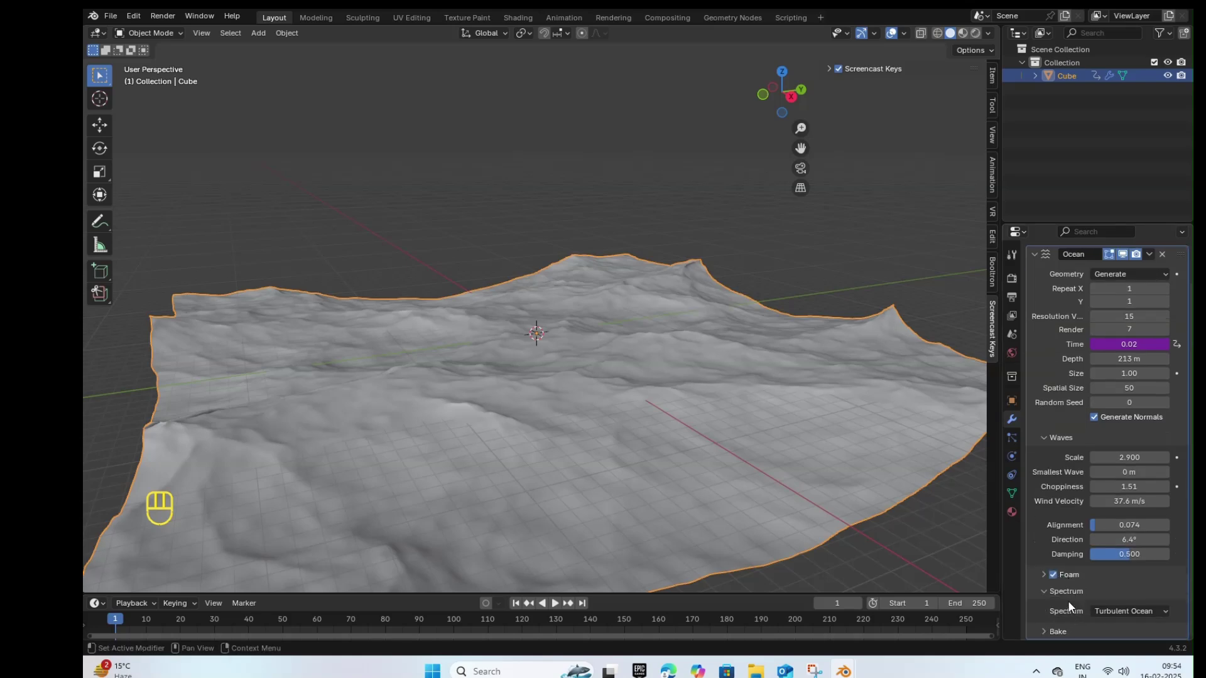
pyautogui.click(1060, 631)
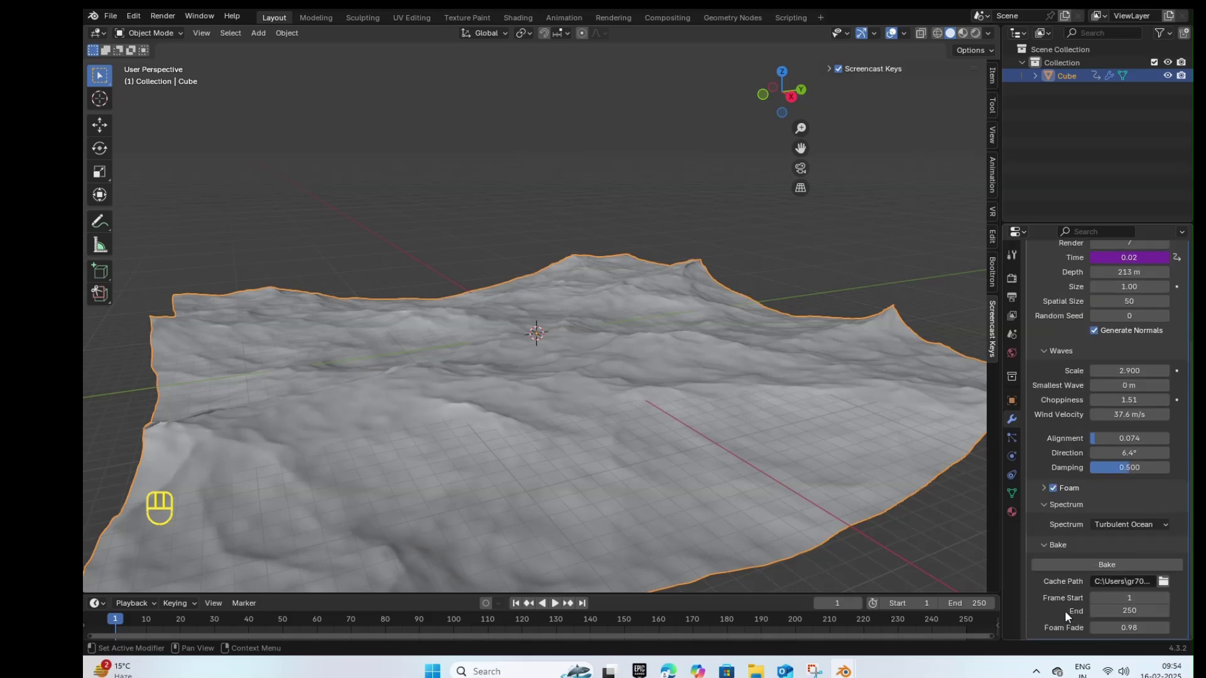
pyautogui.scroll(5, 1075, 552)
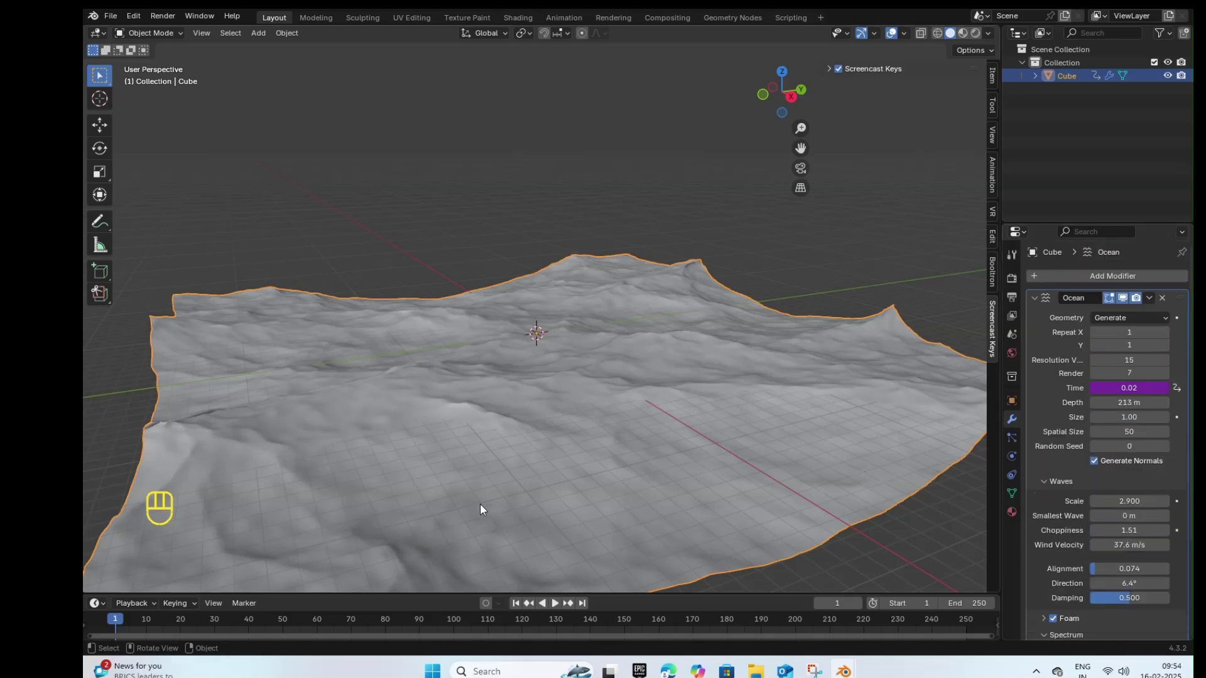
# Step: Play back the adjusted waves and replay them from the first frame to check the rougher surface
pyautogui.press('space')
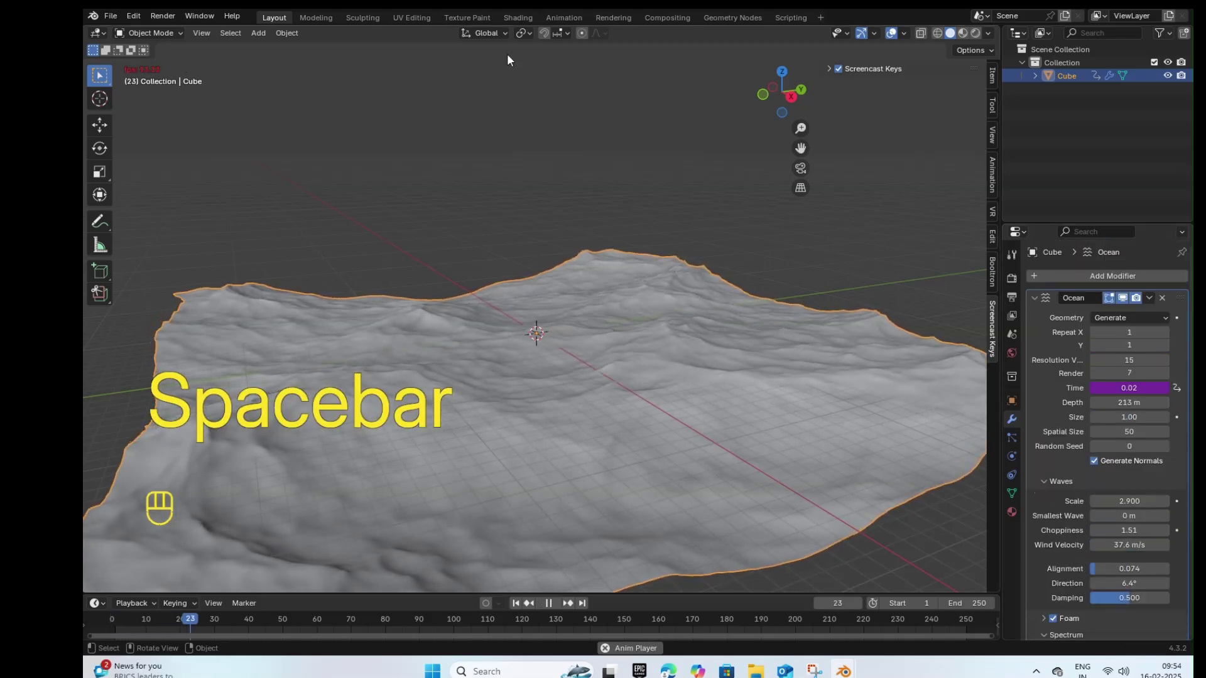
pyautogui.scroll(-3, 1121, 581)
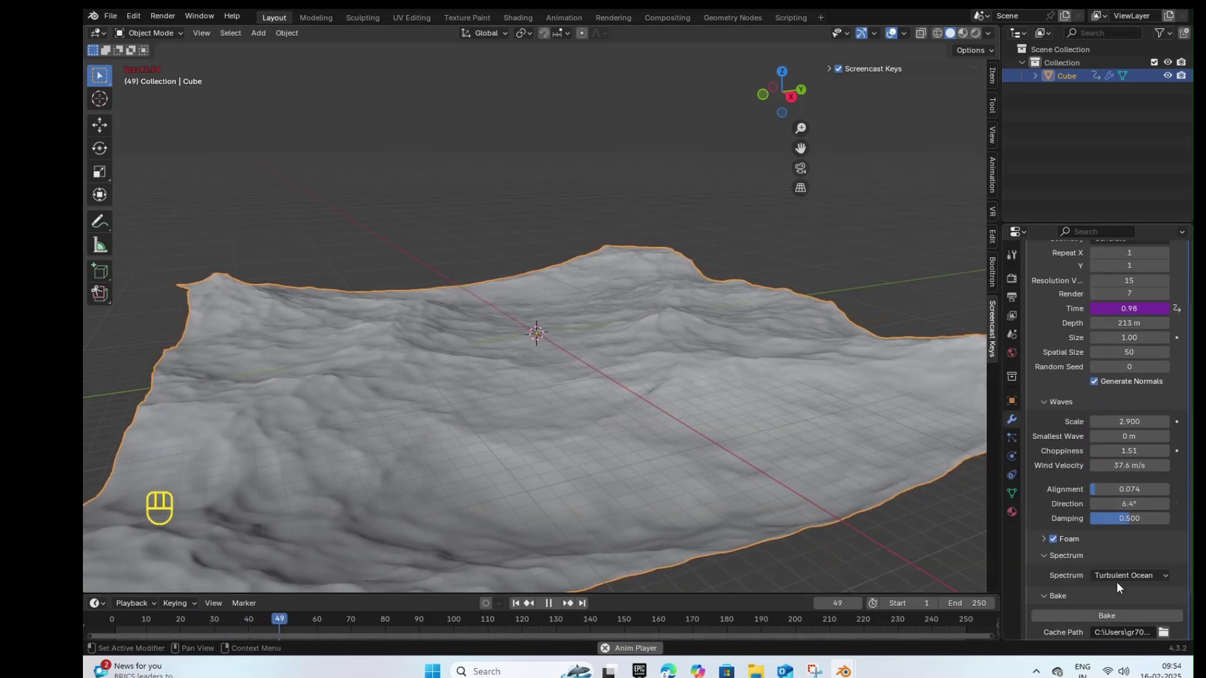
pyautogui.press('space')
pyautogui.click(513, 604)
pyautogui.click(550, 602)
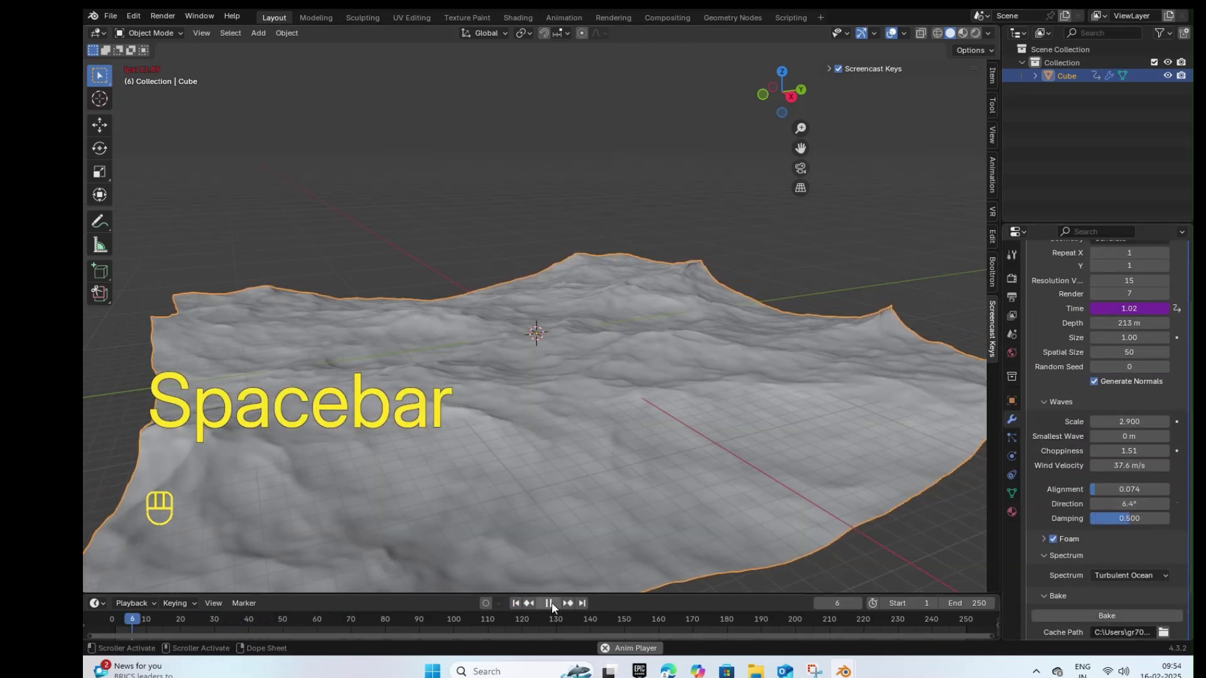
# Step: Set the Ocean modifier's wave scale to 3.9
pyautogui.scroll(1, 1111, 450)
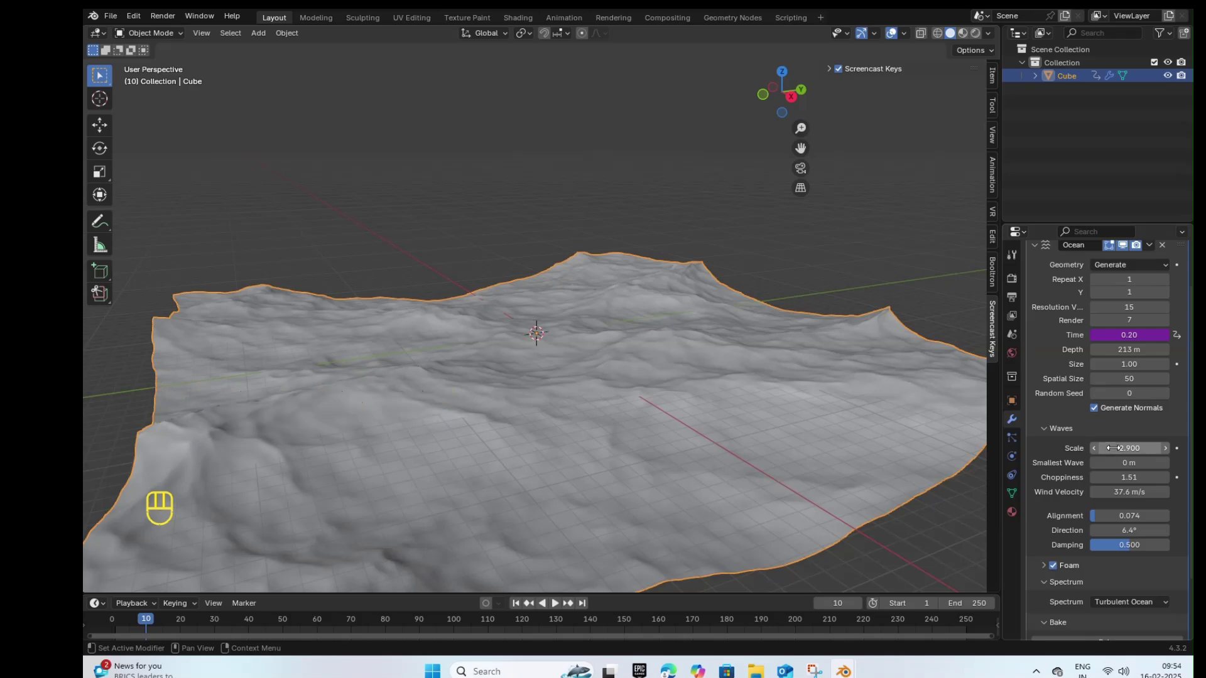
pyautogui.moveTo(1114, 450)
pyautogui.mouseDown()
pyautogui.moveTo(1149, 449)
pyautogui.moveTo(1111, 450)
pyautogui.mouseUp()
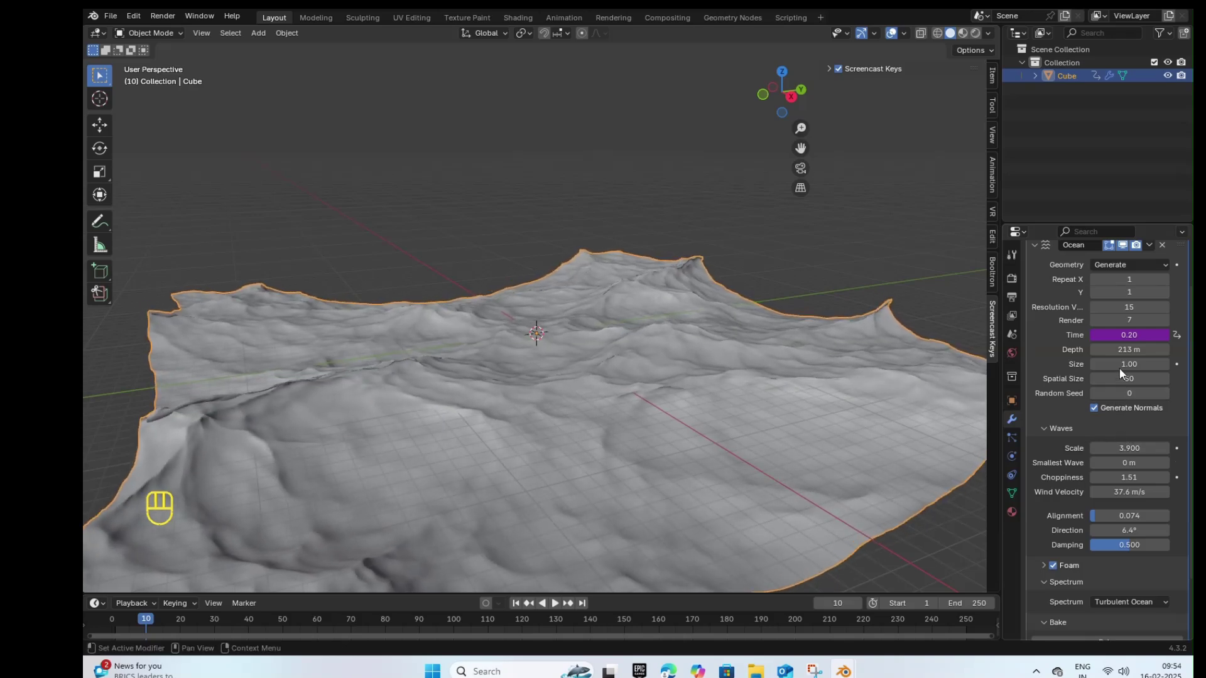
# Step: Save the project as untitled.blend in the final ocean animation folder, overwriting the existing file
pyautogui.press('ctrl')
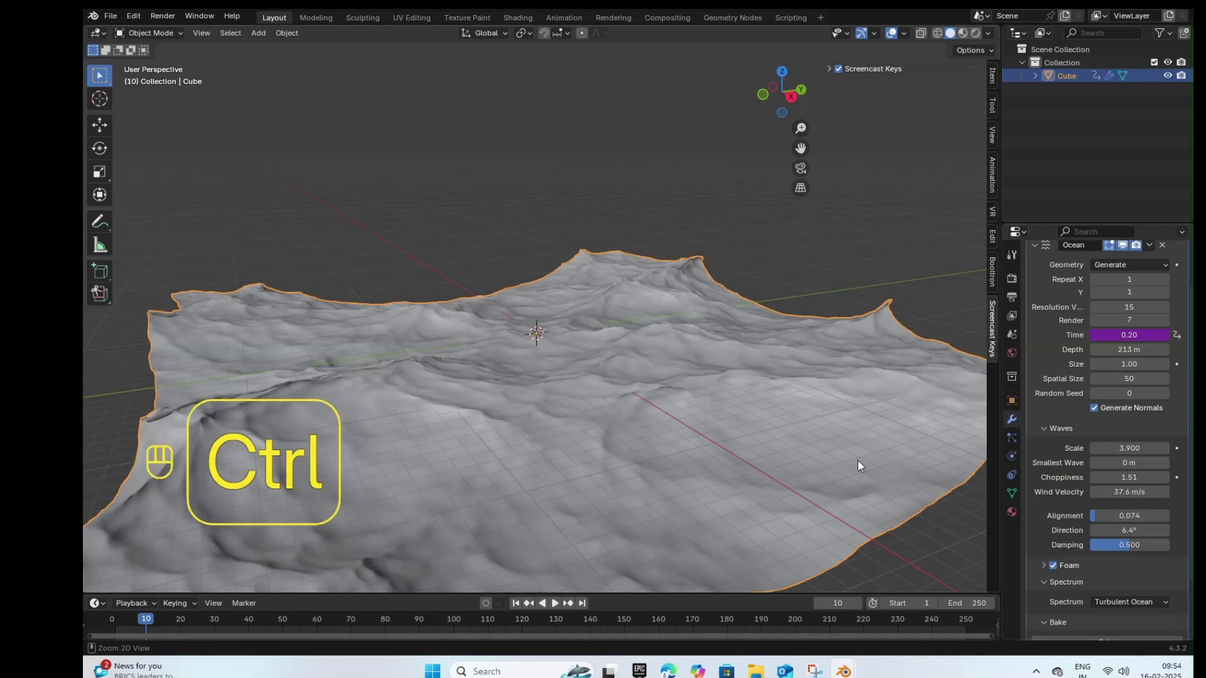
pyautogui.hotkey('ctrl', 's')
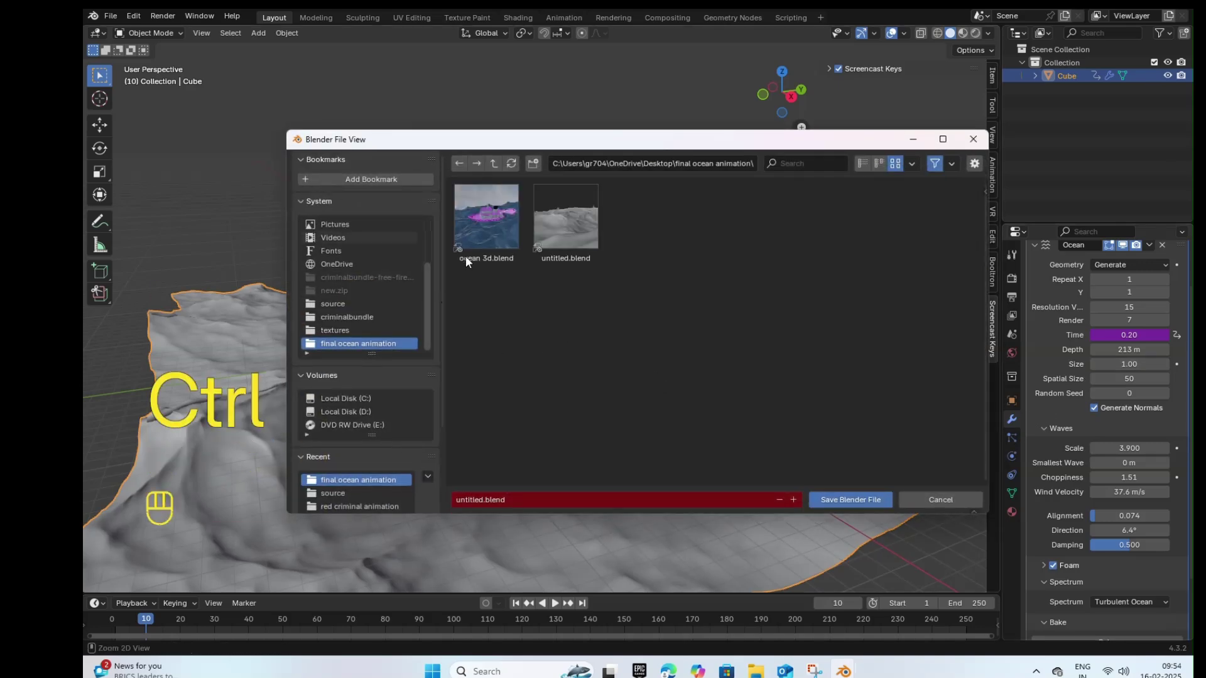
pyautogui.click(869, 500)
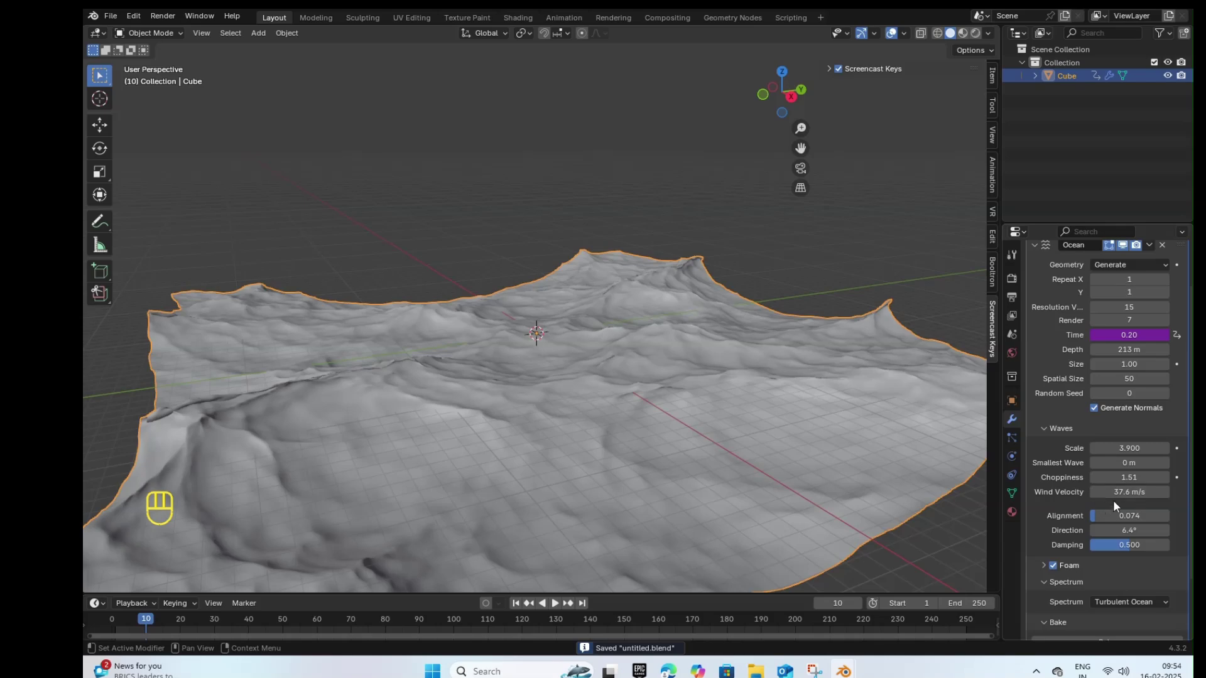
# Step: Set the Ocean modifier's wave alignment to 0.025 and play back the animation to check the waves
pyautogui.moveTo(1129, 515); pyautogui.dragTo(1107, 516)
pyautogui.scroll(2, 1076, 437)
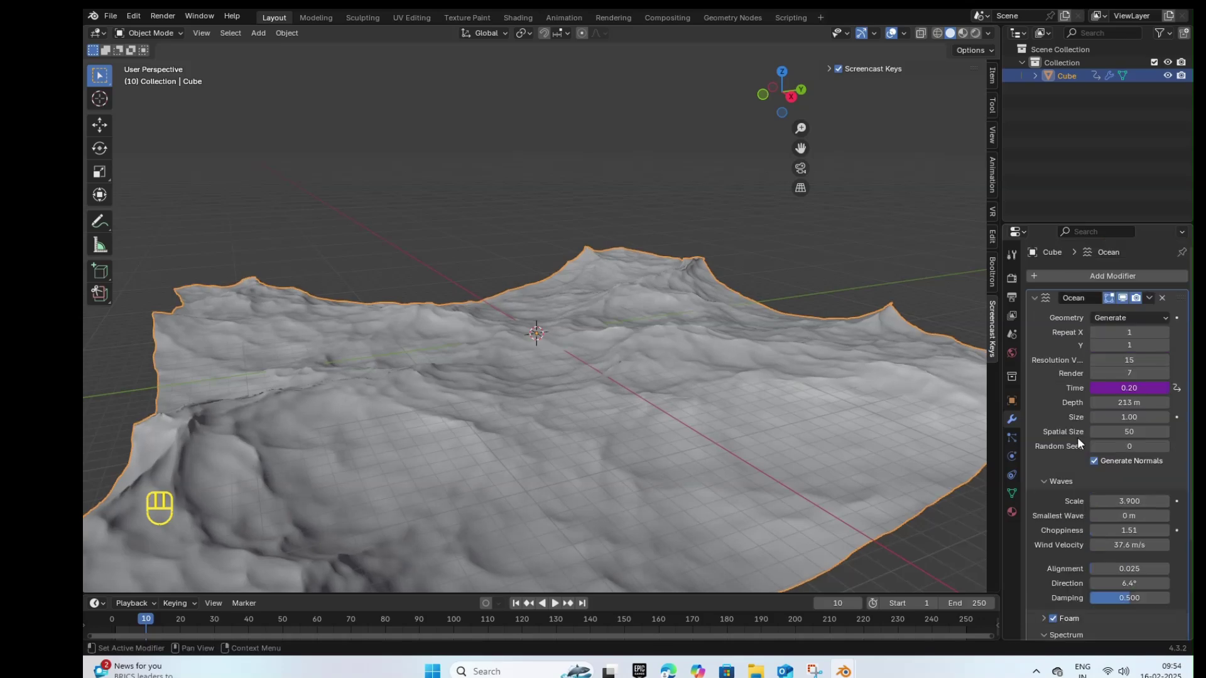
pyautogui.press('space')
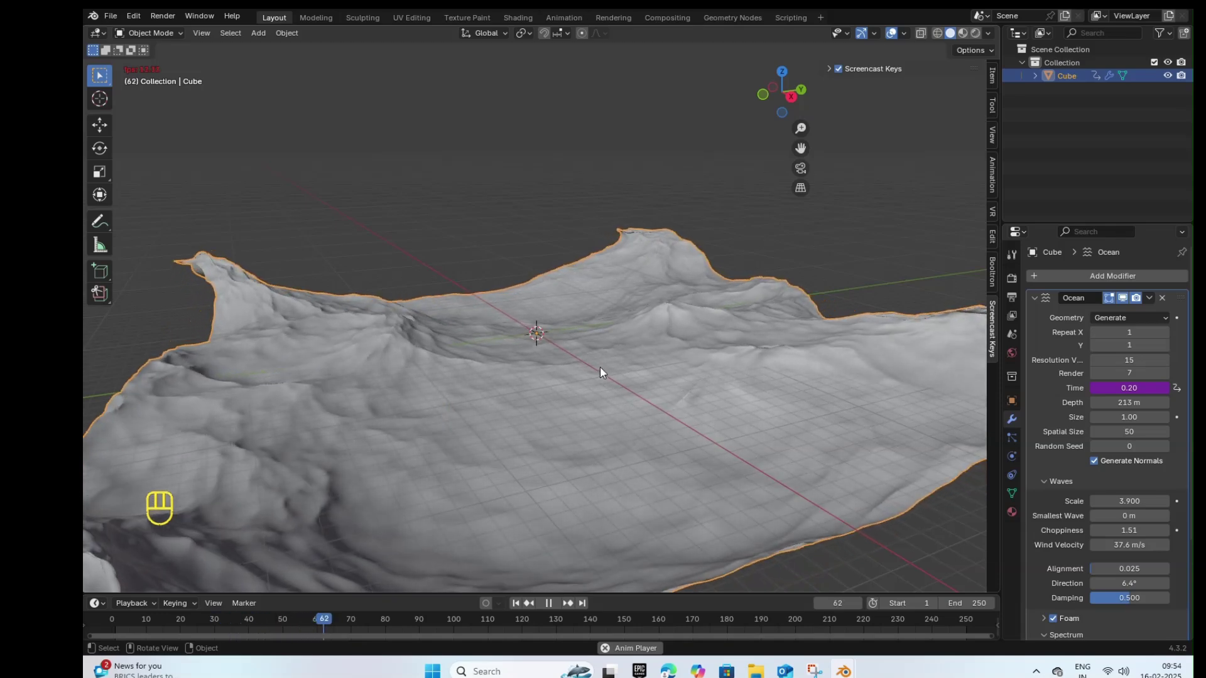
pyautogui.press('space')
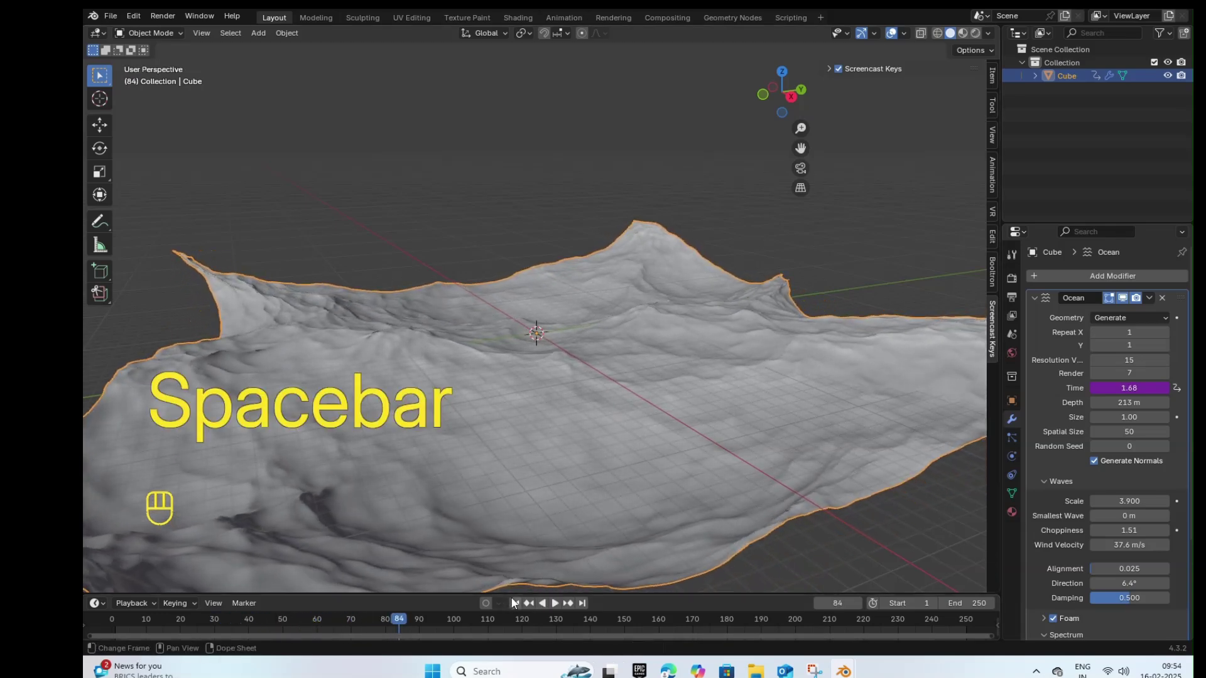
# Step: Return to the first frame, extend the animation's end frame to 400, and save the file
pyautogui.click(513, 603)
pyautogui.click(960, 602)
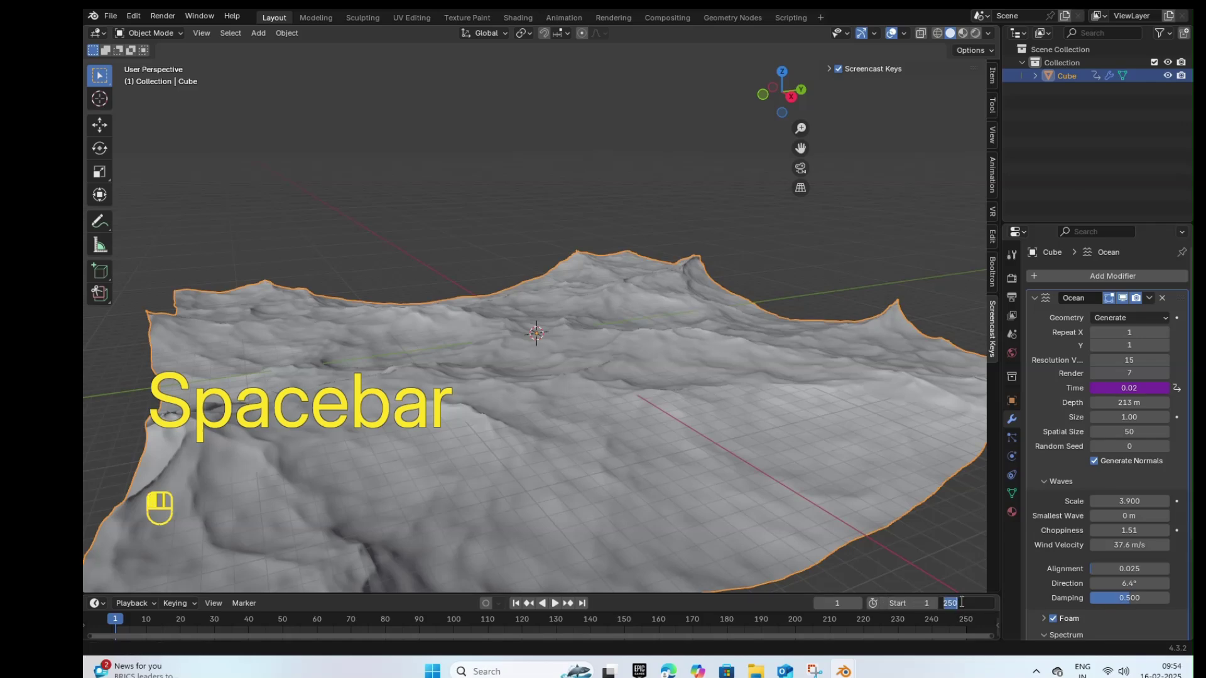
pyautogui.press('BackSpace')
pyautogui.write('400')
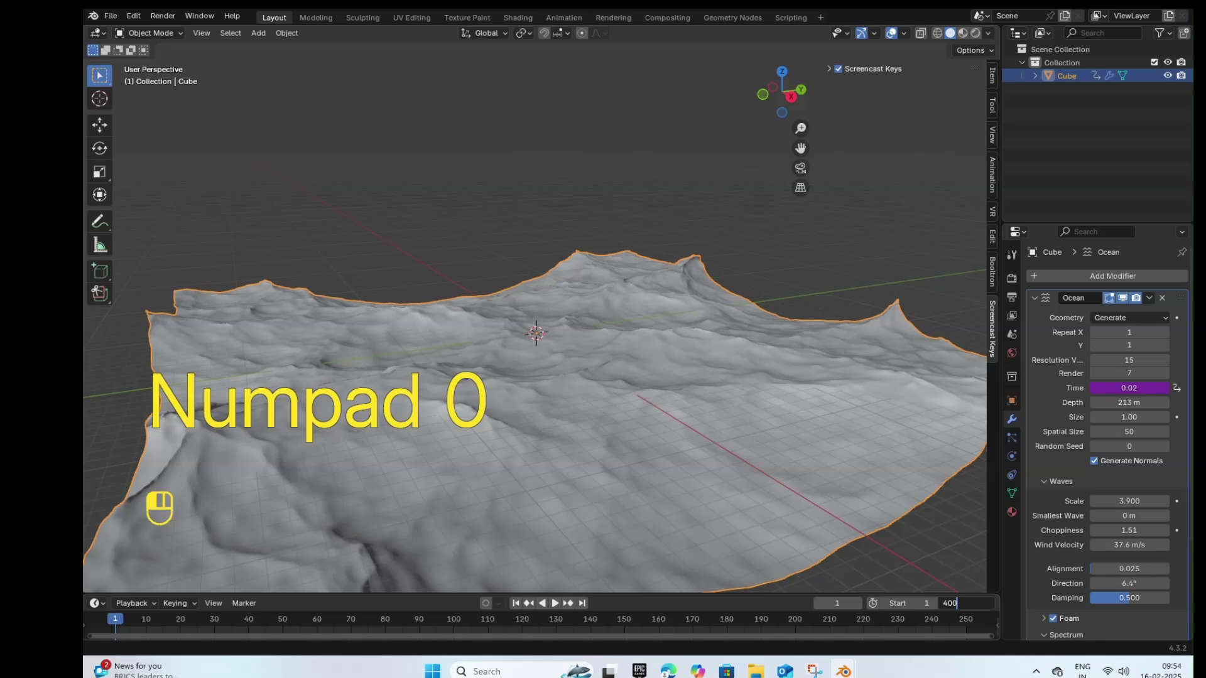
pyautogui.click(633, 428)
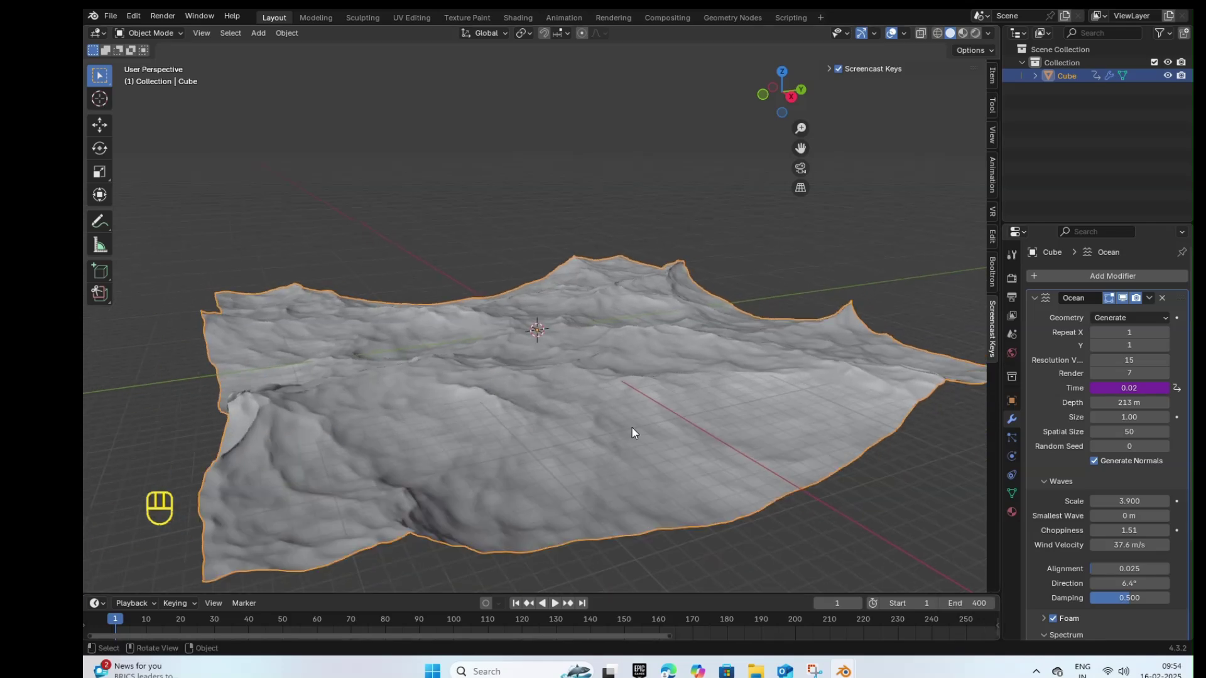
pyautogui.hotkey('ctrl', 's')
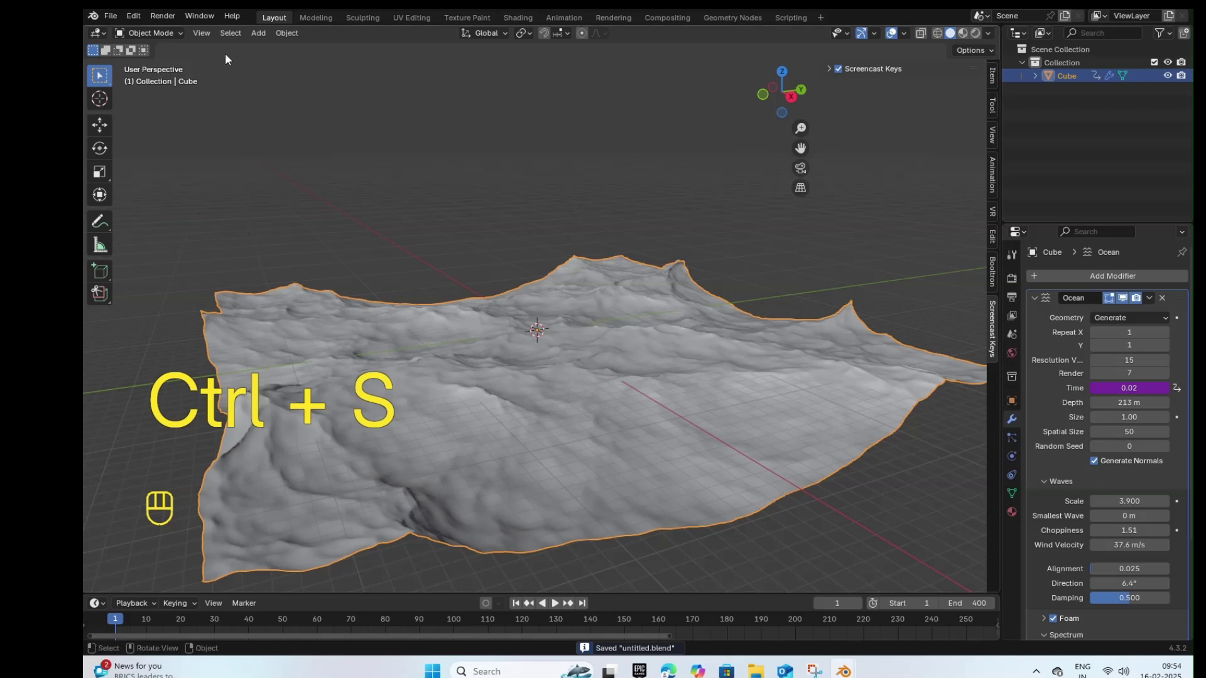
# Step: Add a mesh plane at the centre of the ocean
pyautogui.click(258, 33)
pyautogui.moveTo(266, 47)
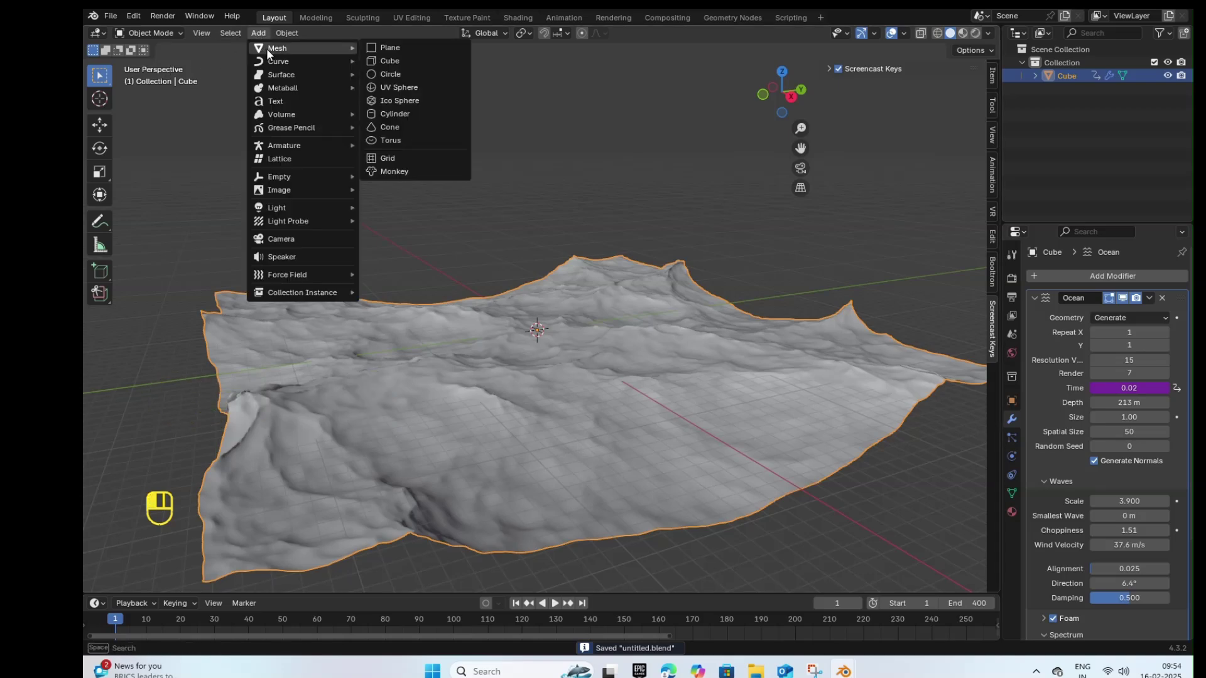
pyautogui.click(374, 46)
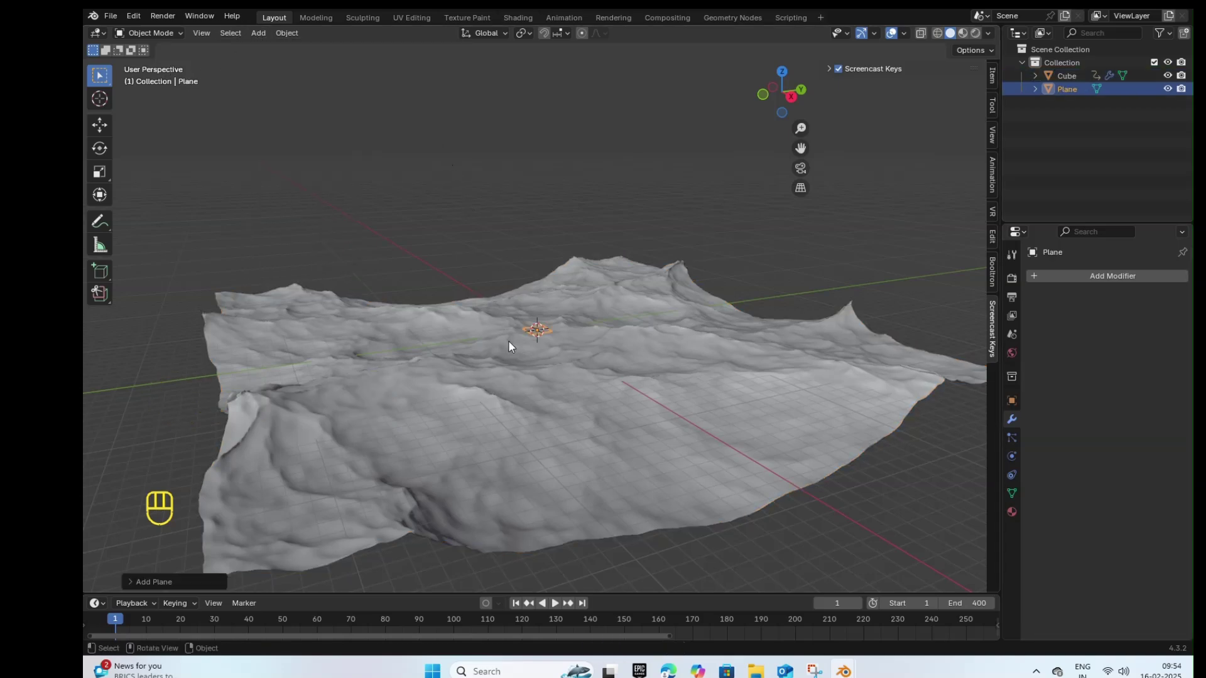
# Step: Move the plane about 23 m along X and then along negative Y to the ocean's near corner
pyautogui.press('g')
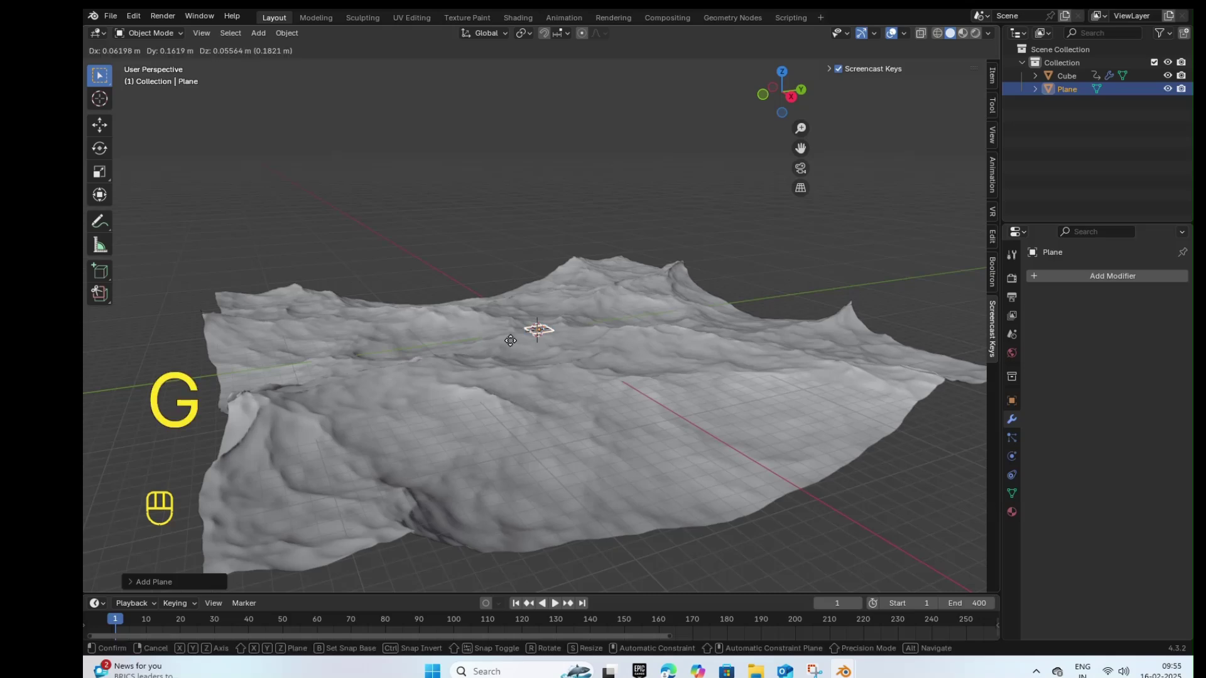
pyautogui.press('x')
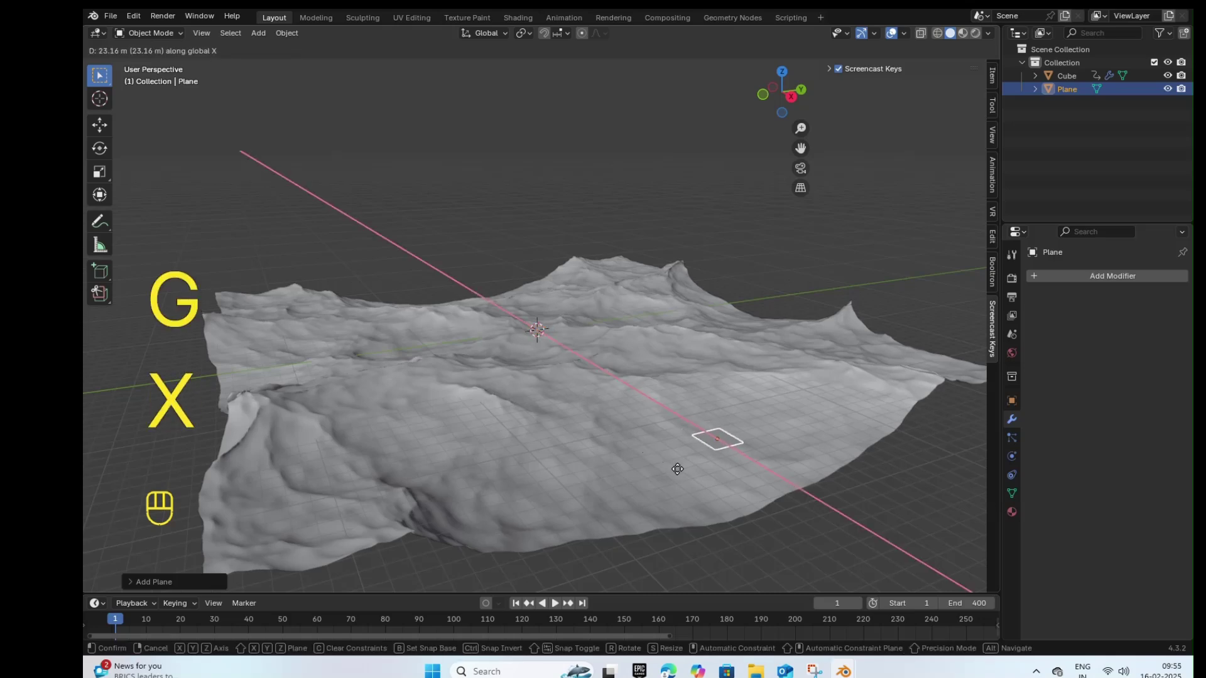
pyautogui.click(676, 470)
pyautogui.press('g')
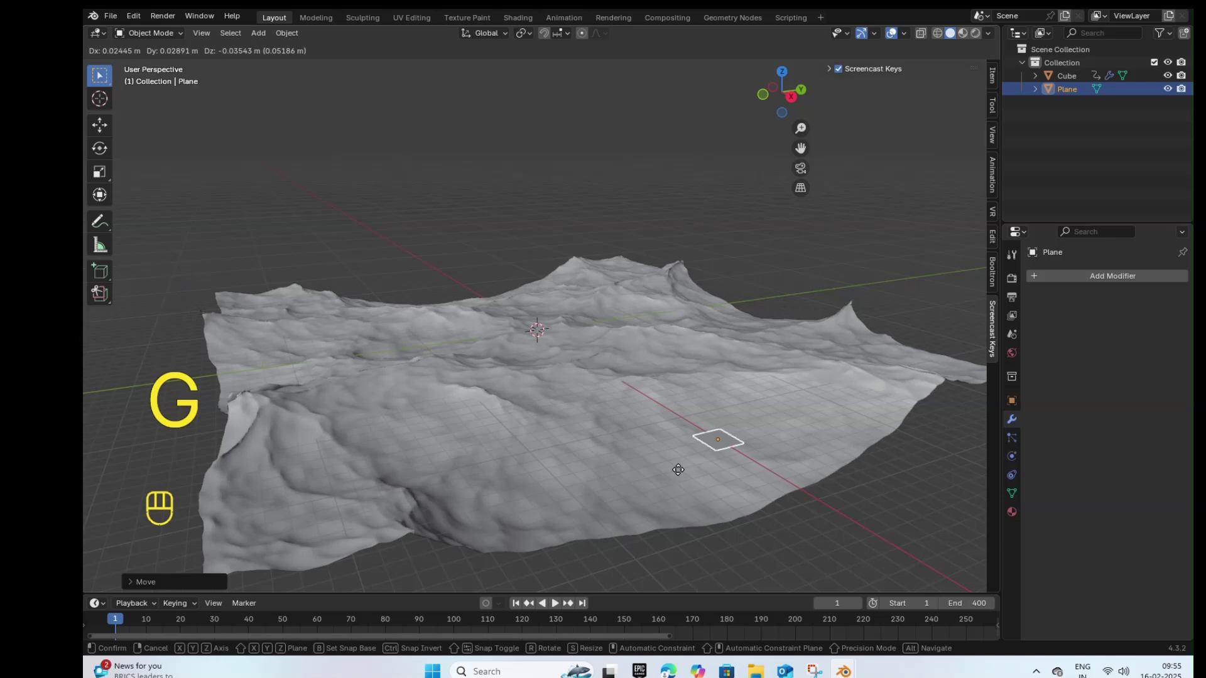
pyautogui.press('y')
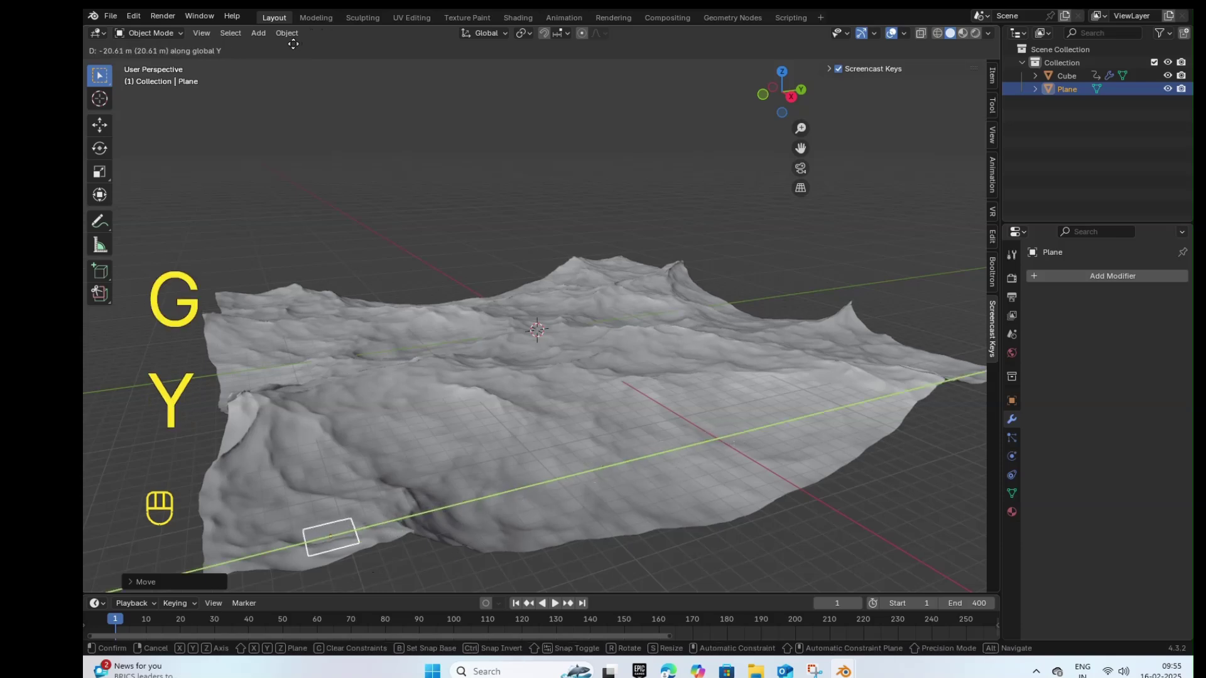
pyautogui.click(263, 58)
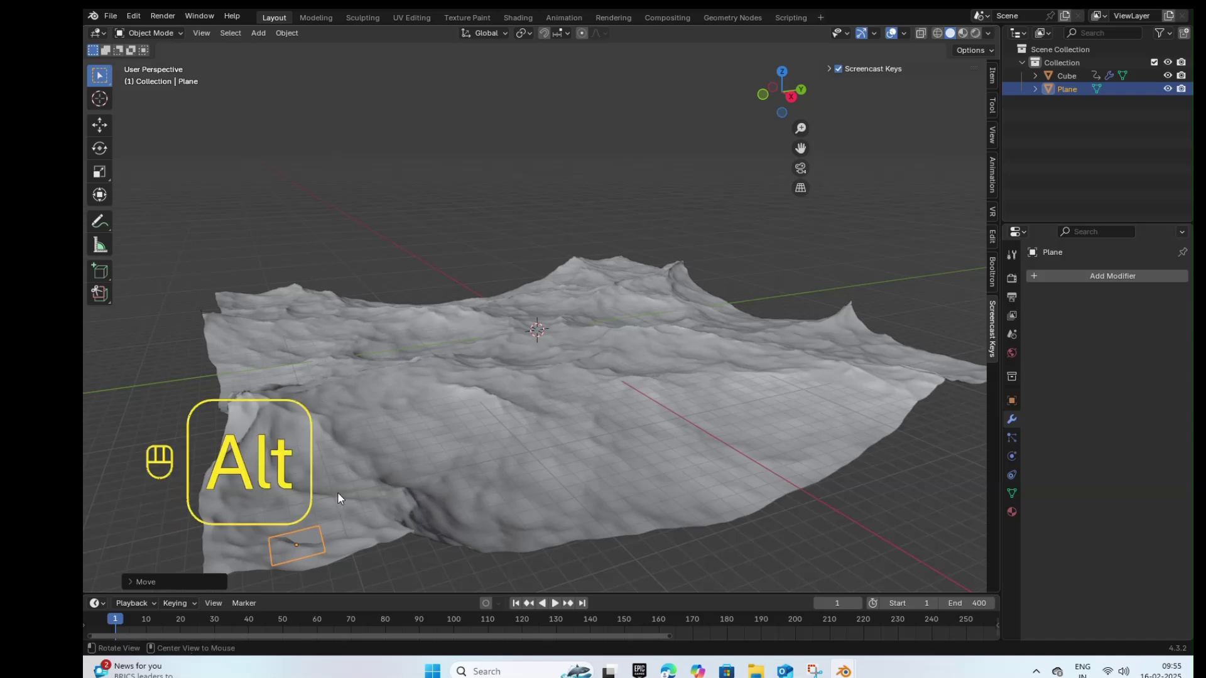
# Step: Subdivide the plane in Edit Mode with 4 cuts and 0.010 smoothness, then select all its vertices
pyautogui.moveTo(337, 491)
pyautogui.keyDown('alt'); pyautogui.mouseDown(button='middle')
pyautogui.moveTo(343, 458)
pyautogui.moveTo(322, 505)
pyautogui.mouseUp(button='middle'); pyautogui.keyUp('alt')
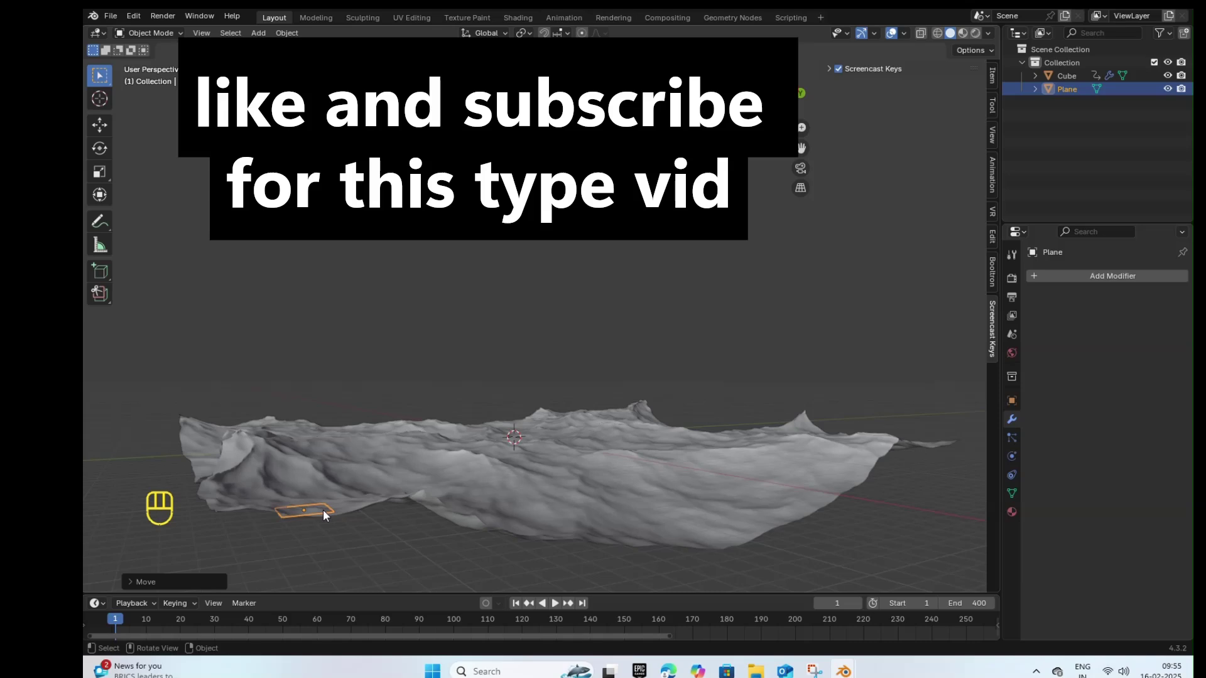
pyautogui.press('Tab')
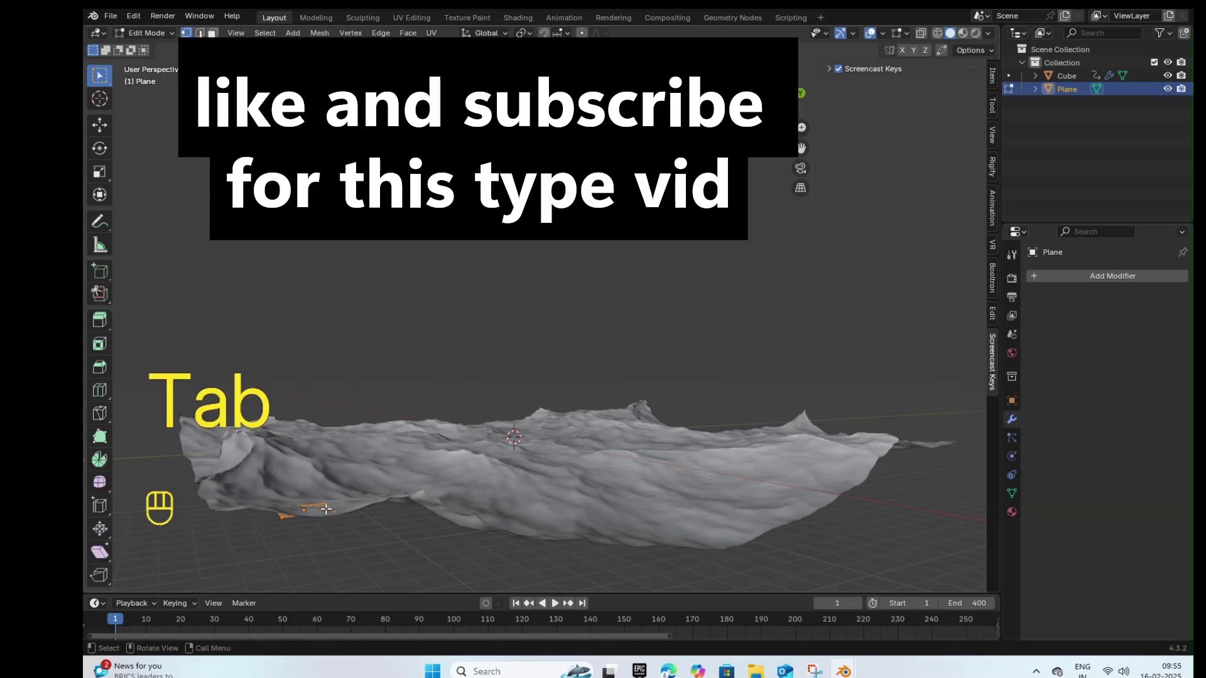
pyautogui.rightClick(328, 513)
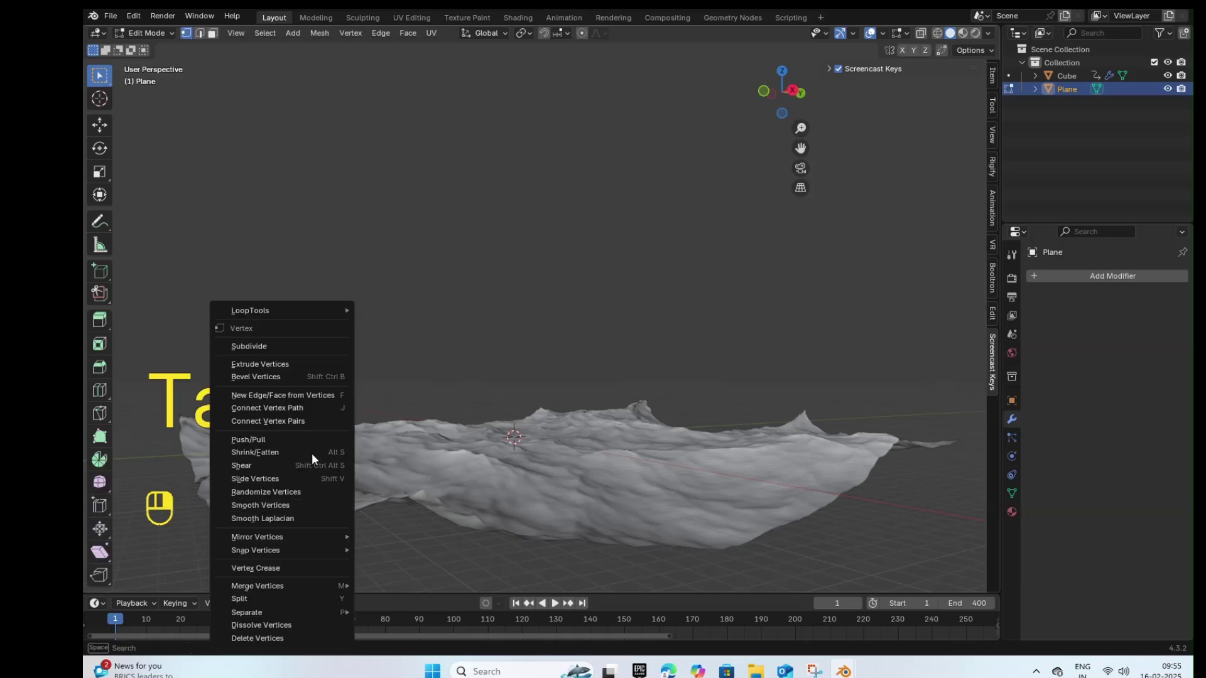
pyautogui.click(273, 349)
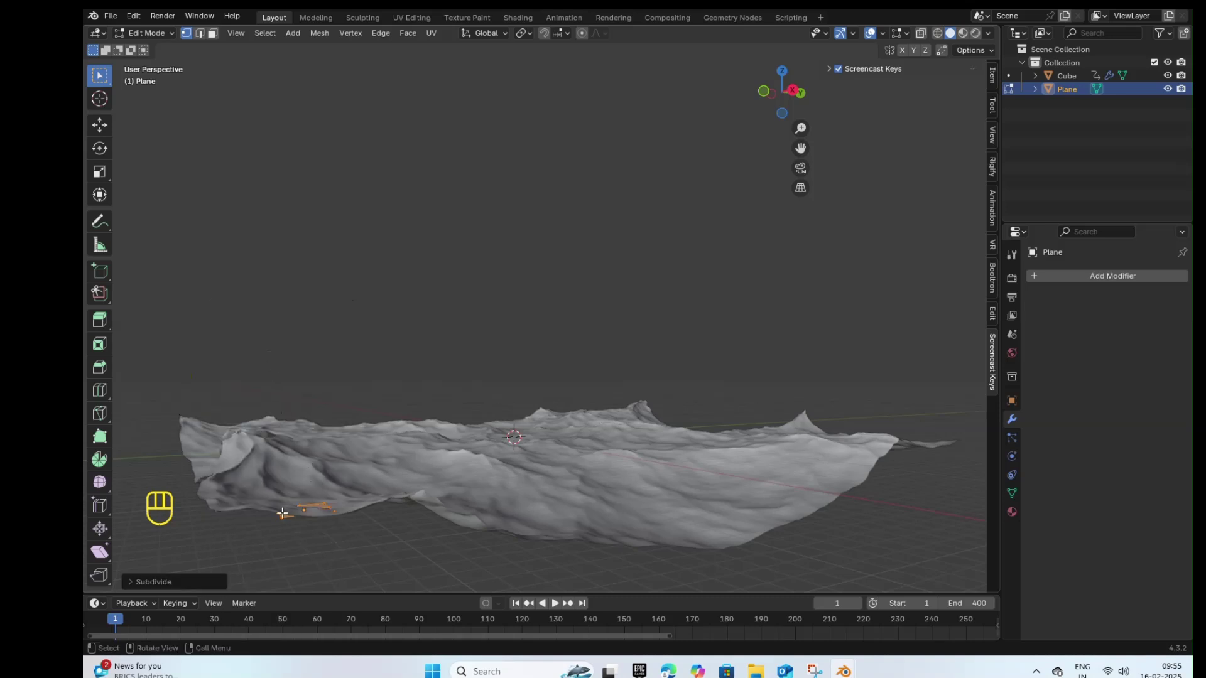
pyautogui.click(164, 583)
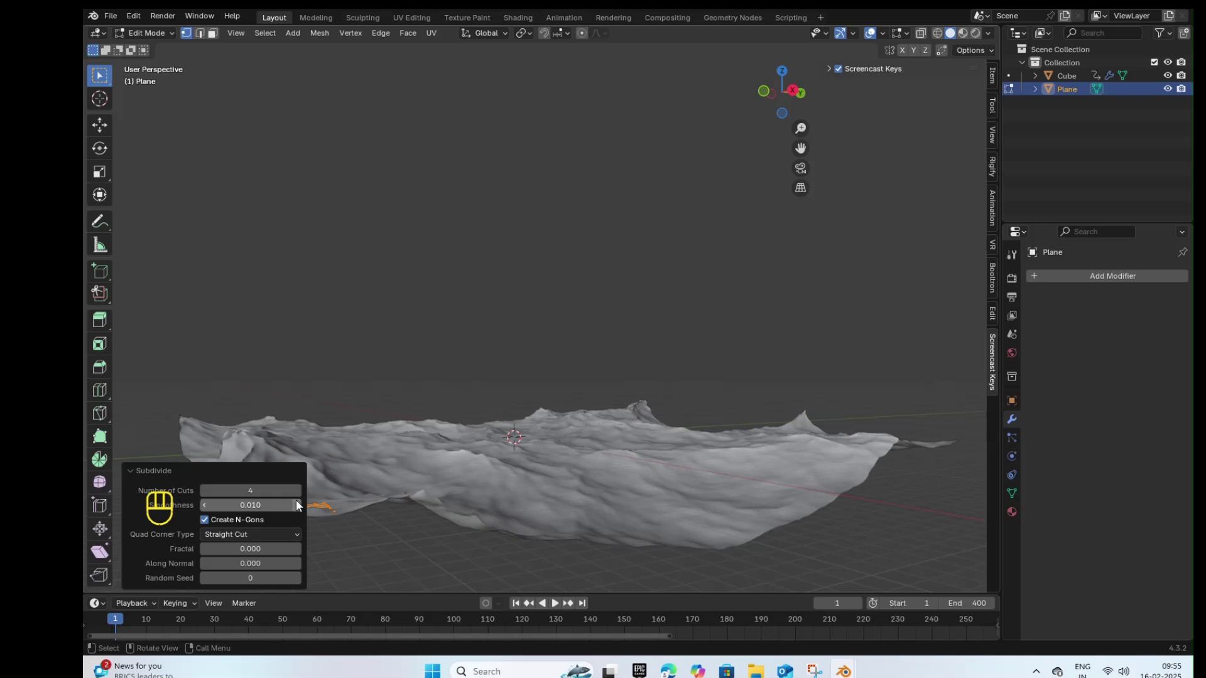
pyautogui.click(358, 531)
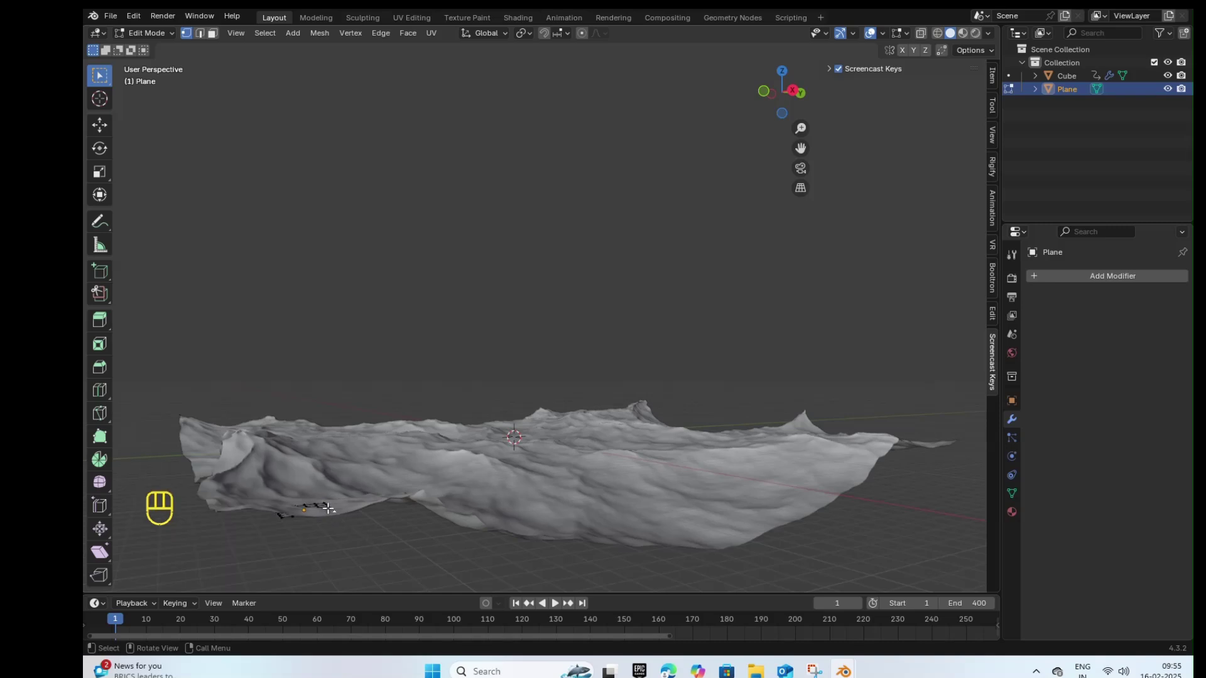
pyautogui.press('a')
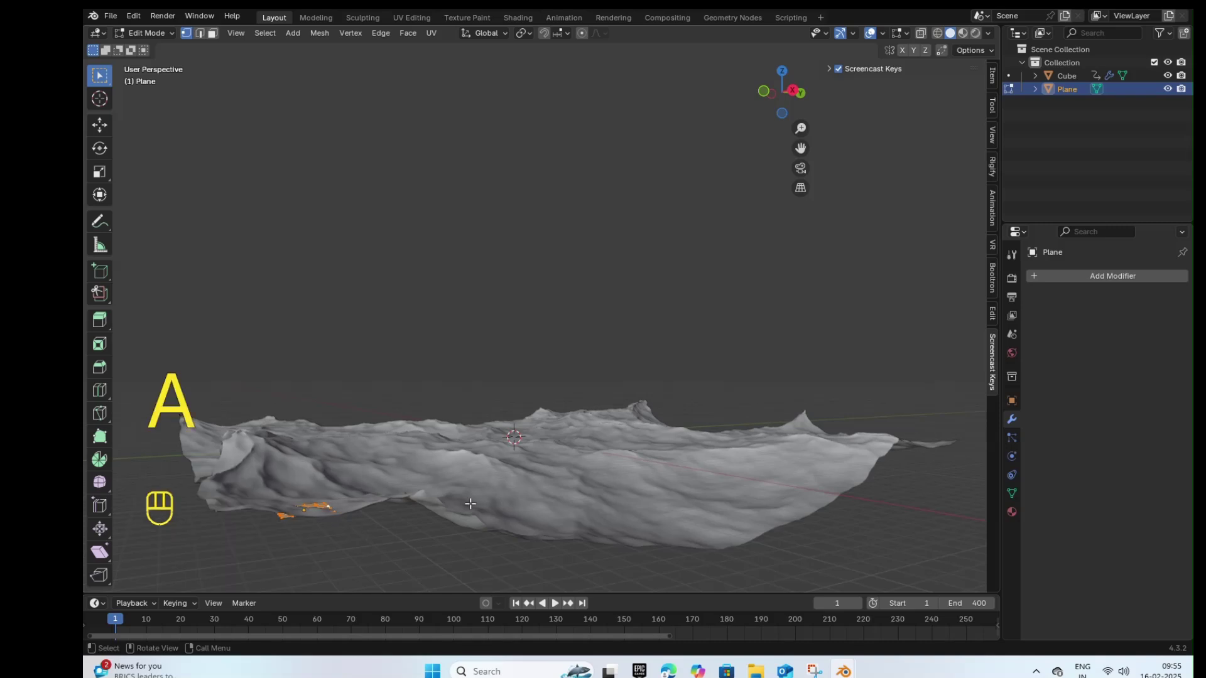
# Step: Add a Shrinkwrap modifier to the plane and pick the ocean object Cube as its target
pyautogui.click(1109, 274)
pyautogui.click(1079, 271)
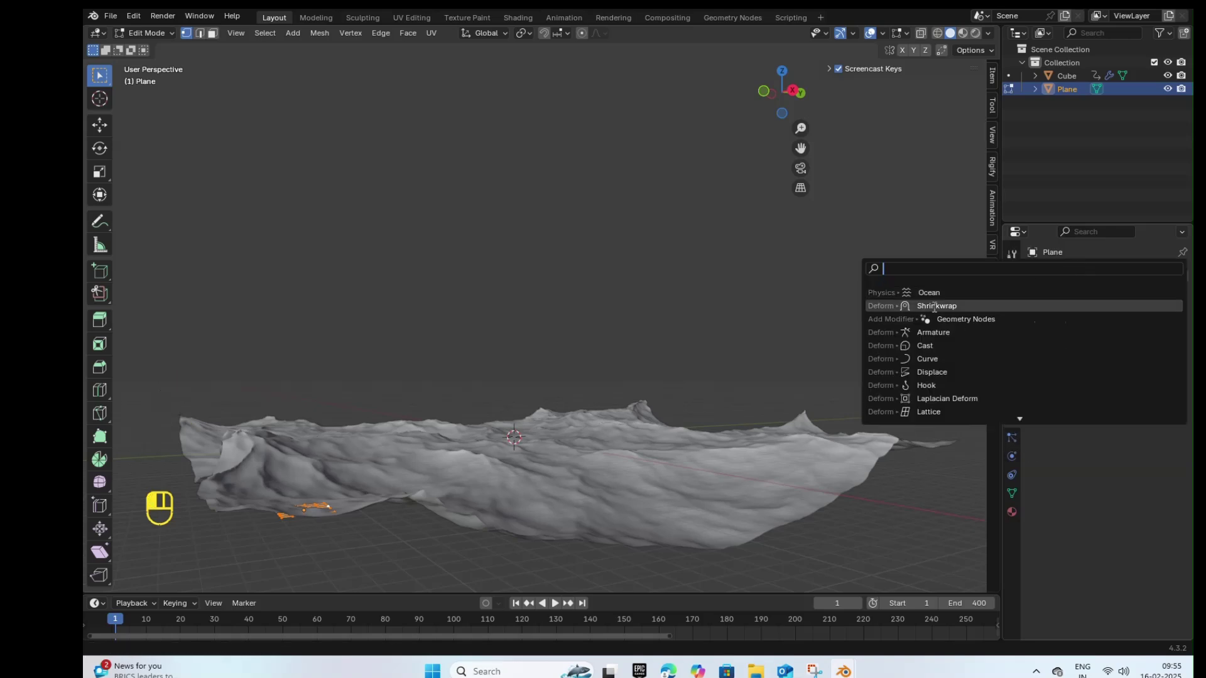
pyautogui.click(933, 306)
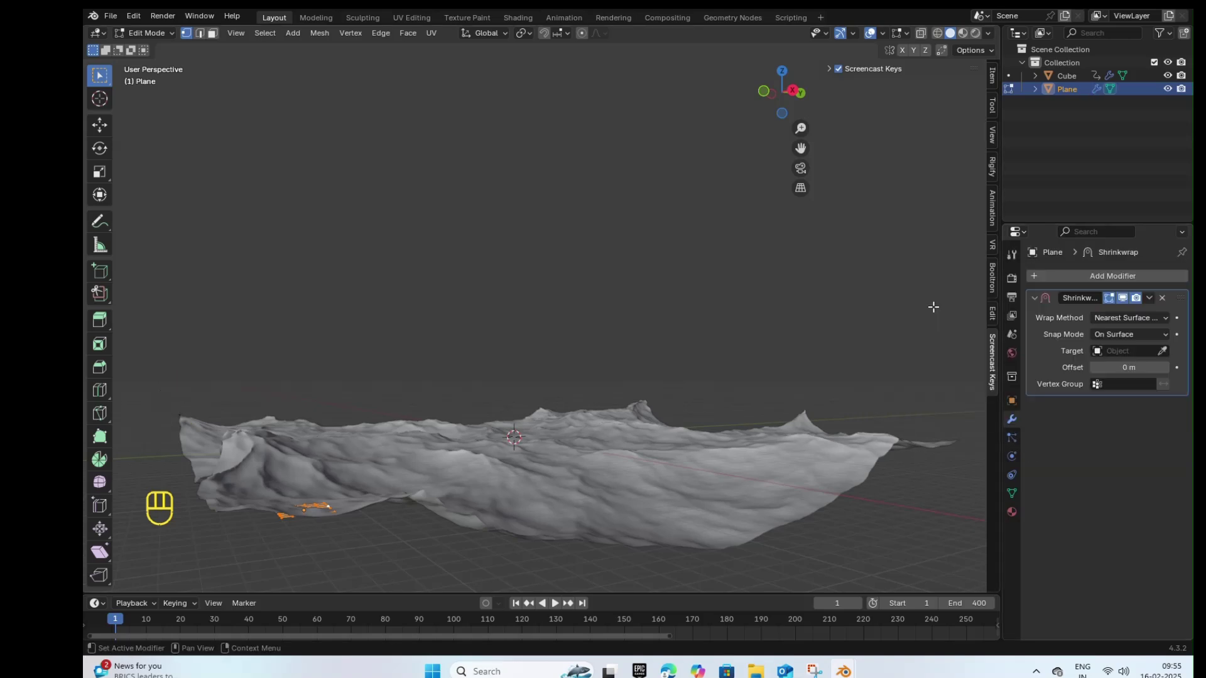
pyautogui.click(1161, 351)
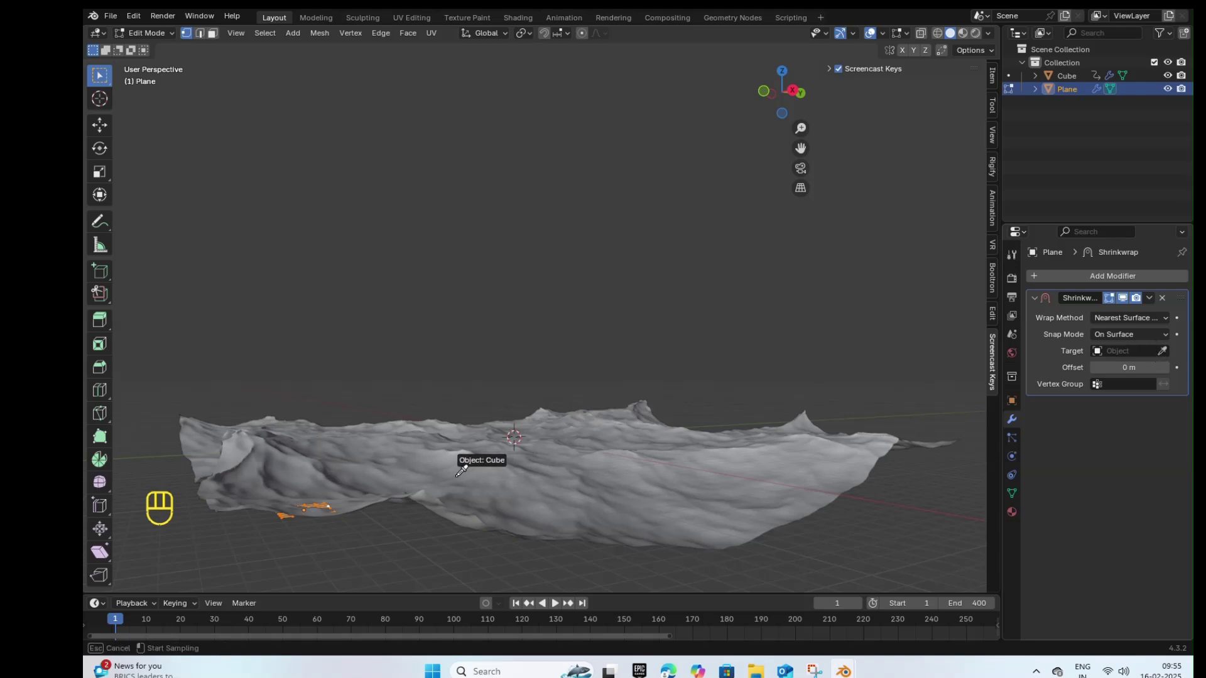
pyautogui.press('alt')
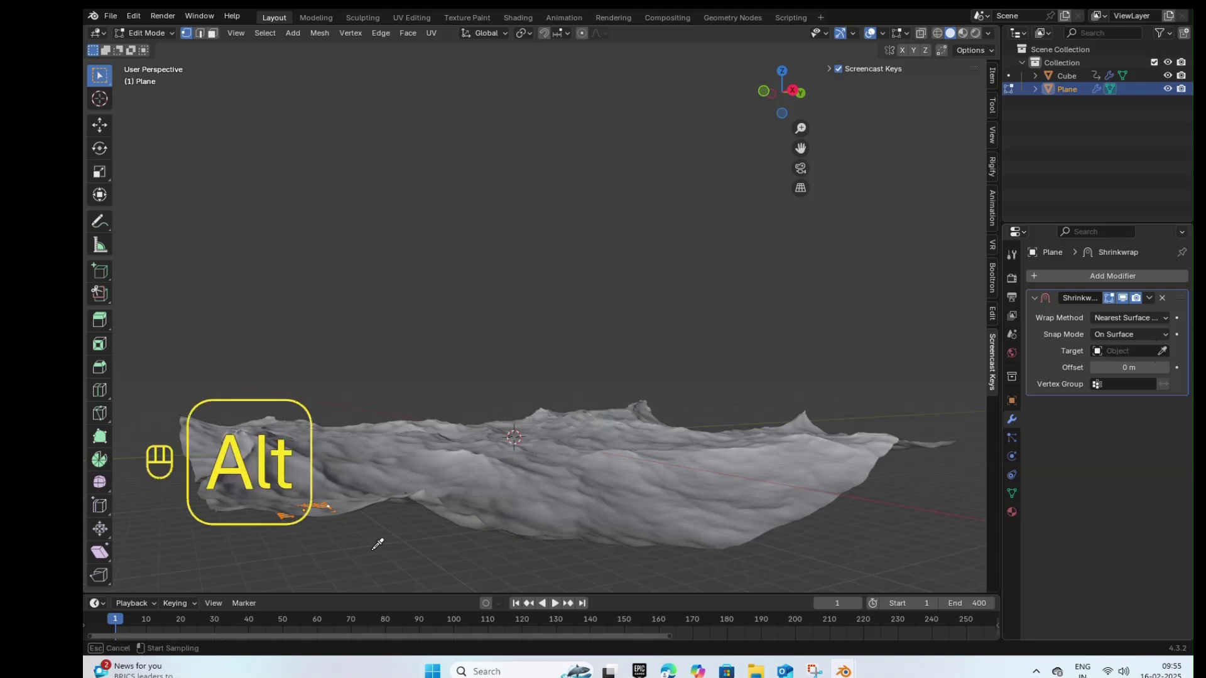
pyautogui.click(322, 502)
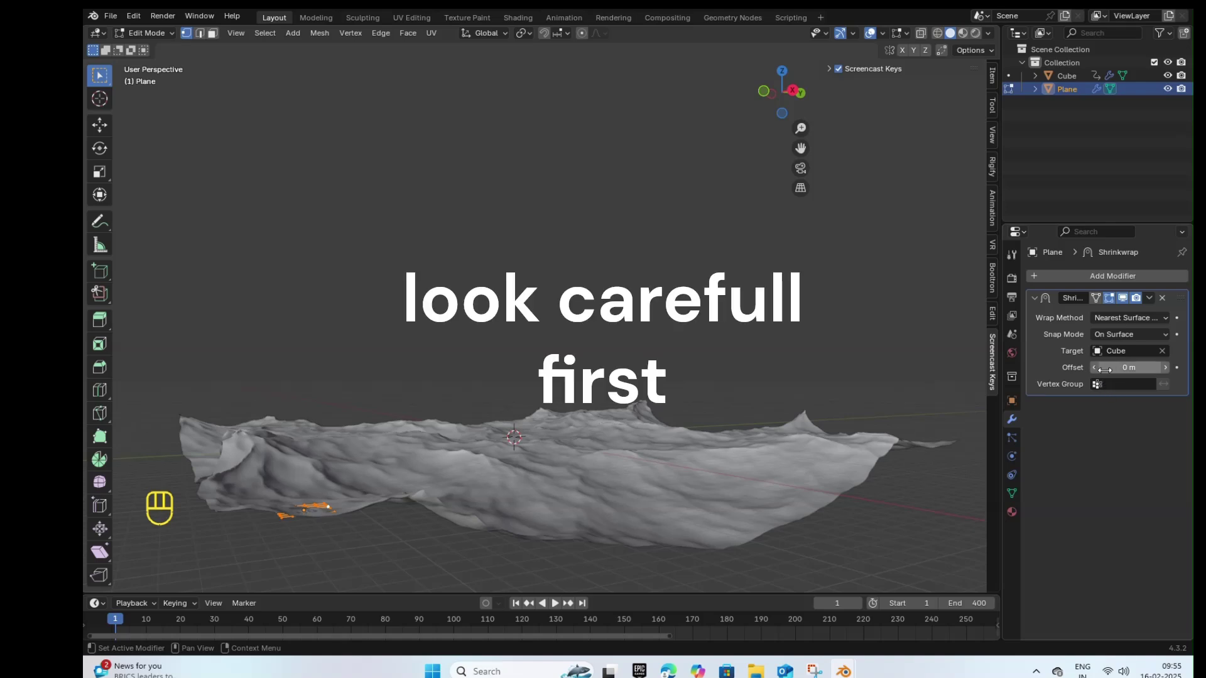
# Step: Create a vertex group on the plane and name it "for cam"
pyautogui.click(1011, 478)
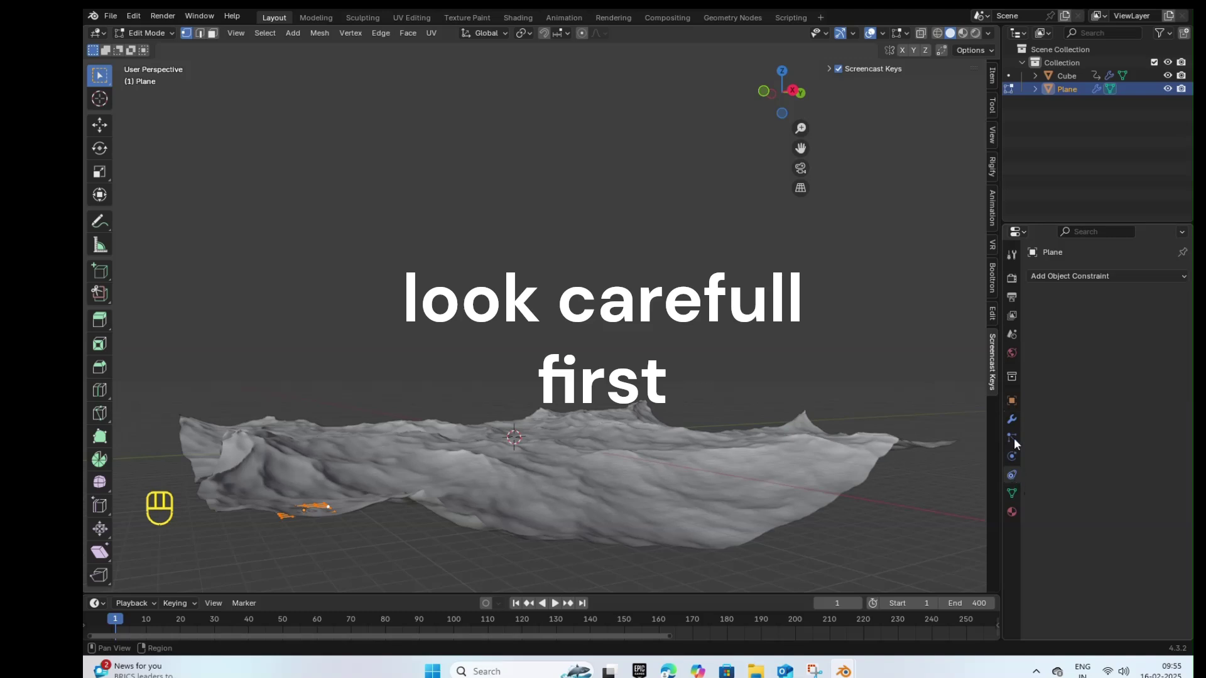
pyautogui.click(1060, 276)
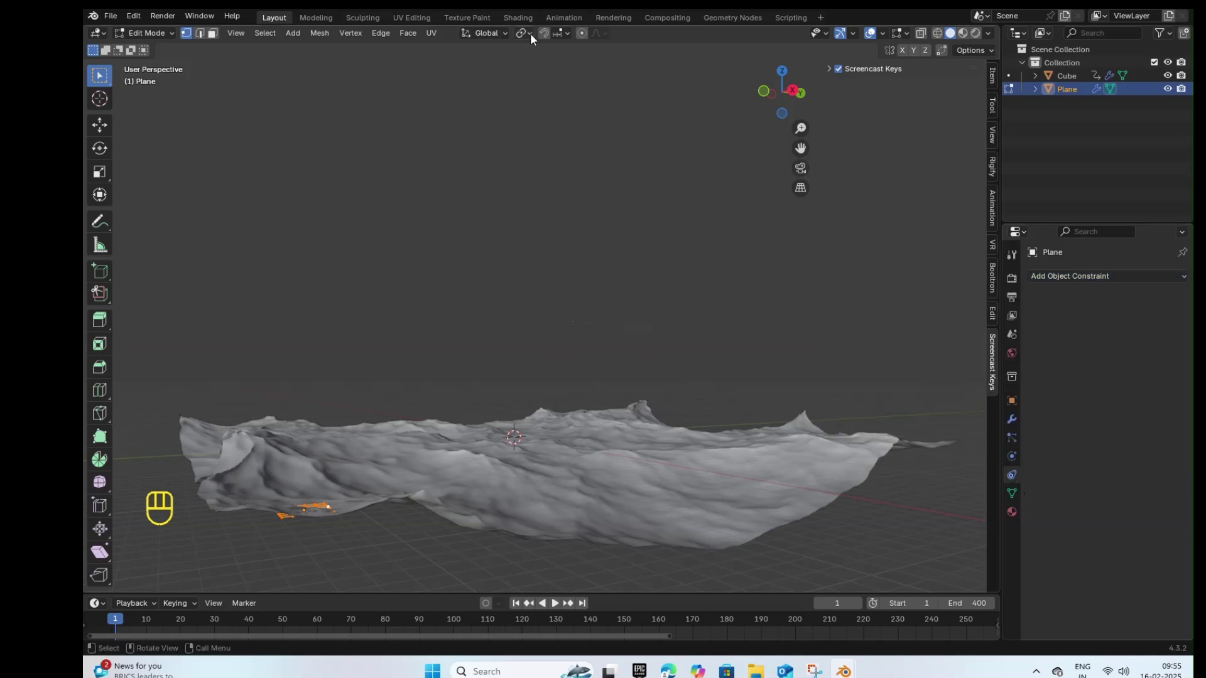
pyautogui.click(1011, 493)
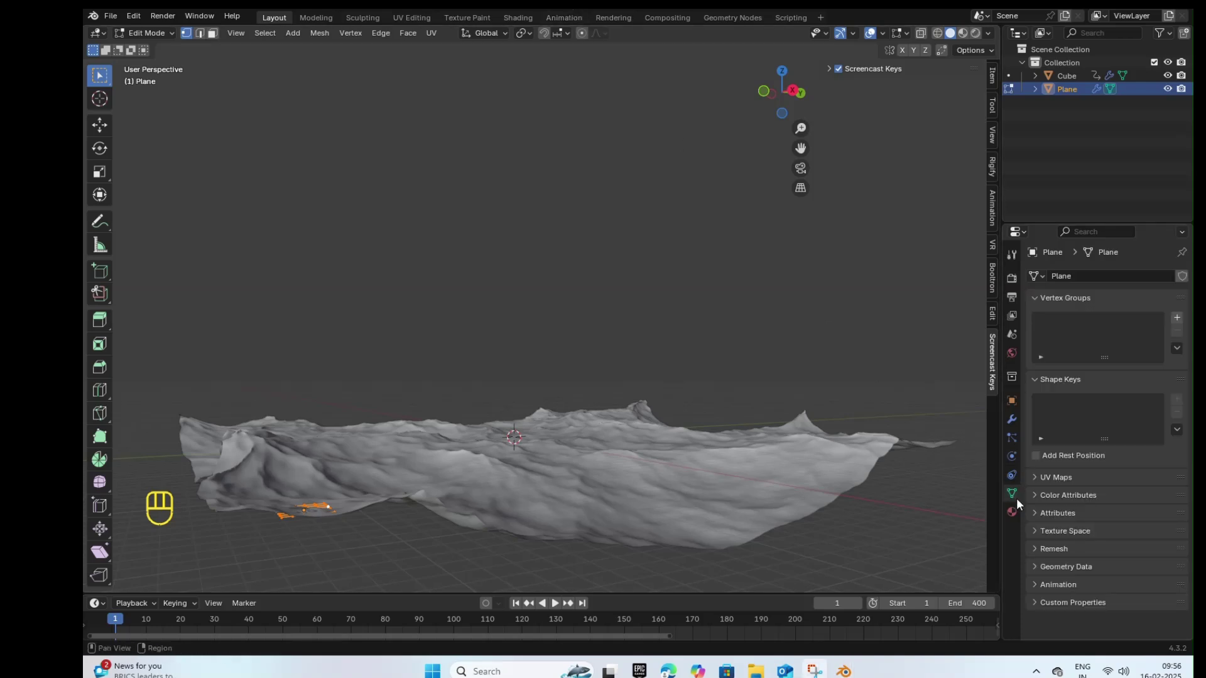
pyautogui.click(1177, 318)
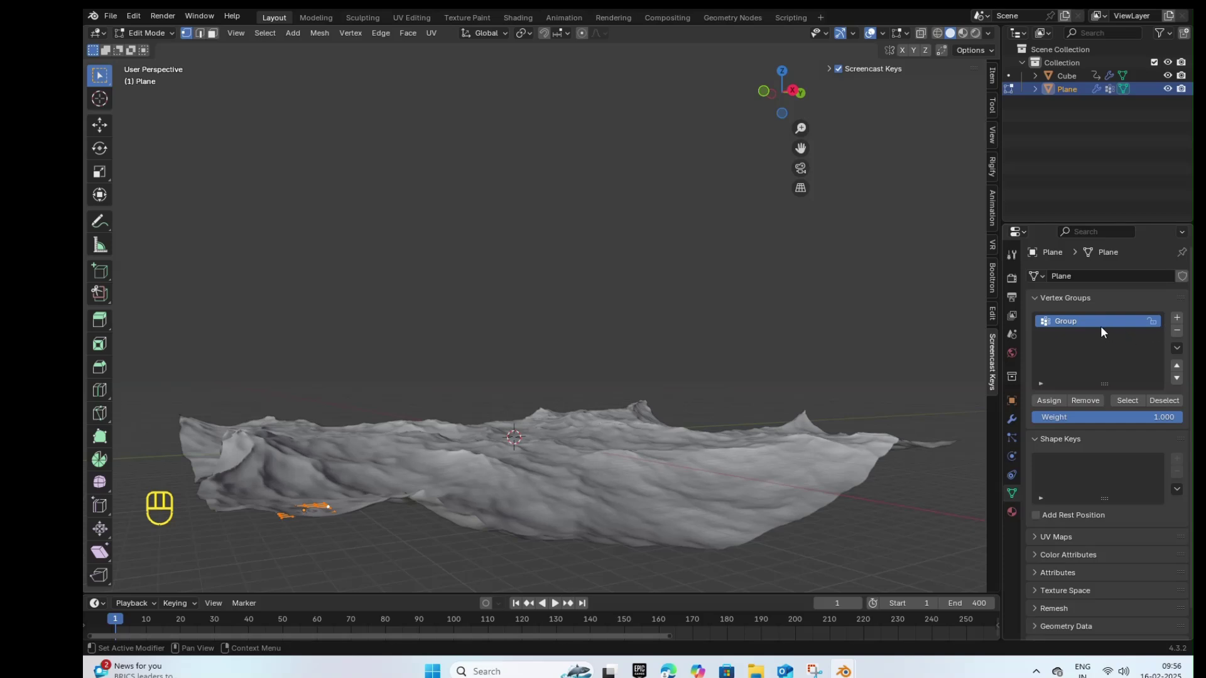
pyautogui.doubleClick(1085, 322)
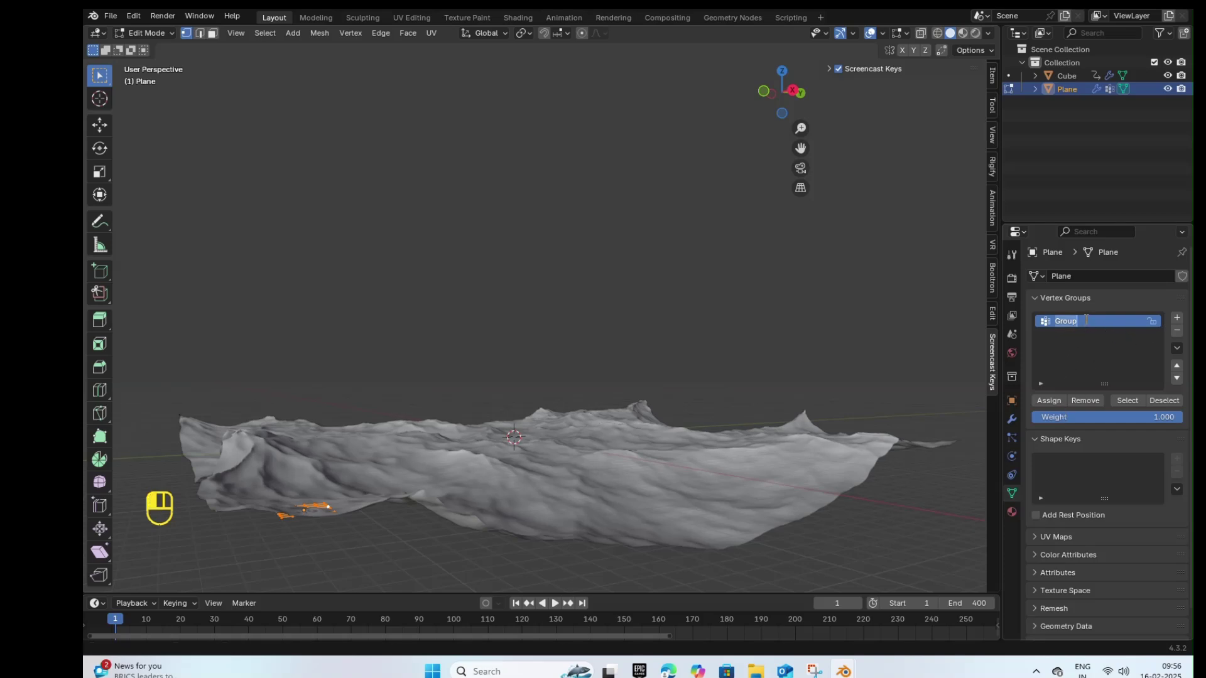
pyautogui.write('for cam')
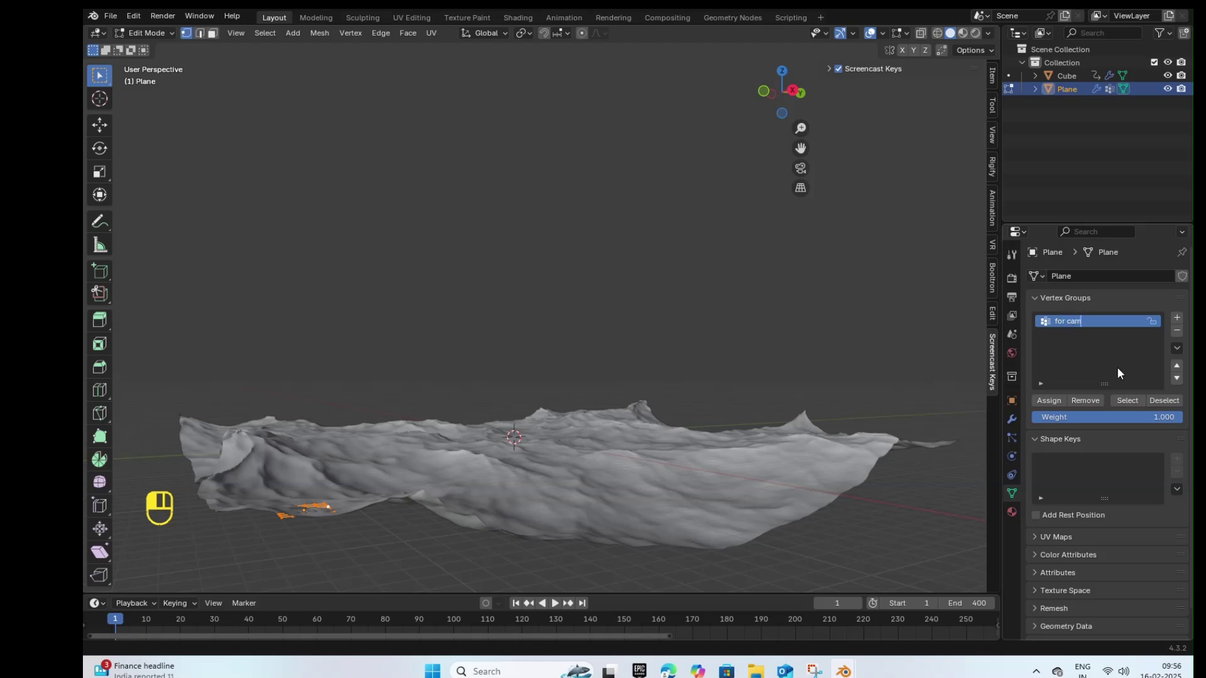
pyautogui.press('Return')
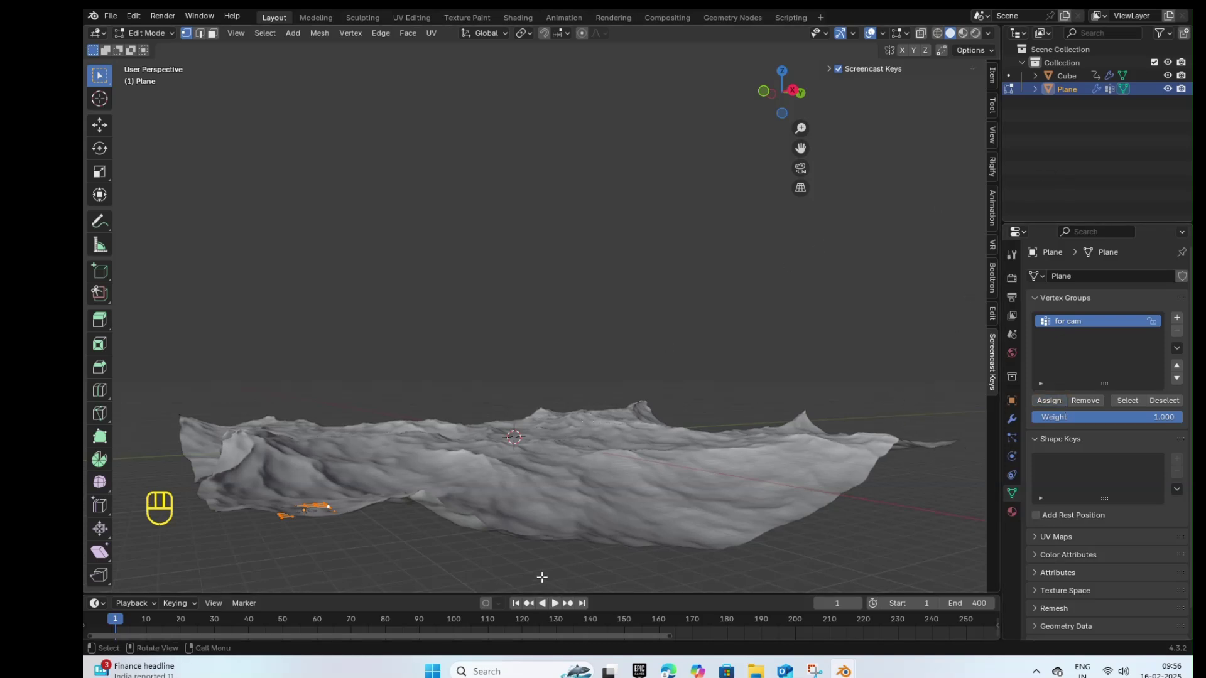
# Step: Play the animation in Object Mode to check the plane on the waves, save the file, and return to the first frame
pyautogui.press('Tab')
pyautogui.press('space')
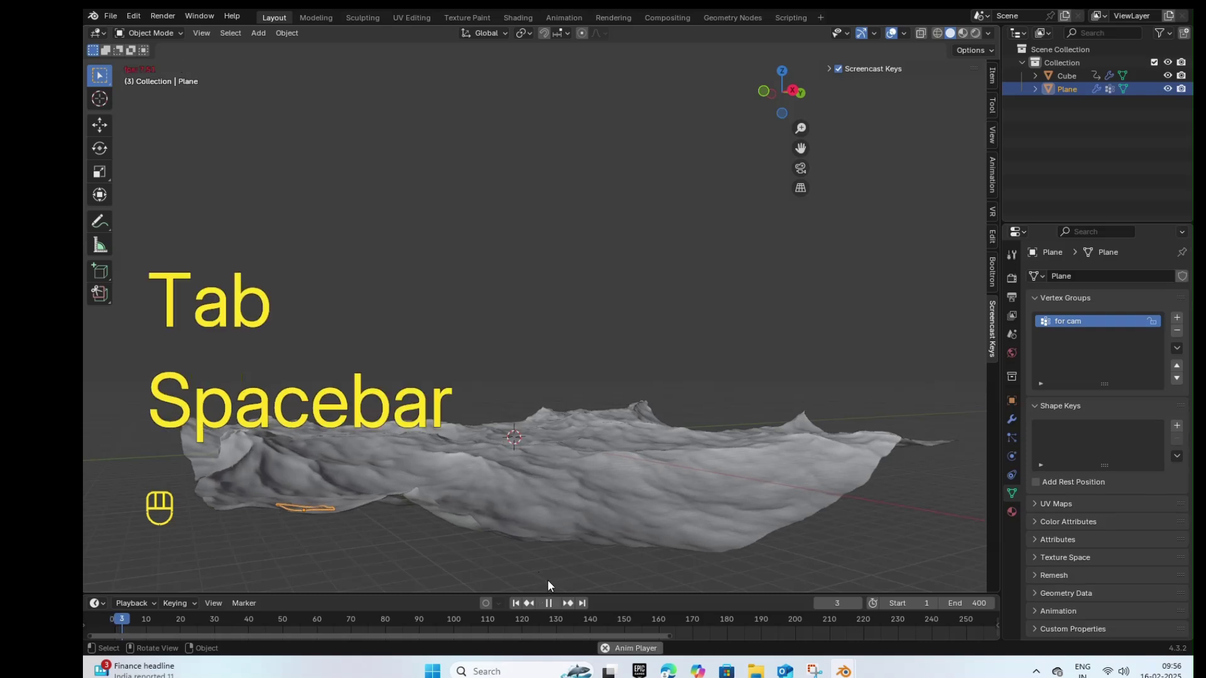
pyautogui.keyDown('alt'); pyautogui.moveTo(513, 492); pyautogui.dragTo(488, 504, button='middle'); pyautogui.keyUp('alt')
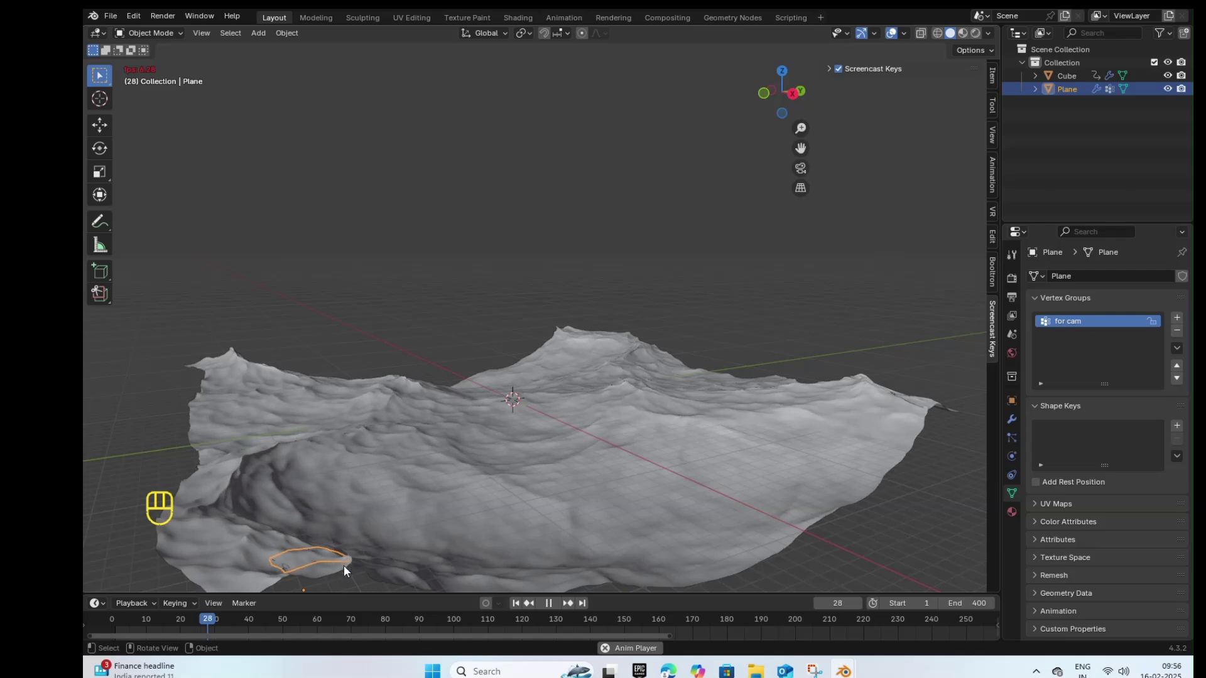
pyautogui.hotkey('ctrl', 's')
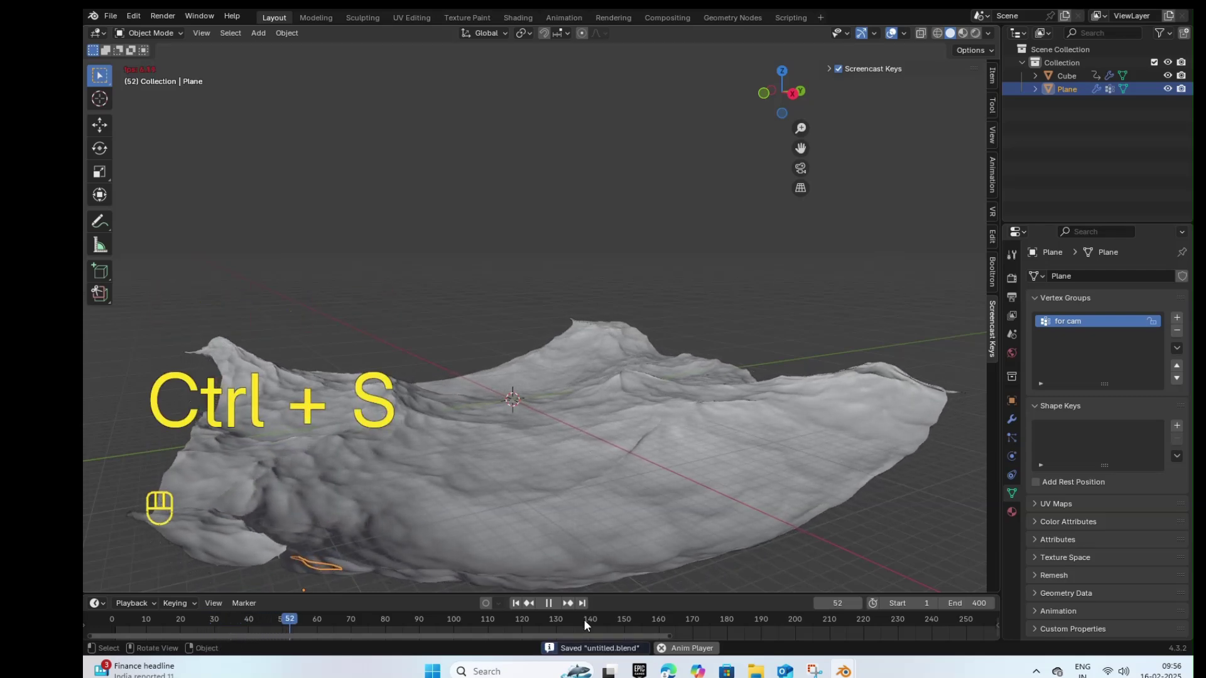
pyautogui.click(541, 601)
pyautogui.click(516, 602)
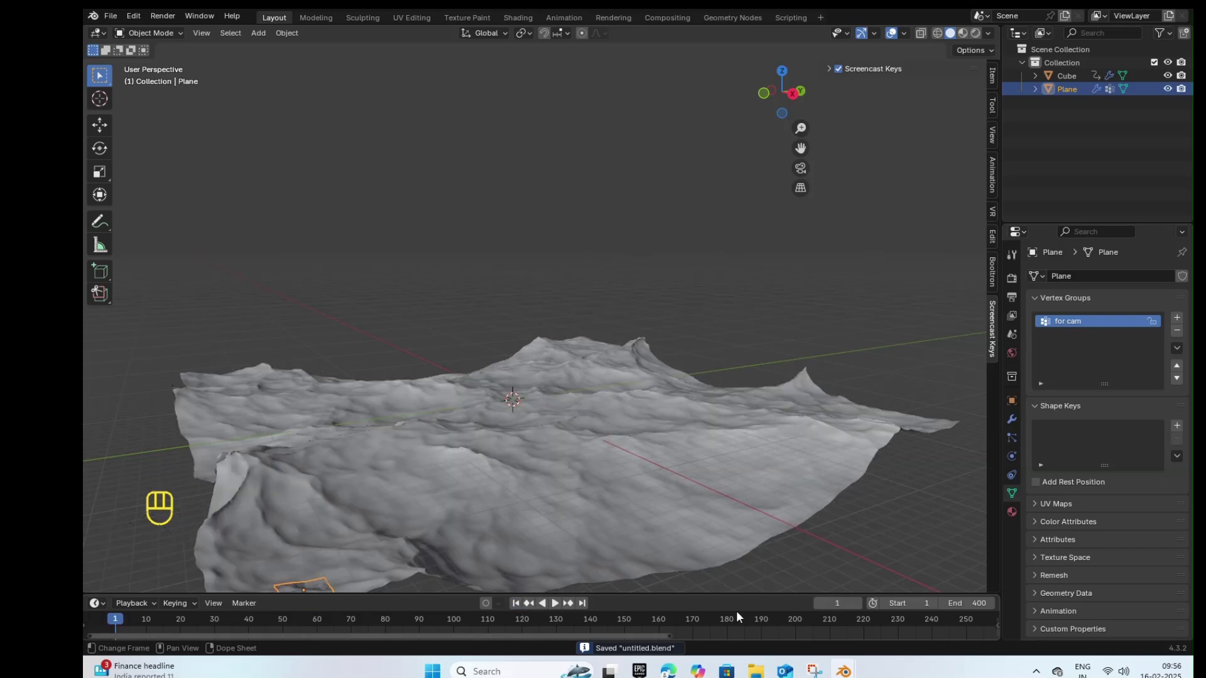
# Step: Set the animation's end frame to 250, briefly preview the playback, and return to the first frame
pyautogui.click(951, 604)
pyautogui.press('BackSpace')
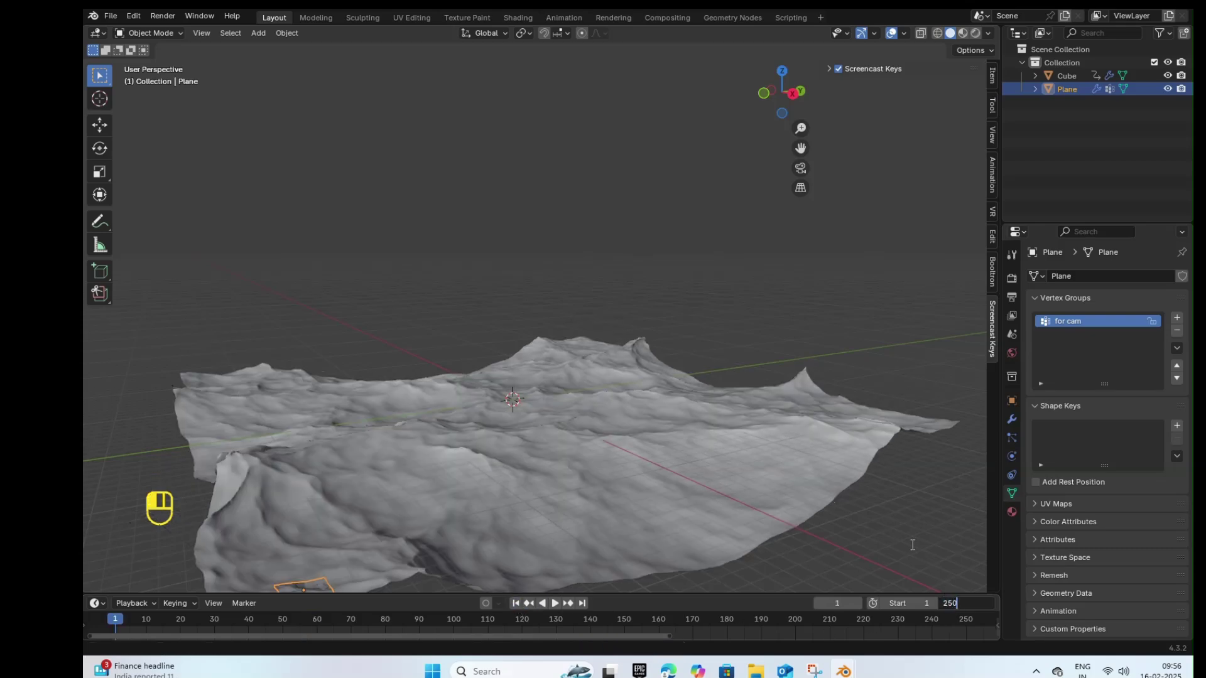
pyautogui.write('250')
pyautogui.press('Return')
pyautogui.press('space')
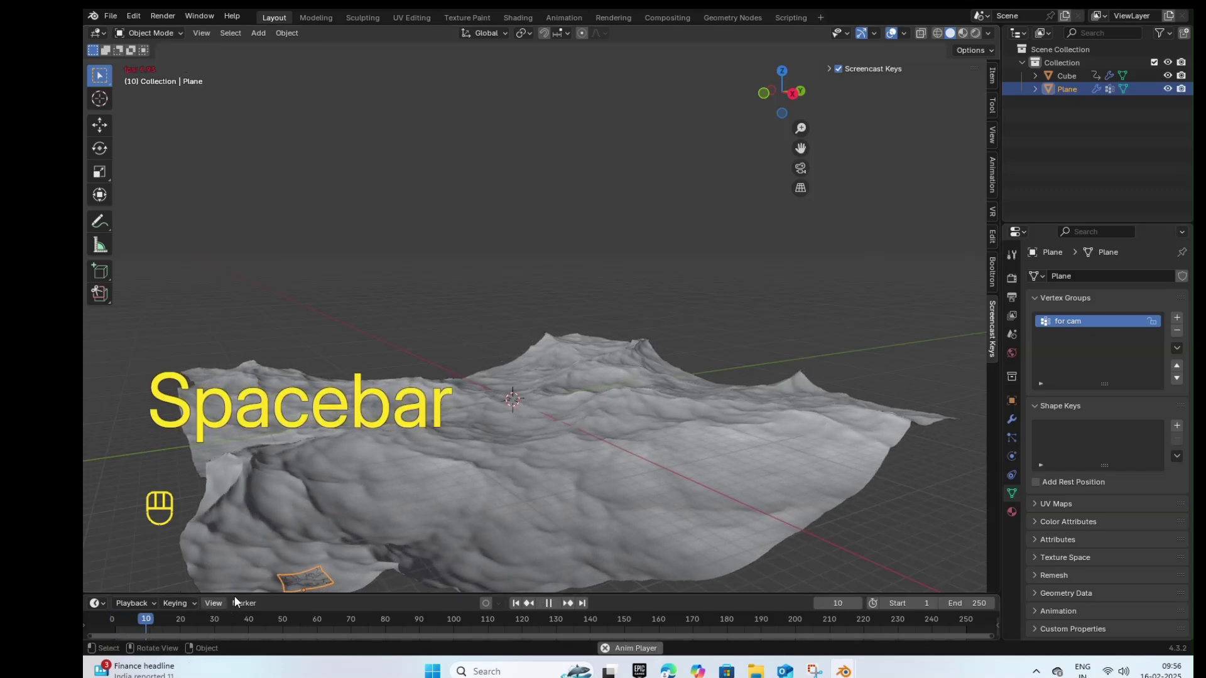
pyautogui.press('space')
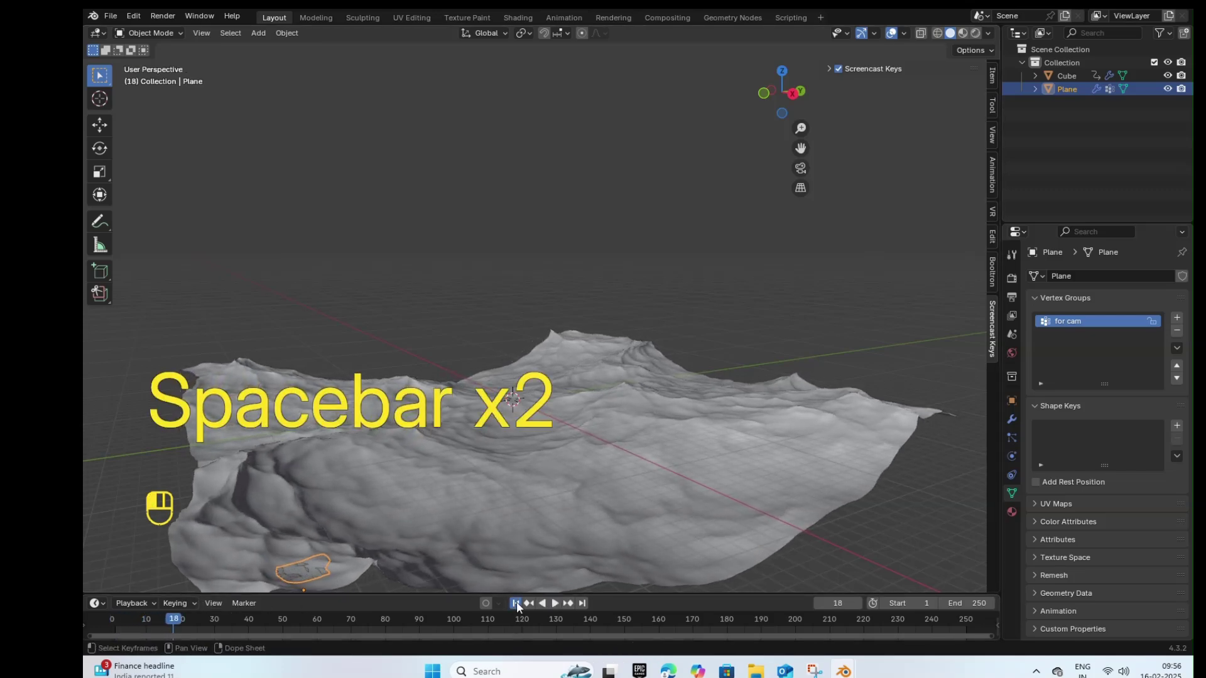
pyautogui.click(517, 603)
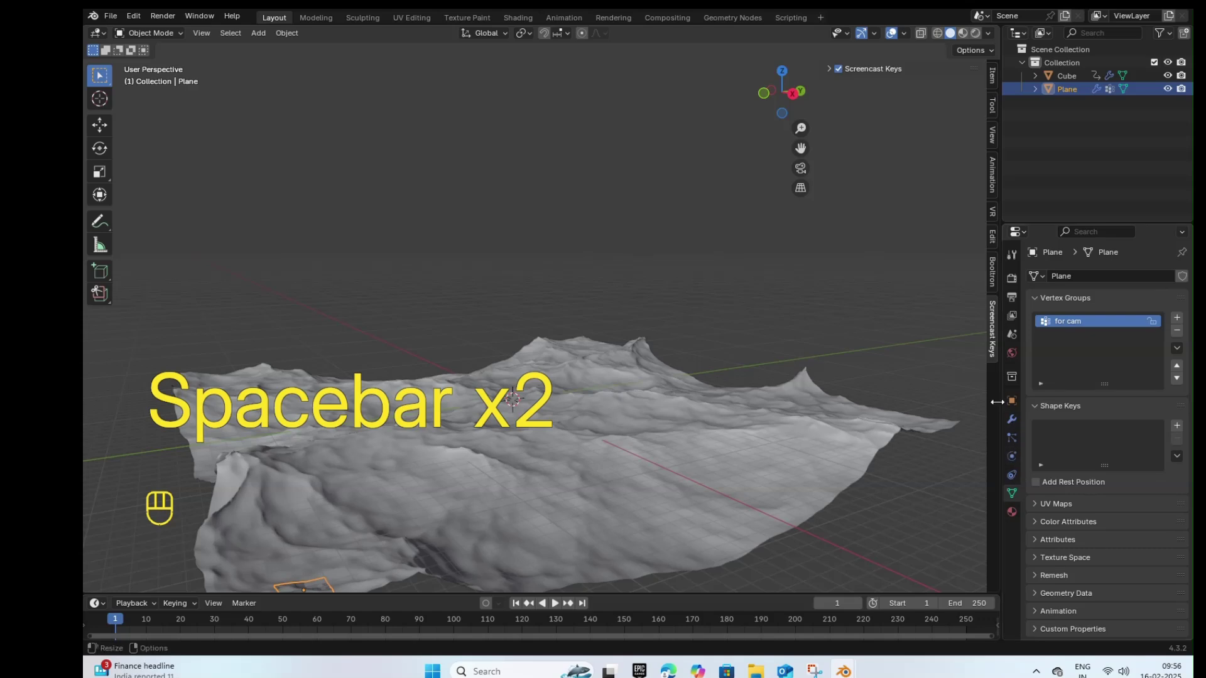
# Step: Select the ocean object and bring up the wave settings of its Ocean modifier
pyautogui.click(678, 513)
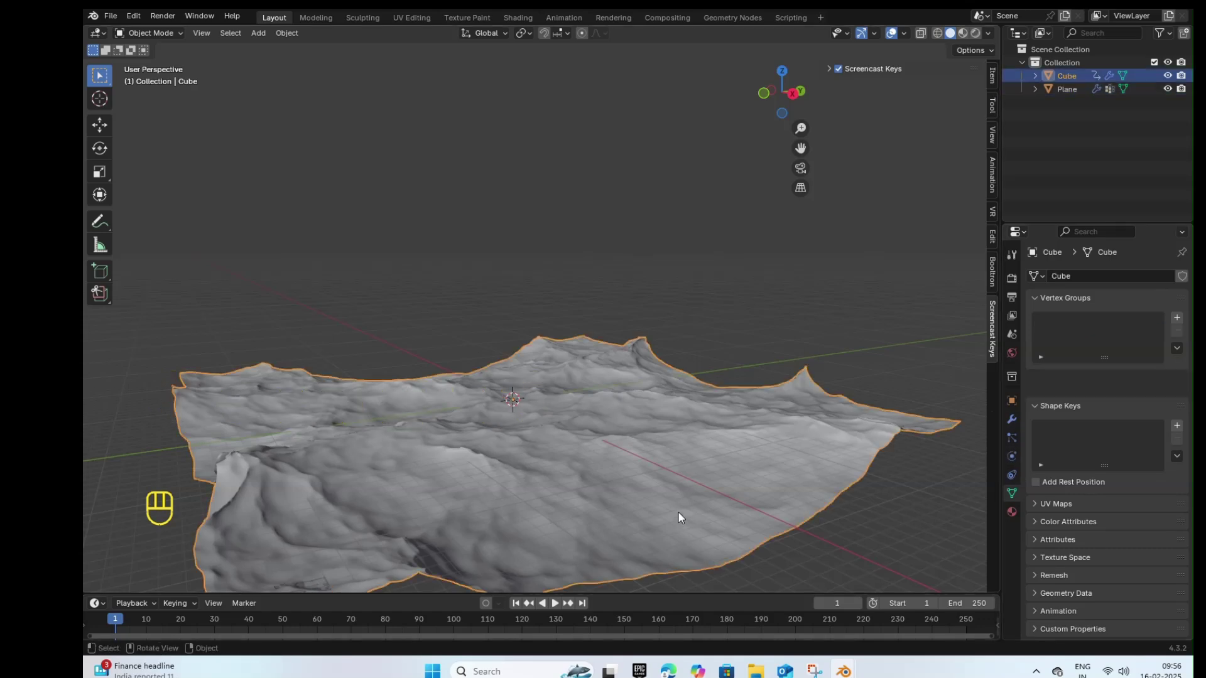
pyautogui.click(1011, 418)
pyautogui.scroll(-3, 1120, 438)
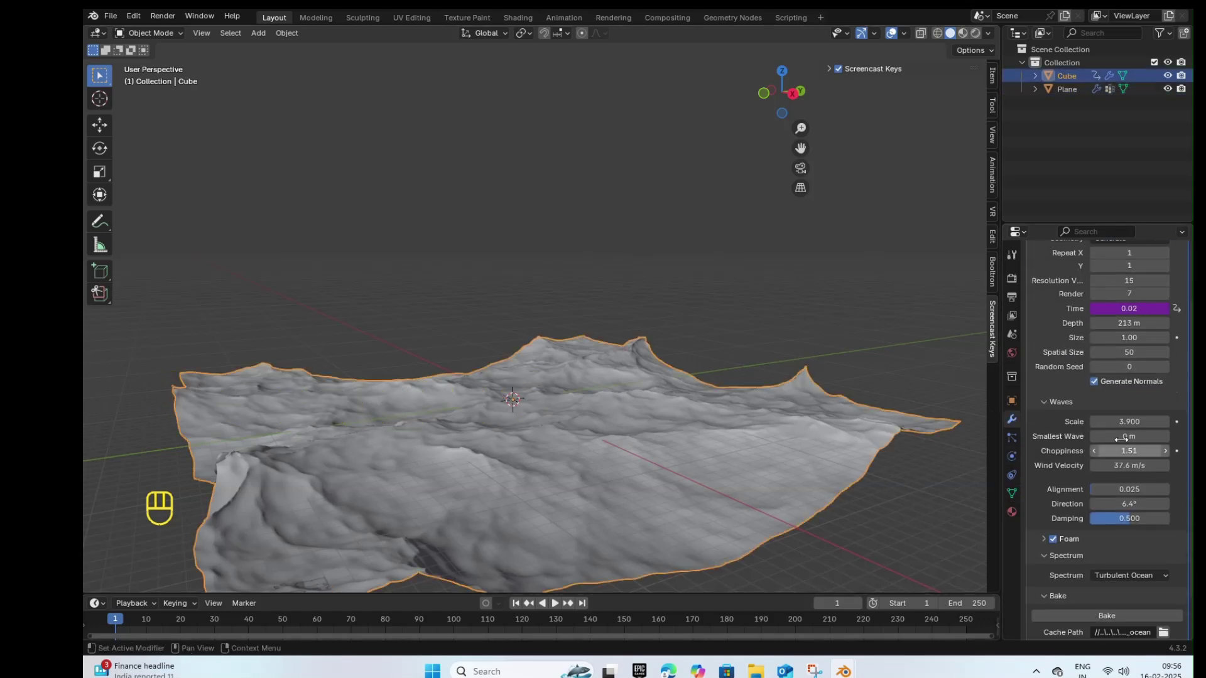
# Step: Try a wave scale of 1.3 in the Ocean modifier
pyautogui.click(1128, 422)
pyautogui.write('1.3')
pyautogui.press('Return')
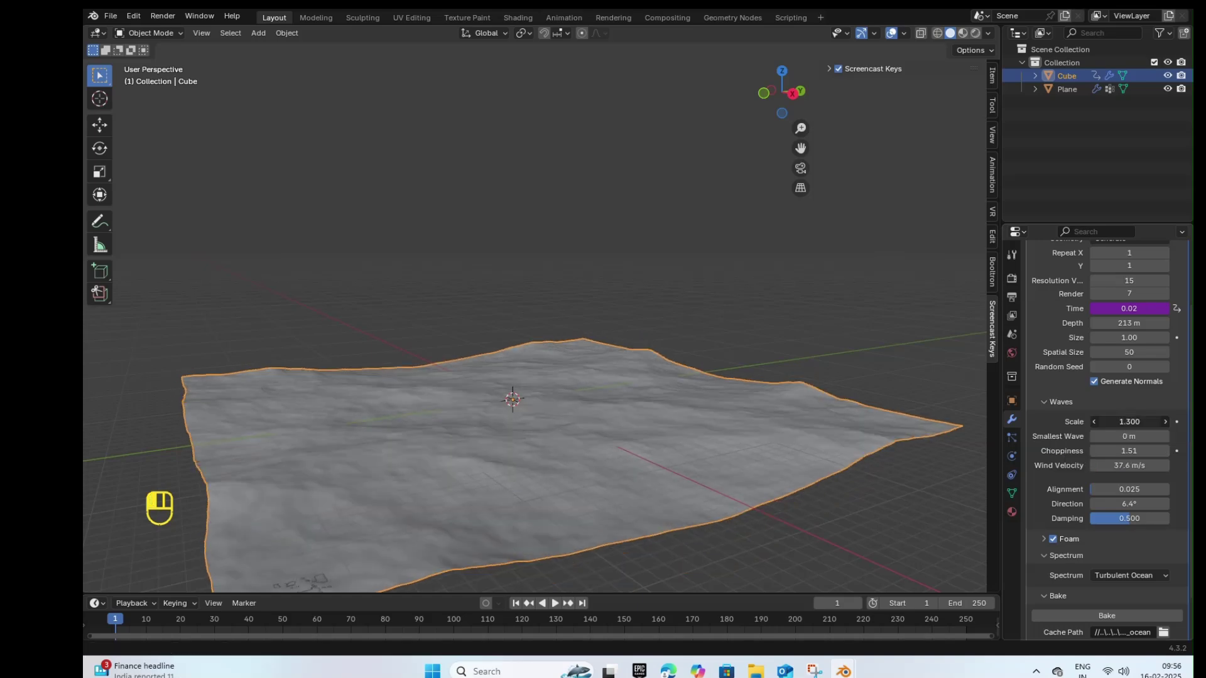
# Step: Restore the ocean's wave scale to 3.900 and set the choppiness to 1.30
pyautogui.moveTo(1128, 421); pyautogui.dragTo(1125, 453)
pyautogui.press('BackSpace')
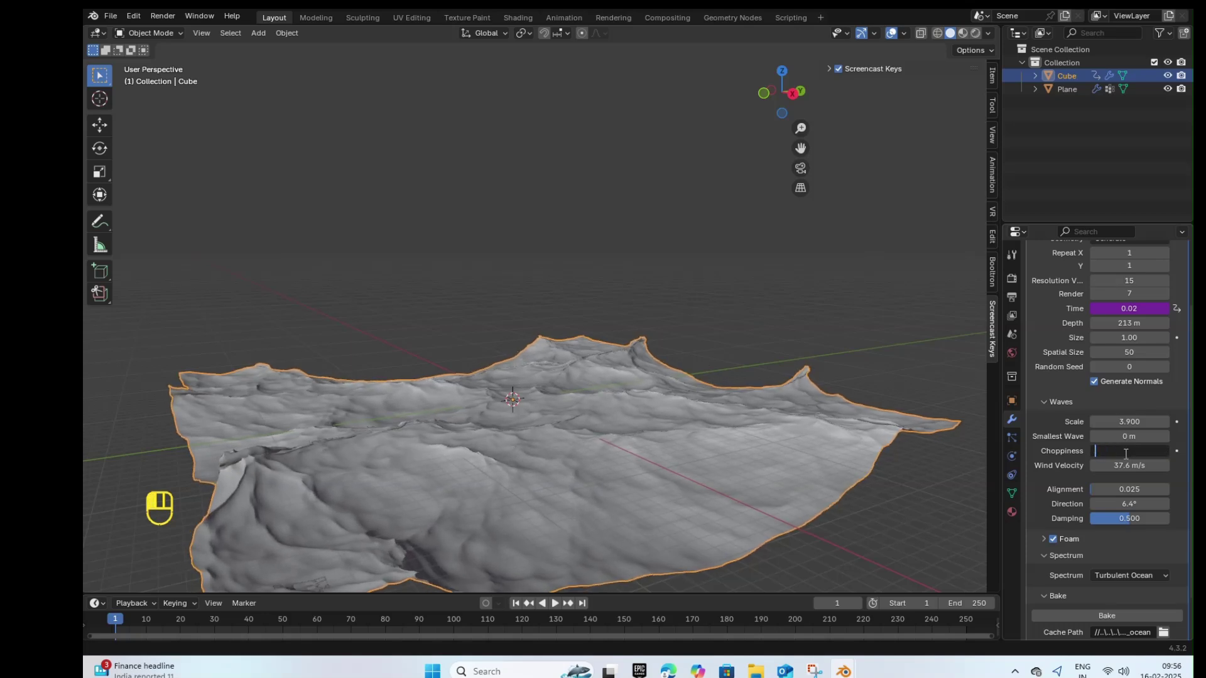
pyautogui.write('1.30')
pyautogui.press('Return')
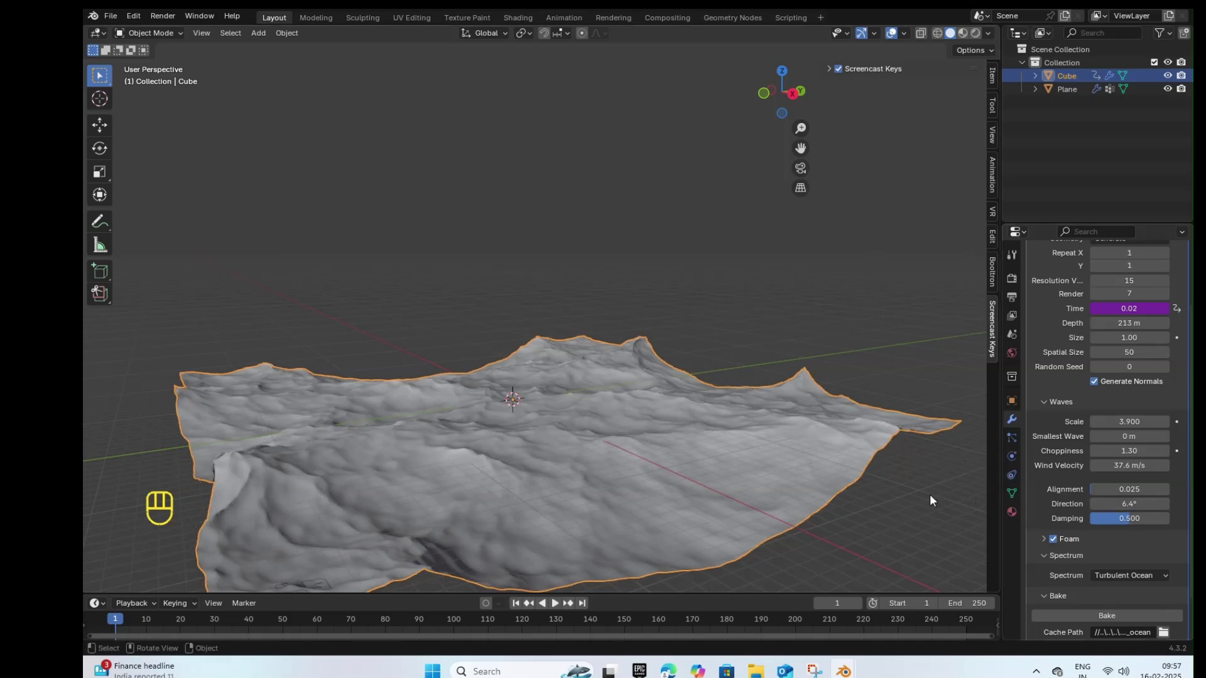
# Step: Preview the less choppy ocean by playing the animation briefly, and return to the first frame
pyautogui.press('space')
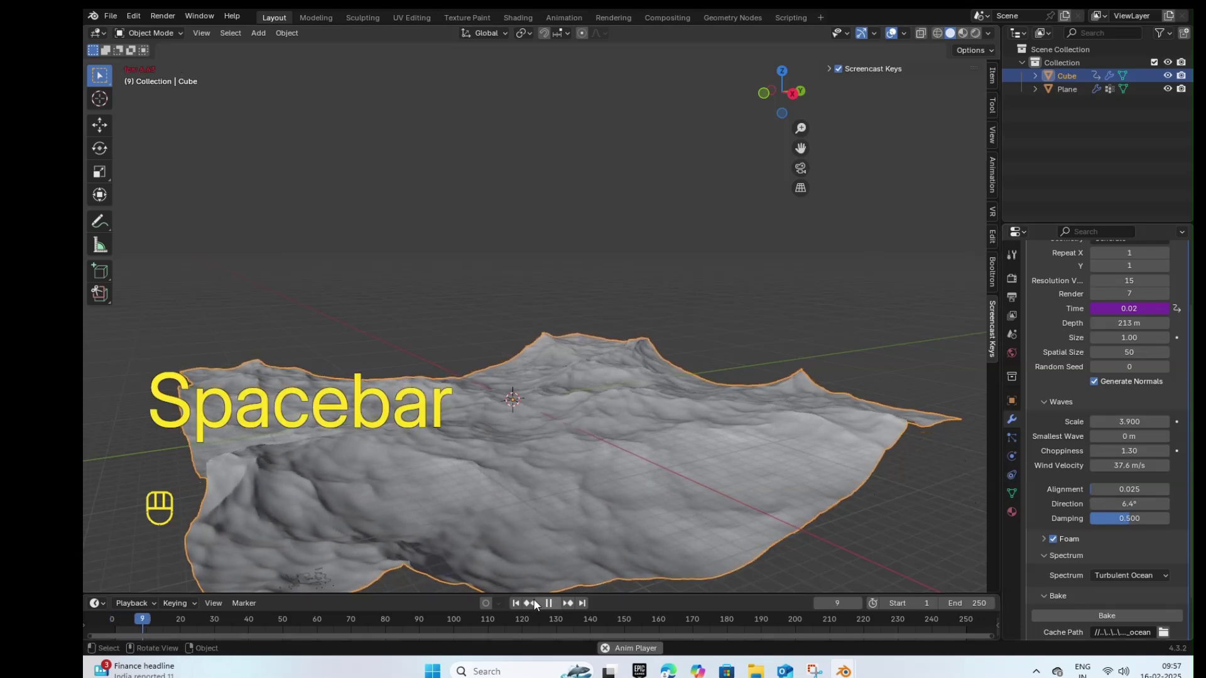
pyautogui.press('space')
pyautogui.click(515, 603)
# Step: Set the Ocean modifier's viewport resolution to 12, preview the animation from the first frame, and save the file
pyautogui.scroll(2, 1130, 419)
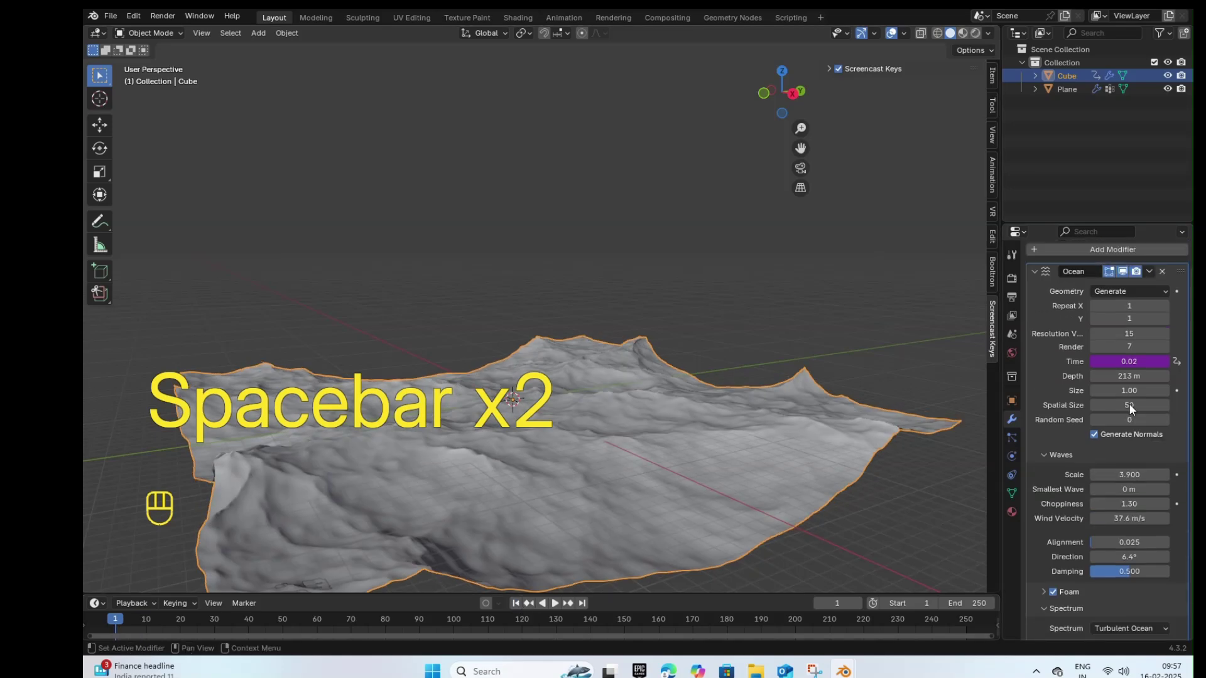
pyautogui.click(1135, 334)
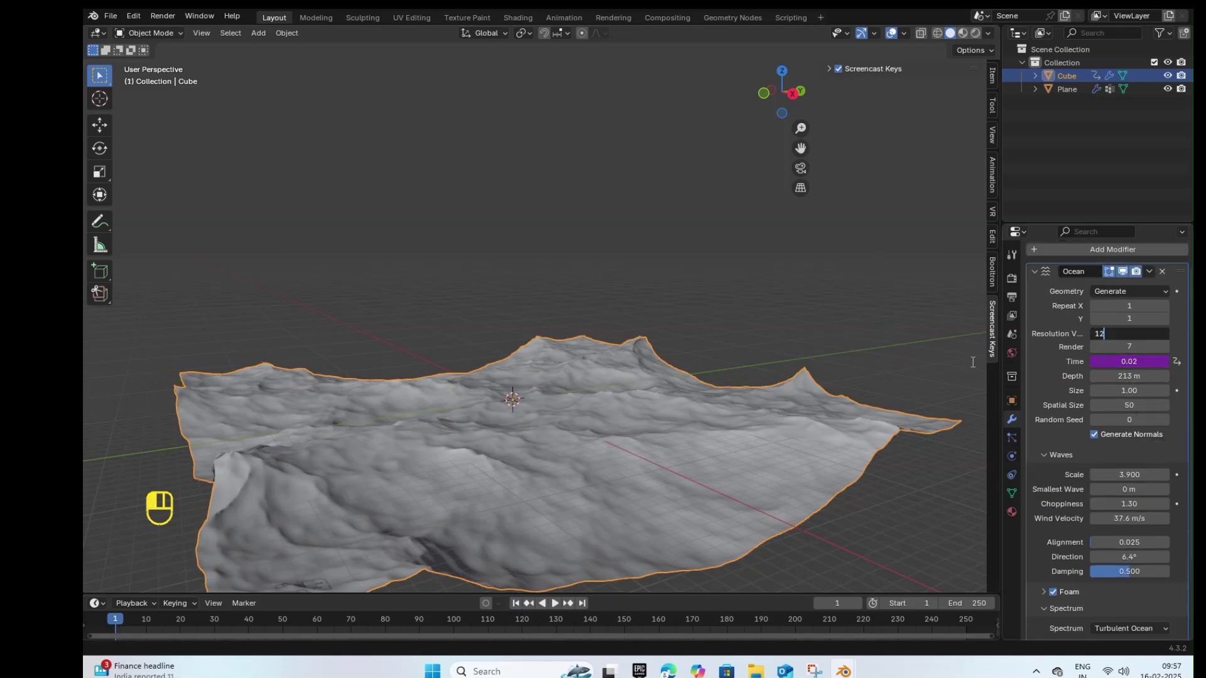
pyautogui.press('Return')
pyautogui.press('space')
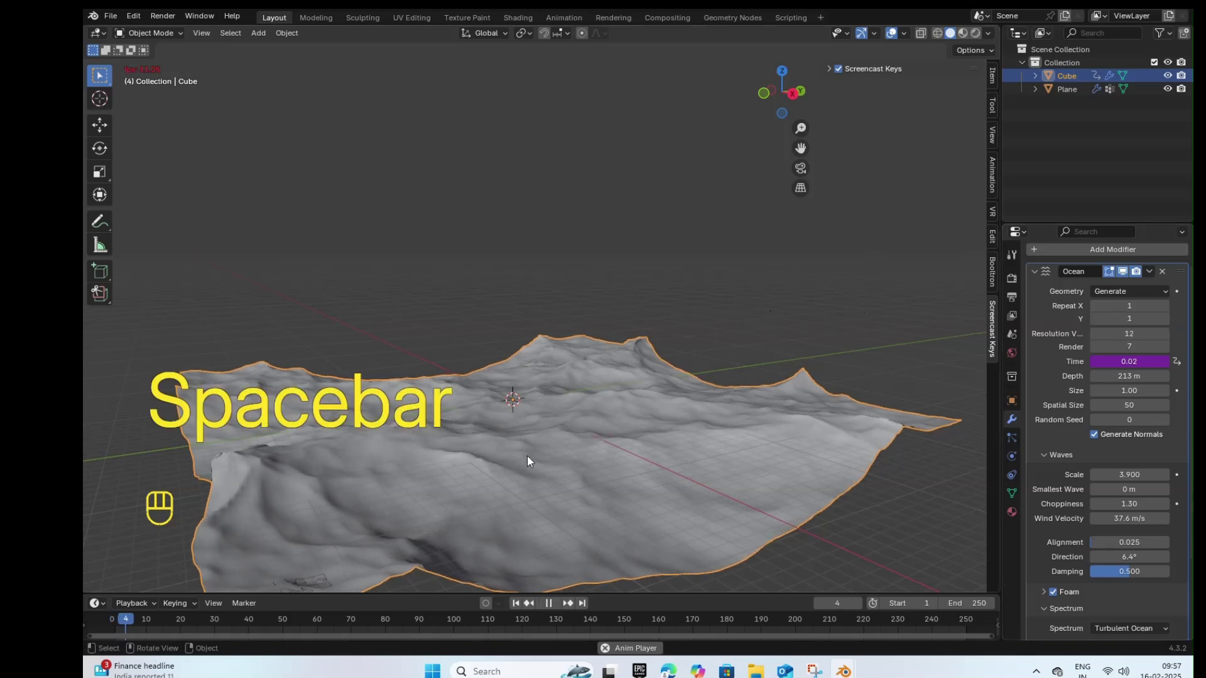
pyautogui.press('space')
pyautogui.click(514, 603)
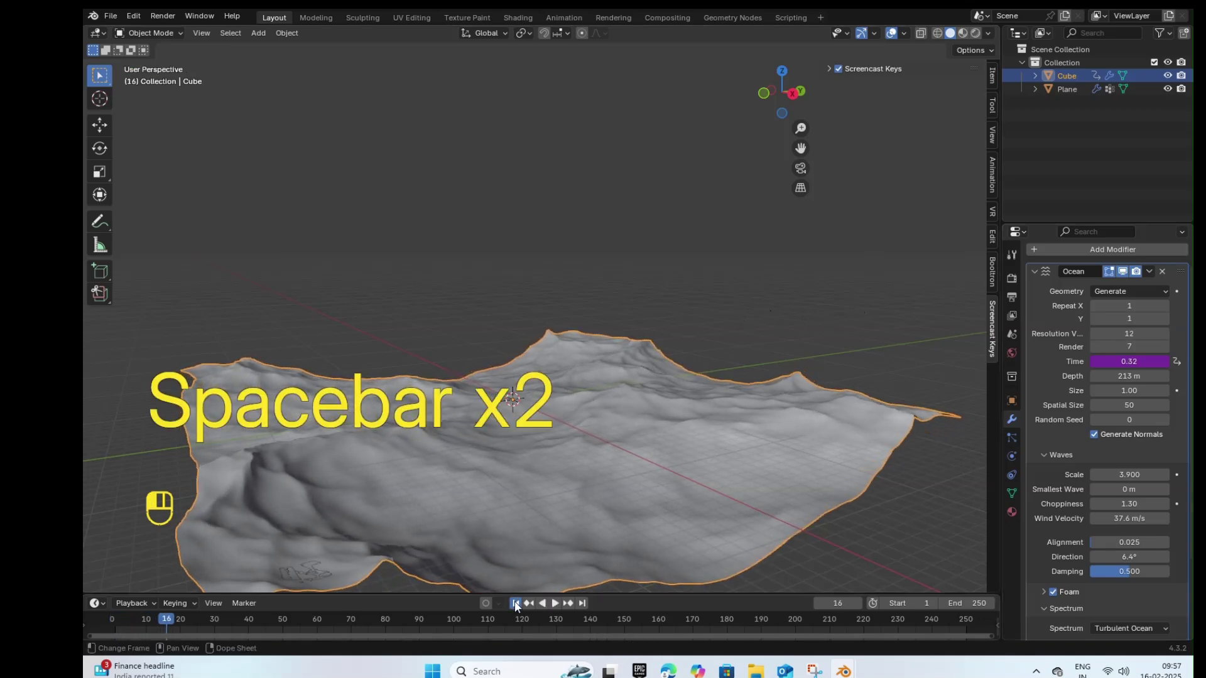
pyautogui.hotkey('ctrl', 's')
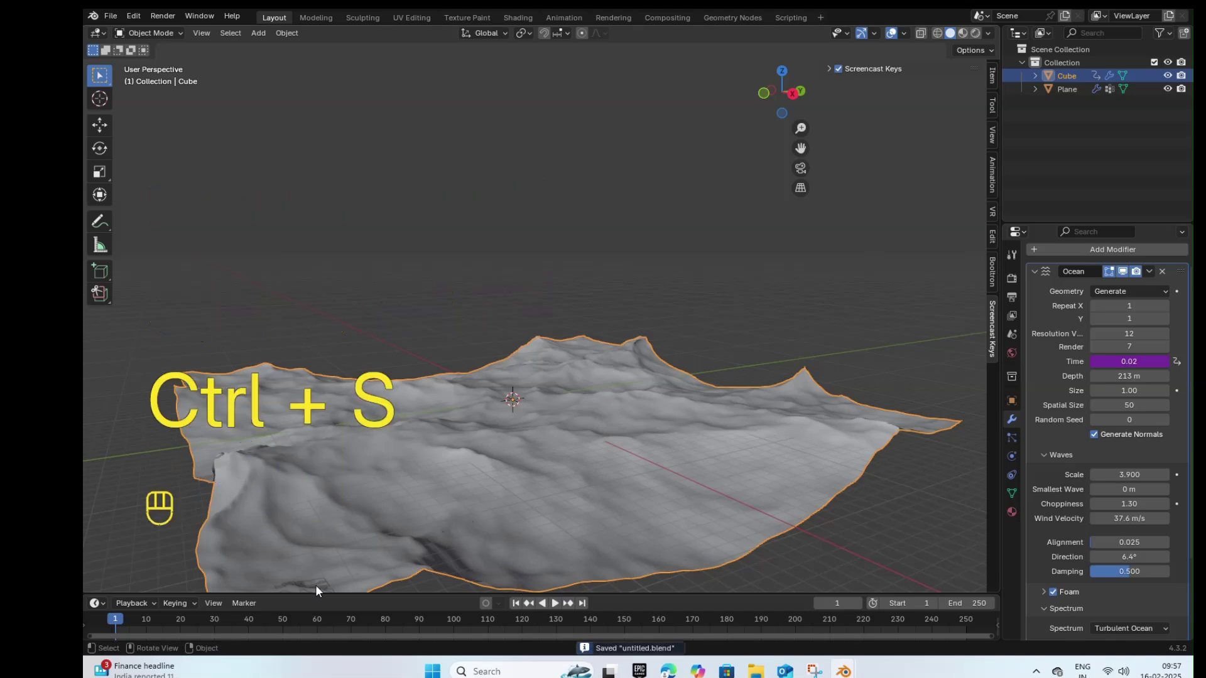
# Step: Deselect the ocean and add a camera at the scene's centre
pyautogui.keyDown('alt'); pyautogui.moveTo(316, 577); pyautogui.dragTo(325, 550, button='middle'); pyautogui.keyUp('alt')
pyautogui.click(279, 81)
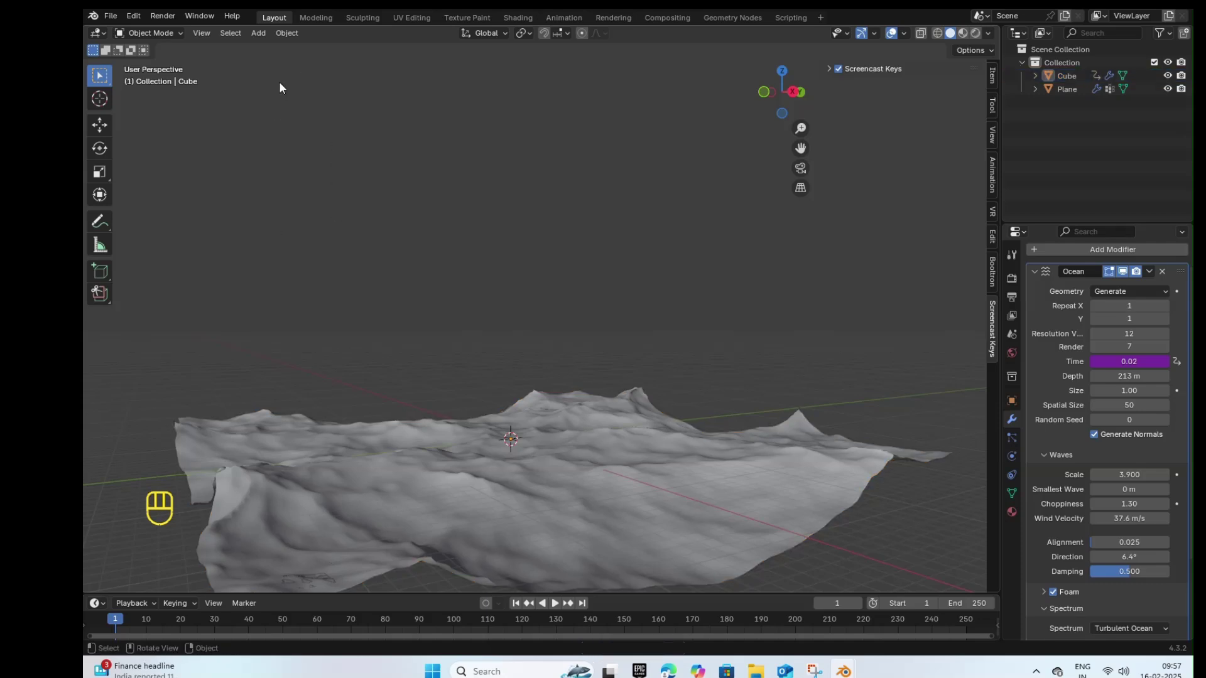
pyautogui.click(258, 33)
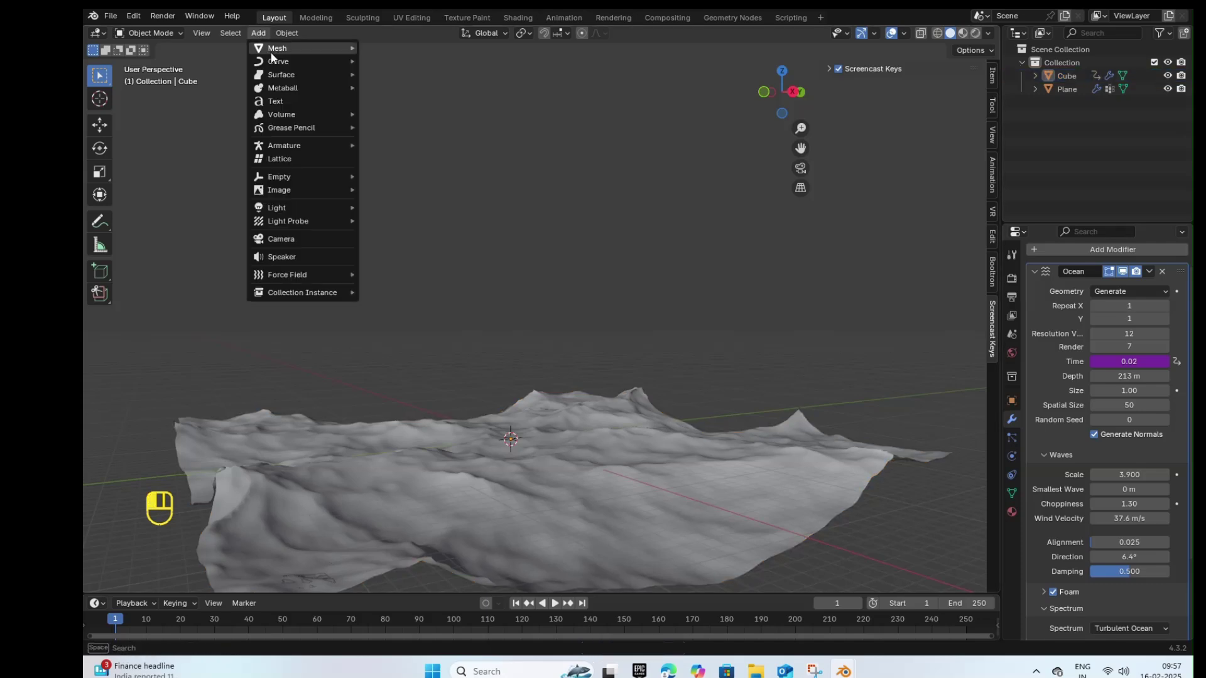
pyautogui.click(315, 239)
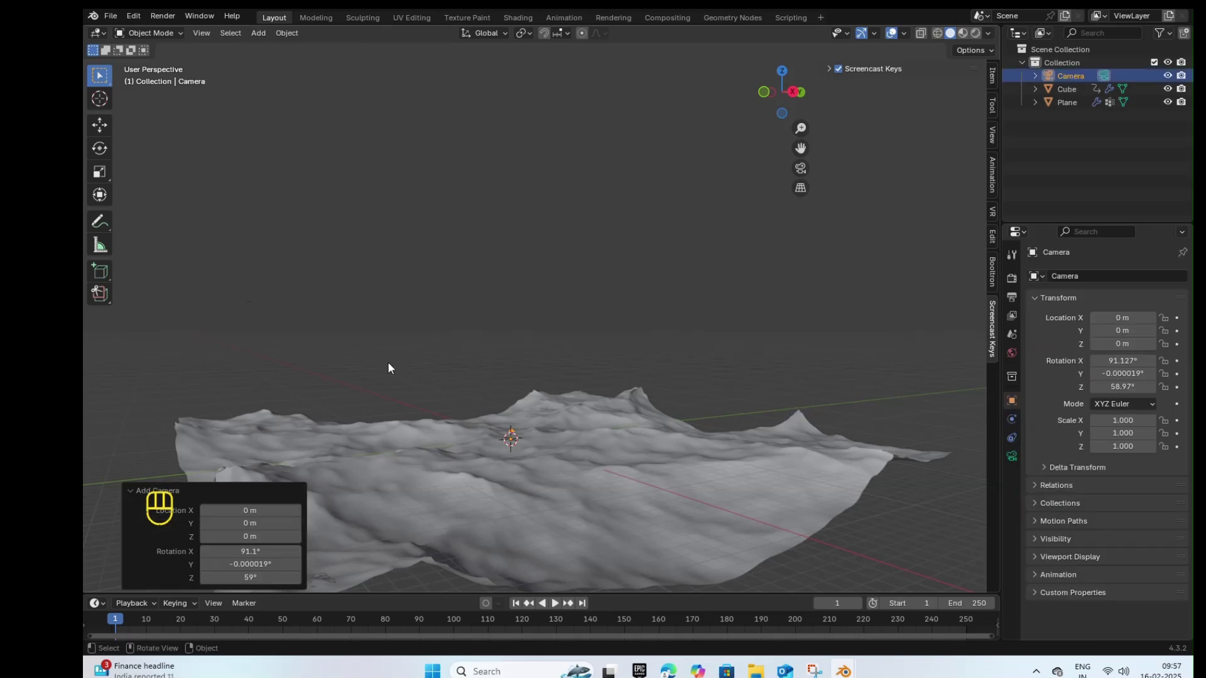
# Step: Move the camera in top view to about X 23.2 m, Y -22.1 m, over the small plane at the ocean's corner
pyautogui.press('KP_7')
pyautogui.scroll(-4, 380, 369)
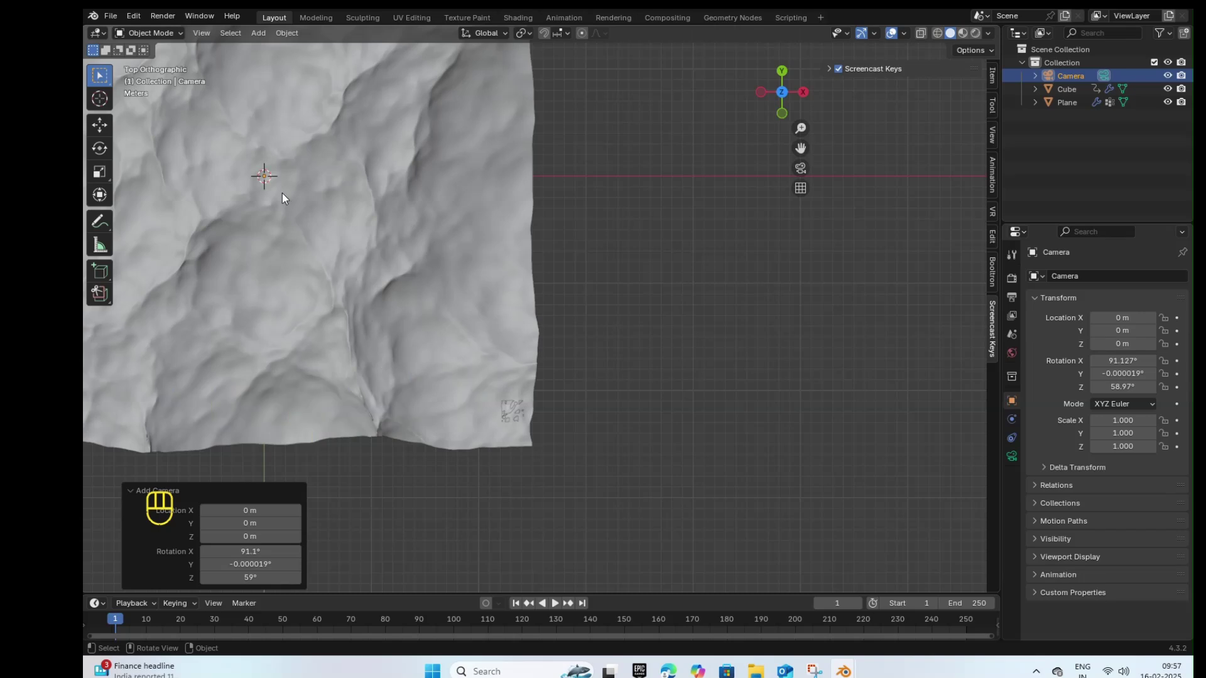
pyautogui.press('g')
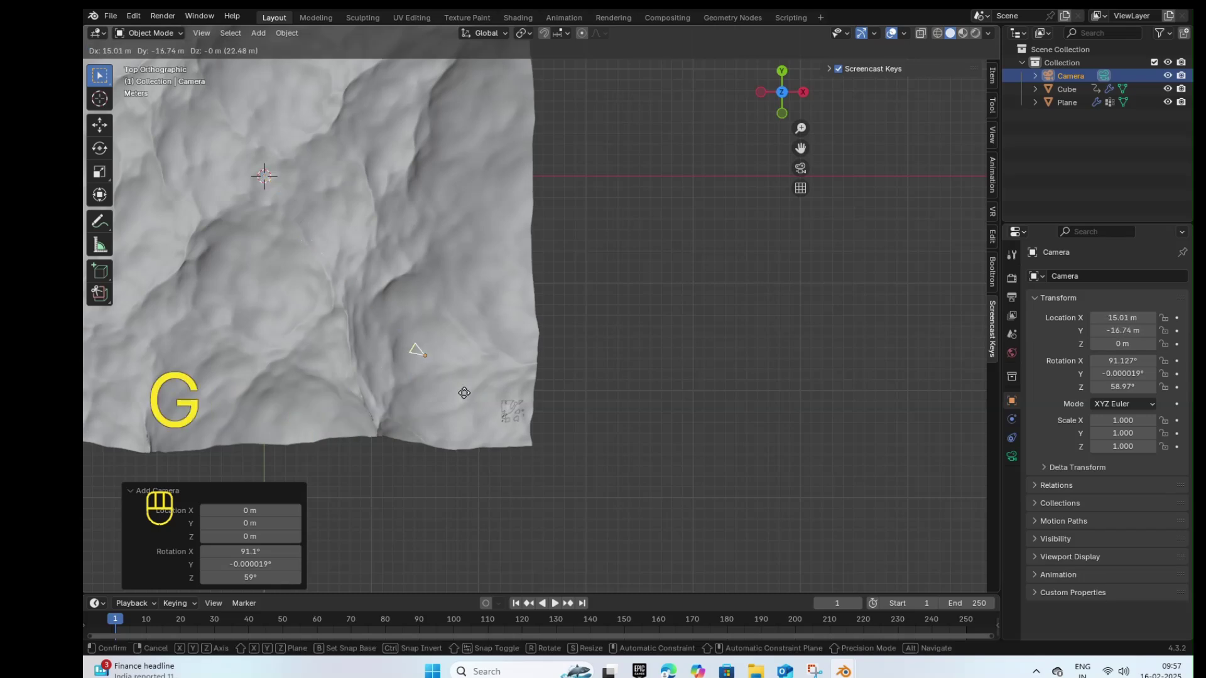
pyautogui.click(530, 430)
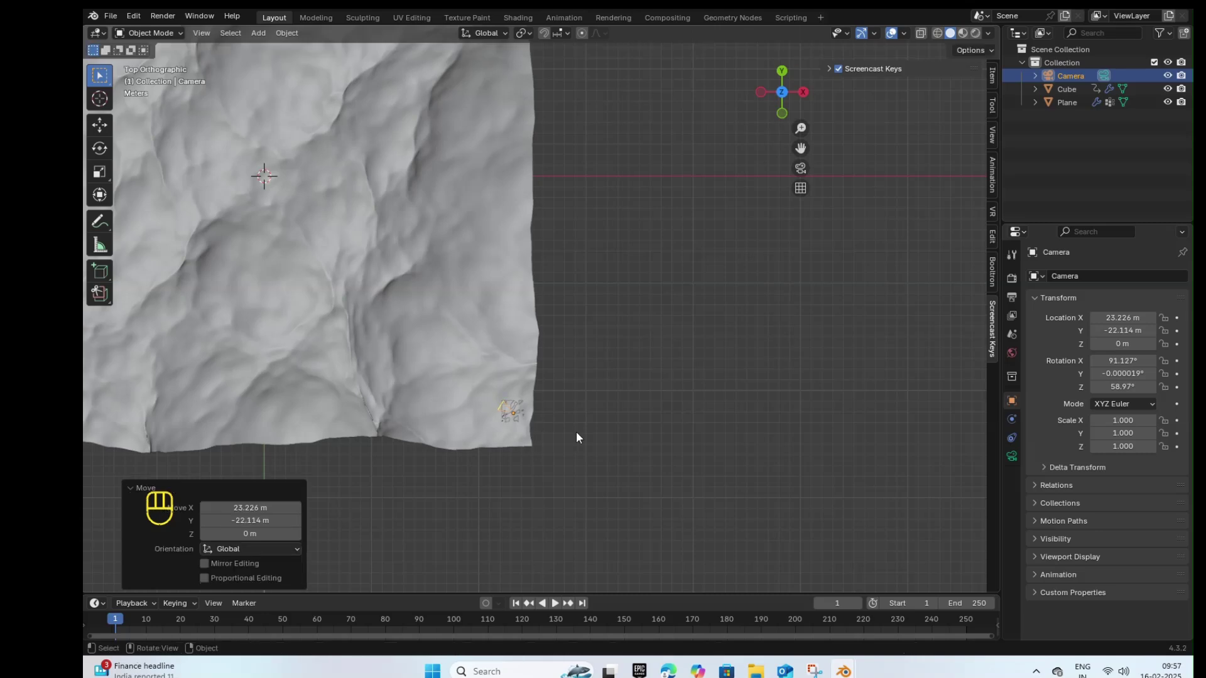
pyautogui.press('KP_1')
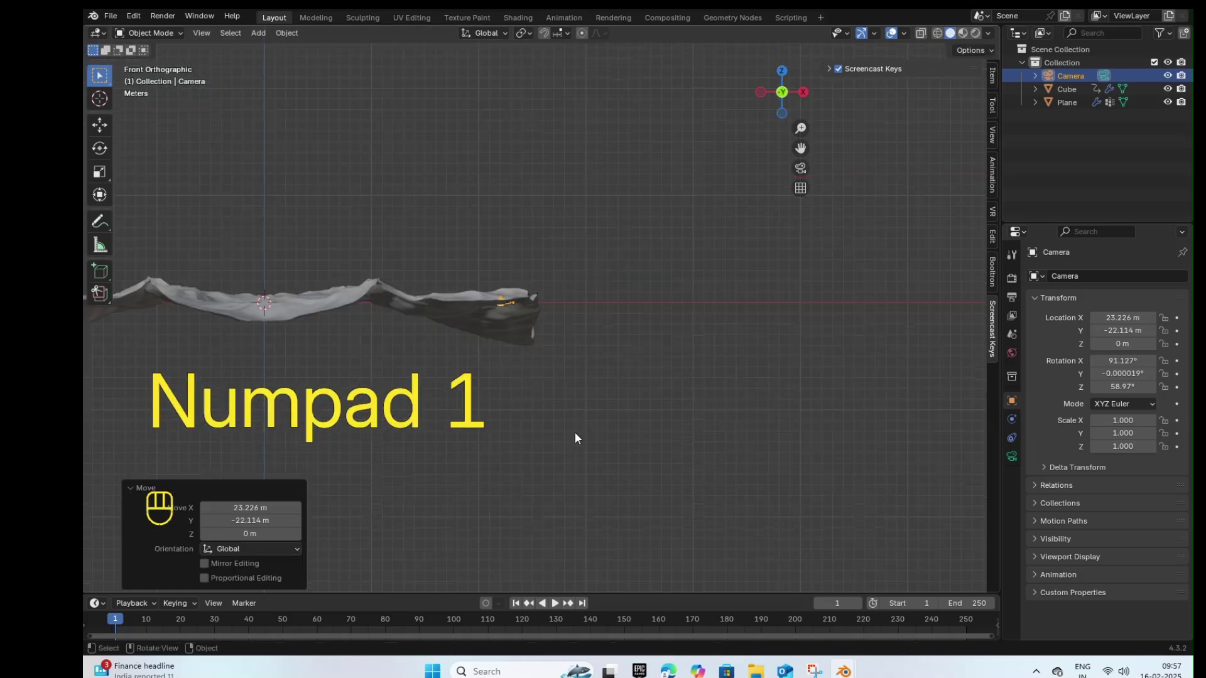
pyautogui.keyDown('alt'); pyautogui.moveTo(585, 429); pyautogui.dragTo(632, 443); pyautogui.keyUp('alt')
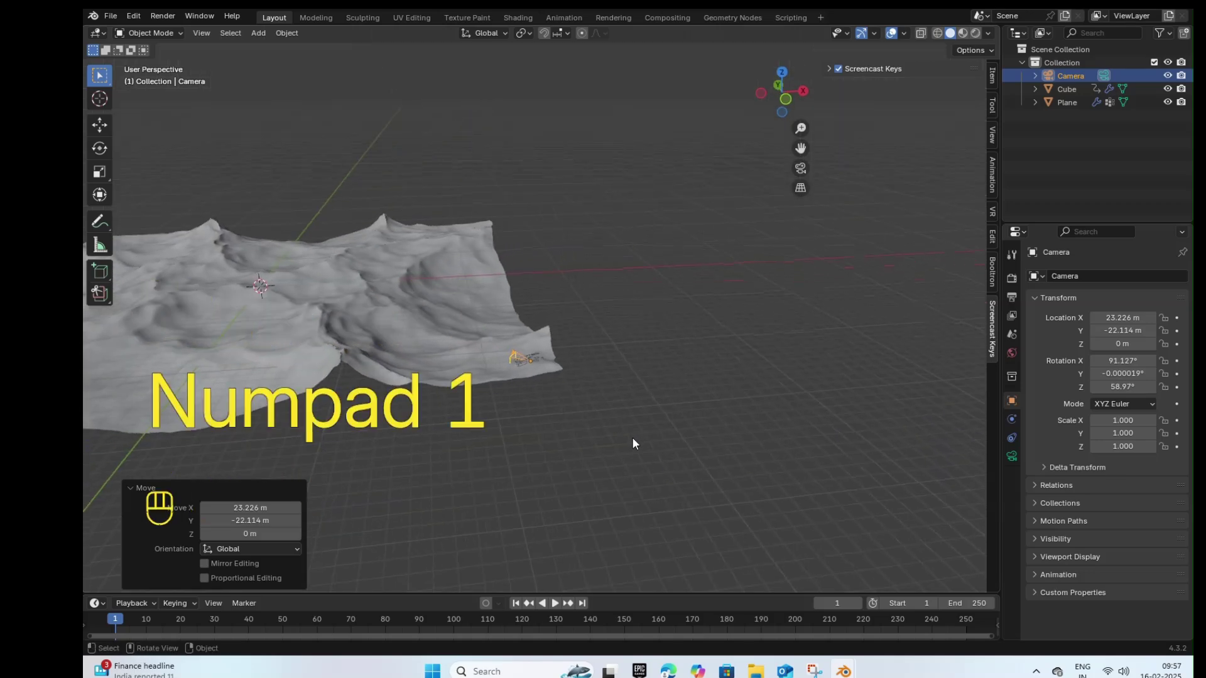
pyautogui.scroll(2, 631, 443)
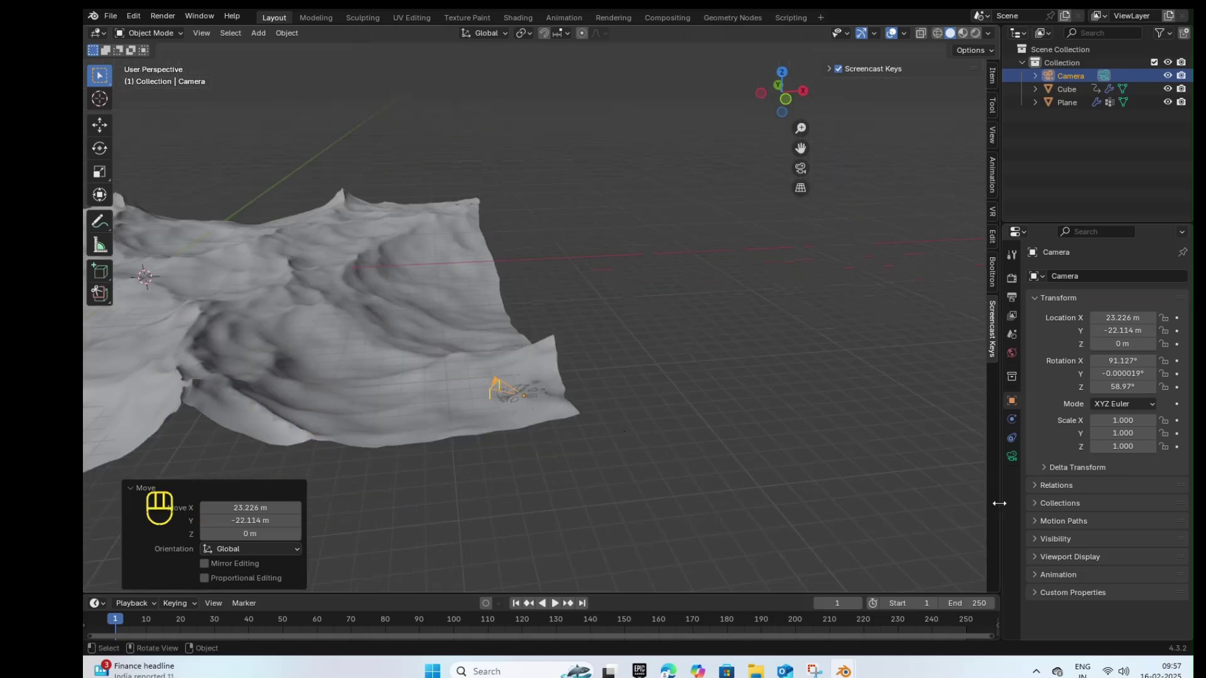
# Step: Add a Copy Location constraint to the camera targeting Plane with vertex group "for cam", and enable Offset
pyautogui.click(1012, 438)
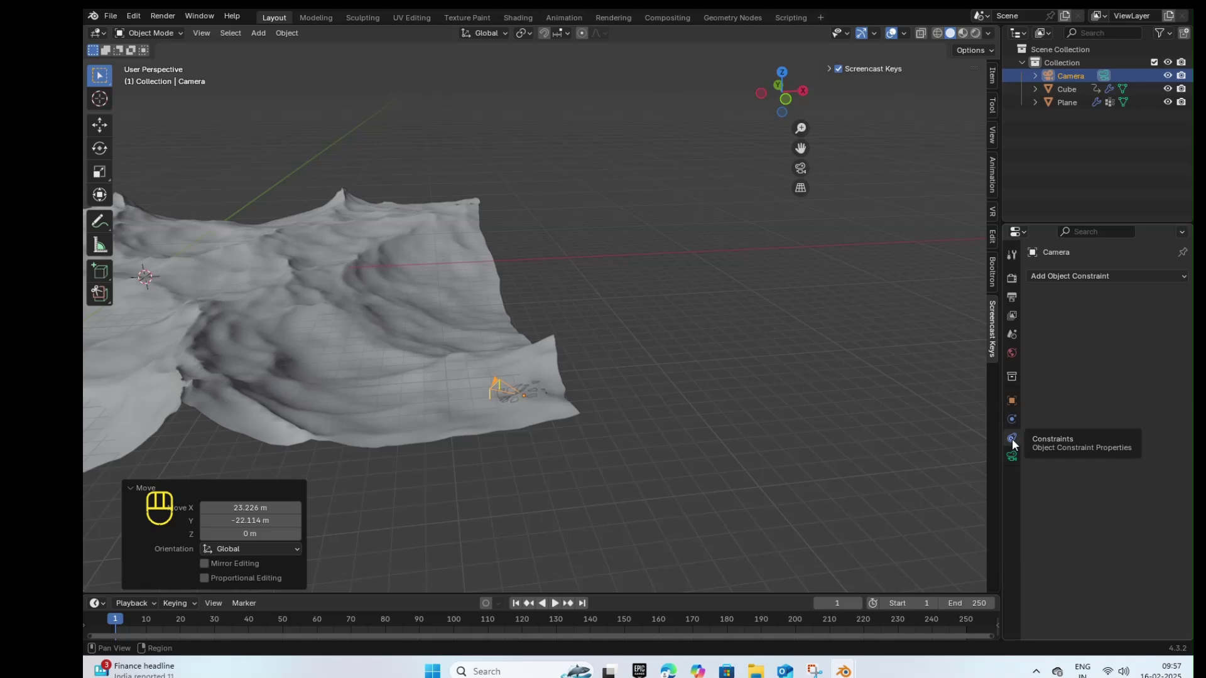
pyautogui.click(1070, 270)
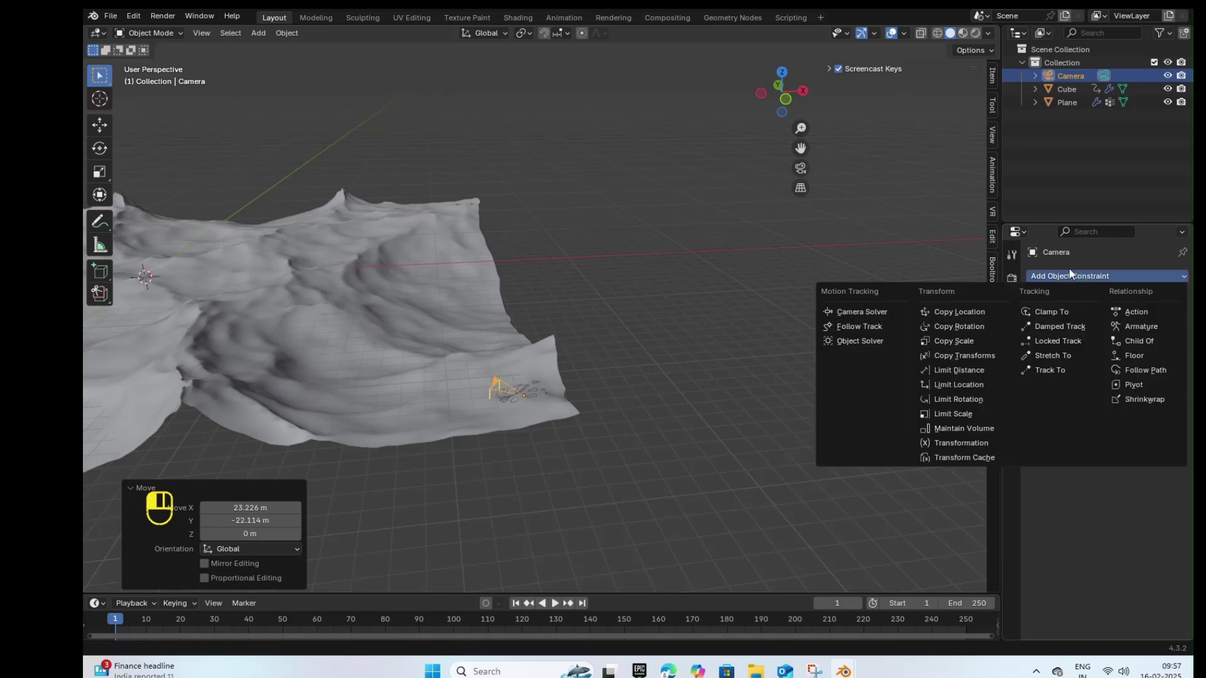
pyautogui.click(960, 310)
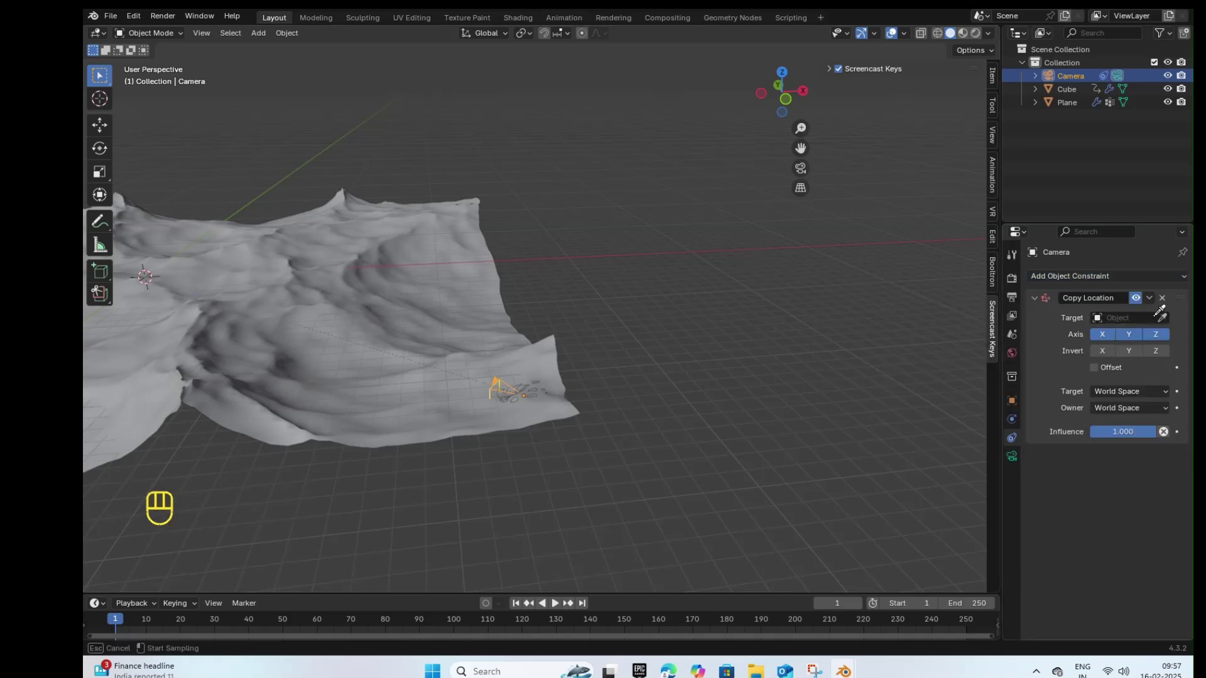
pyautogui.click(1127, 319)
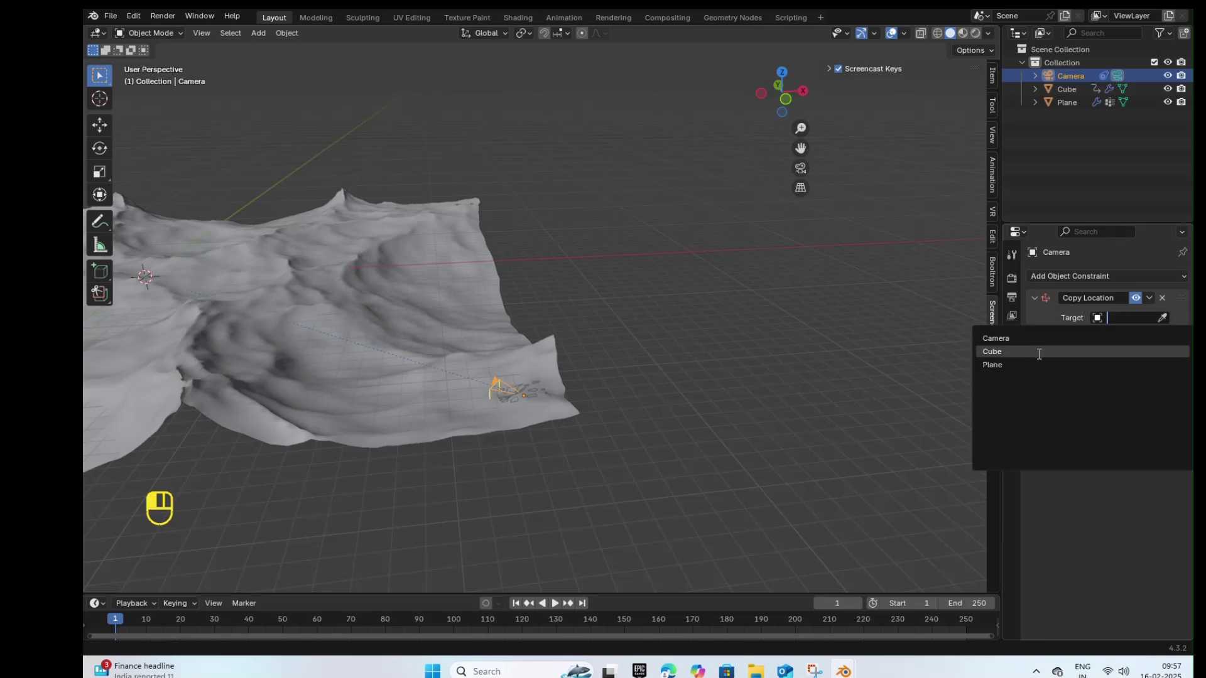
pyautogui.click(1039, 365)
pyautogui.click(1136, 331)
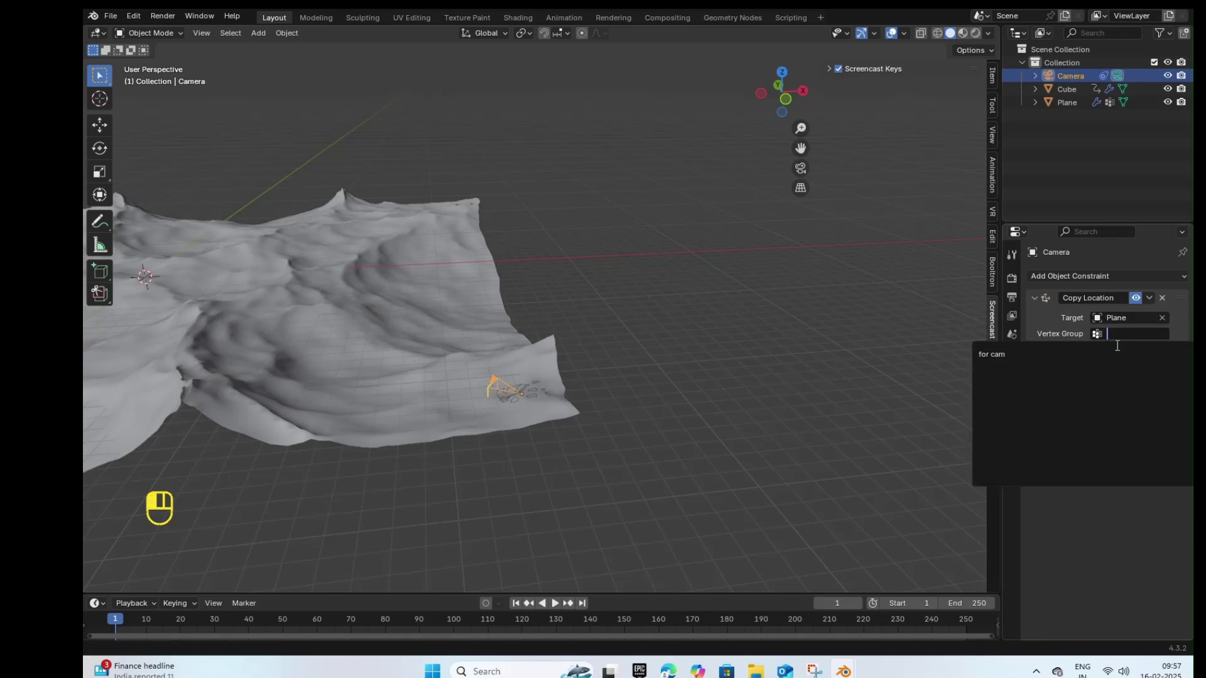
pyautogui.click(1057, 355)
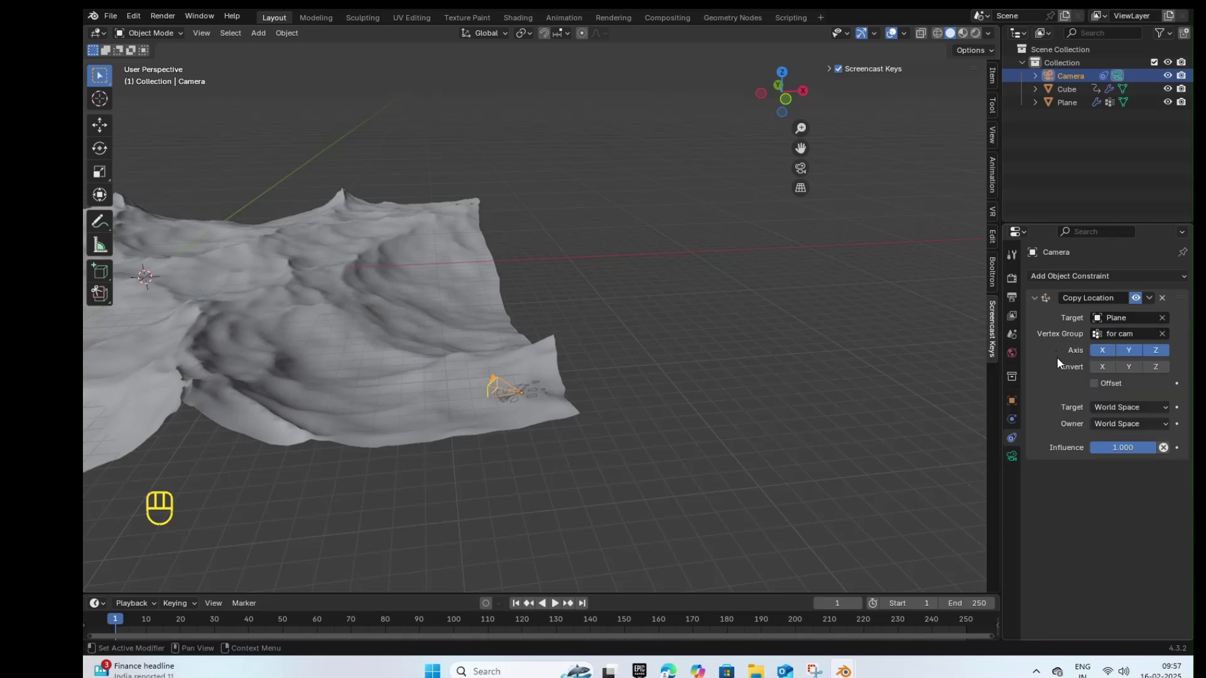
pyautogui.click(1094, 383)
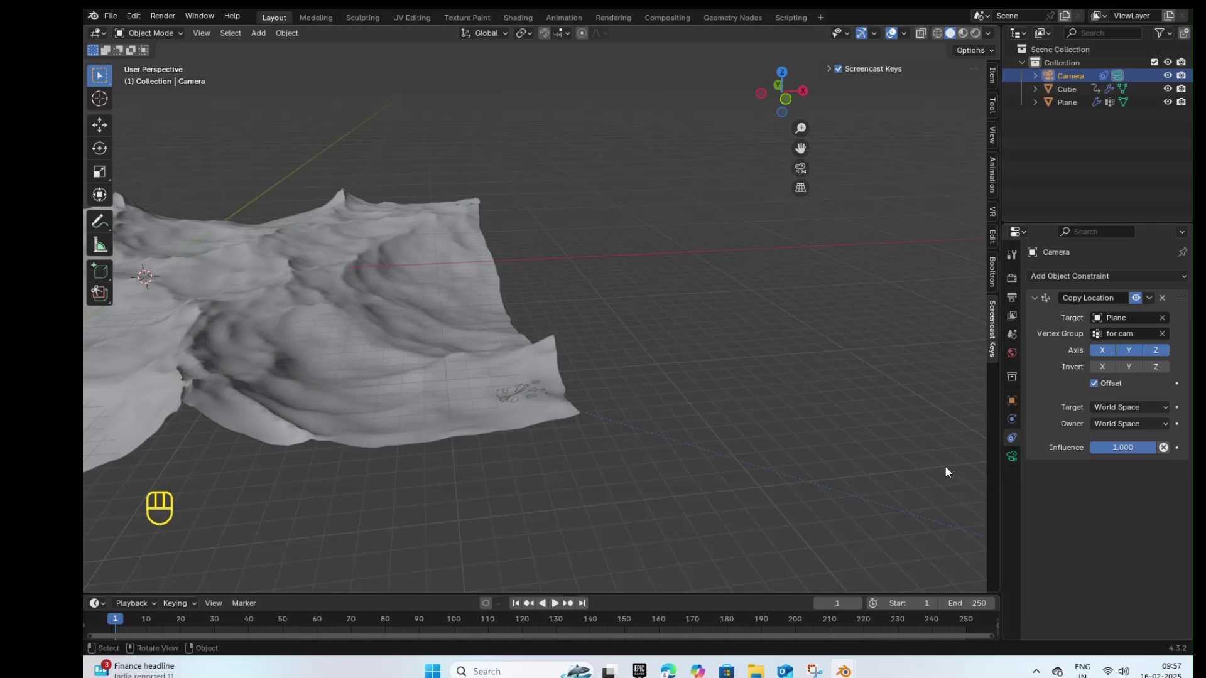
# Step: Move the offset camera in top view by about X -23.3 m, Y 21.8 m, back over the small plane
pyautogui.press('KP_7')
pyautogui.scroll(-3, 828, 426)
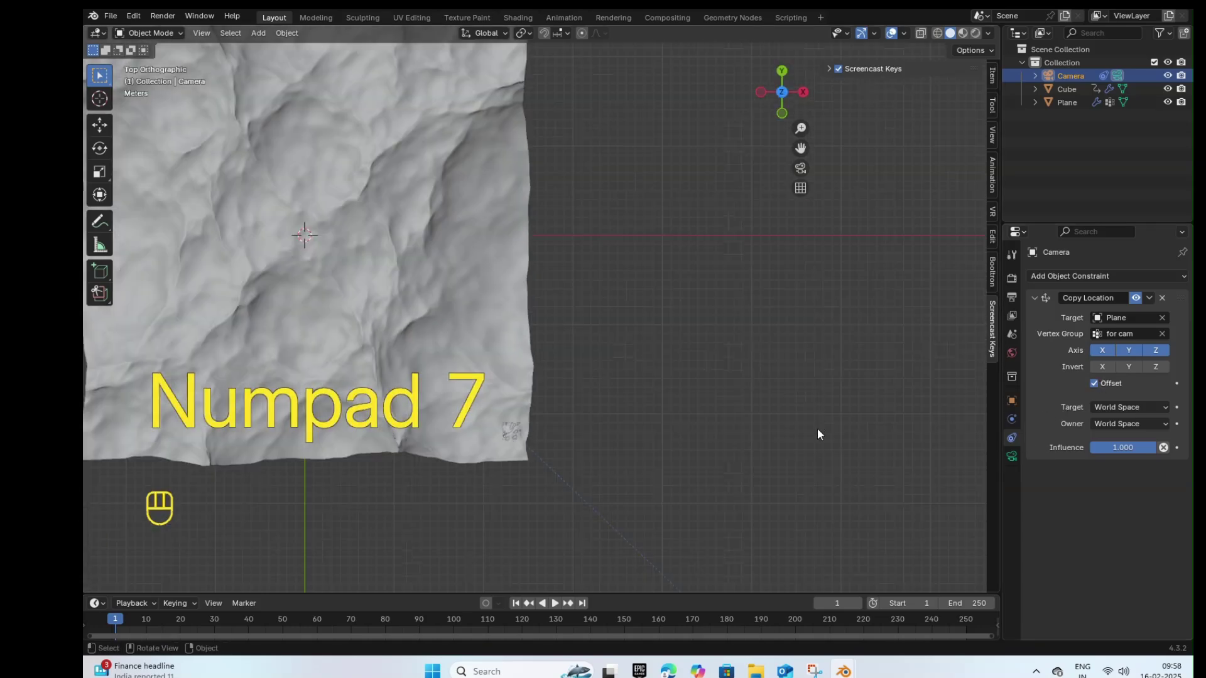
pyautogui.scroll(2, 691, 494)
pyautogui.scroll(-1, 691, 495)
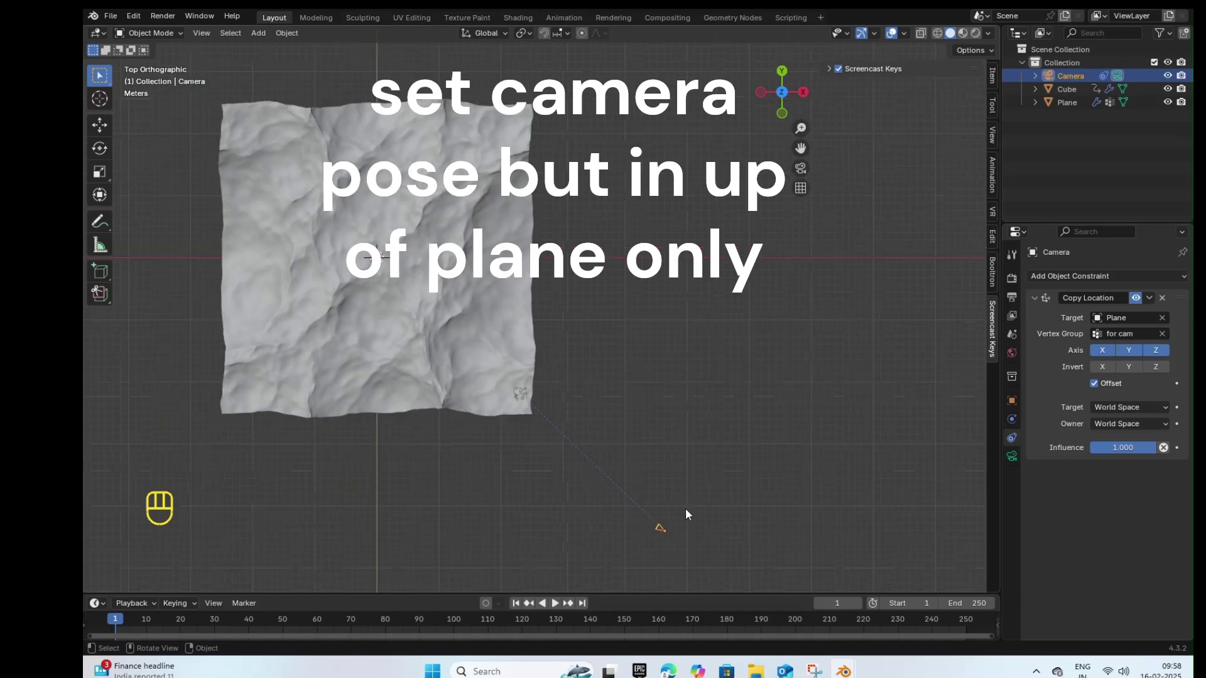
pyautogui.press('g')
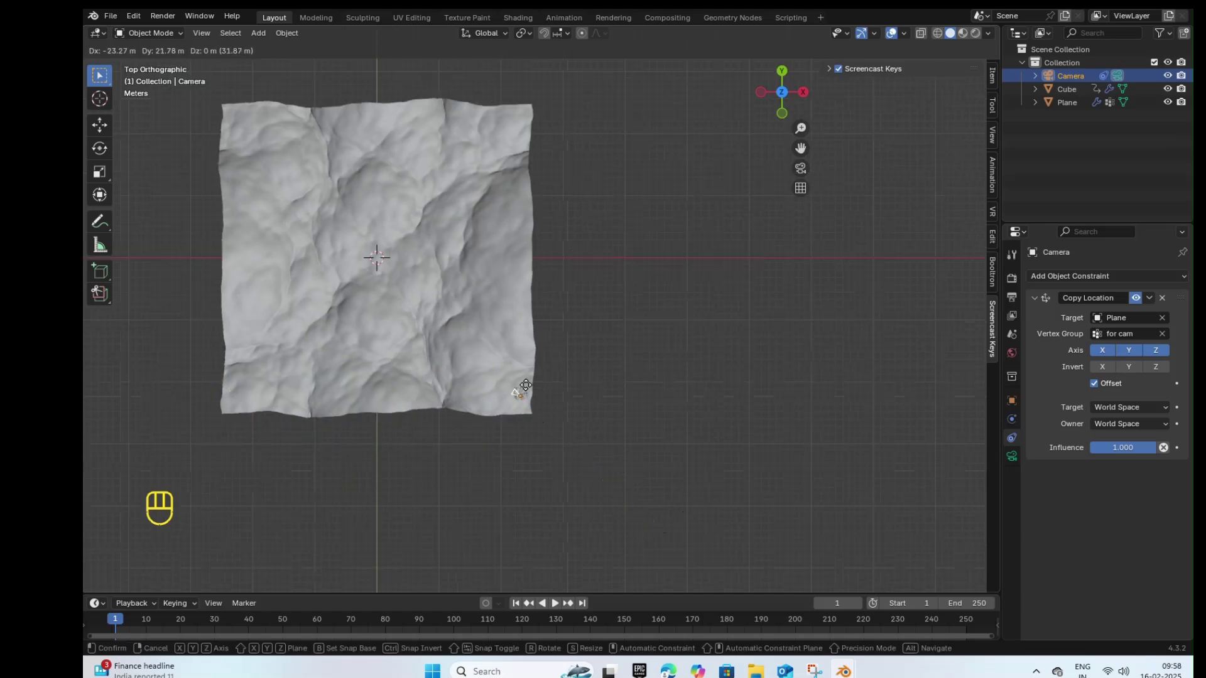
pyautogui.click(525, 385)
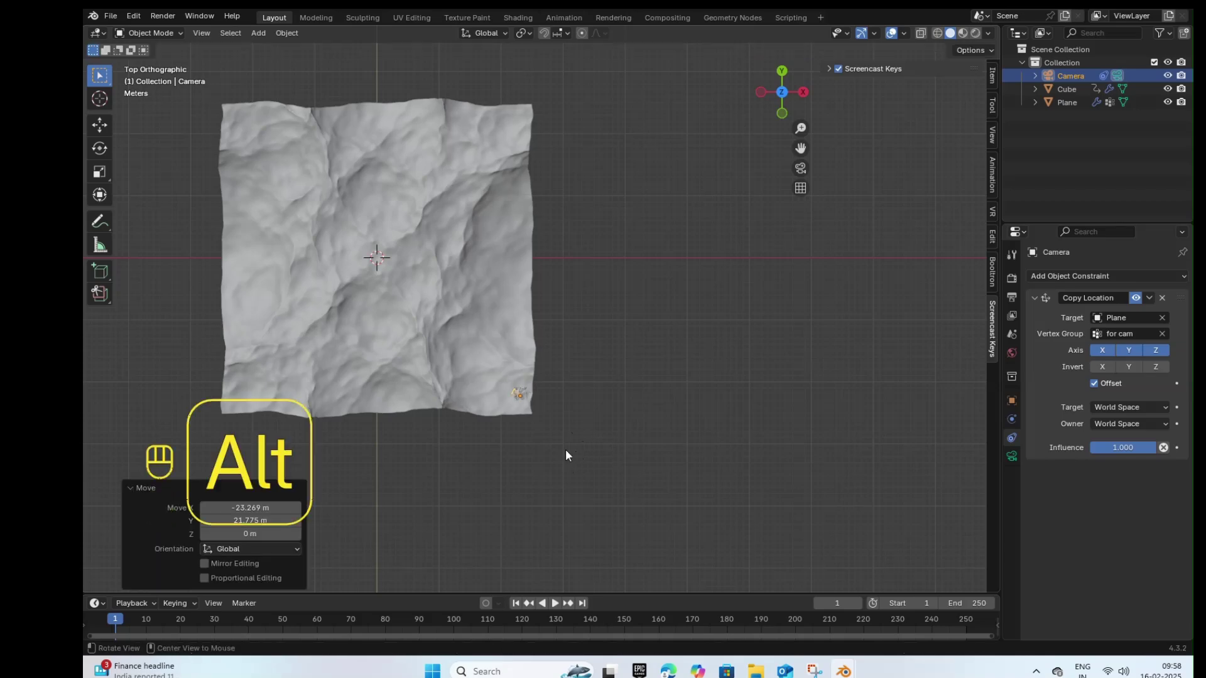
# Step: Play the animation briefly to check that the camera follows the small plane, and return to the first frame
pyautogui.keyDown('alt'); pyautogui.moveTo(565, 449); pyautogui.dragTo(592, 342); pyautogui.keyUp('alt')
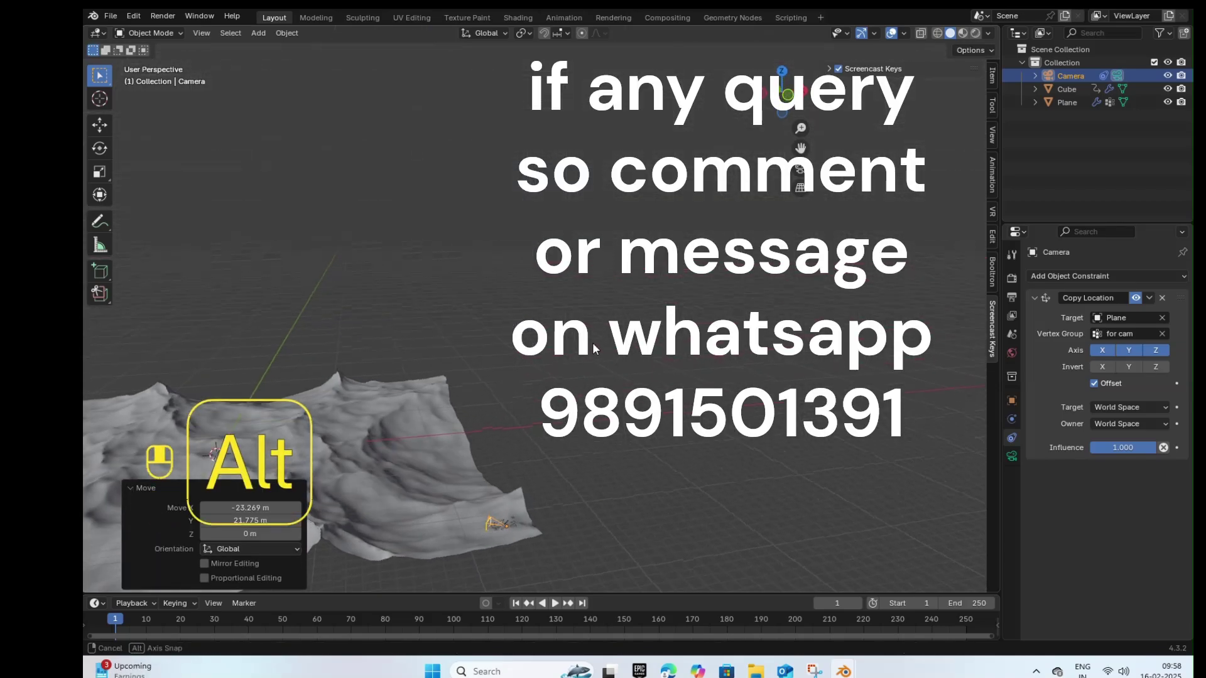
pyautogui.click(554, 603)
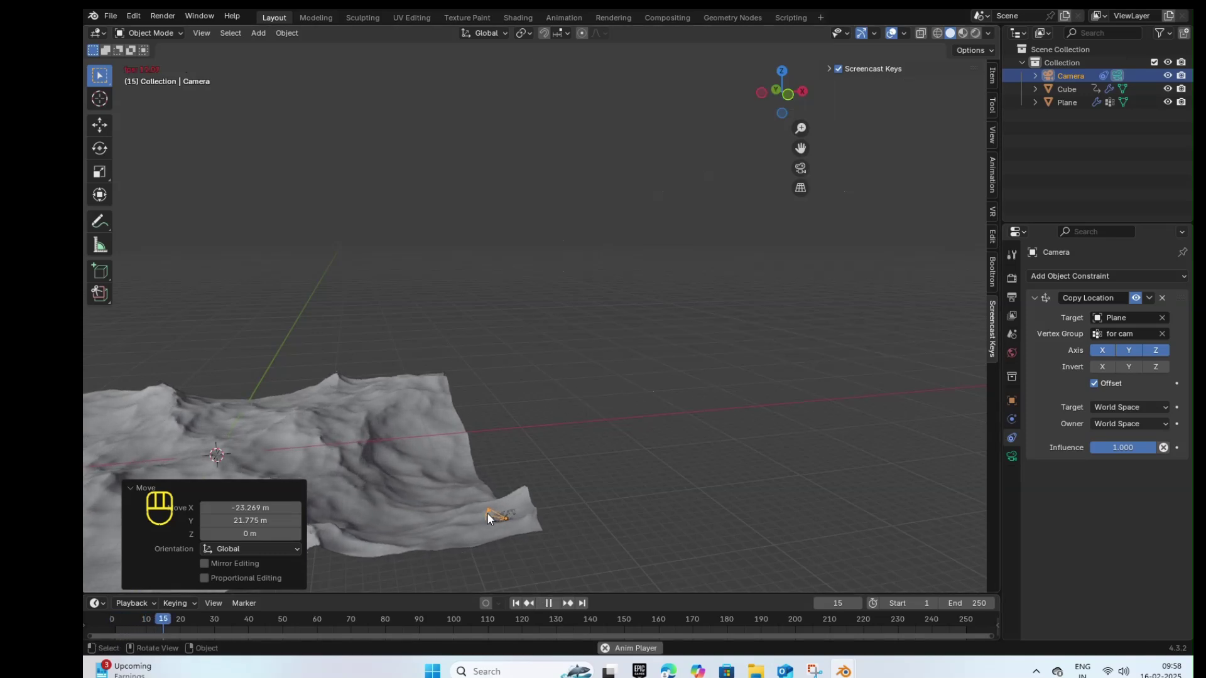
pyautogui.click(549, 603)
pyautogui.scroll(-5, 575, 574)
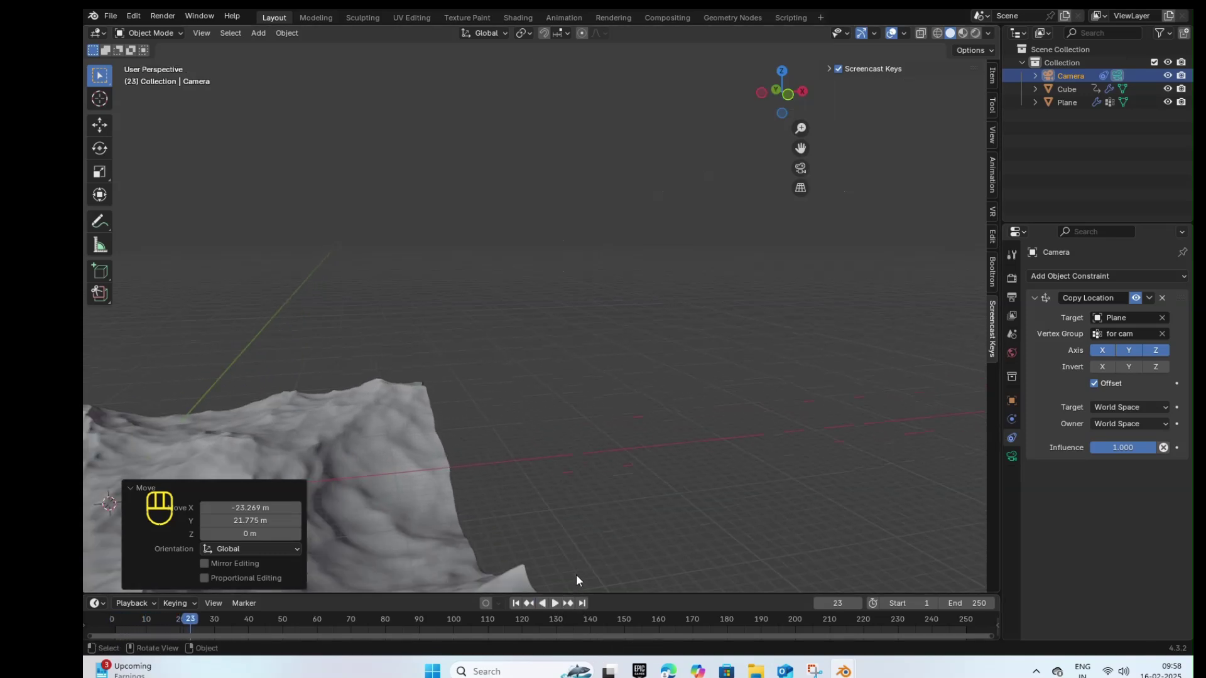
pyautogui.keyDown('alt'); pyautogui.moveTo(568, 559); pyautogui.dragTo(547, 512); pyautogui.keyUp('alt')
pyautogui.keyDown('alt'); pyautogui.moveTo(548, 512); pyautogui.dragTo(504, 493, button='middle'); pyautogui.keyUp('alt')
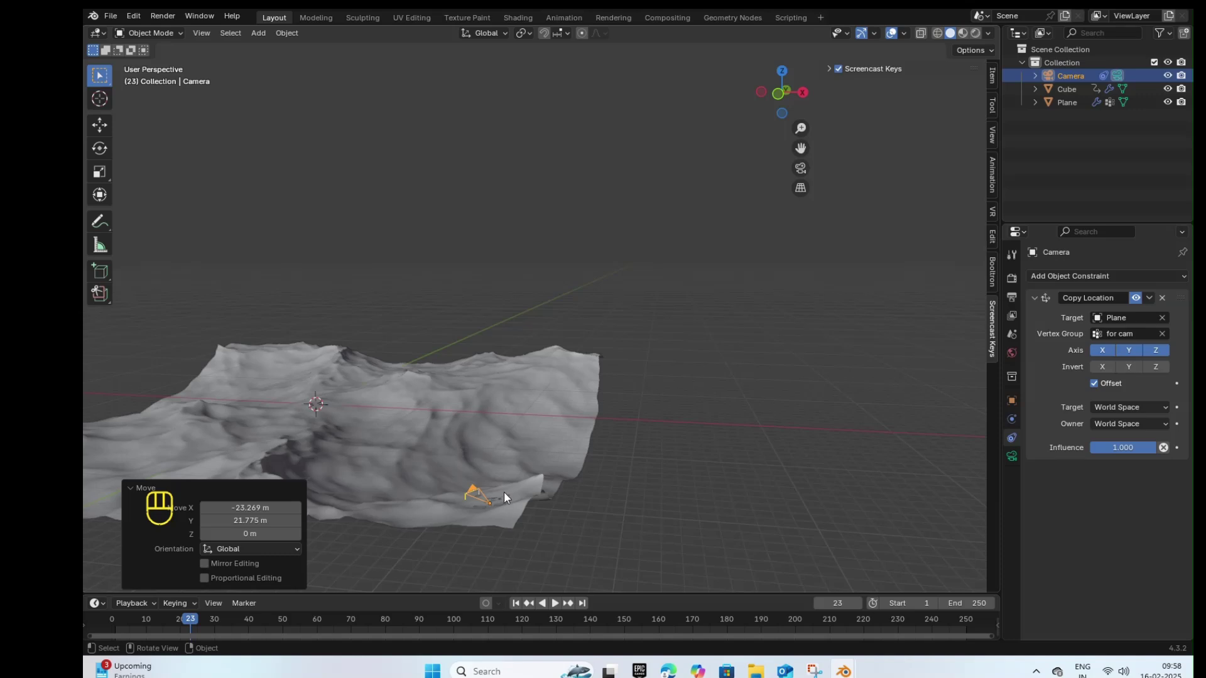
pyautogui.click(516, 603)
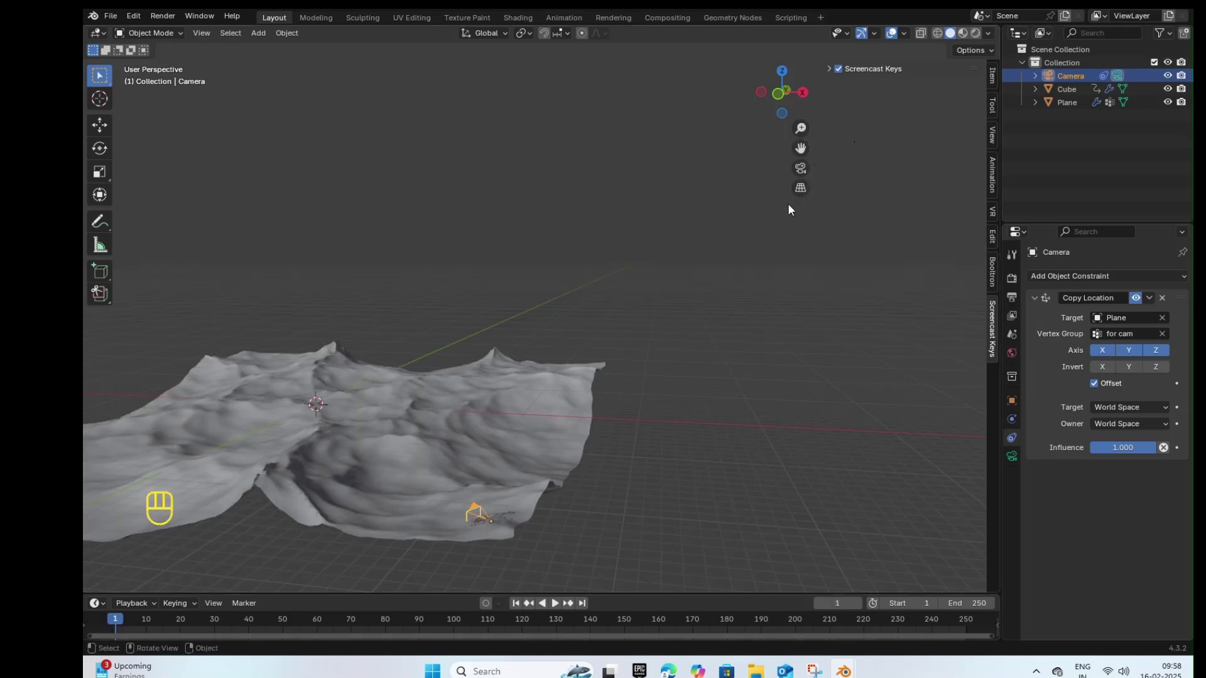
# Step: Check the view through the camera, and raise the camera about 0.56 m along Z above the small plane
pyautogui.click(799, 168)
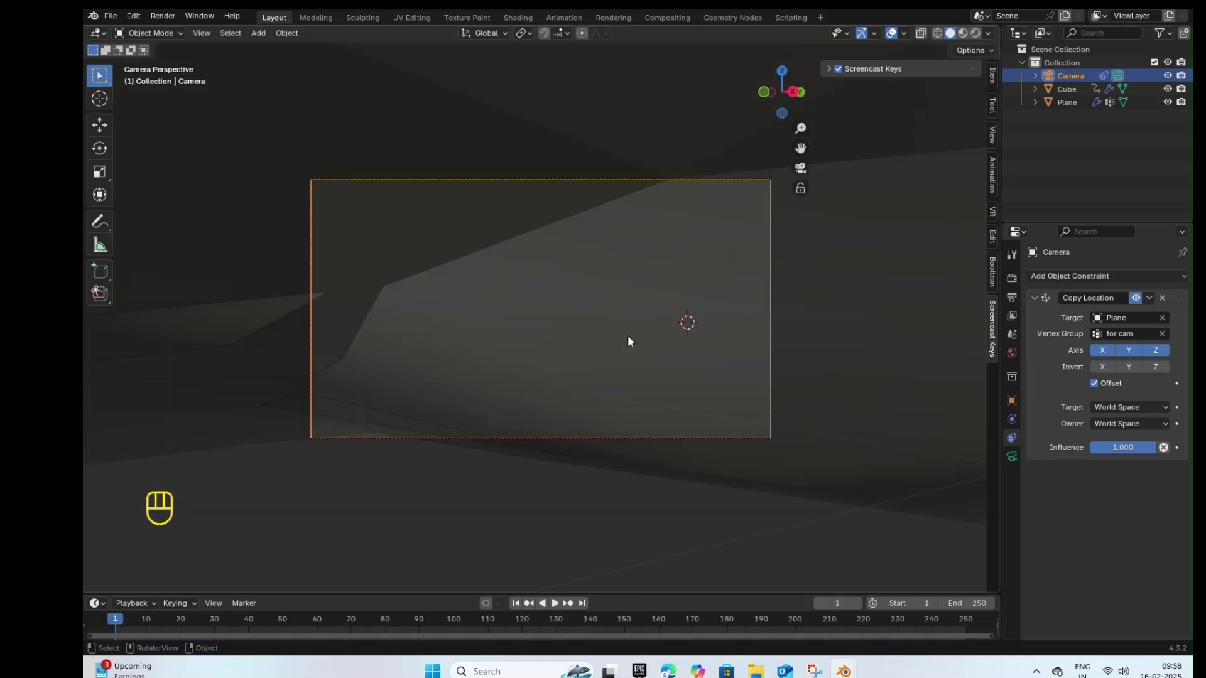
pyautogui.click(802, 168)
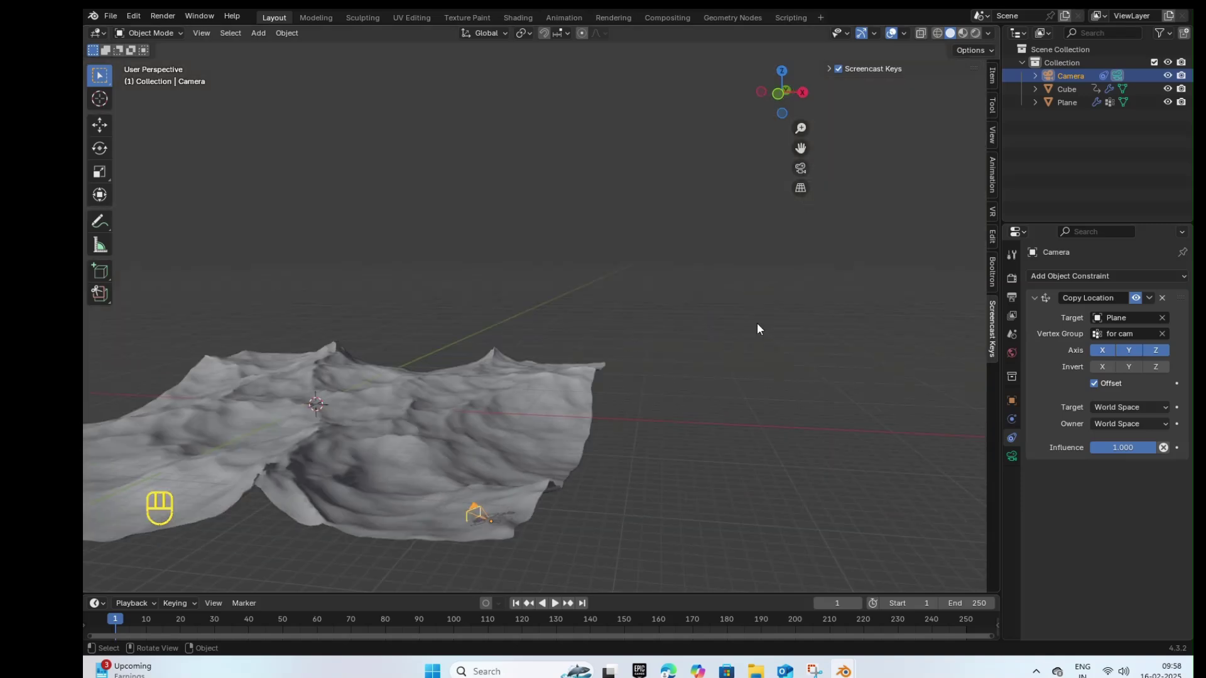
pyautogui.press('g')
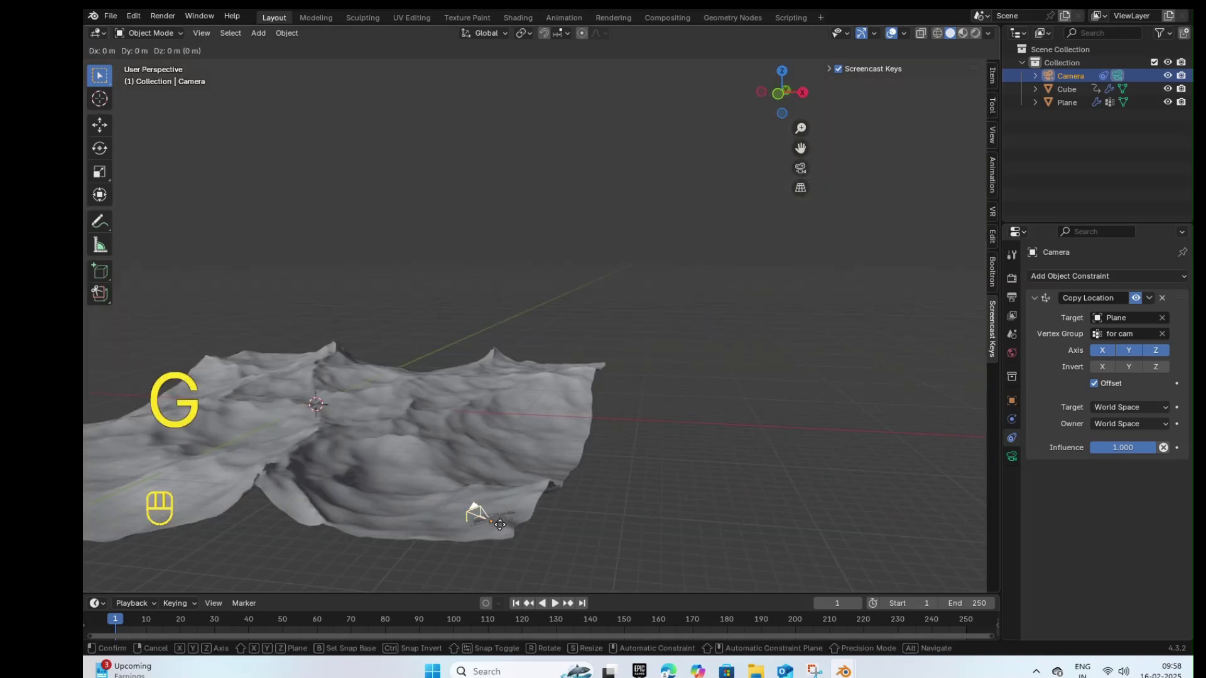
pyautogui.press('z')
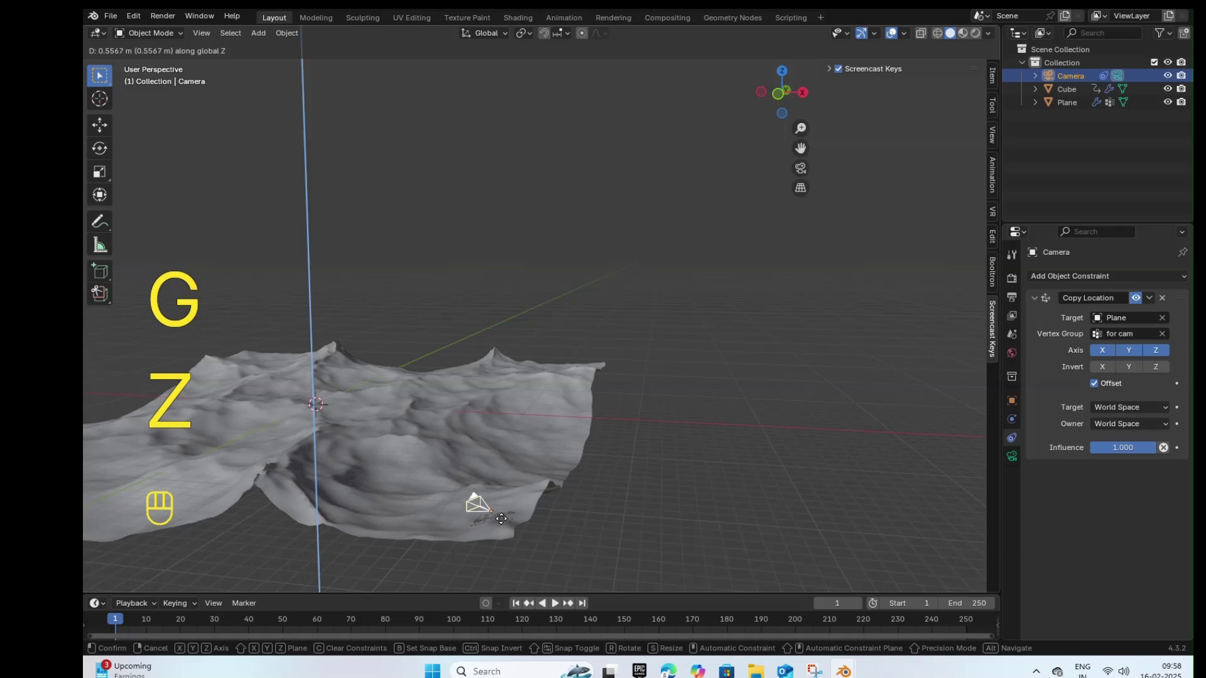
pyautogui.click(501, 518)
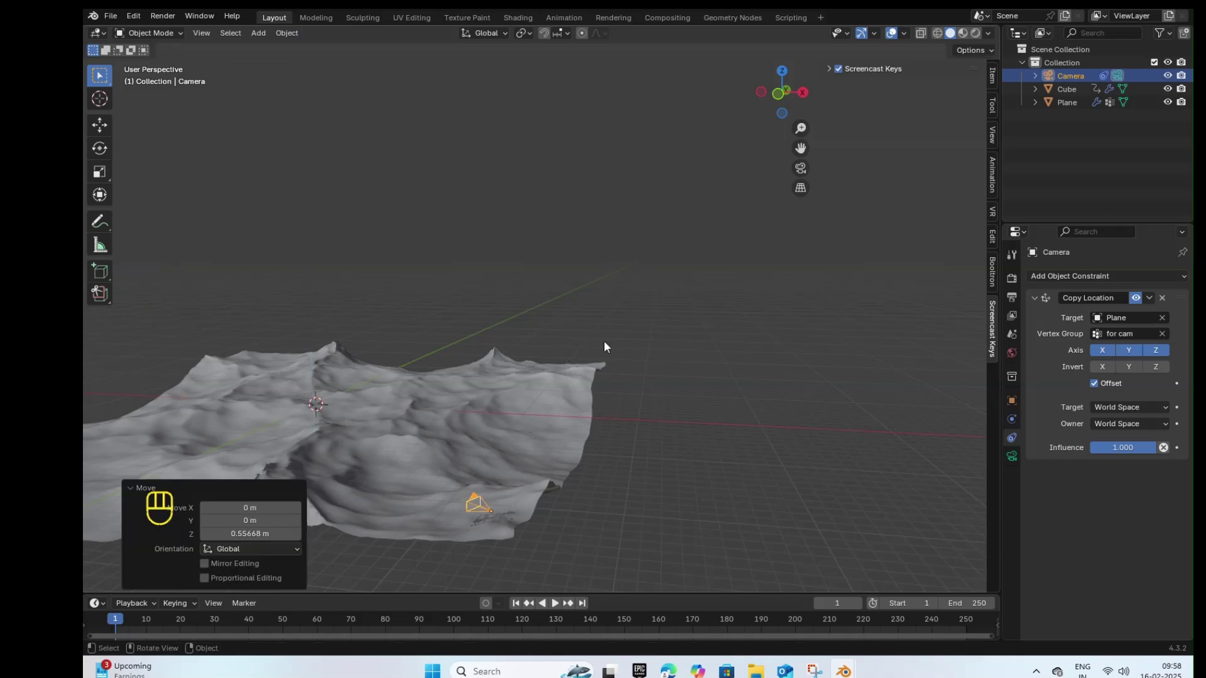
# Step: Rotate the camera freely in camera view by about 0.57° and -4.01°, and save the file
pyautogui.click(800, 168)
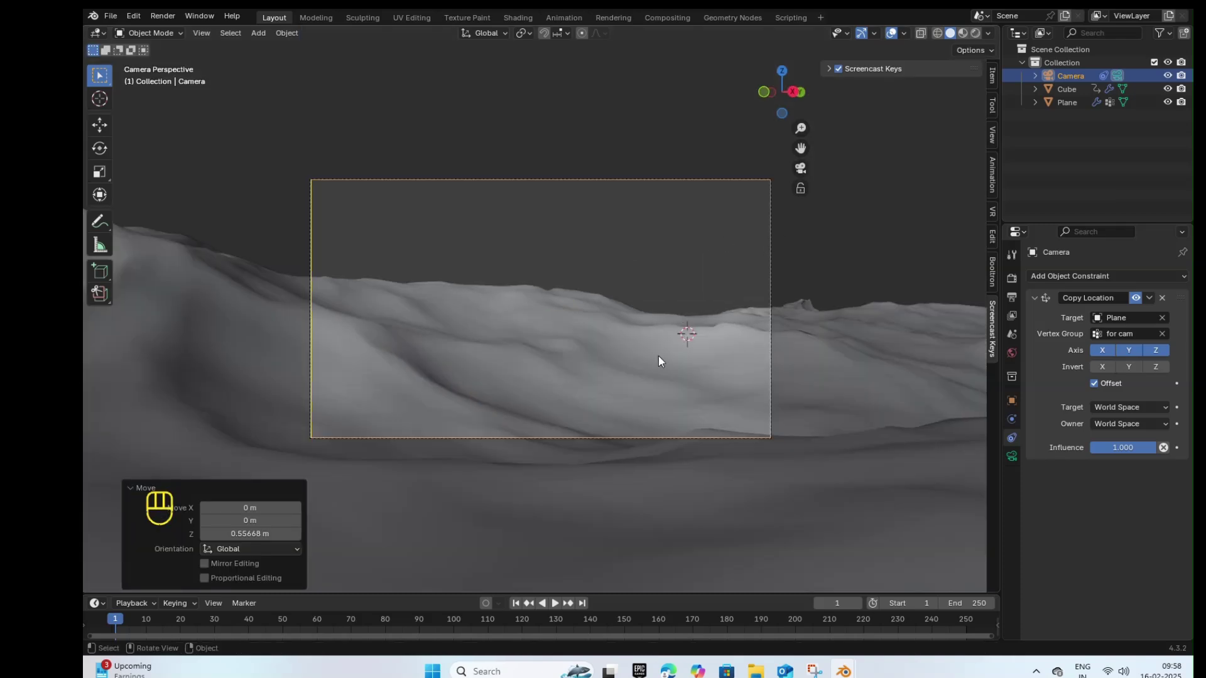
pyautogui.press('r')
pyautogui.press('r')
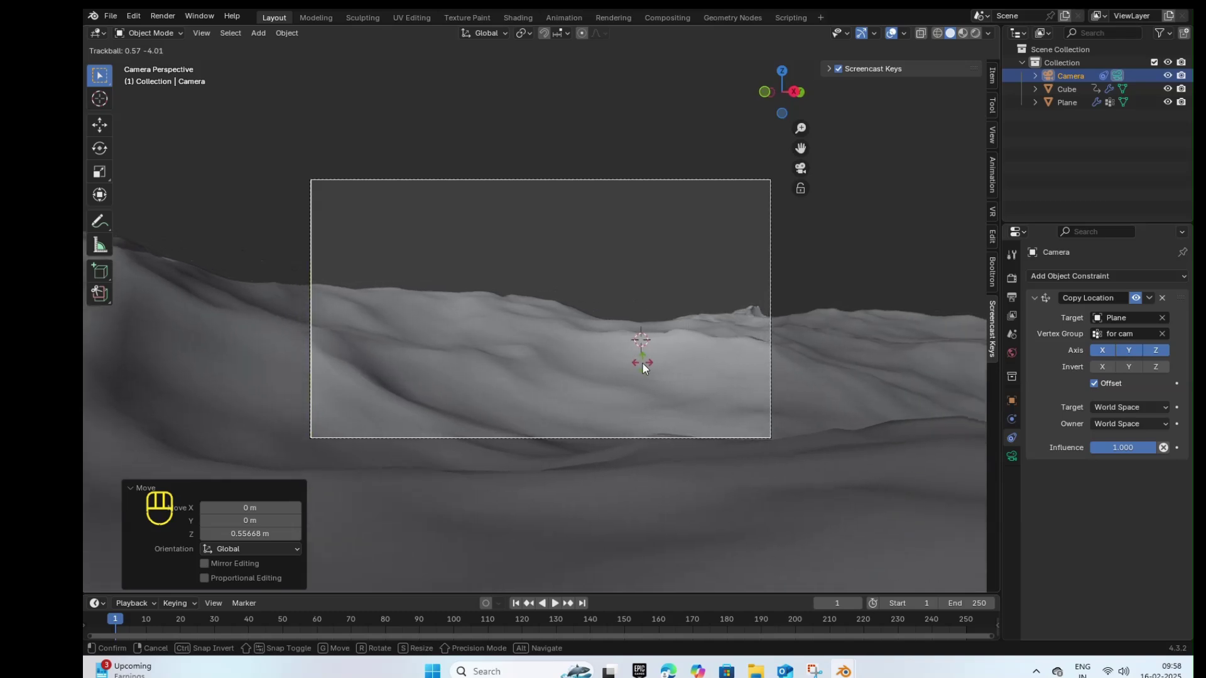
pyautogui.click(641, 363)
pyautogui.hotkey('ctrl', 's')
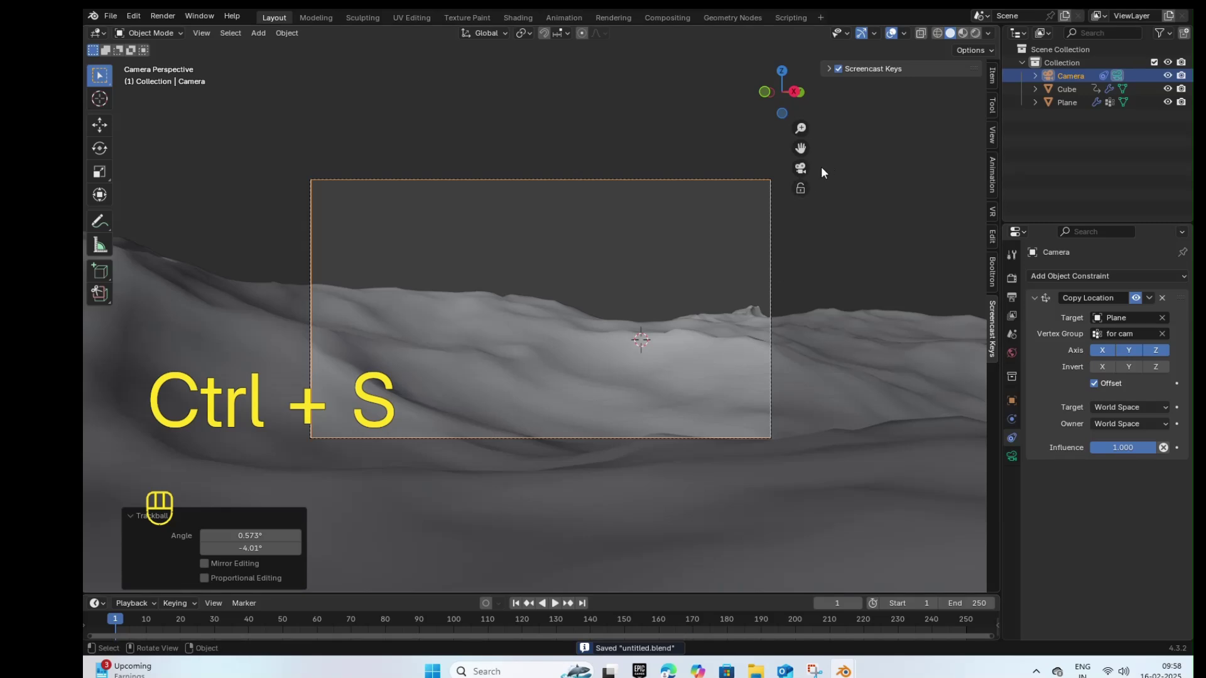
# Step: Preview the ocean animation through the camera, and return to the first frame
pyautogui.press('space')
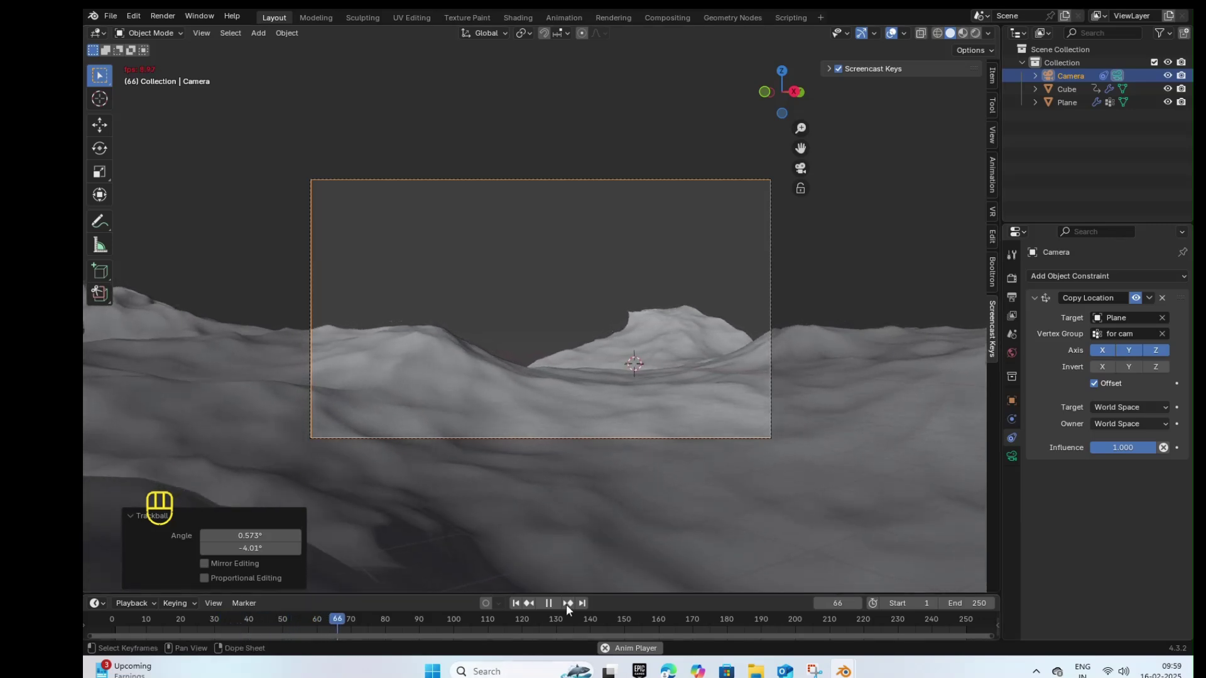
pyautogui.click(546, 604)
pyautogui.click(513, 604)
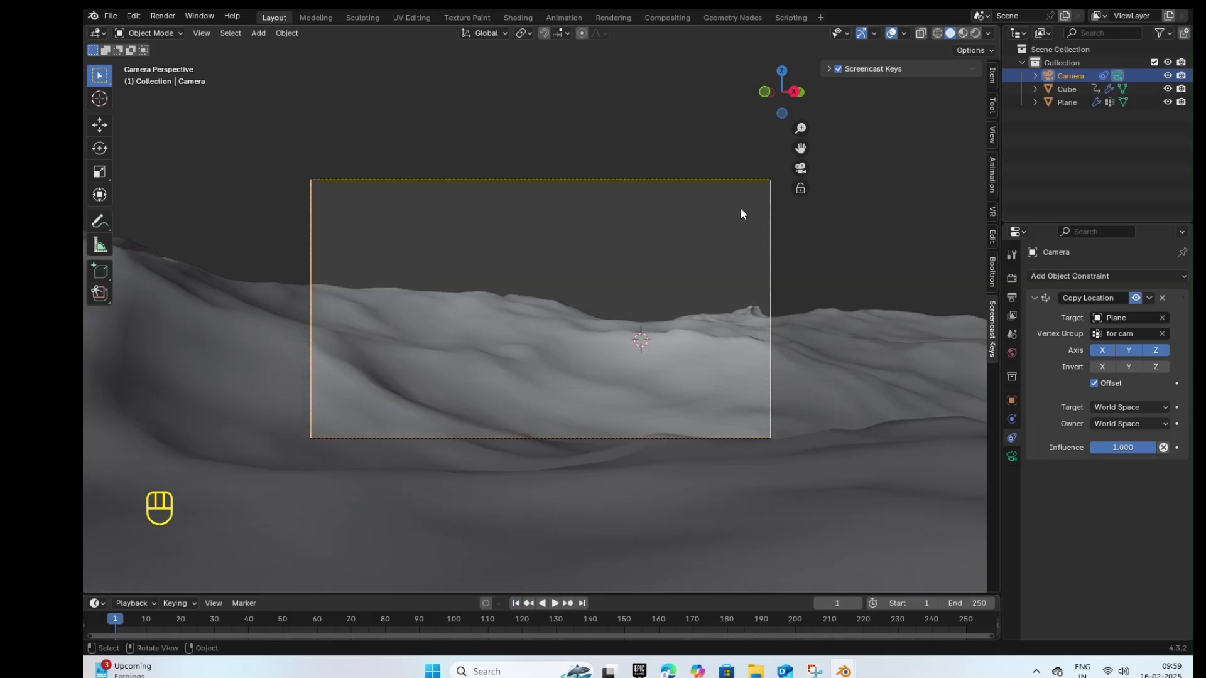
# Step: Duplicate the small plane in top view and move the copy by about X -23.2 m, Y 21.9 m to the ocean's centre
pyautogui.click(800, 168)
pyautogui.moveTo(624, 325); pyautogui.dragTo(514, 444, button='middle')
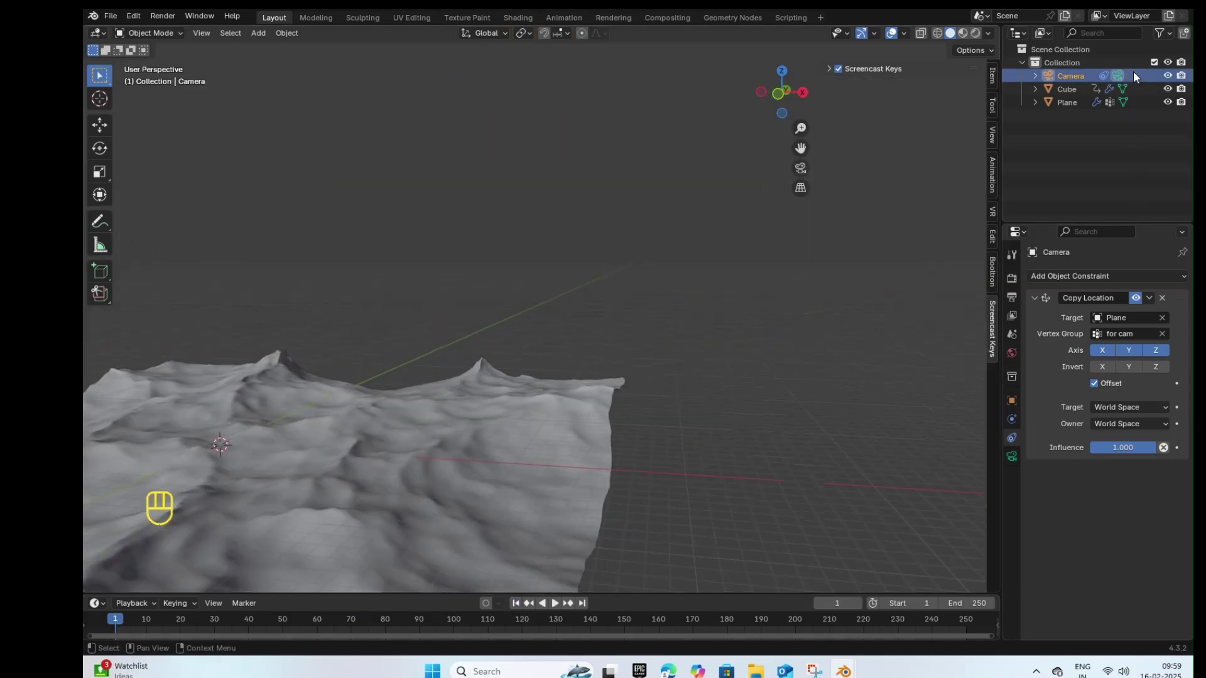
pyautogui.click(1067, 101)
pyautogui.keyDown('alt'); pyautogui.moveTo(668, 339); pyautogui.dragTo(468, 418, button='middle'); pyautogui.keyUp('alt')
pyautogui.press('KP_7')
pyautogui.scroll(1, 468, 427)
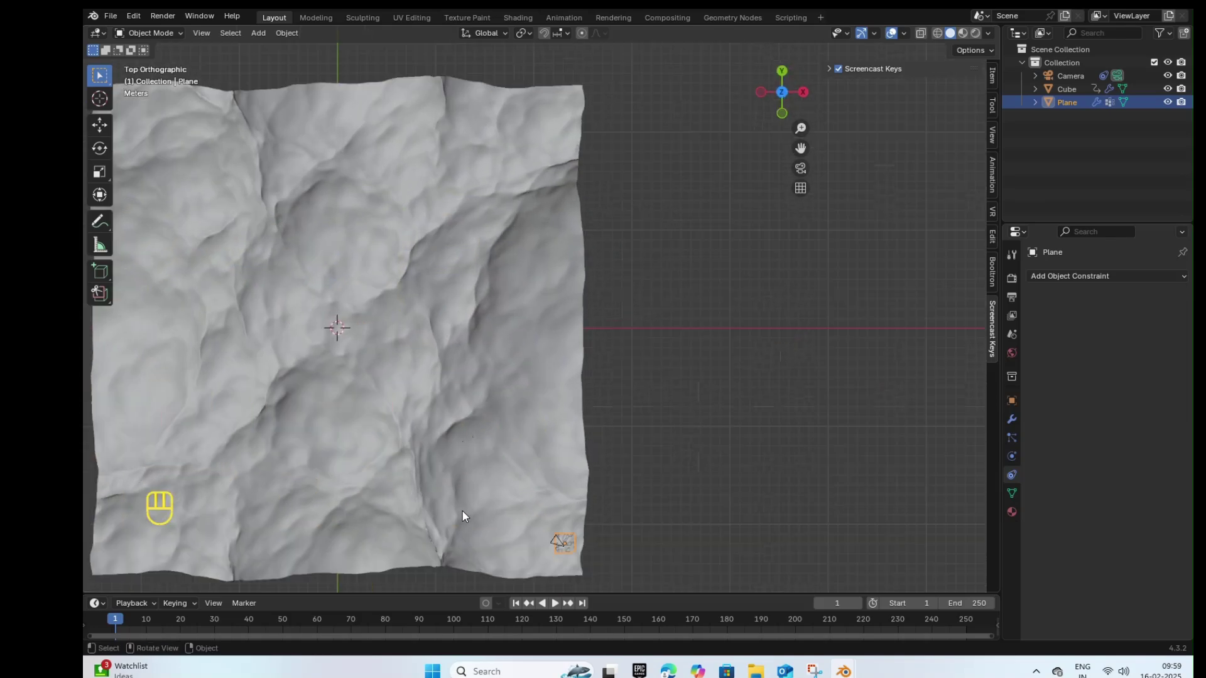
pyautogui.hotkey('shift', 'd')
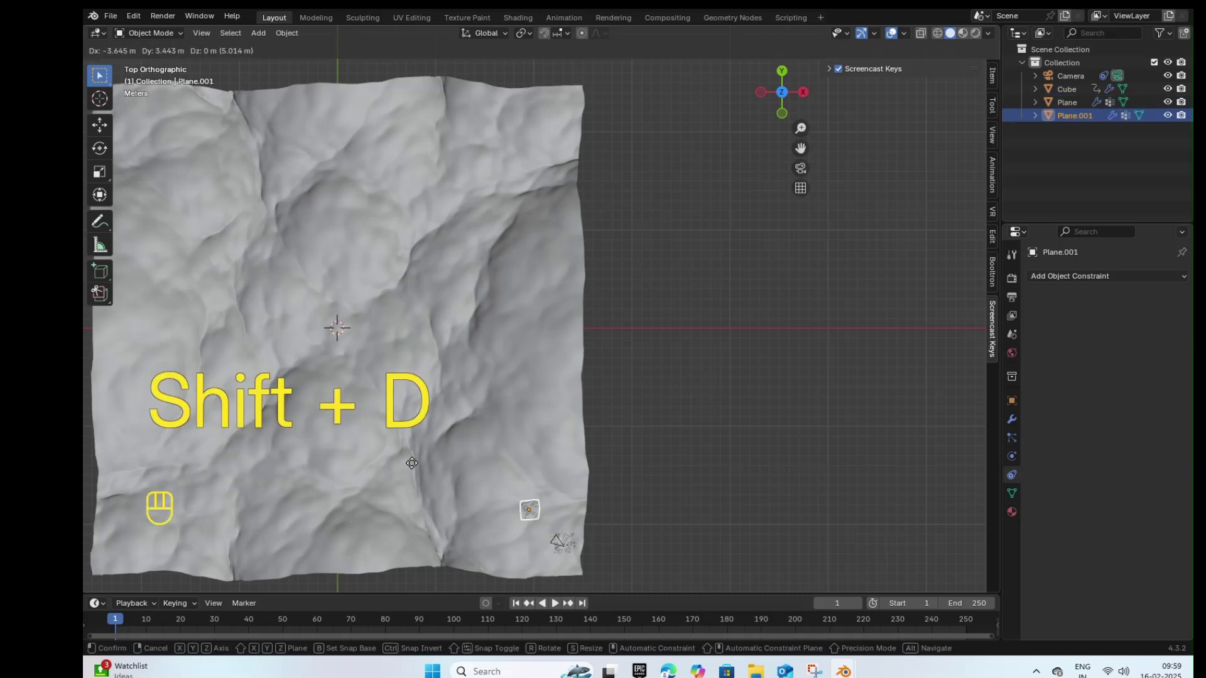
pyautogui.click(232, 296)
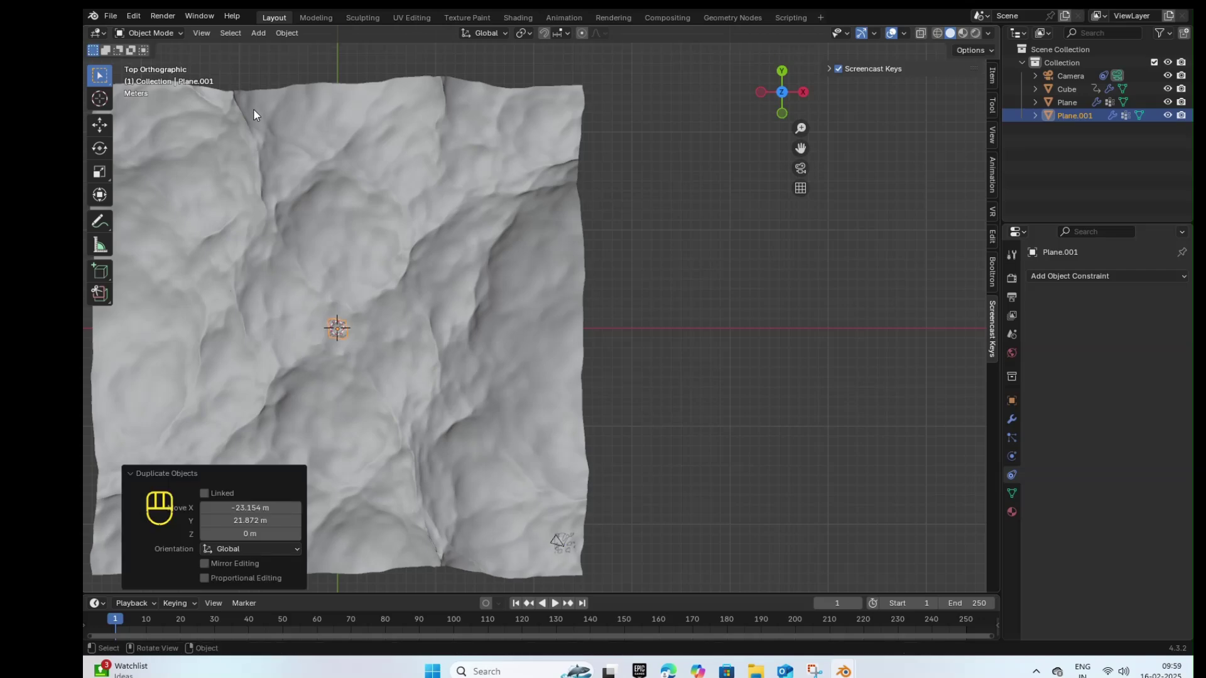
# Step: Start an FBX import and browse to the Downloads folder
pyautogui.keyDown('alt'); pyautogui.moveTo(653, 470); pyautogui.dragTo(626, 409); pyautogui.keyUp('alt')
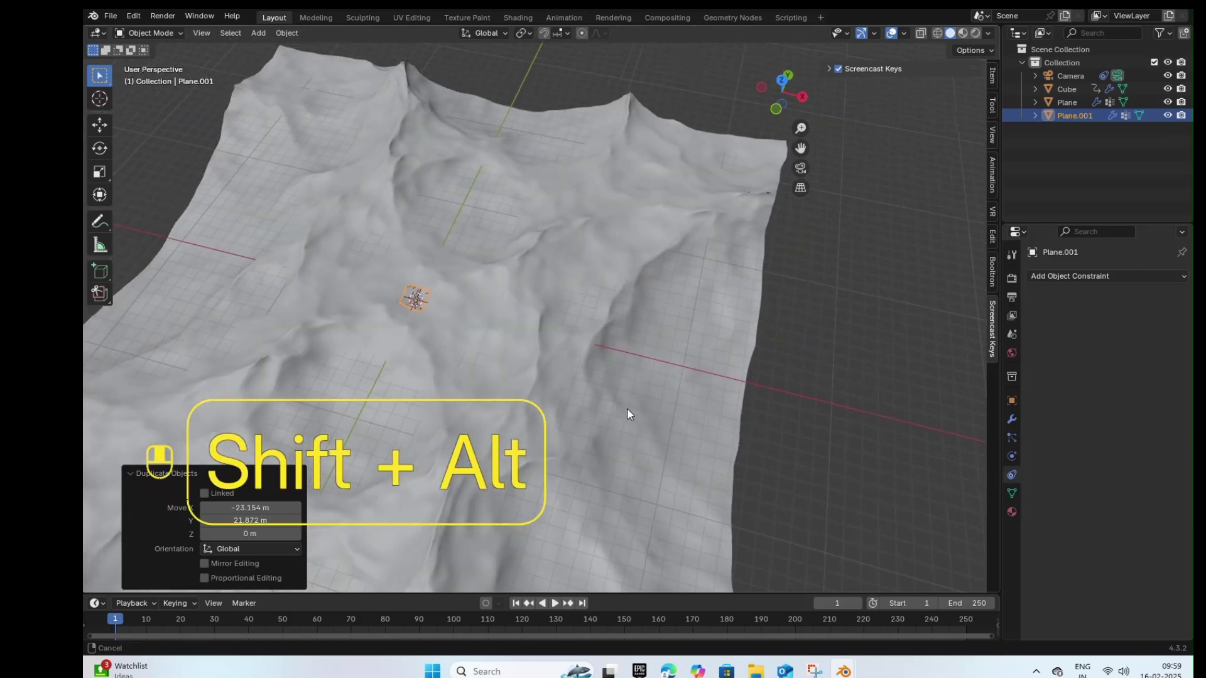
pyautogui.click(258, 33)
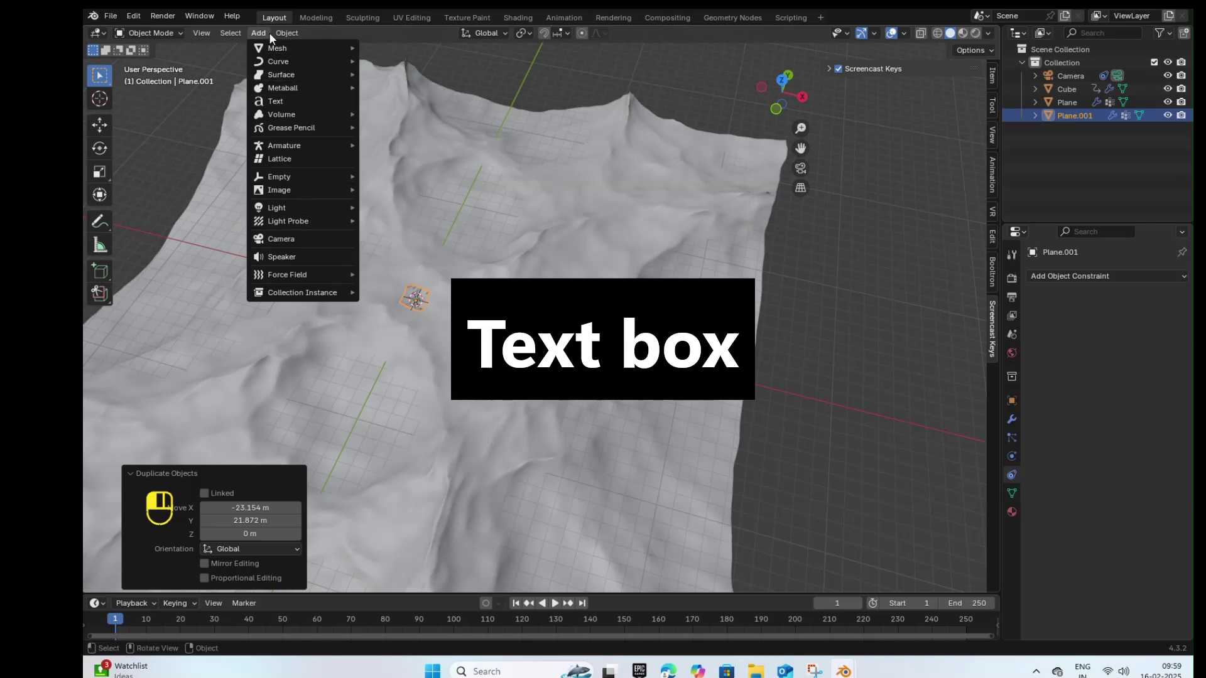
pyautogui.moveTo(276, 49)
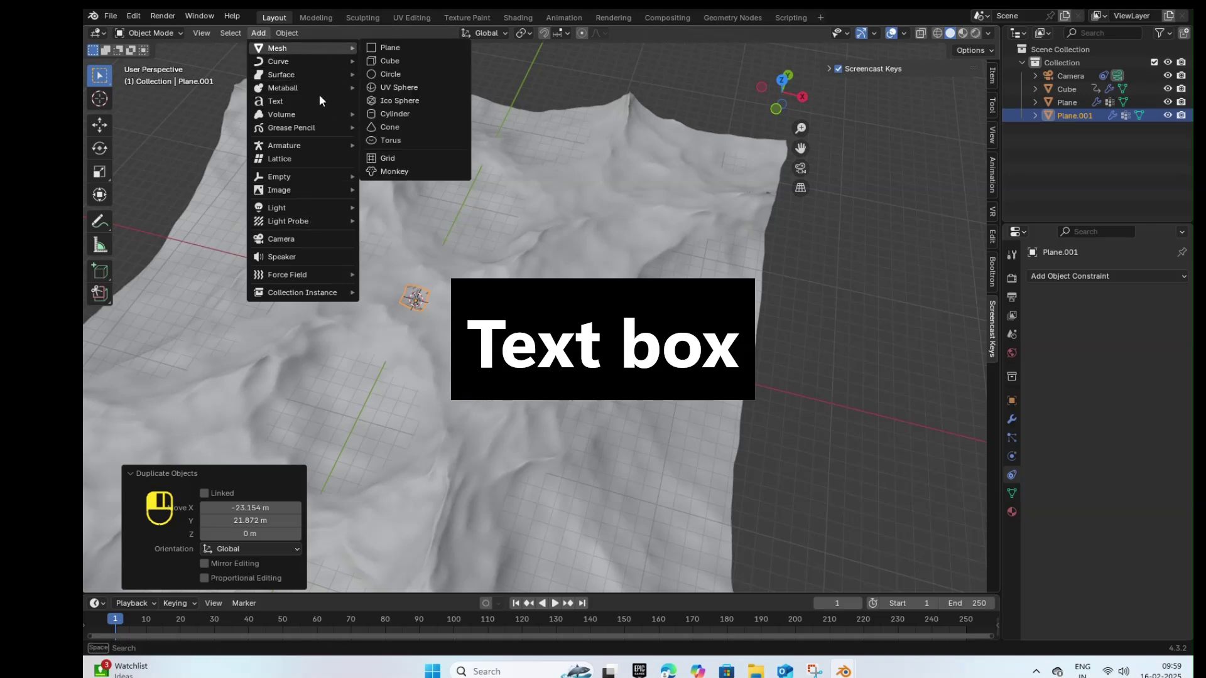
pyautogui.click(111, 16)
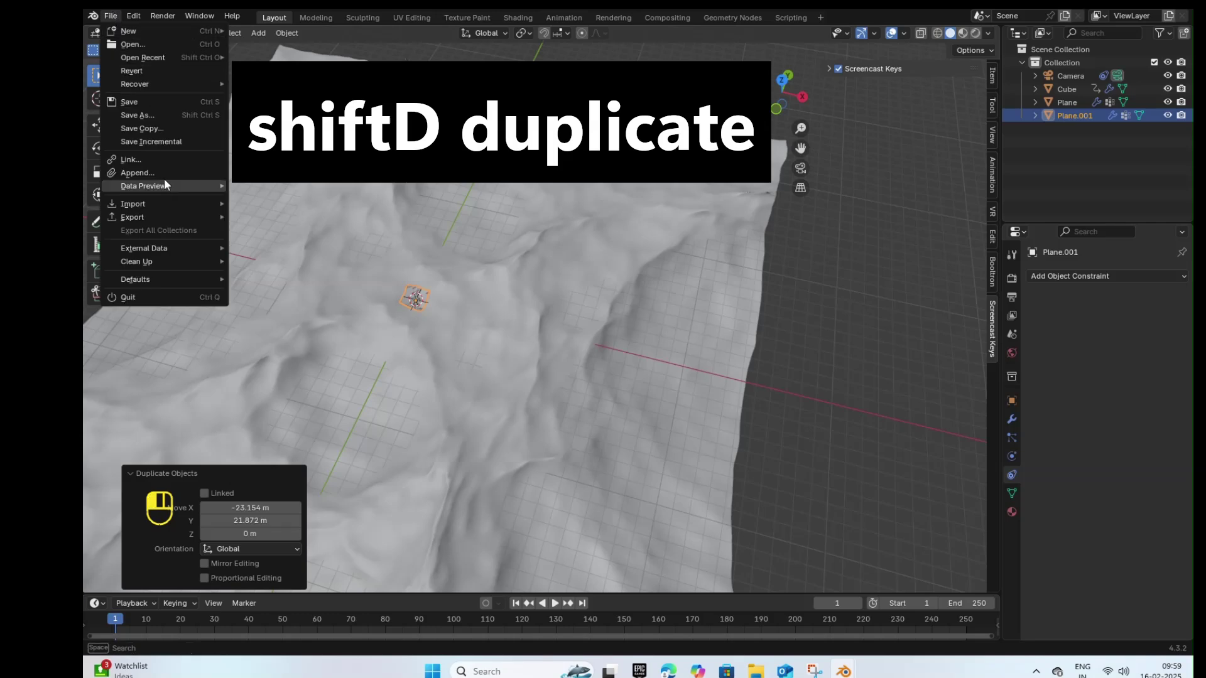
pyautogui.moveTo(169, 205)
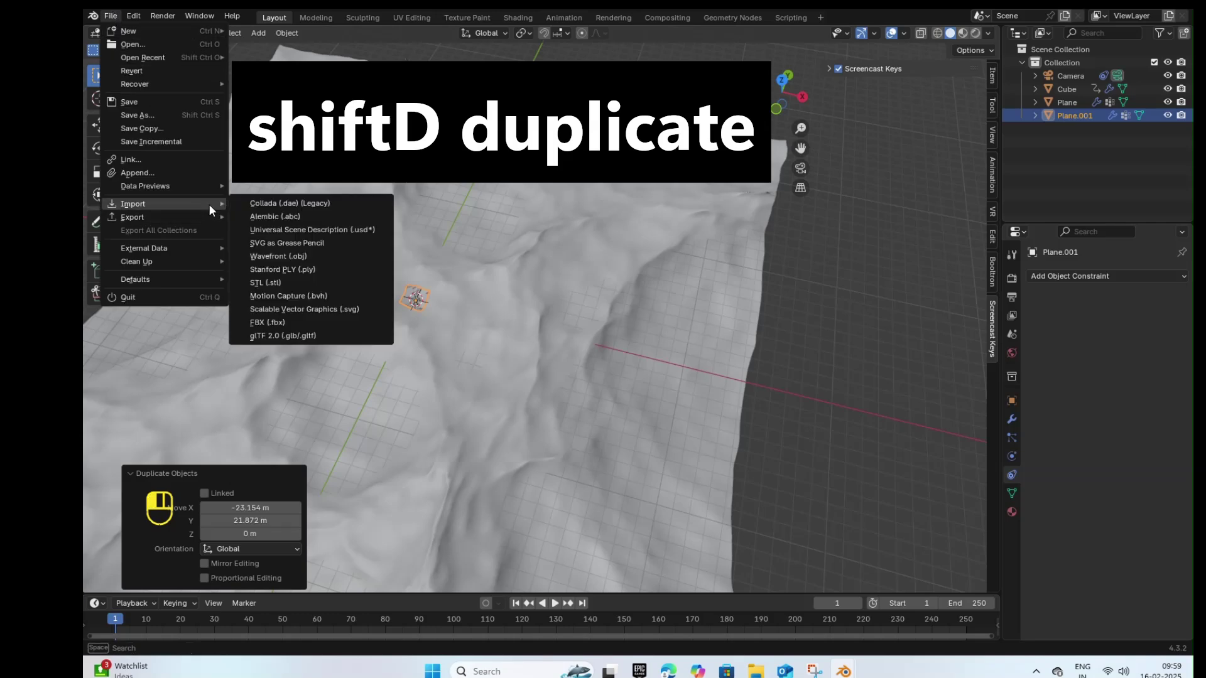
pyautogui.click(314, 331)
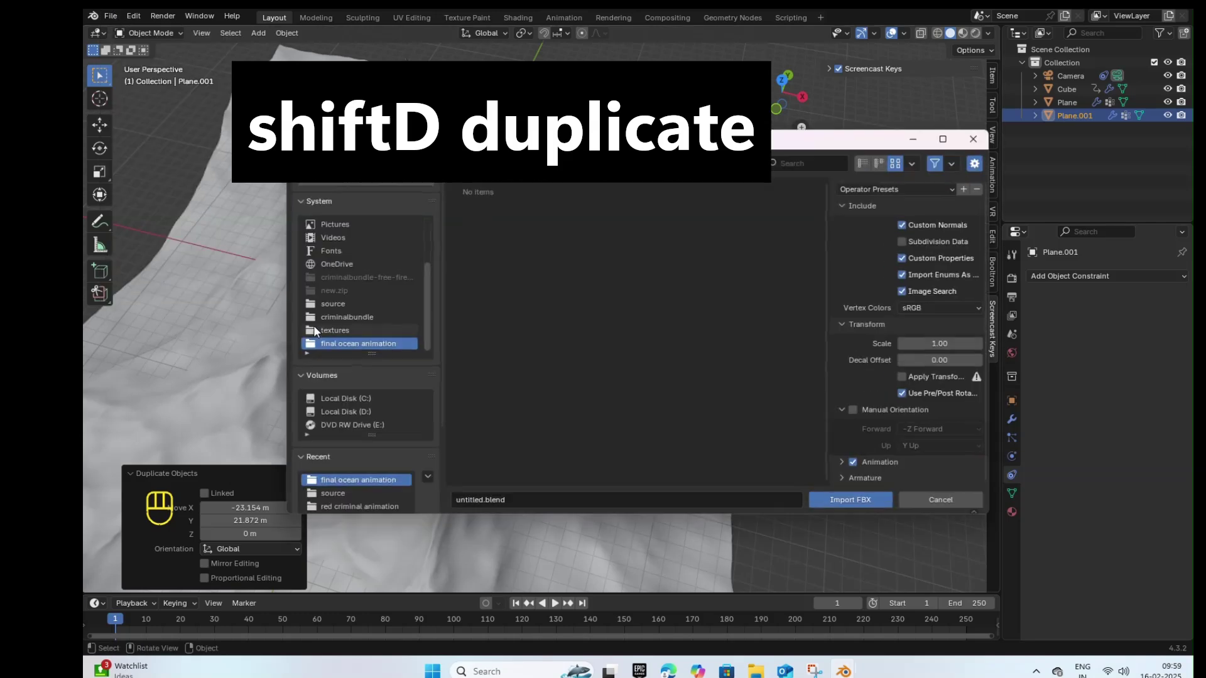
pyautogui.scroll(1, 356, 285)
pyautogui.scroll(4, 356, 285)
pyautogui.click(349, 253)
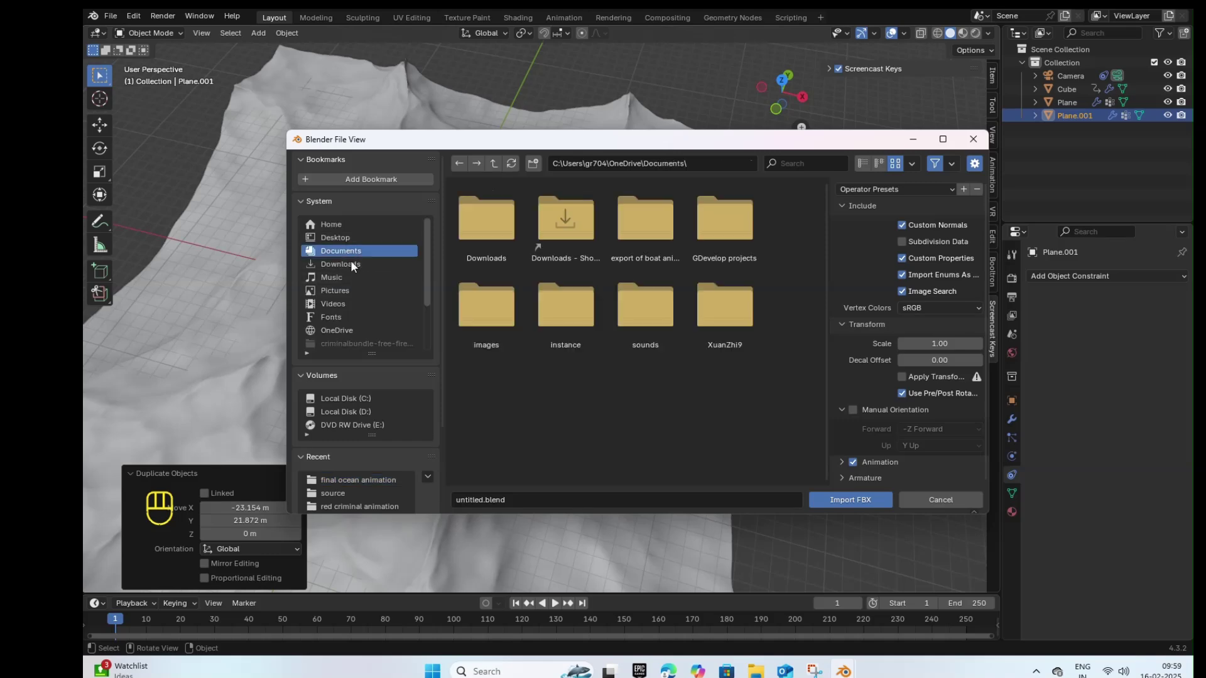
pyautogui.click(352, 266)
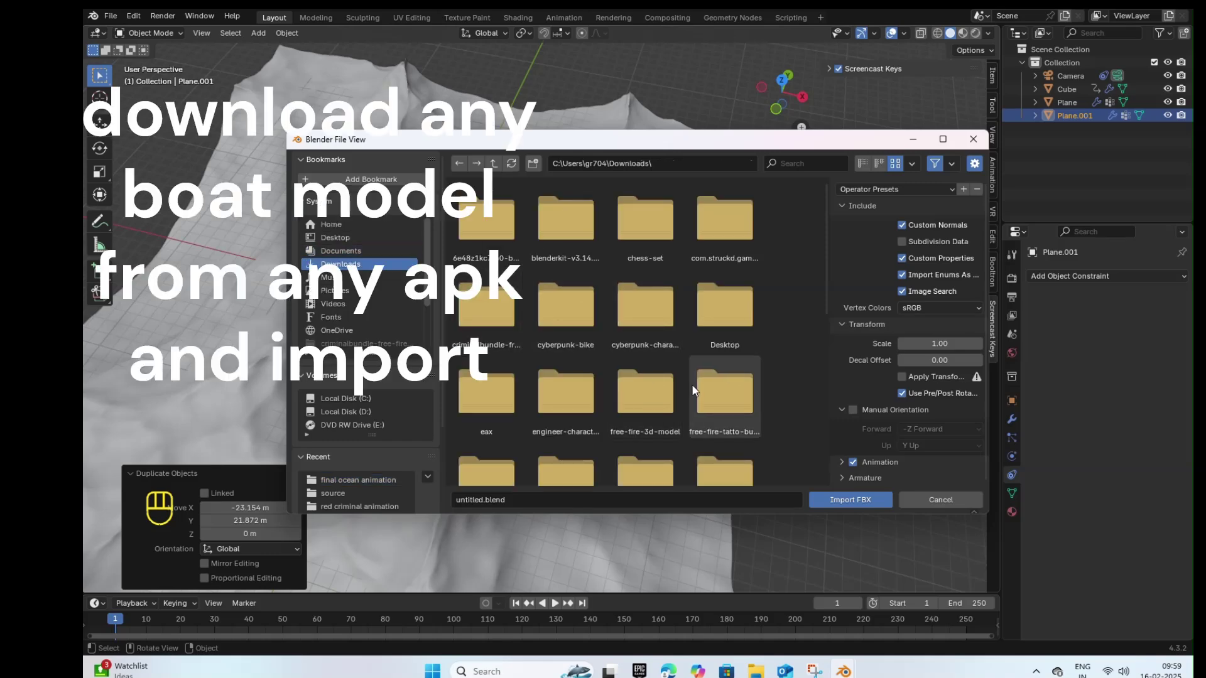
# Step: Import ship.fbx from the source folder inside the liberty-ship folder
pyautogui.scroll(-4, 702, 398)
pyautogui.doubleClick(708, 393)
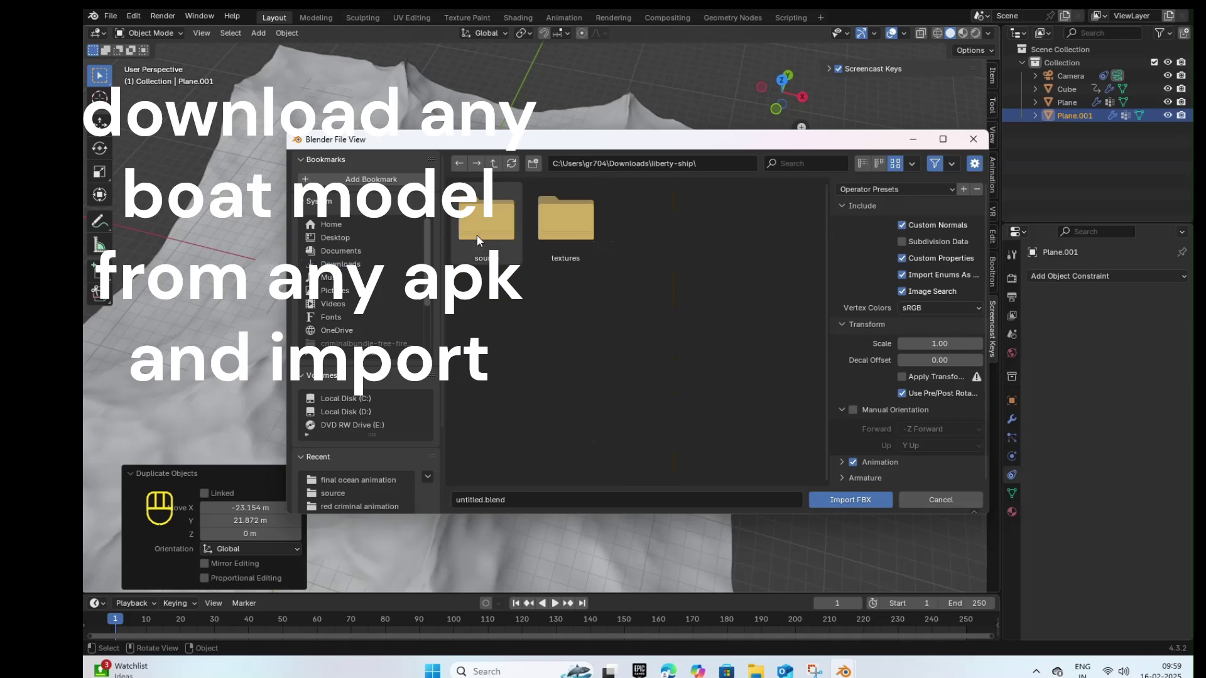
pyautogui.doubleClick(490, 229)
pyautogui.click(493, 233)
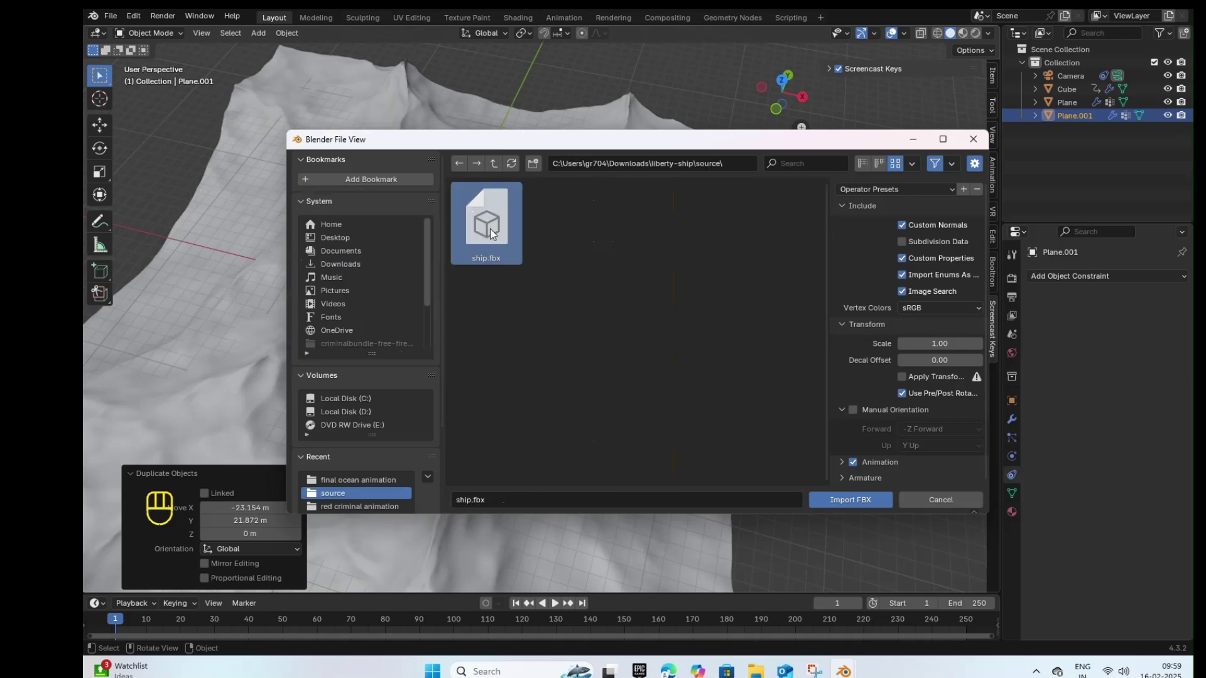
pyautogui.doubleClick(490, 230)
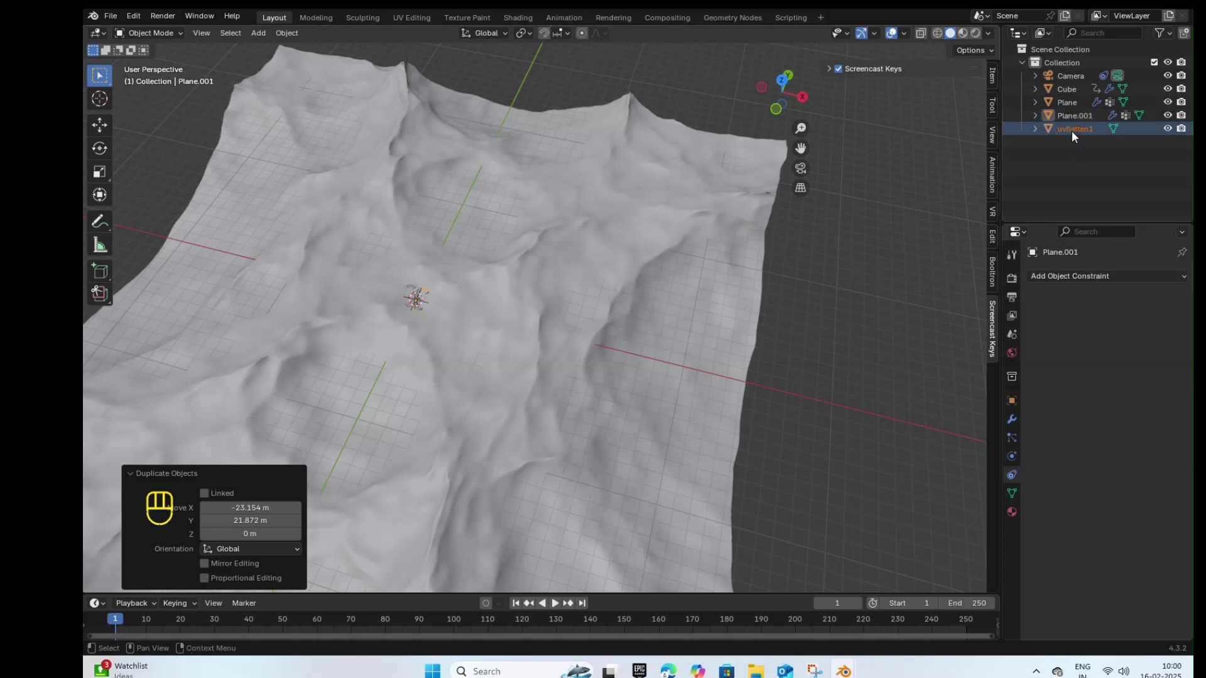
# Step: Select the imported ship and scale it up uniformly by about 99.8
pyautogui.click(1072, 129)
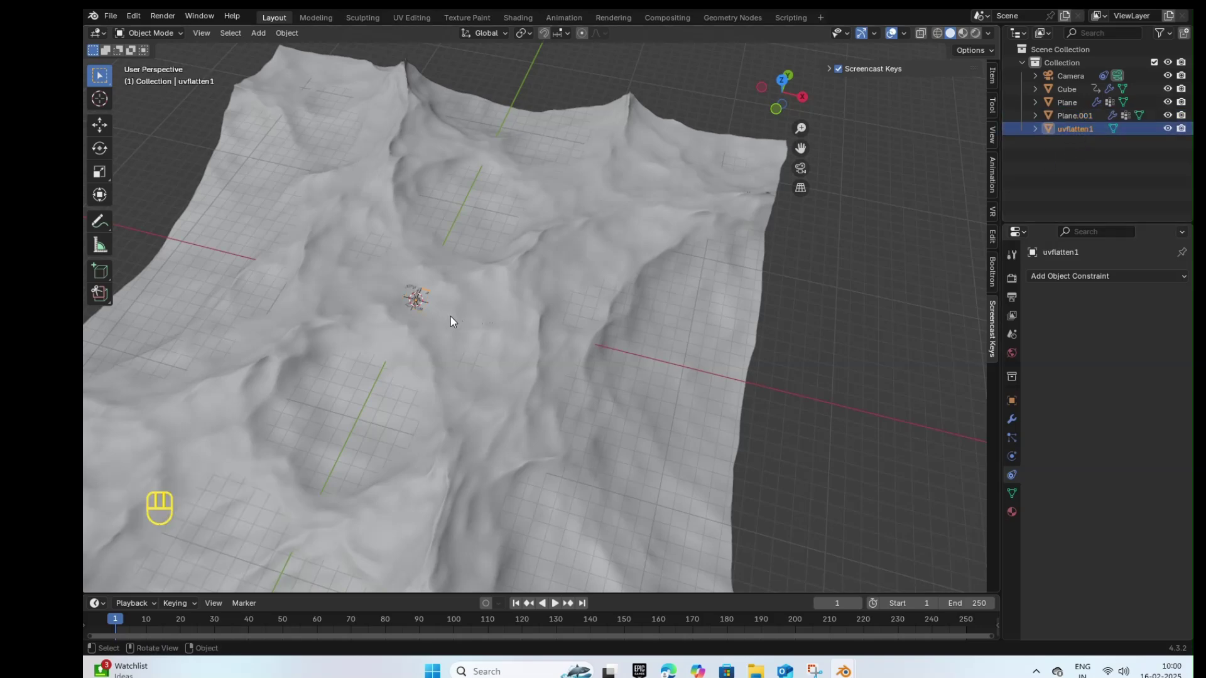
pyautogui.press('s')
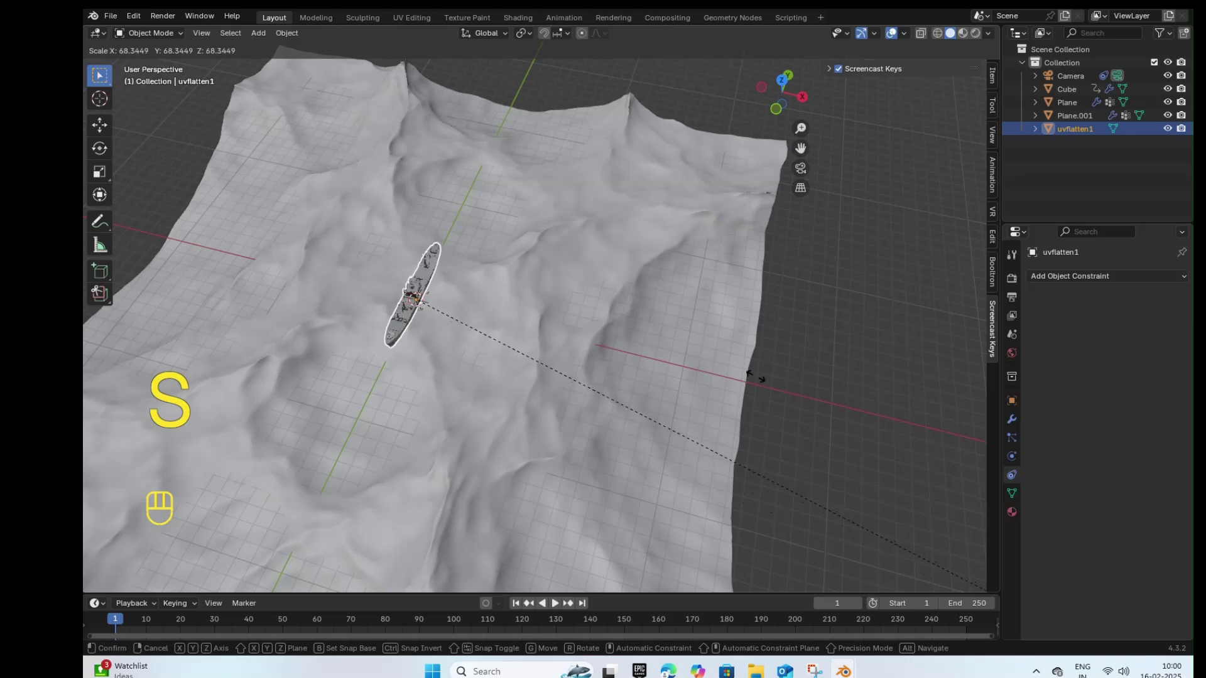
pyautogui.click(474, 520)
# Step: Preview the ship on the animated ocean through the camera, and return to the first frame
pyautogui.click(802, 169)
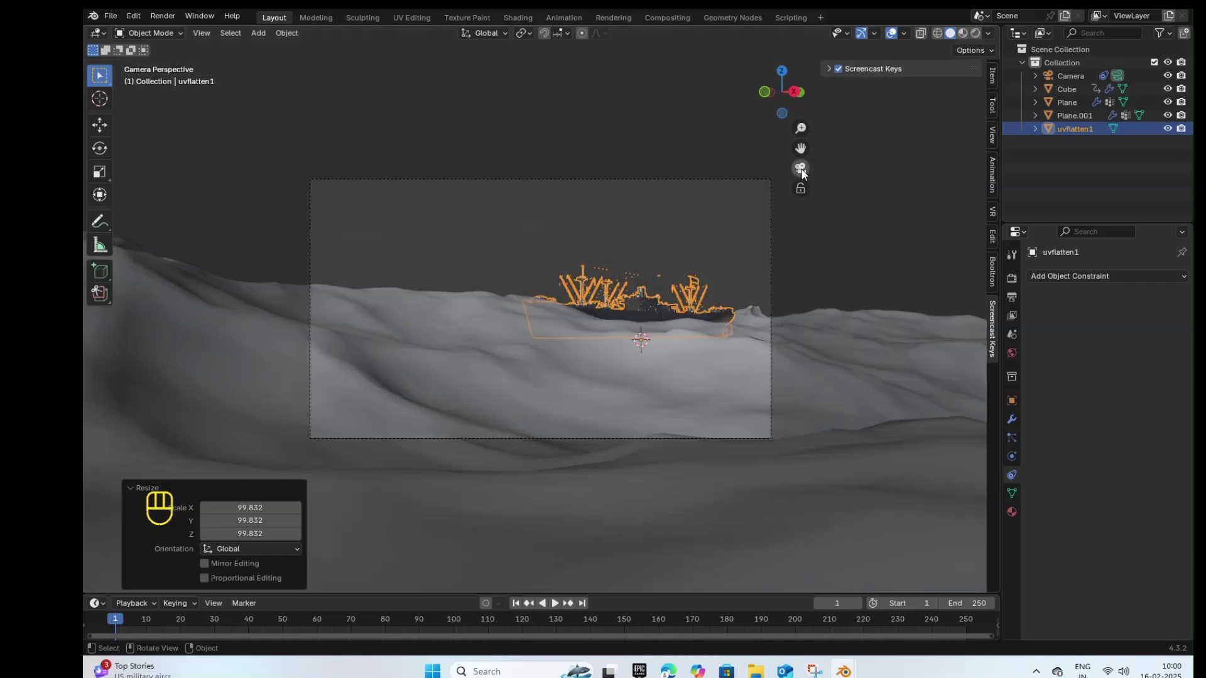
pyautogui.click(589, 242)
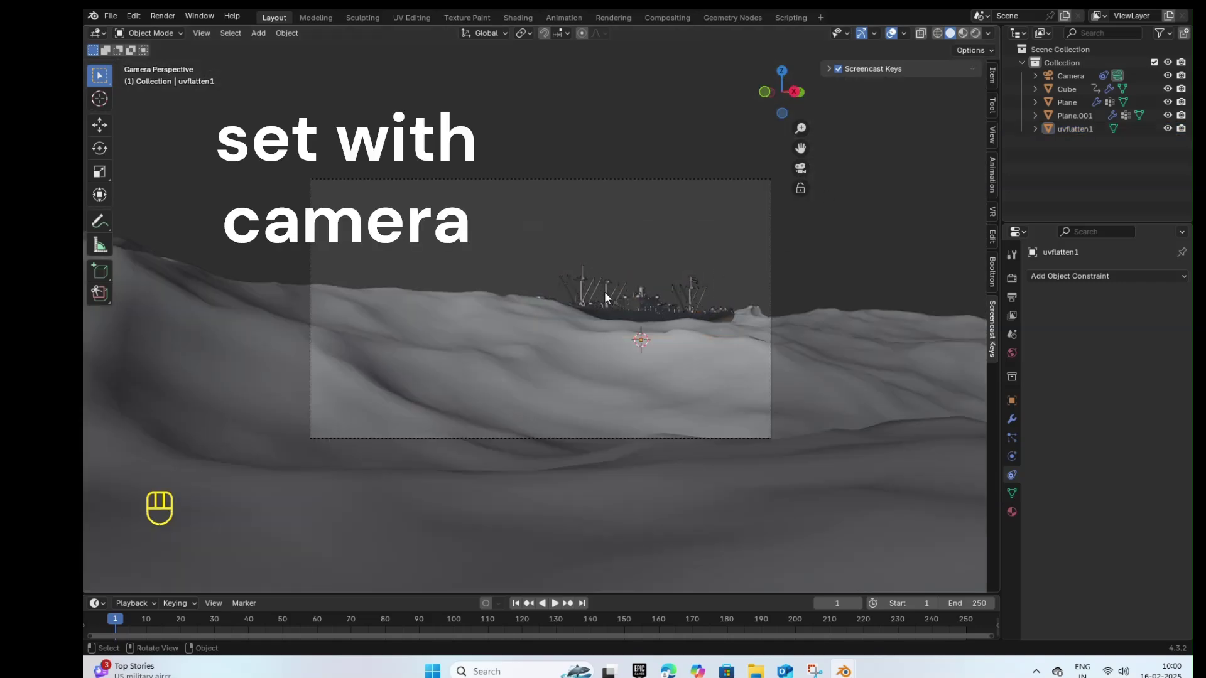
pyautogui.press('space')
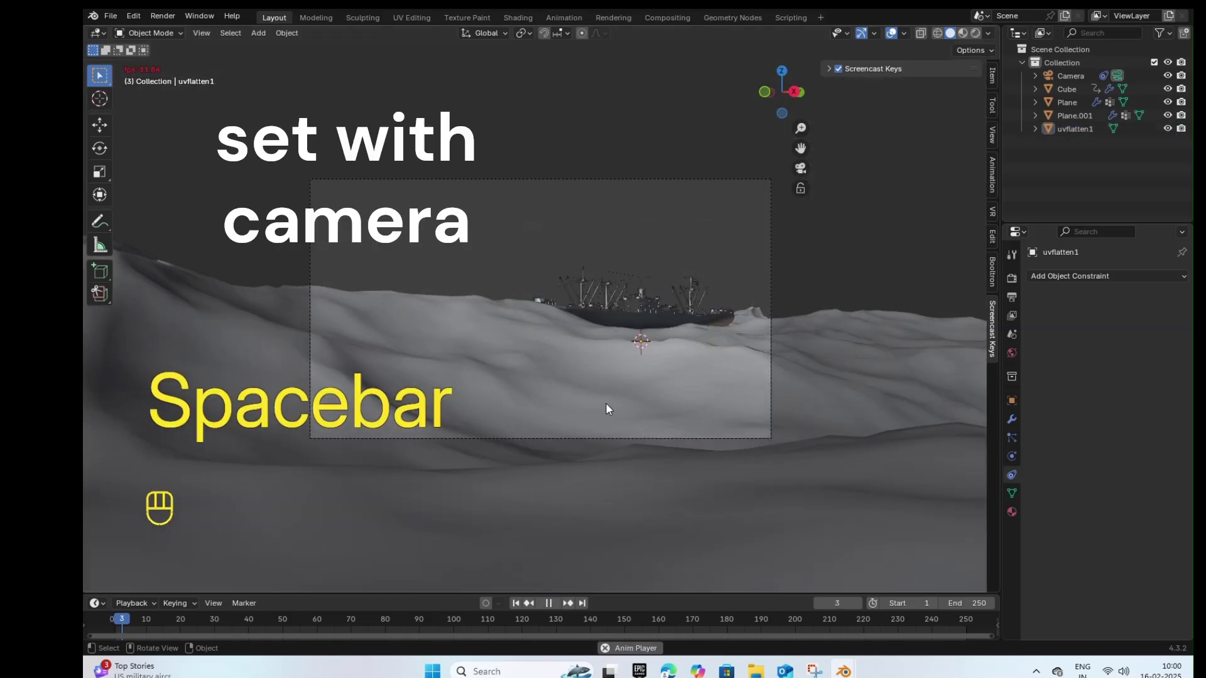
pyautogui.press('space')
pyautogui.click(626, 339)
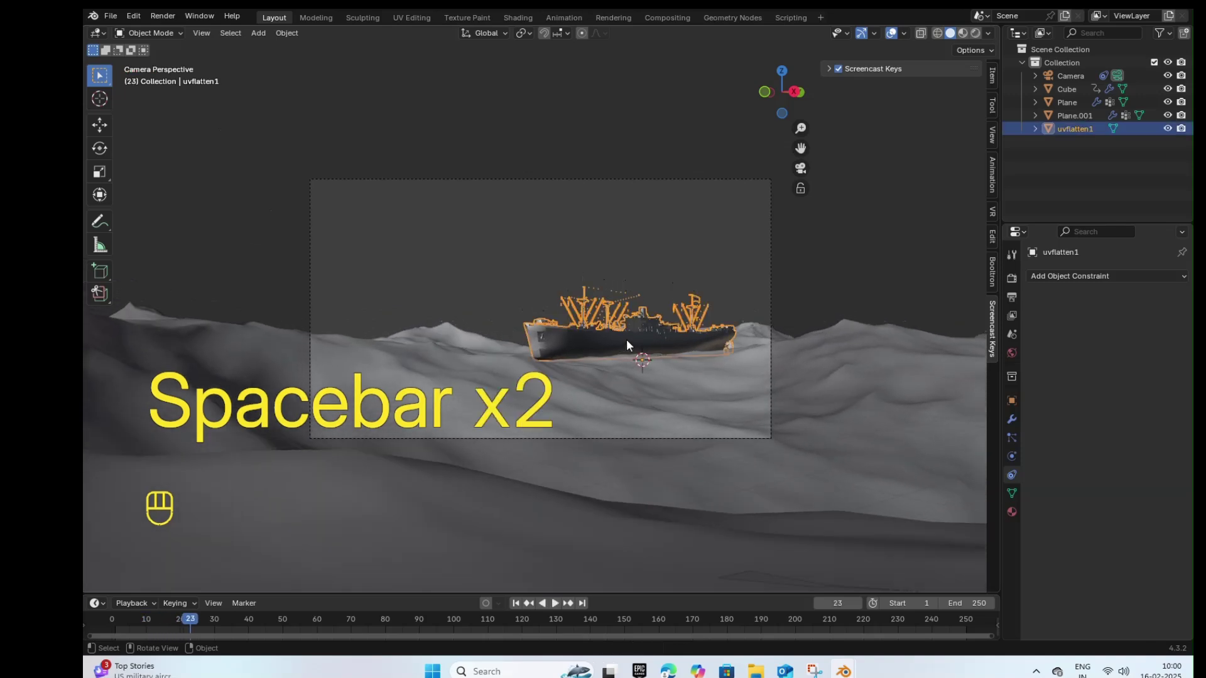
pyautogui.scroll(2, 627, 339)
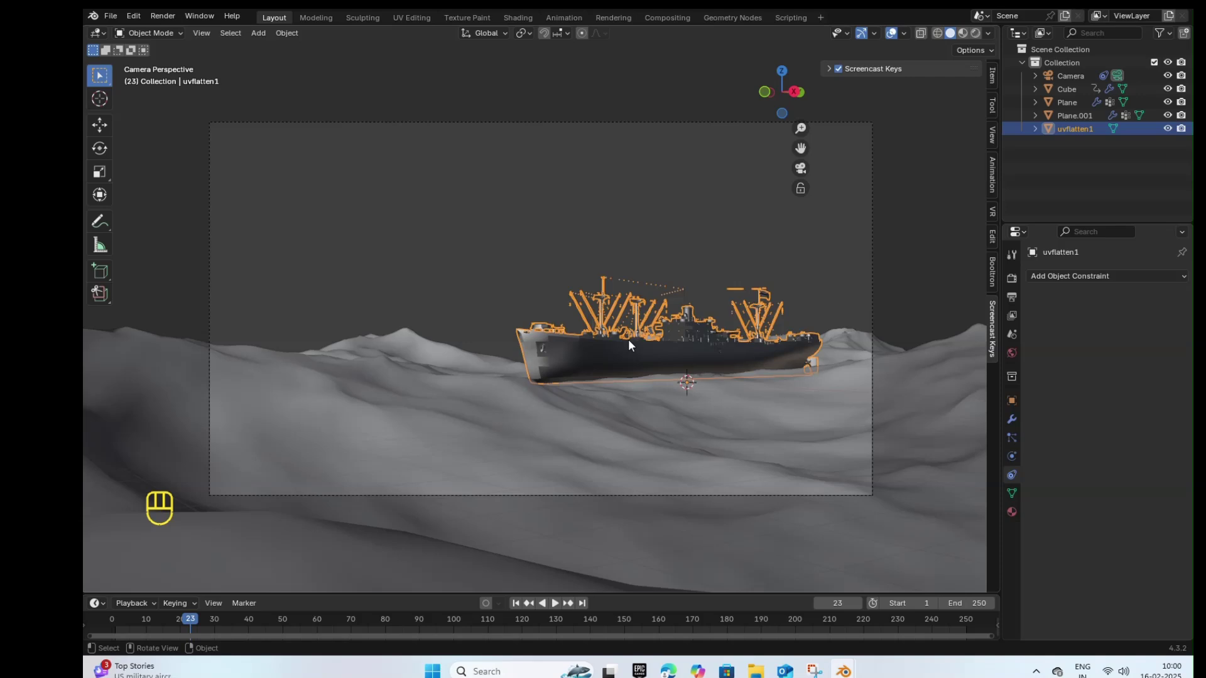
pyautogui.scroll(1, 628, 339)
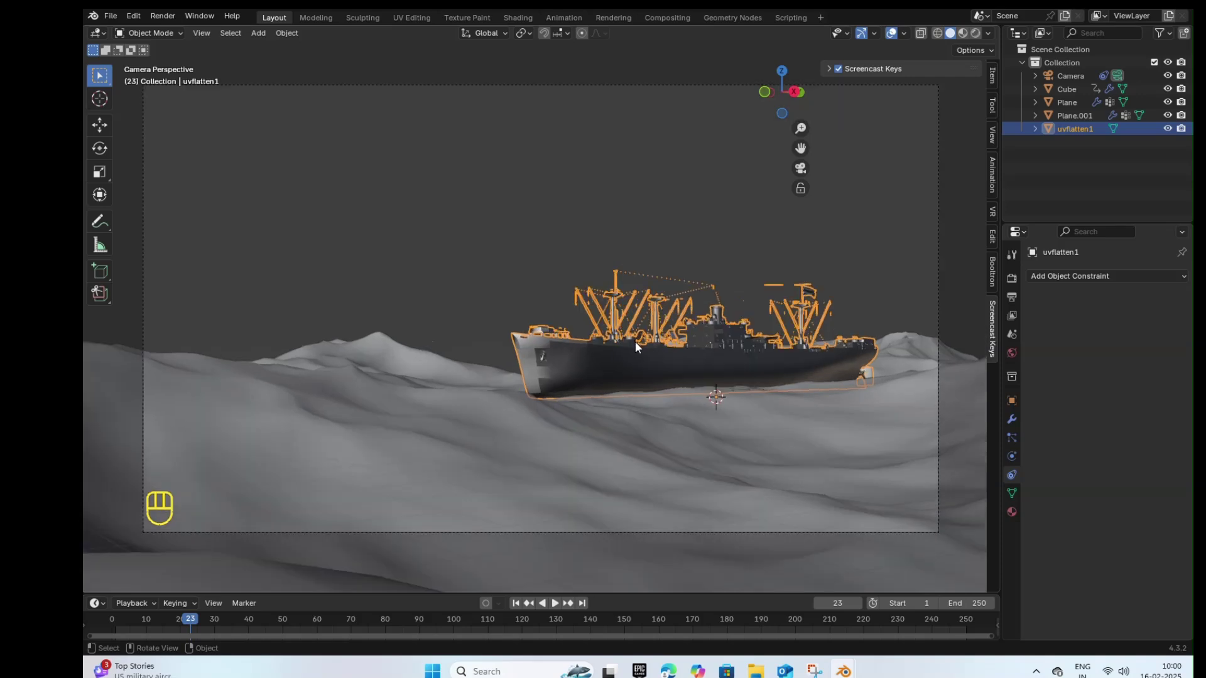
pyautogui.scroll(-1, 635, 341)
pyautogui.press('space')
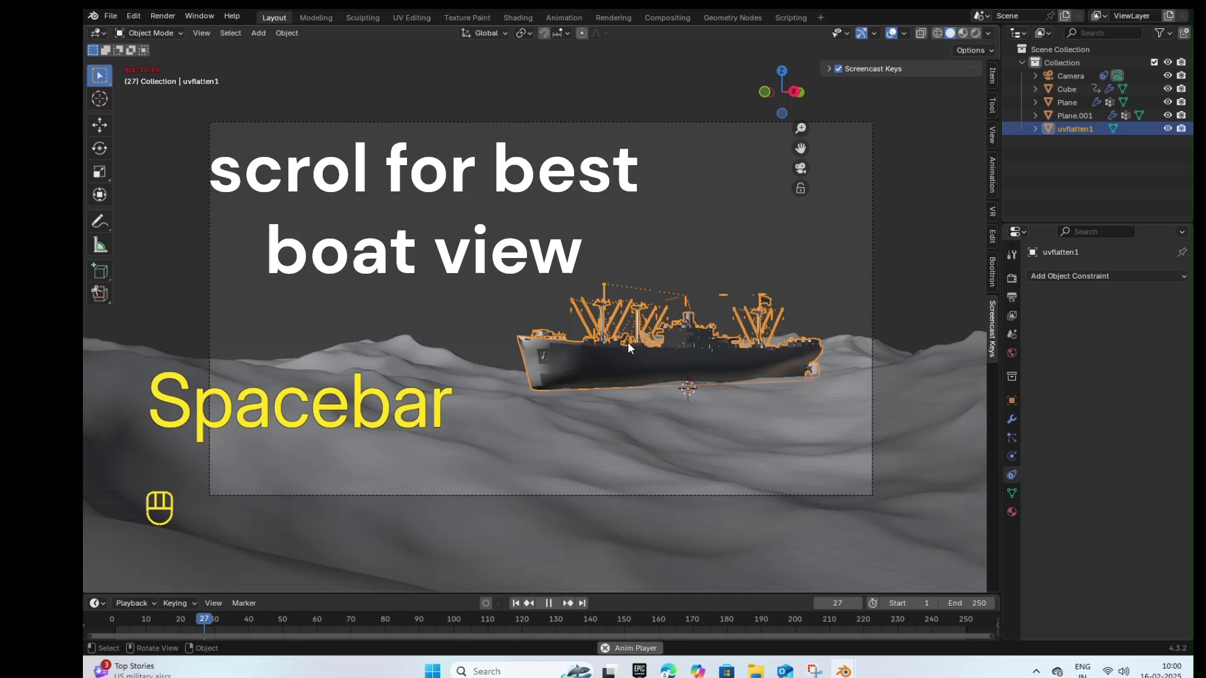
pyautogui.press('space')
pyautogui.click(514, 604)
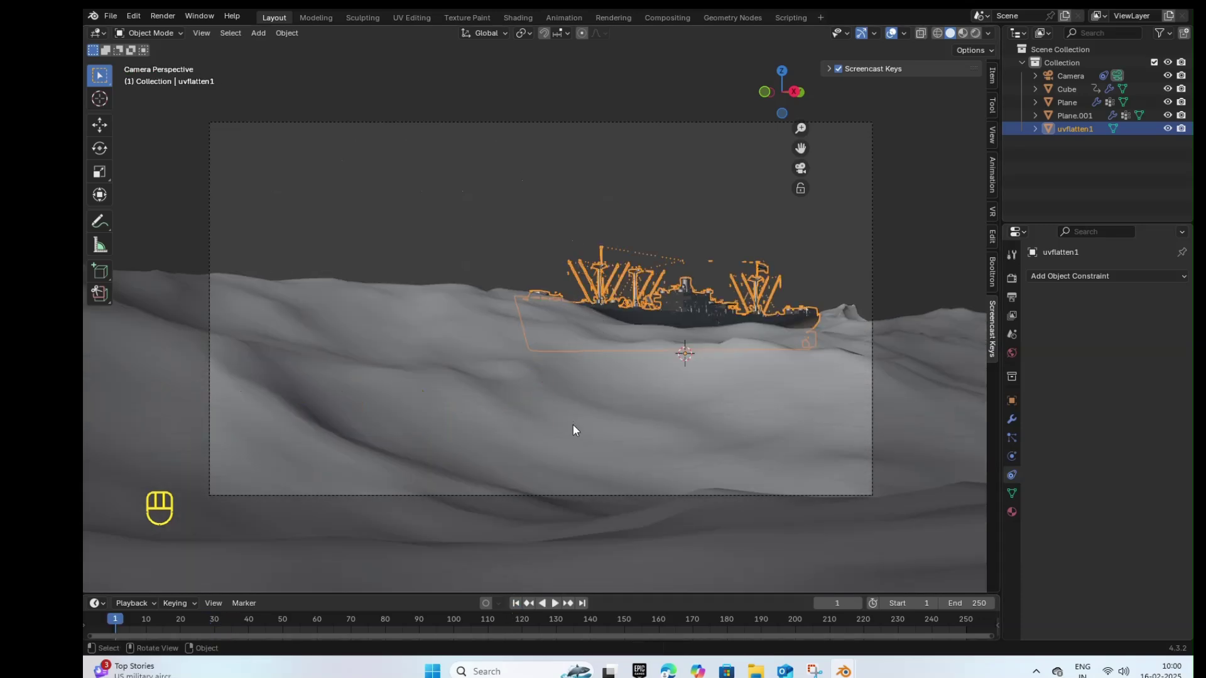
# Step: Lower the ship along the global Z axis by about 0.15 m
pyautogui.scroll(2, 615, 338)
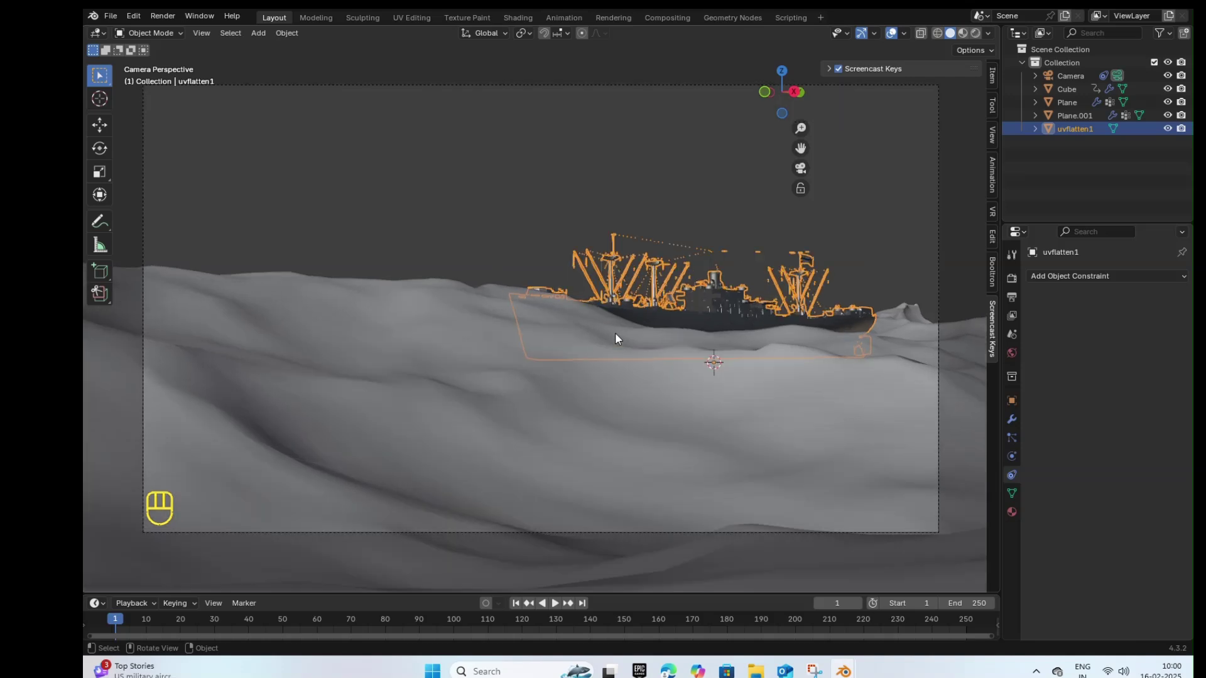
pyautogui.press('g')
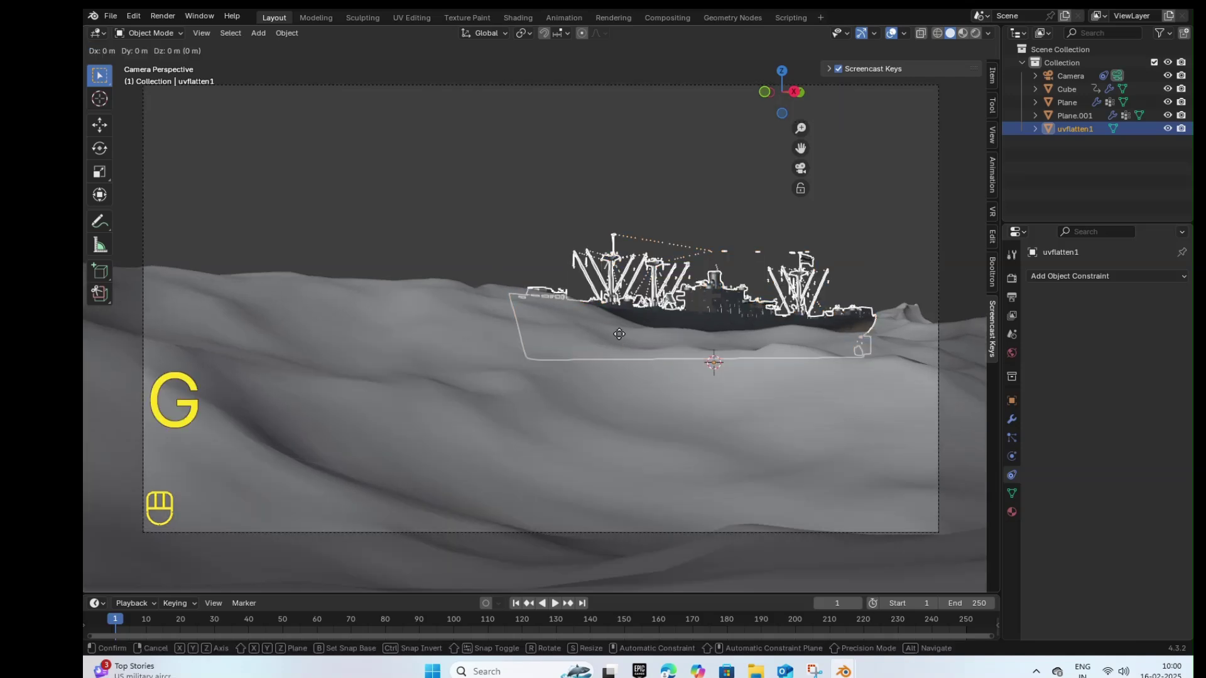
pyautogui.press('z')
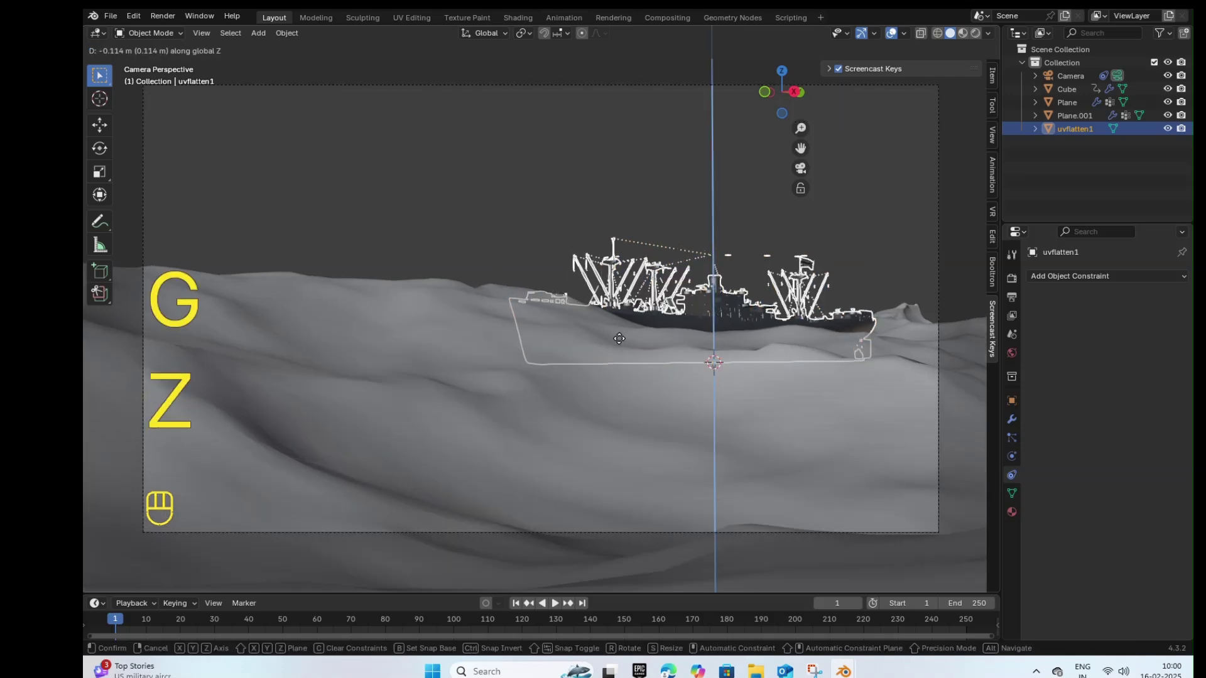
pyautogui.click(620, 345)
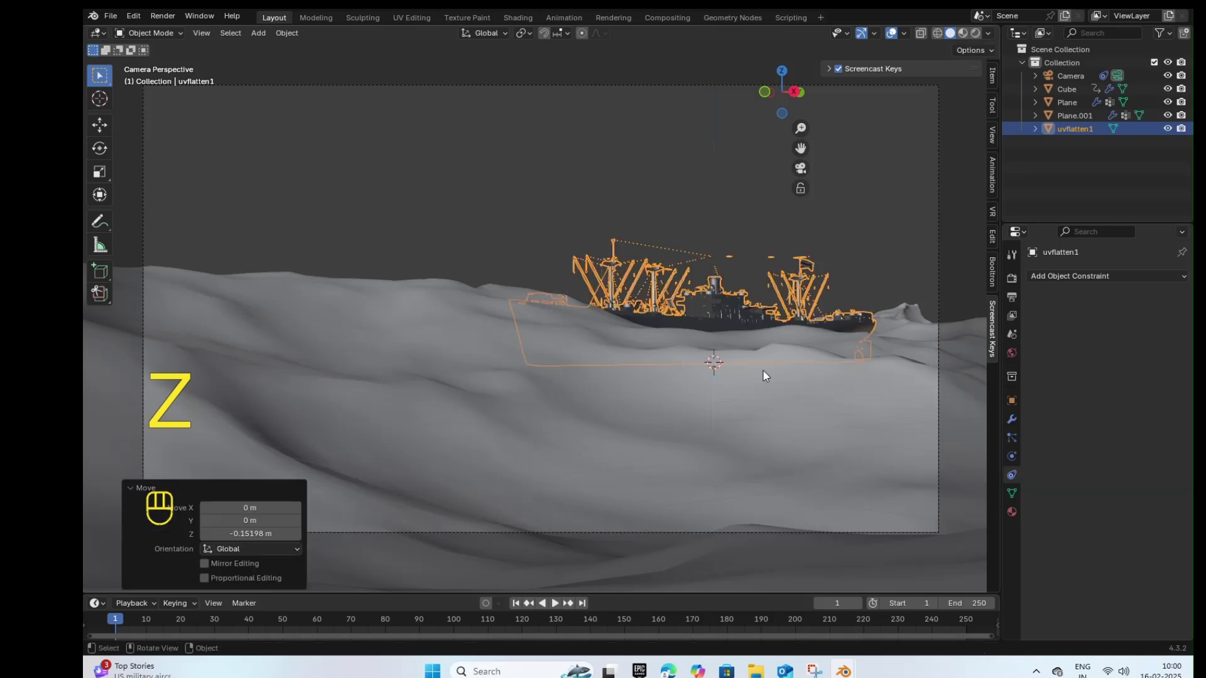
pyautogui.click(1013, 493)
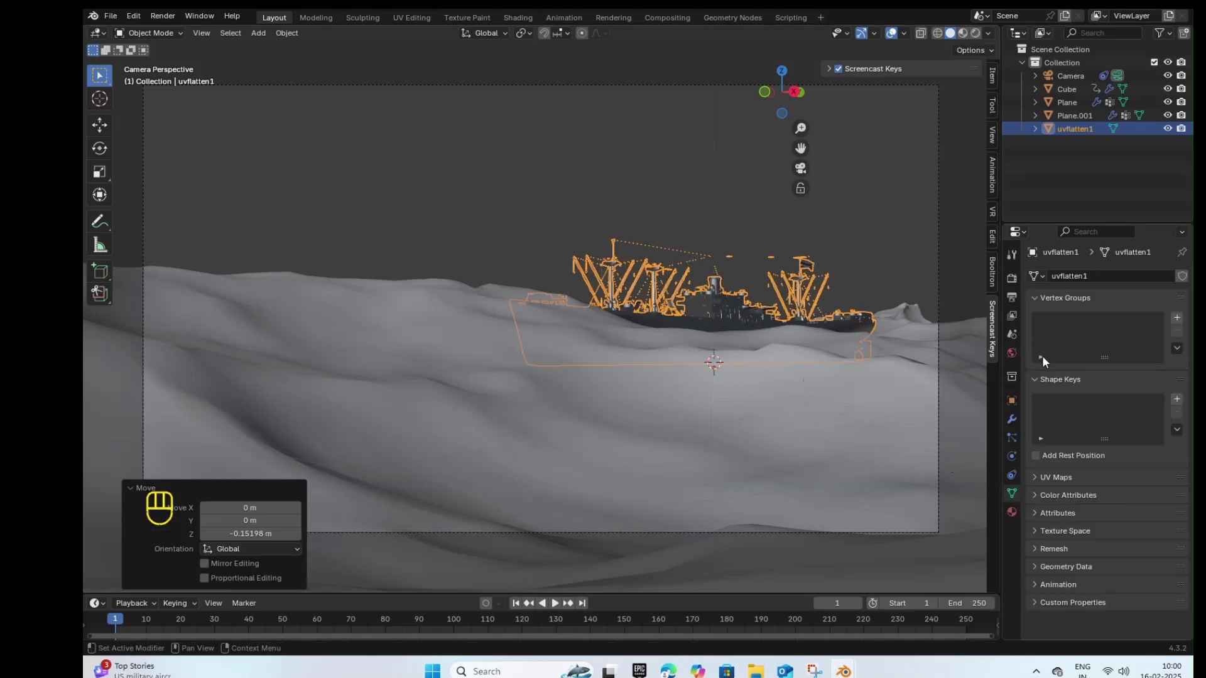
pyautogui.click(1012, 419)
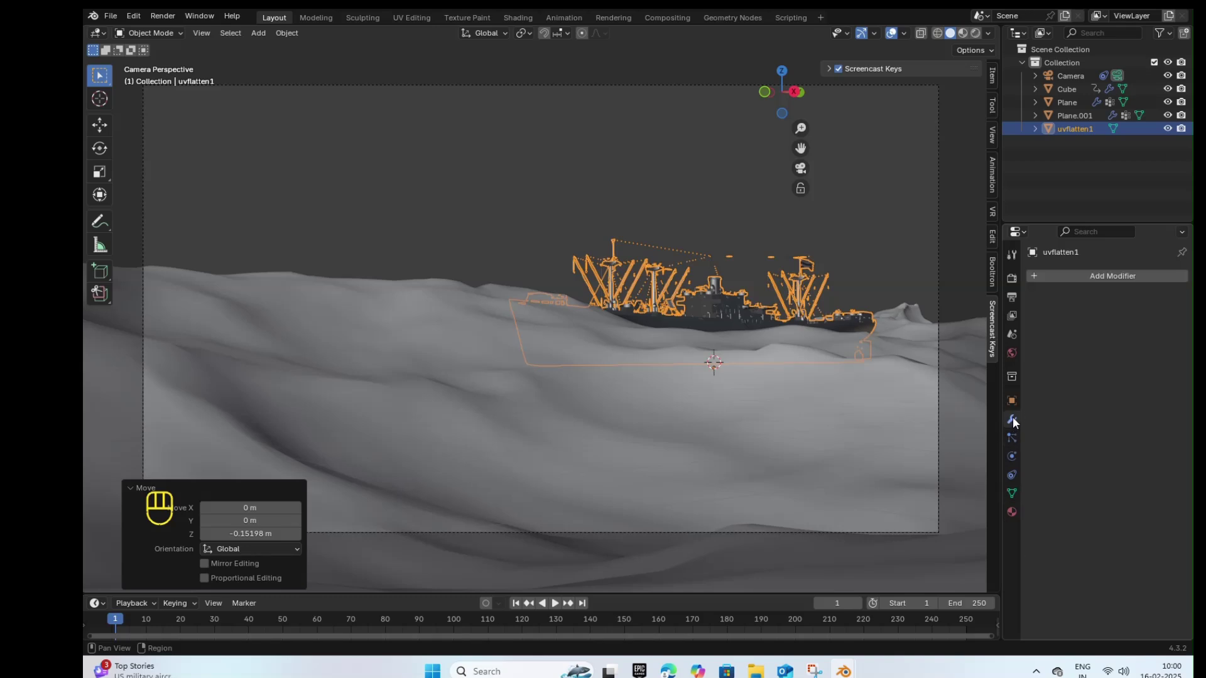
pyautogui.click(1065, 273)
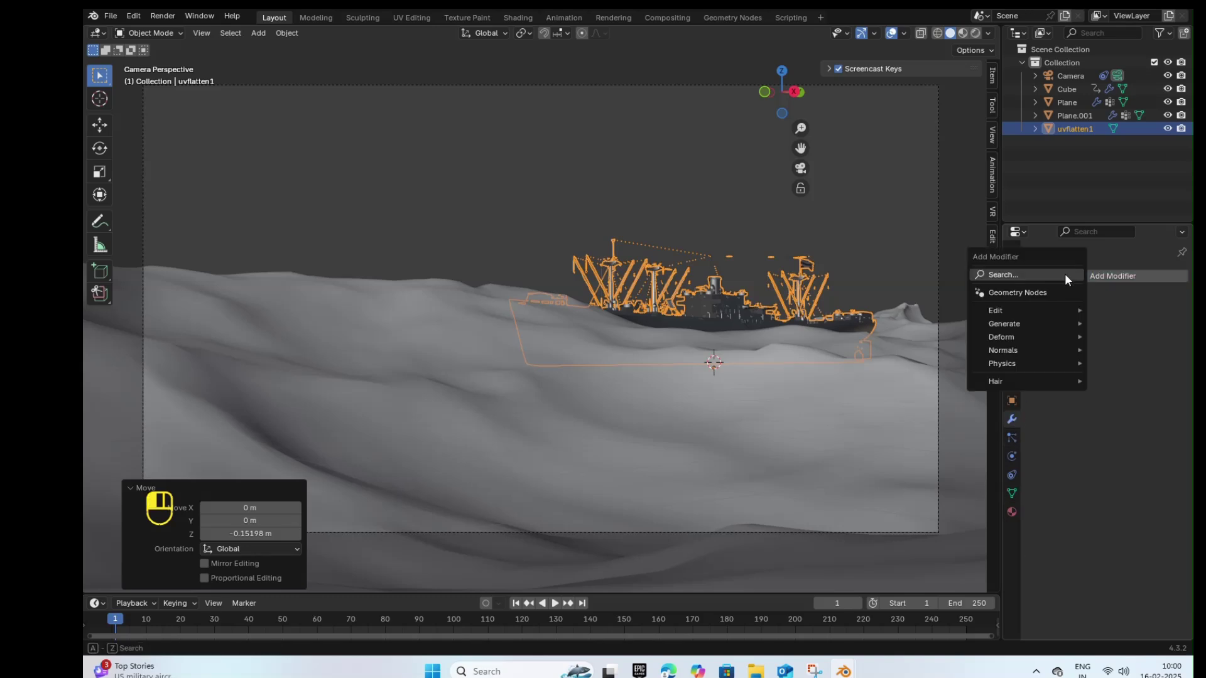
pyautogui.click(1026, 276)
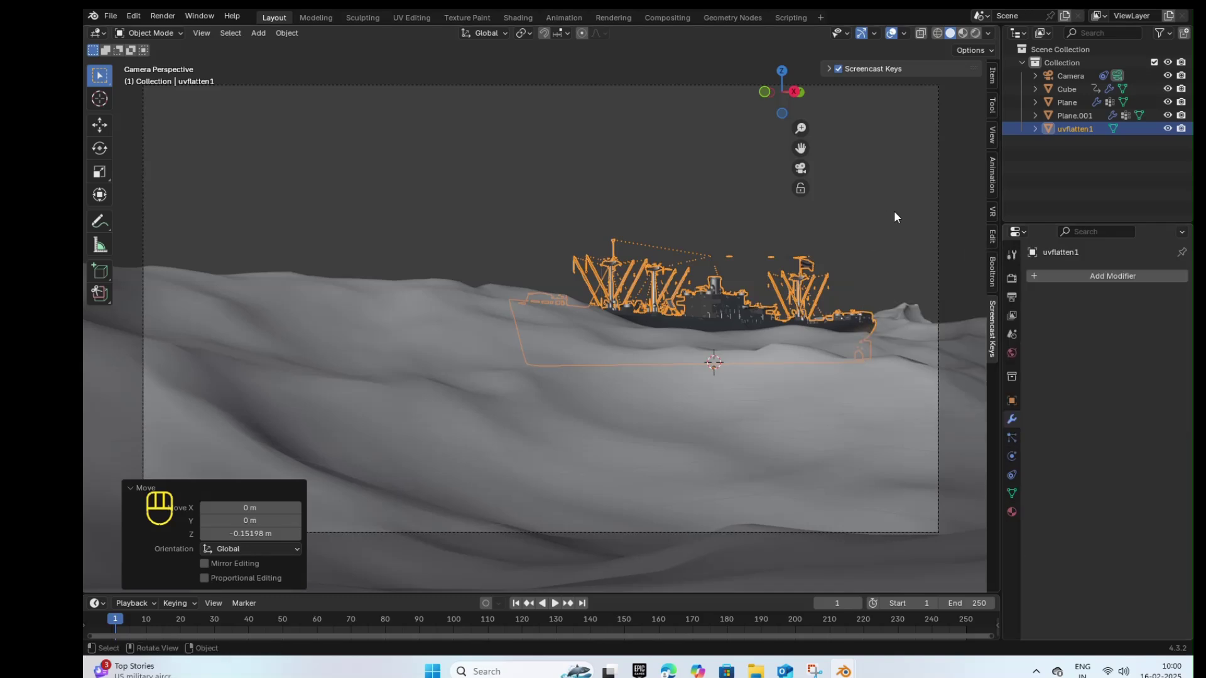
# Step: Add a Copy Location constraint to the ship with Plane.001 as the target and Offset enabled
pyautogui.click(1012, 475)
pyautogui.click(1083, 279)
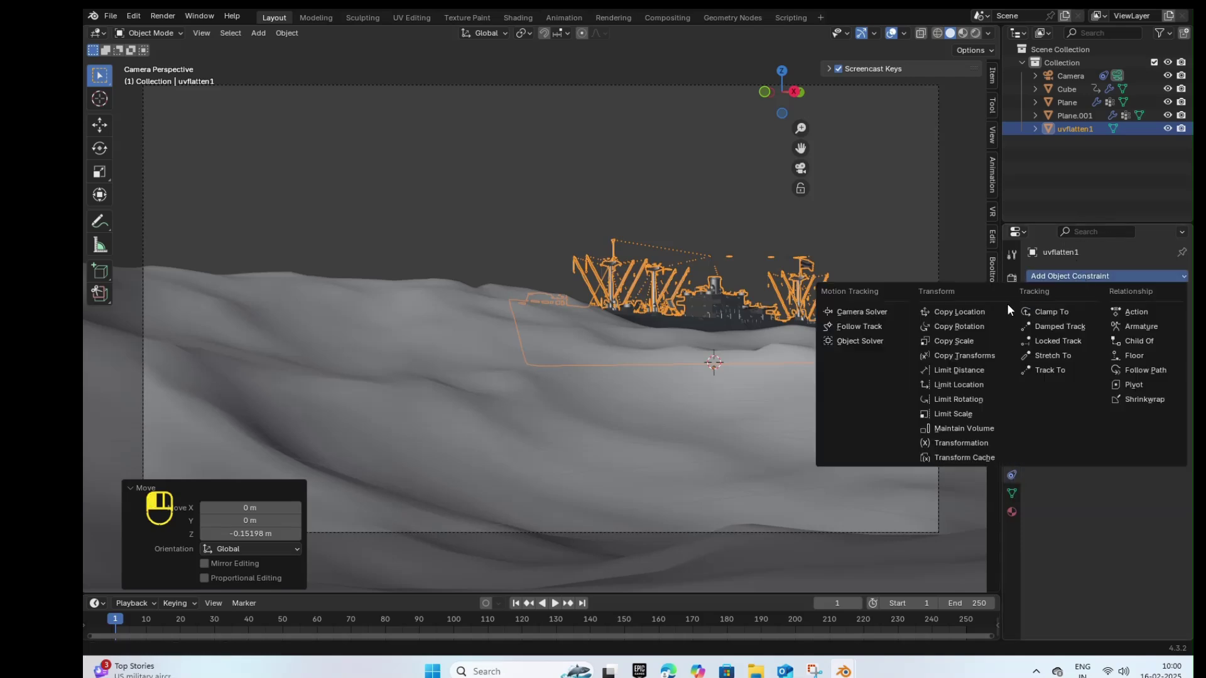
pyautogui.click(977, 312)
pyautogui.click(1124, 317)
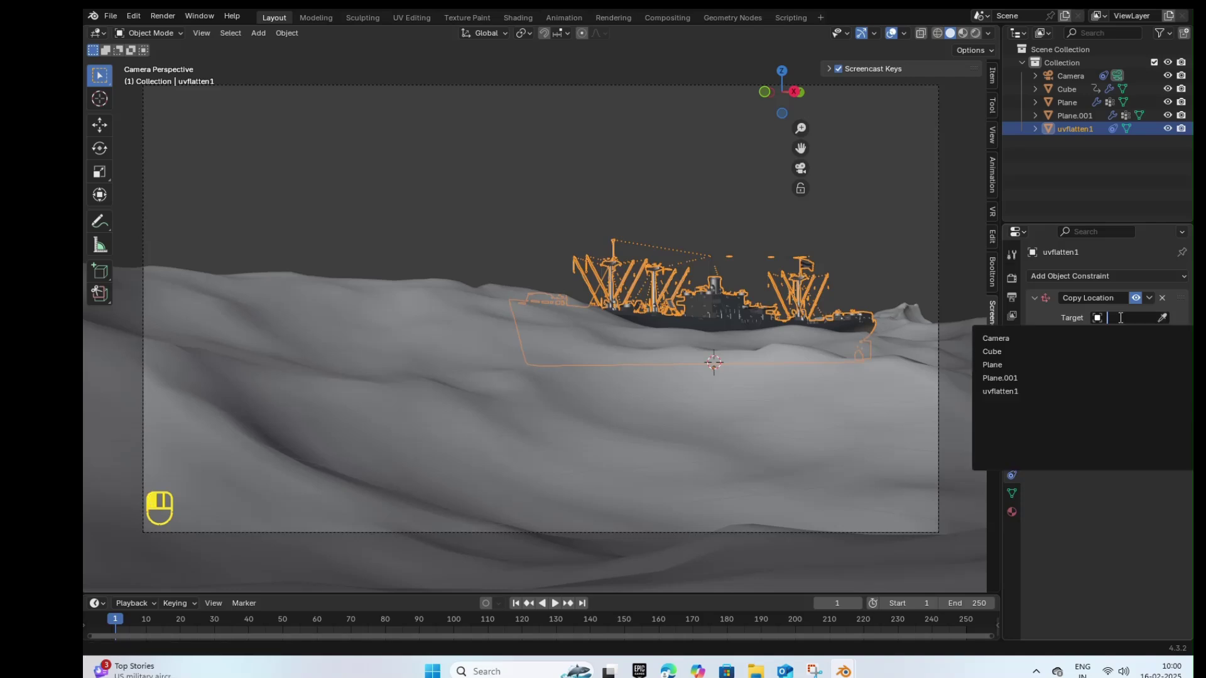
pyautogui.click(1023, 377)
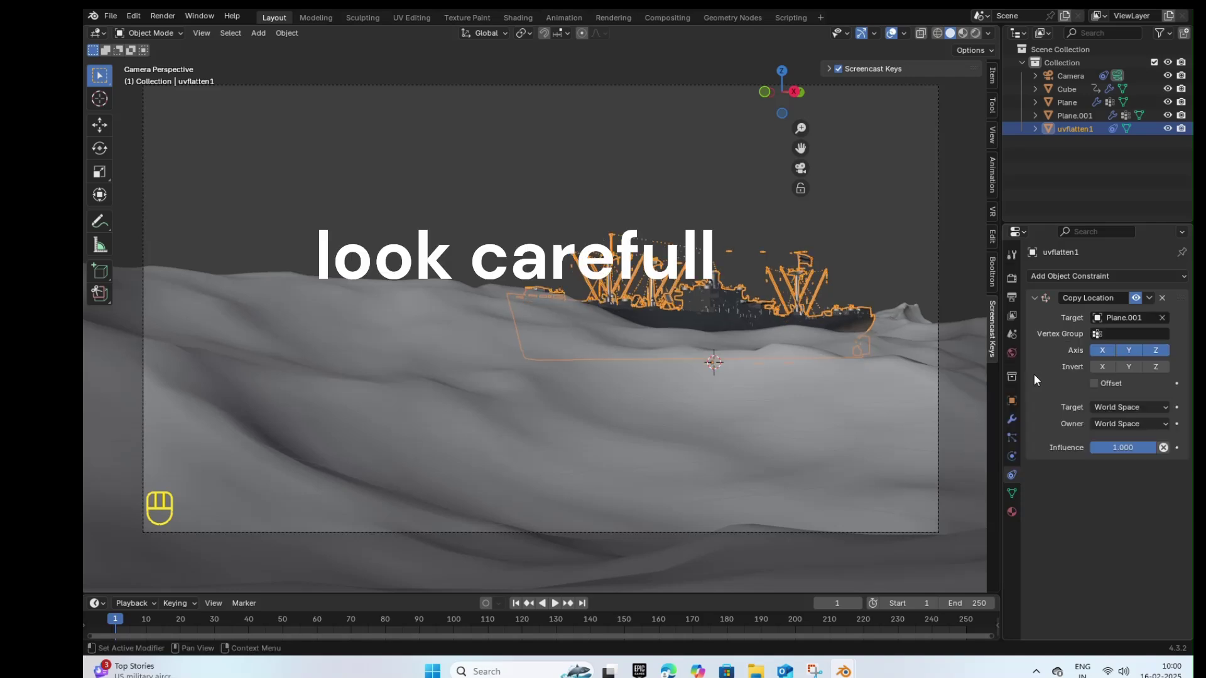
pyautogui.click(1094, 383)
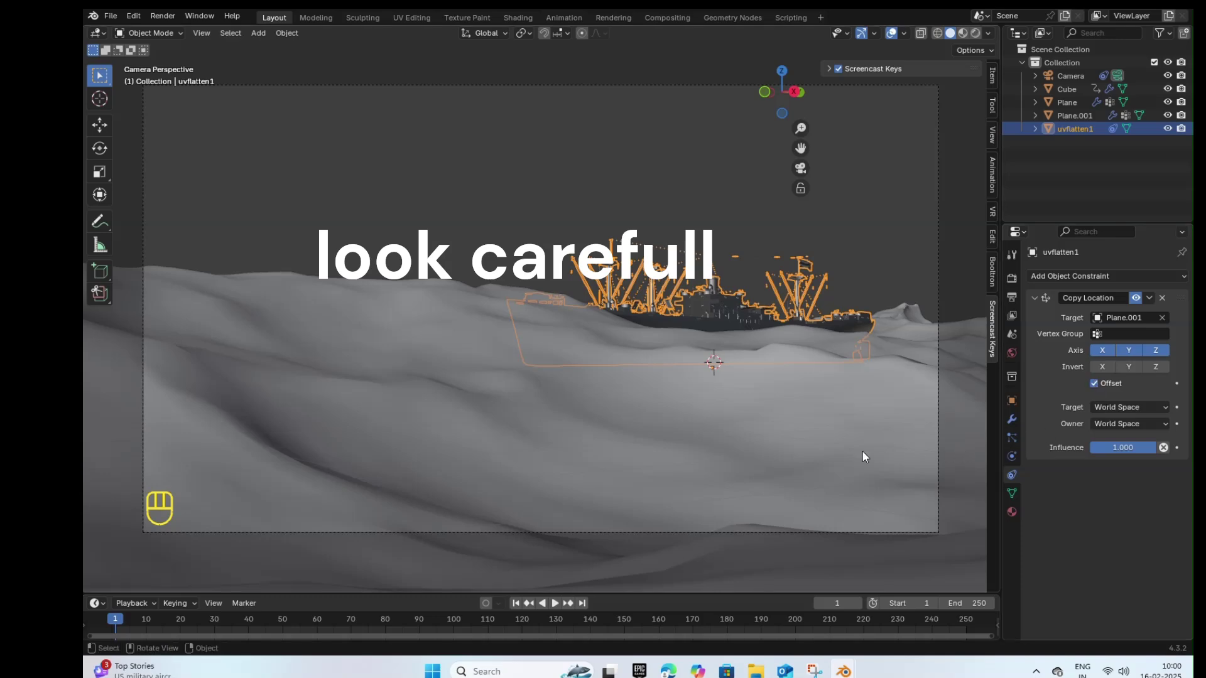
# Step: Play the ship's constrained motion through the camera, save the file, and return to the first frame
pyautogui.press('space')
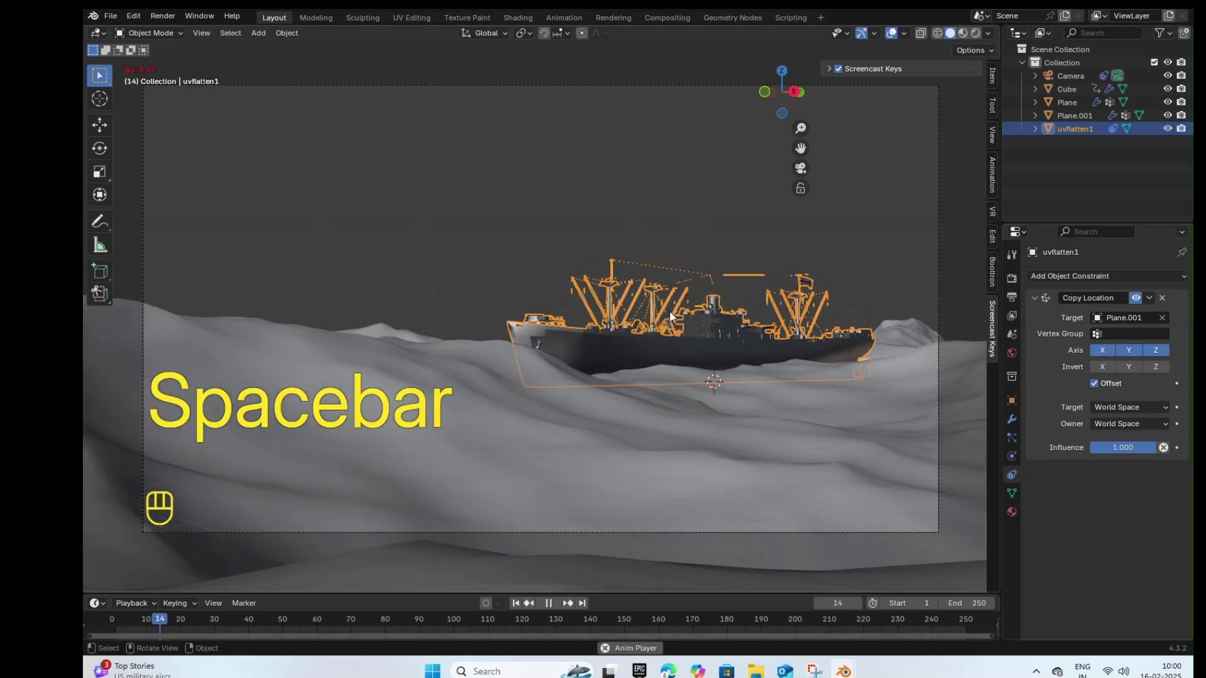
pyautogui.click(617, 261)
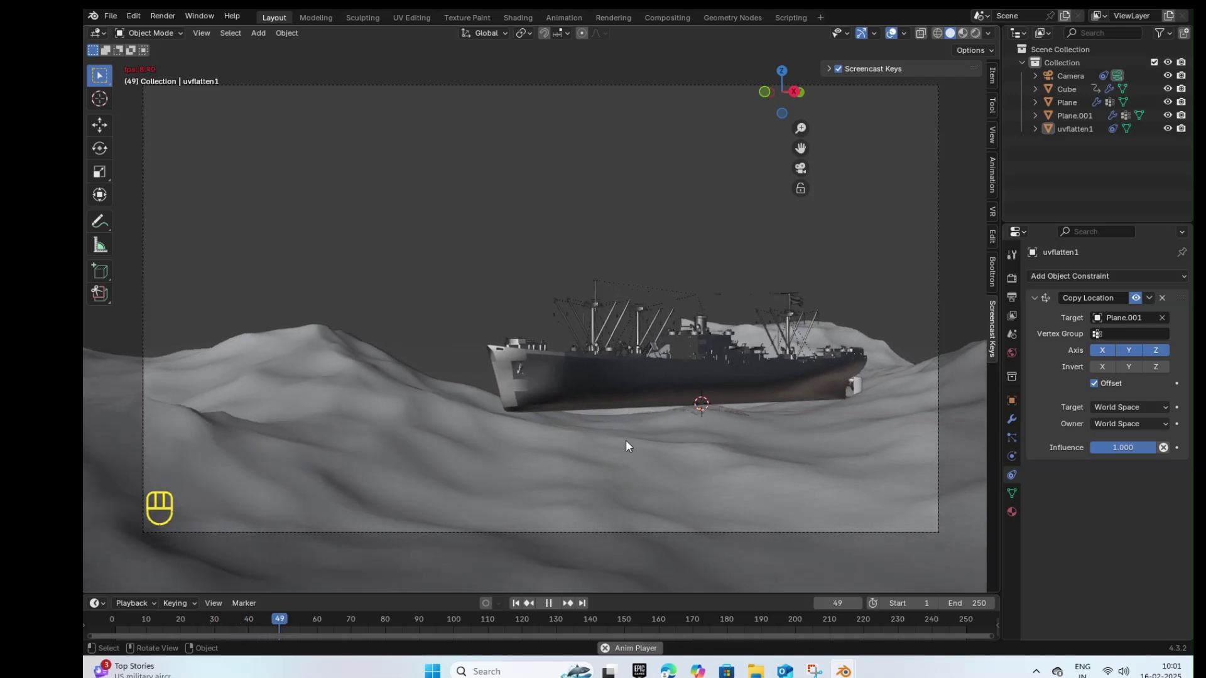
pyautogui.hotkey('ctrl', 's')
pyautogui.press('space')
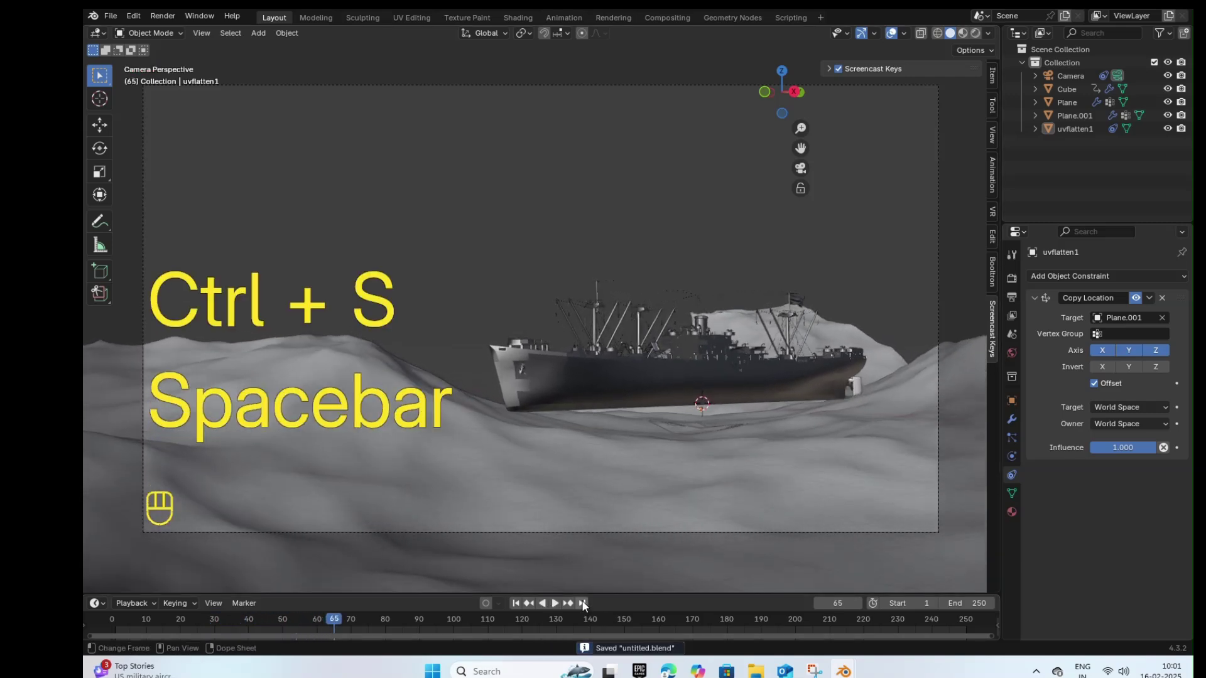
pyautogui.click(516, 604)
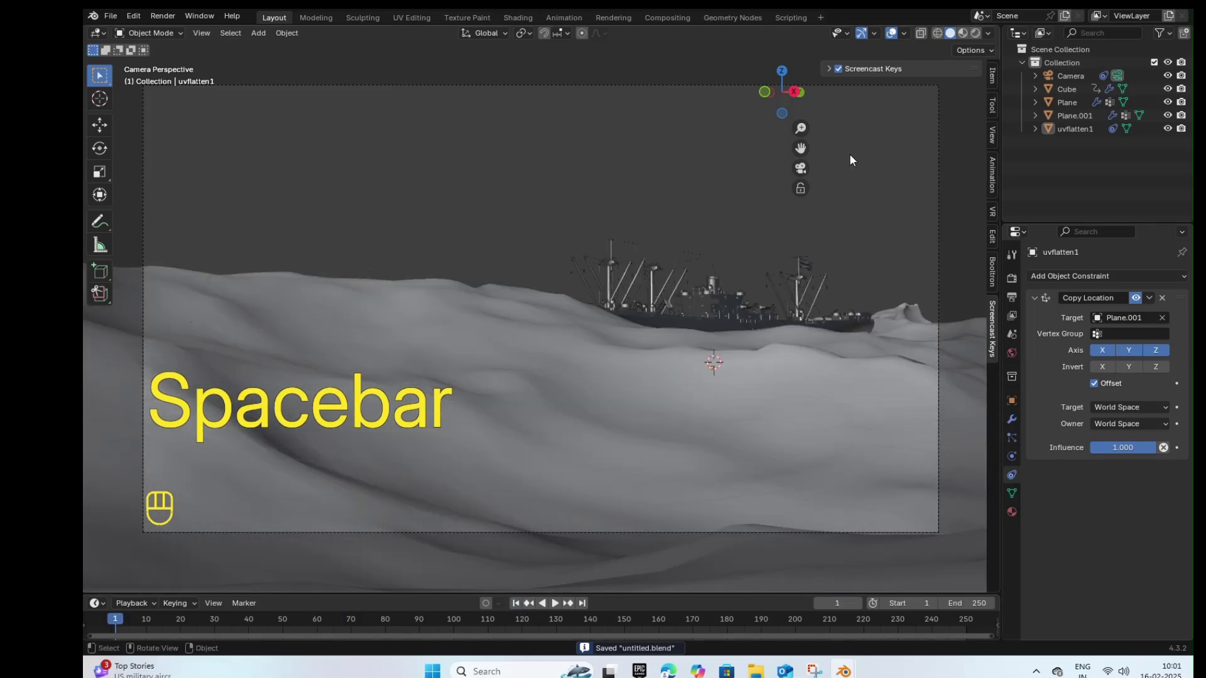
# Step: Inspect the scene in Material Preview shading from outside and through the camera, and return to Solid shading
pyautogui.click(963, 33)
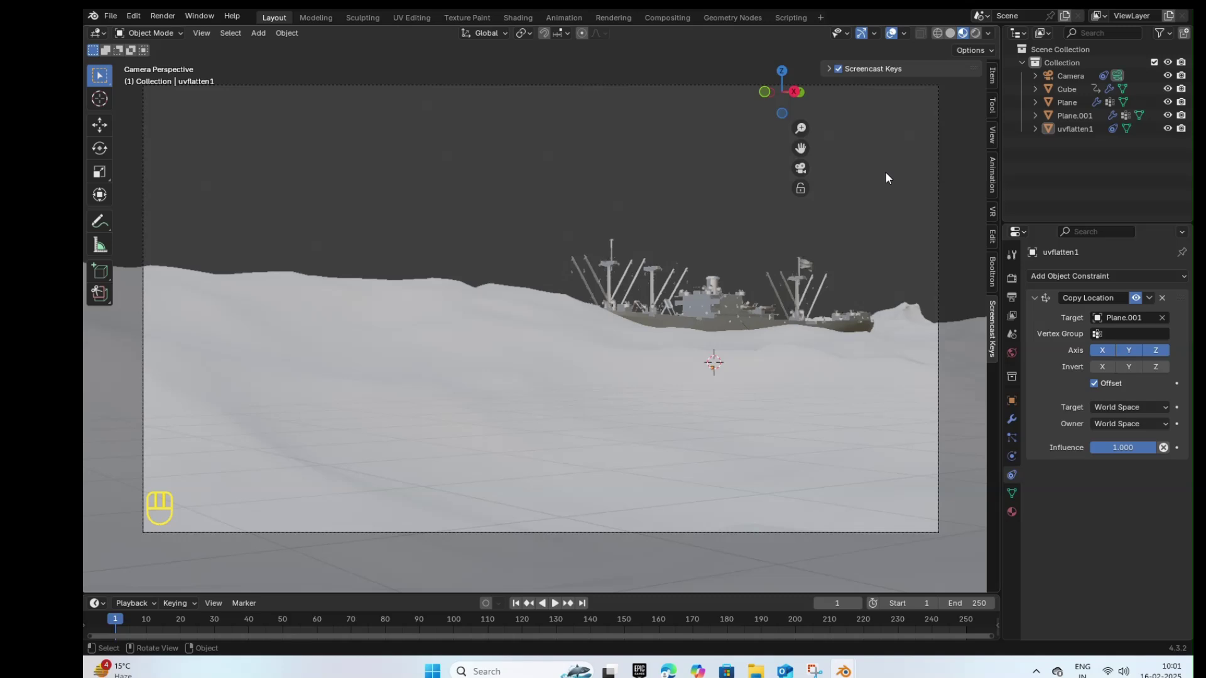
pyautogui.click(799, 169)
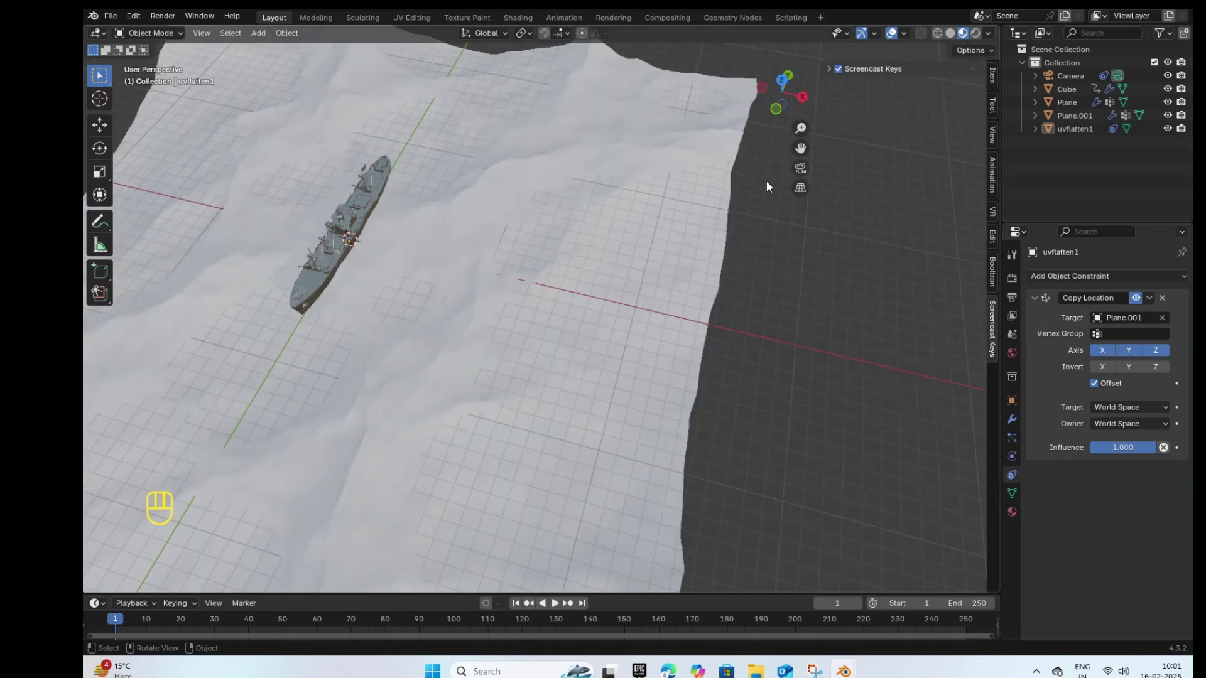
pyautogui.click(801, 167)
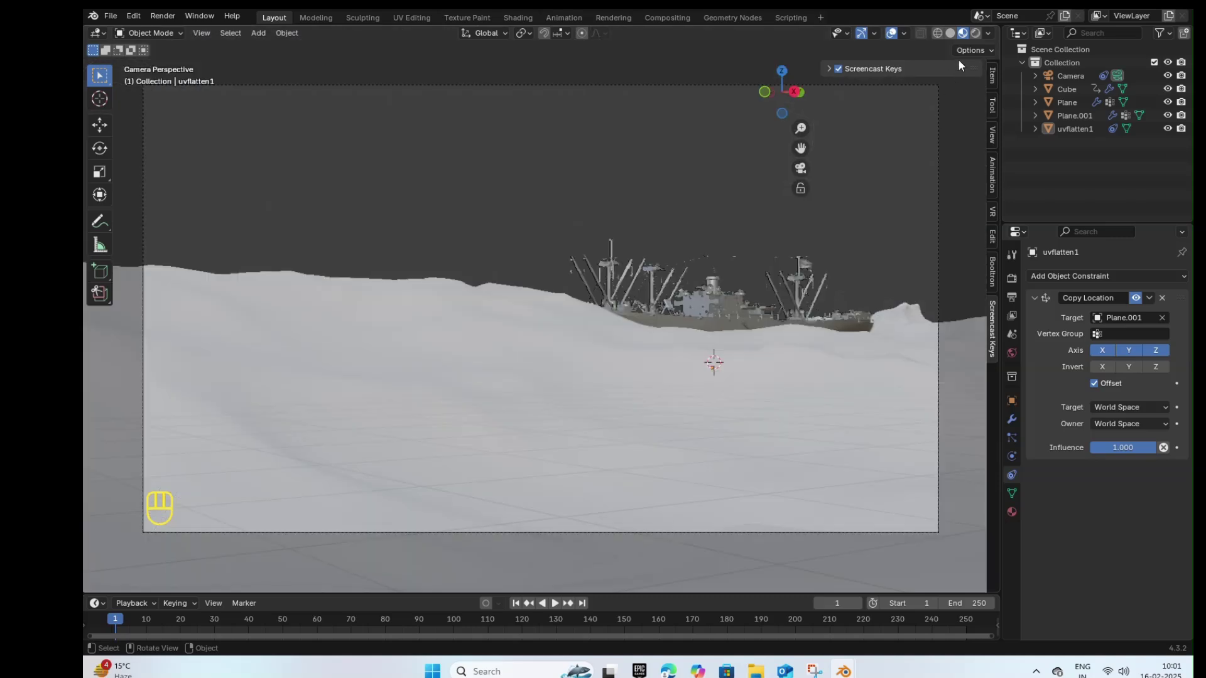
pyautogui.click(950, 34)
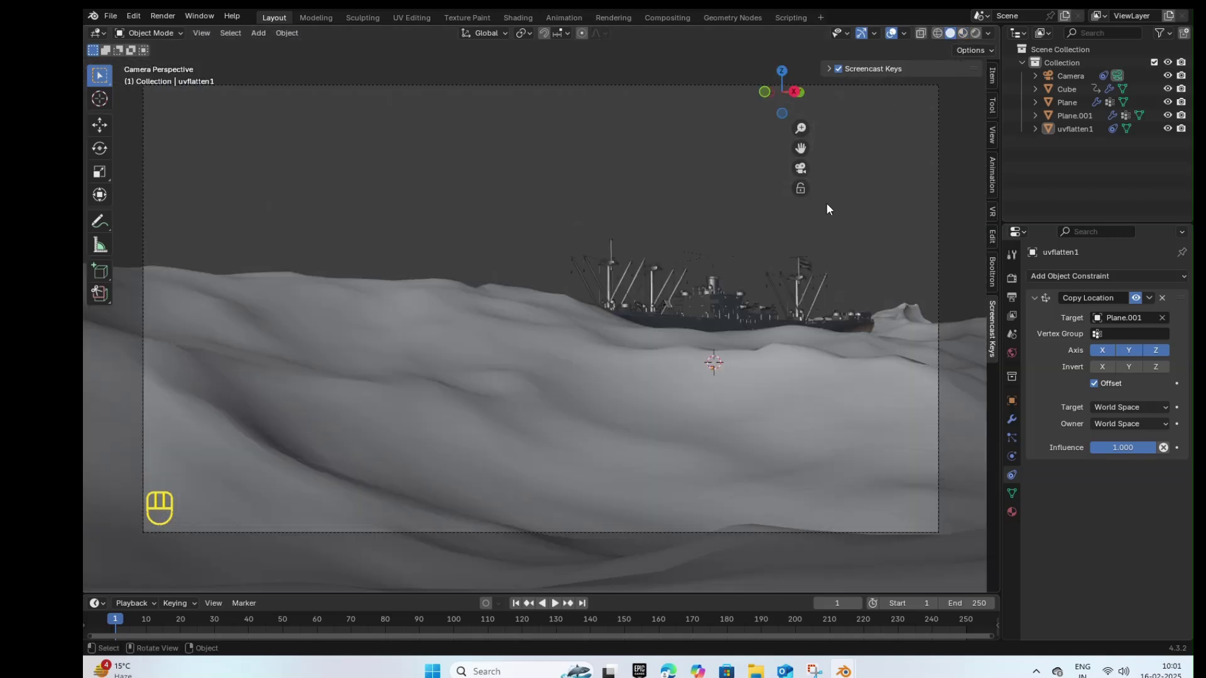
# Step: Play the opening frames through the camera, select the ship, and return to the first frame
pyautogui.press('space')
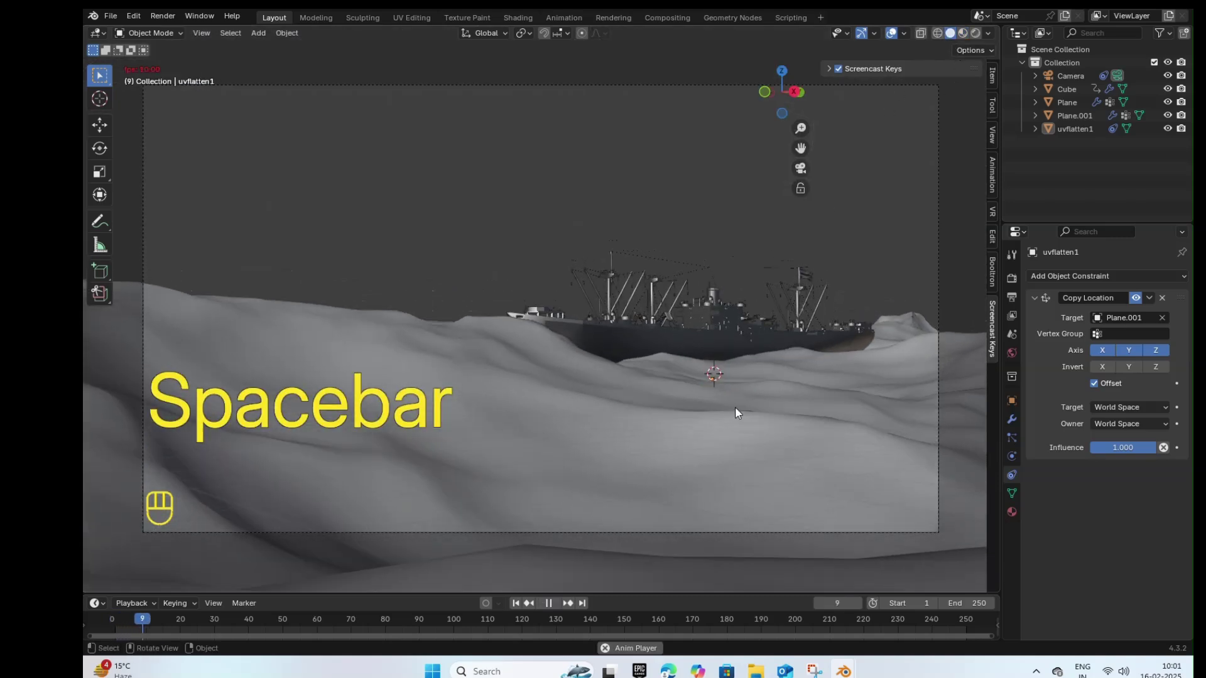
pyautogui.press('space')
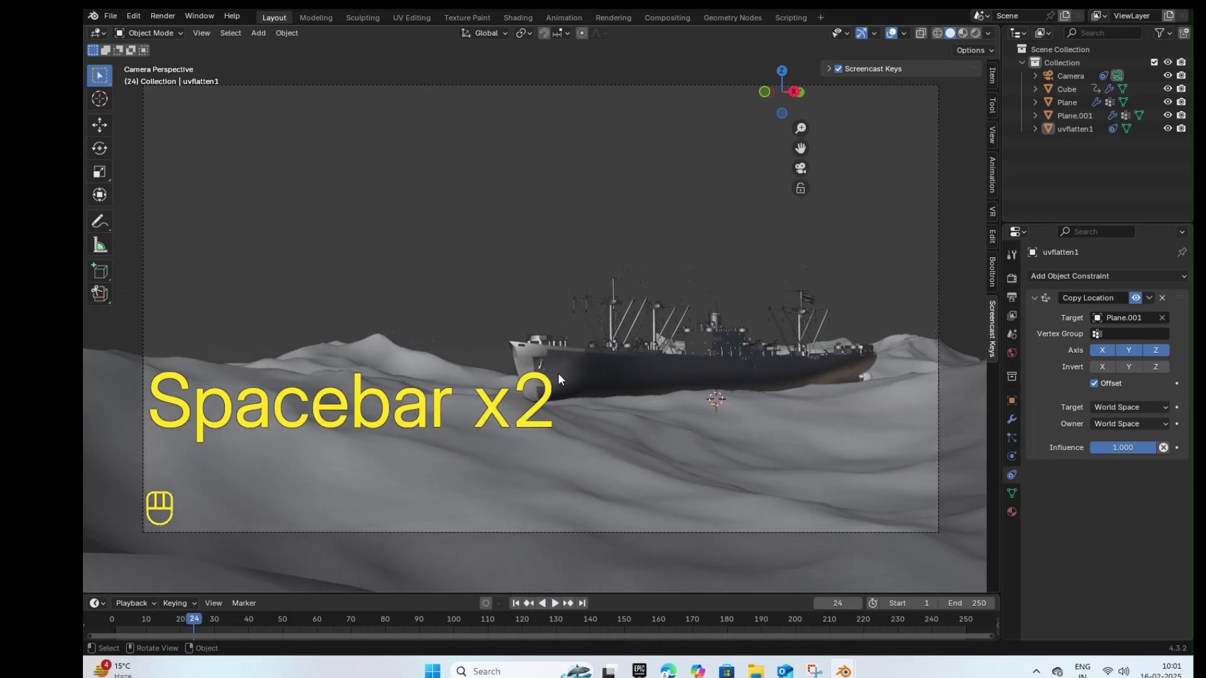
pyautogui.click(577, 372)
pyautogui.click(515, 603)
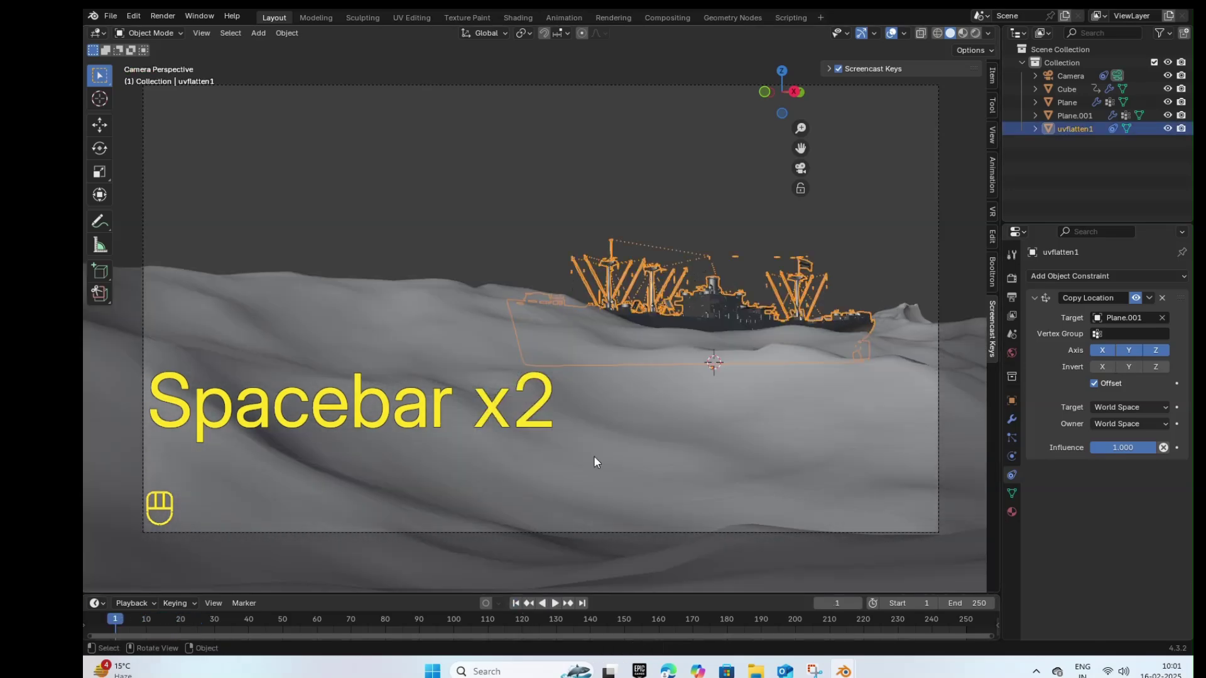
# Step: Save the file and insert a keyframe for the ship at frame 1, with the timeline area enlarged
pyautogui.click(800, 168)
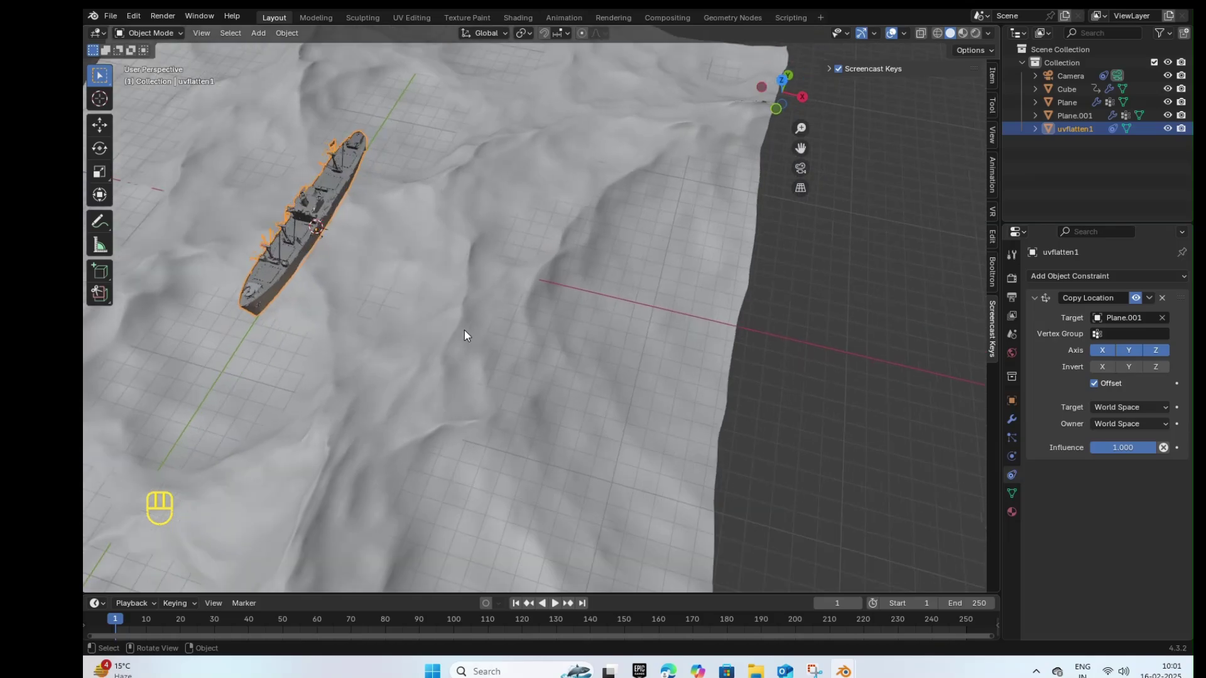
pyautogui.keyDown('alt'); pyautogui.moveTo(462, 333); pyautogui.dragTo(543, 287); pyautogui.keyUp('alt')
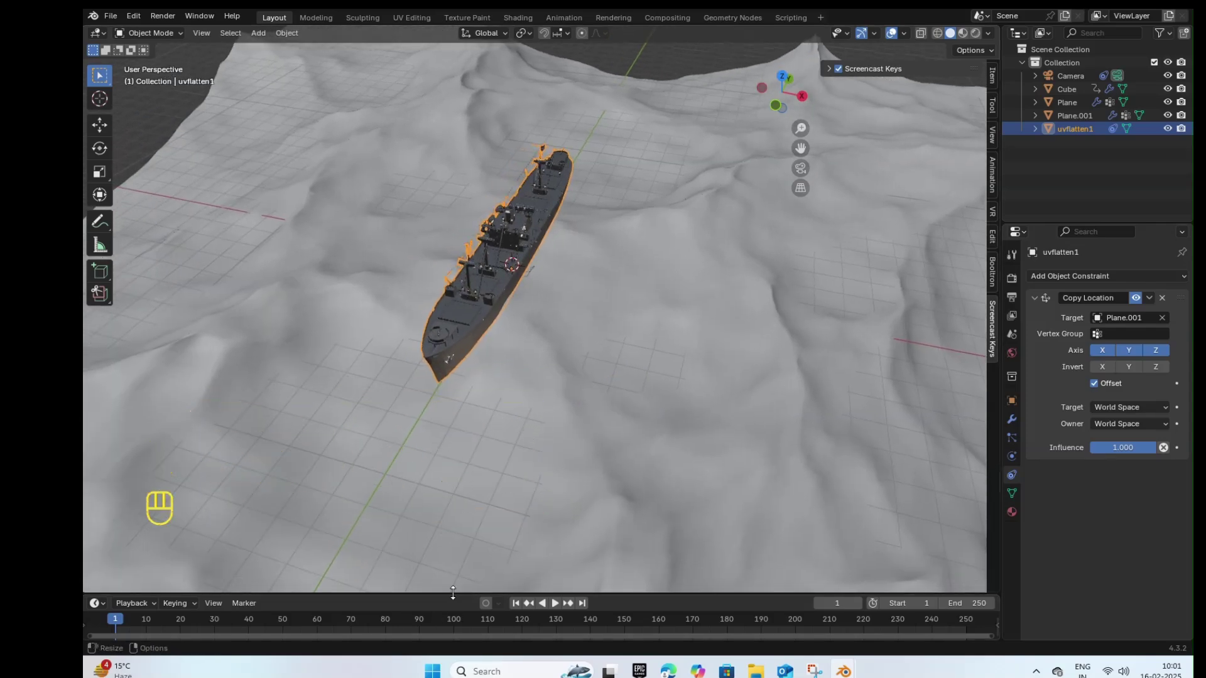
pyautogui.moveTo(453, 592); pyautogui.dragTo(450, 539)
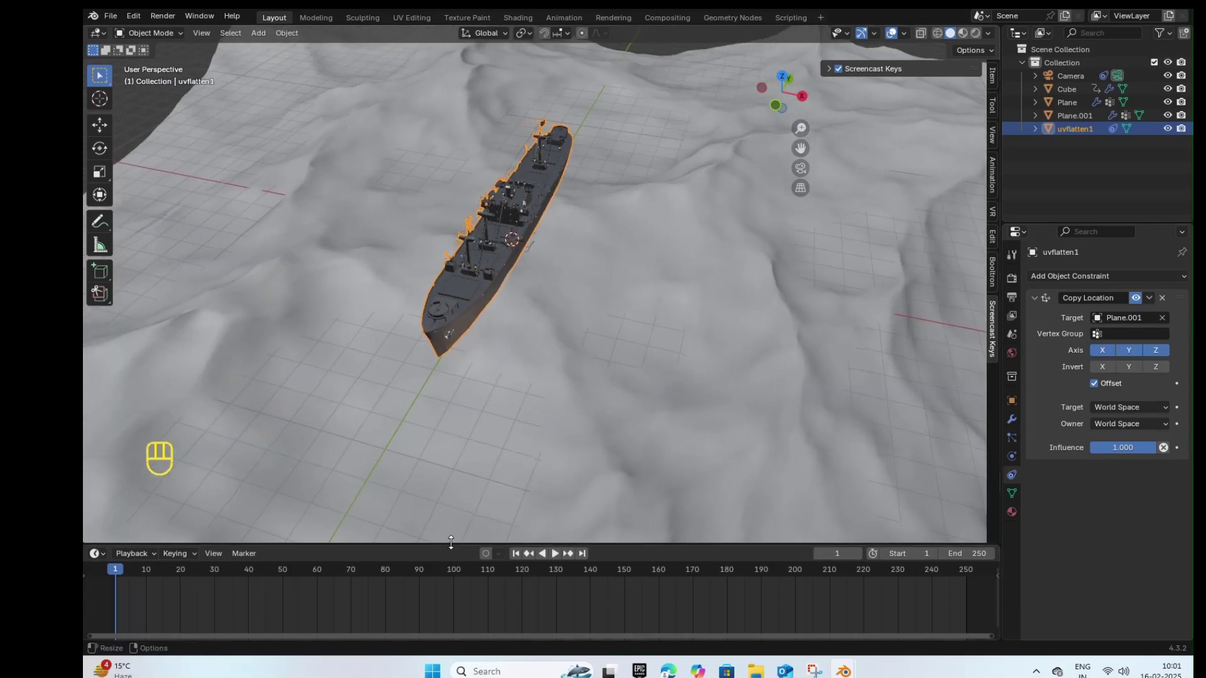
pyautogui.hotkey('ctrl', 's')
pyautogui.rightClick(480, 296)
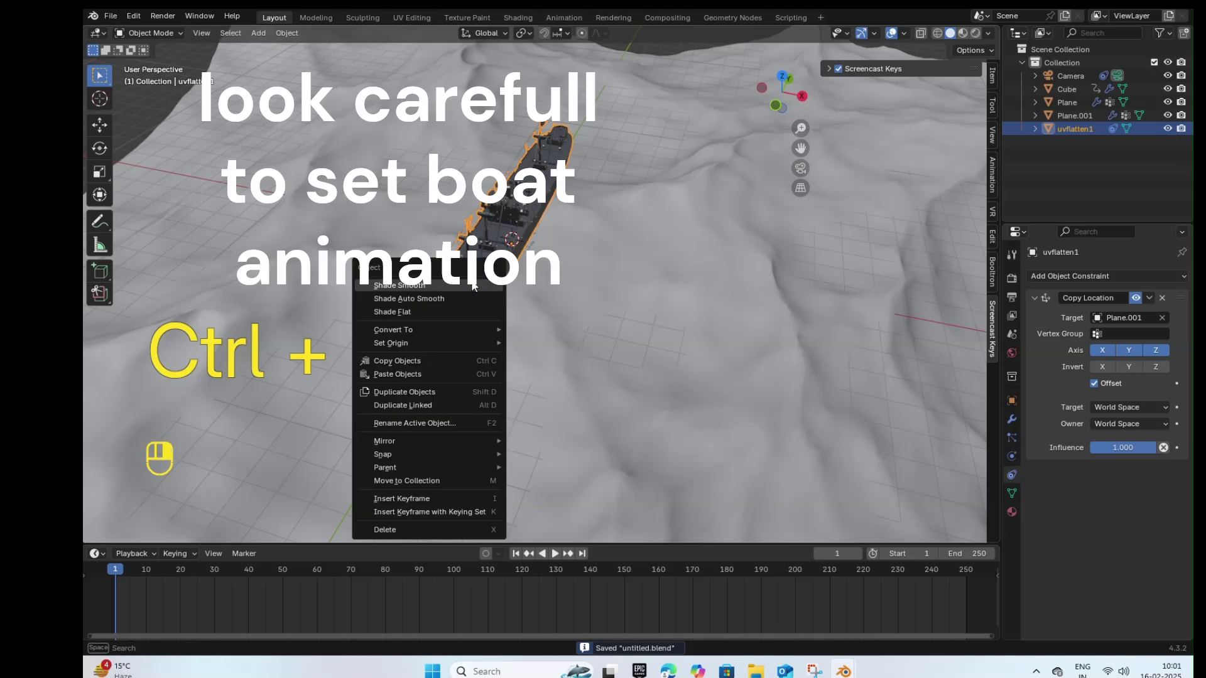
pyautogui.click(454, 497)
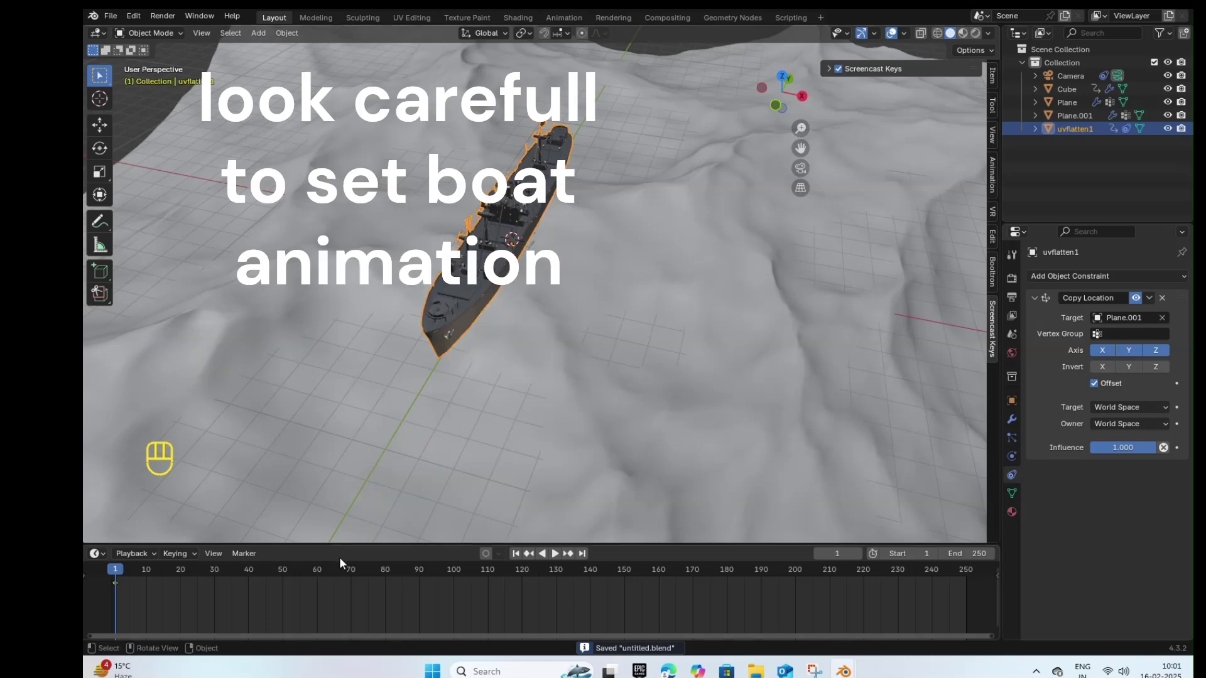
# Step: At frame 100, rotate the ship about 10.7° around the global Y axis and insert a Rotation keyframe
pyautogui.moveTo(110, 566); pyautogui.dragTo(453, 602)
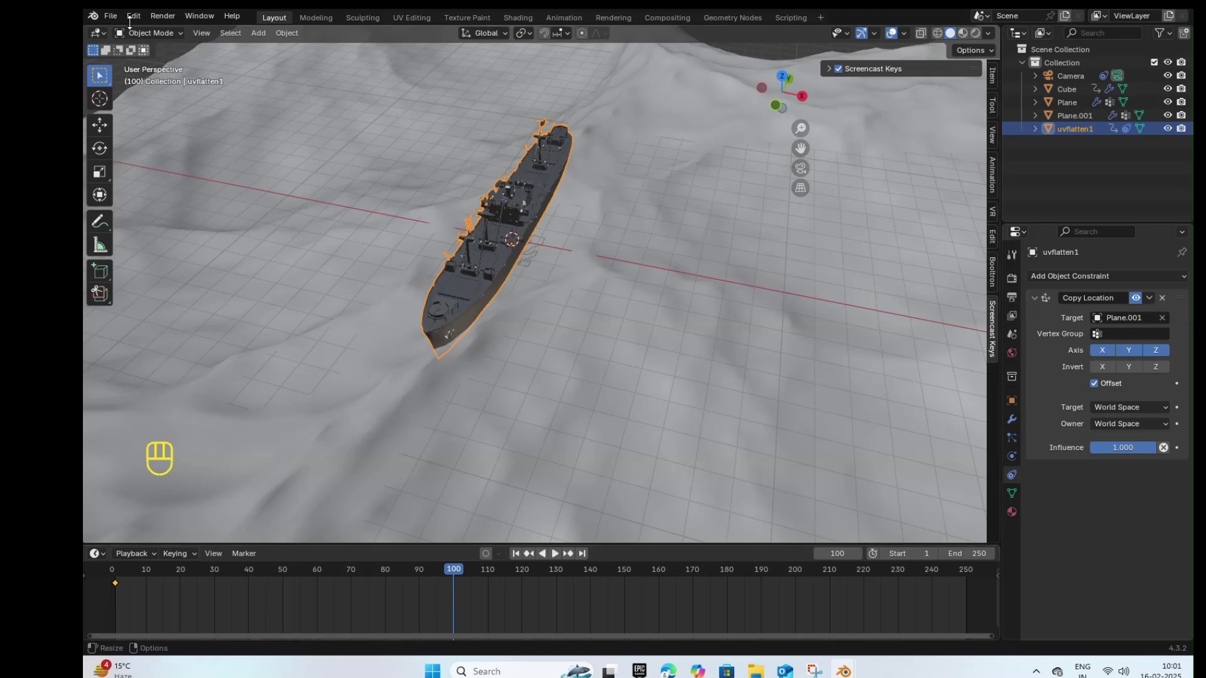
pyautogui.click(100, 149)
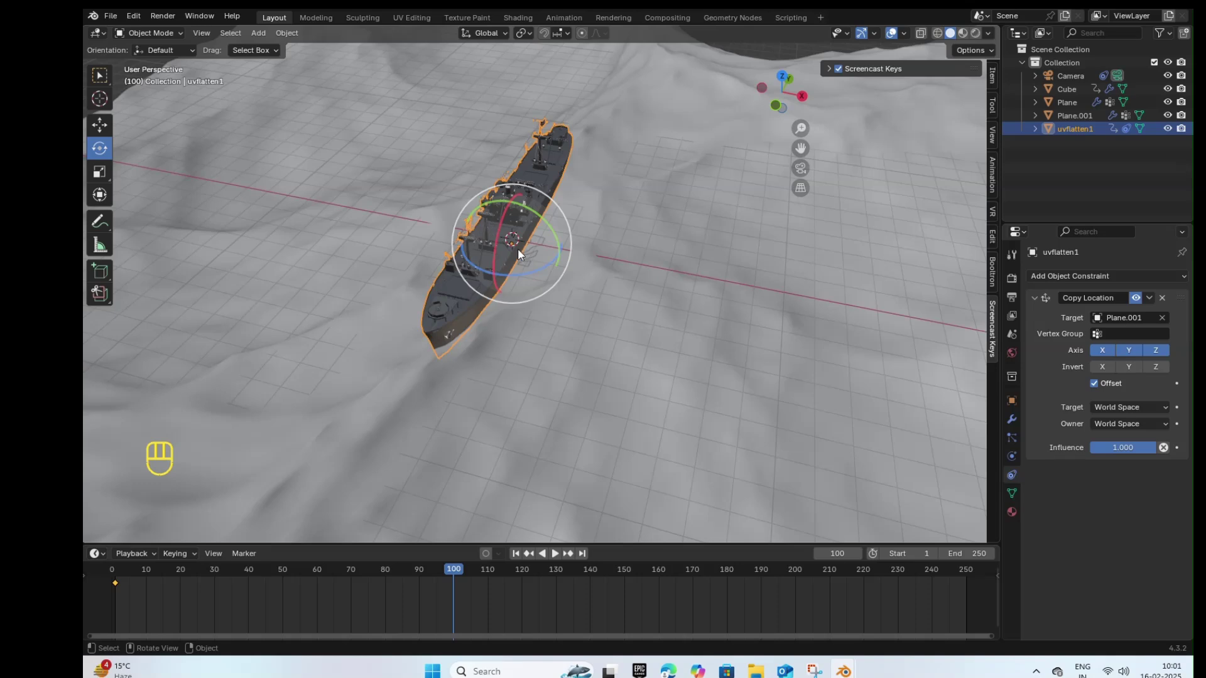
pyautogui.moveTo(536, 217)
pyautogui.mouseDown()
pyautogui.moveTo(558, 225)
pyautogui.moveTo(449, 217)
pyautogui.moveTo(552, 233)
pyautogui.mouseUp()
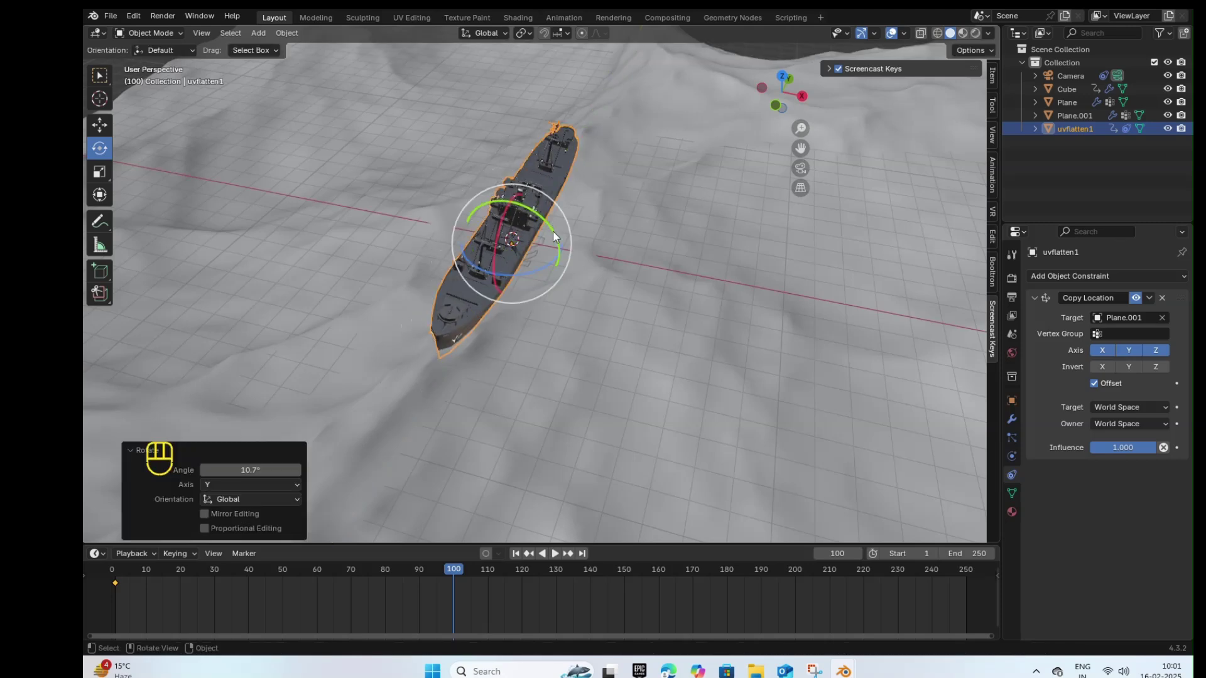
pyautogui.rightClick(480, 285)
pyautogui.click(481, 285)
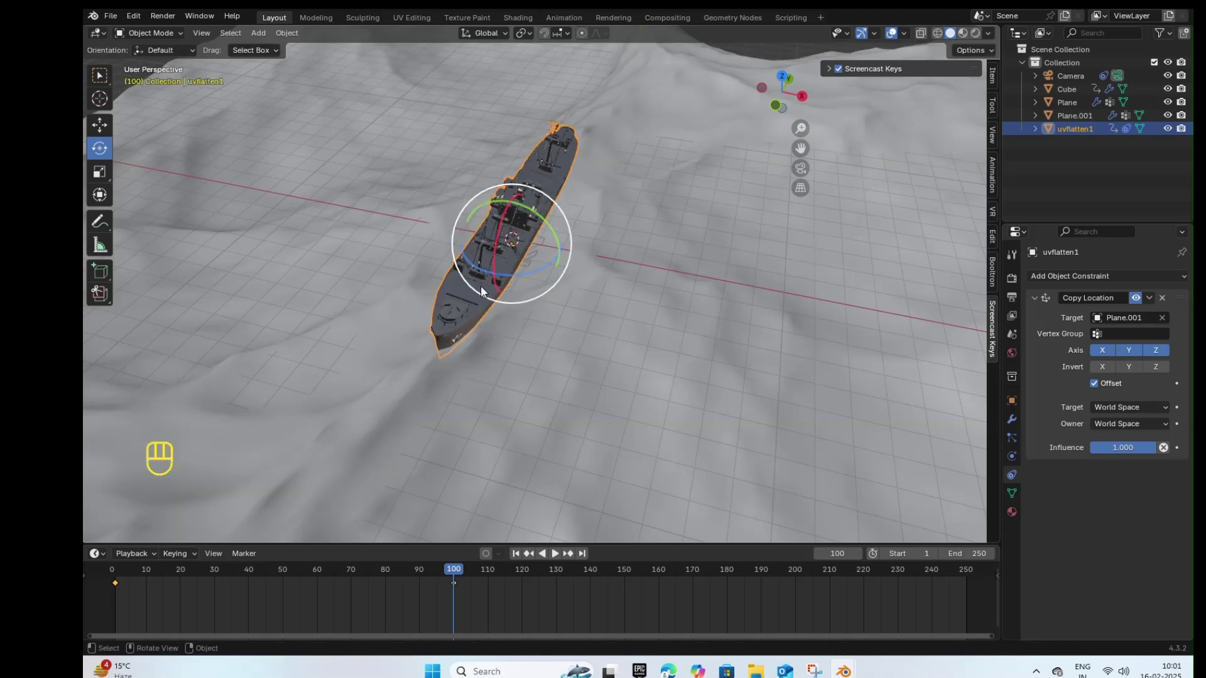
pyautogui.rightClick(481, 285)
pyautogui.click(476, 300)
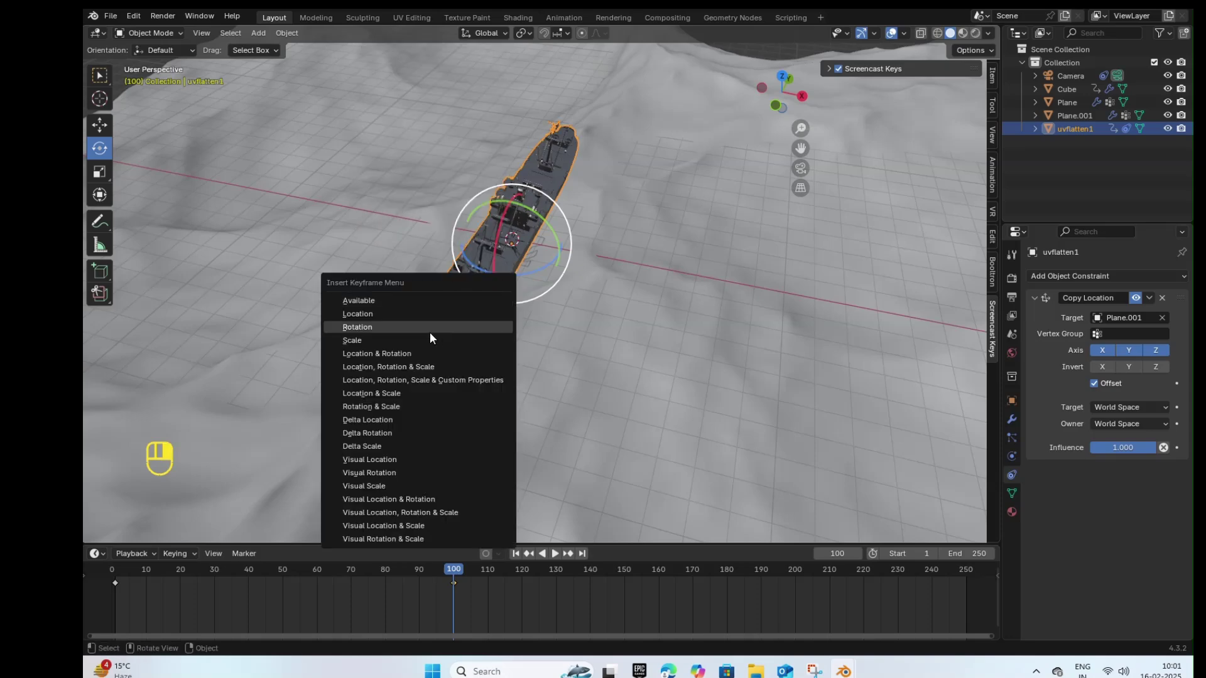
pyautogui.click(430, 331)
# Step: Preview the ship's keyframed tilt through the camera up to frame 250, and return to the first frame
pyautogui.click(800, 168)
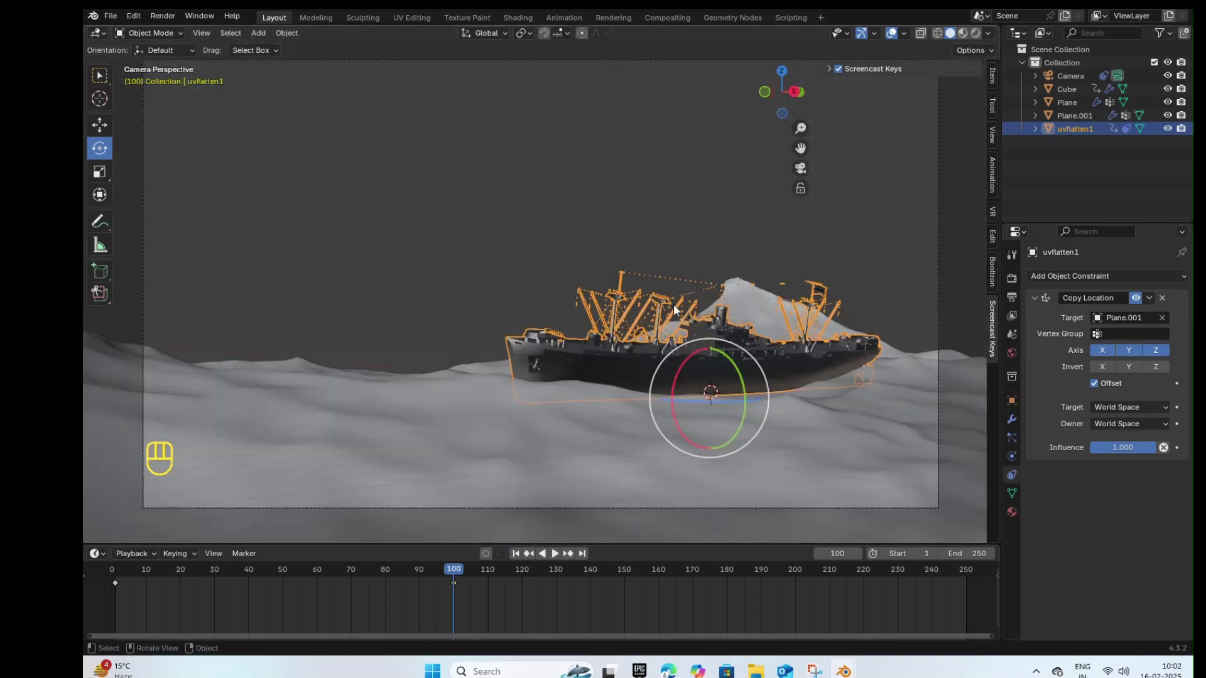
pyautogui.click(608, 204)
pyautogui.press('space')
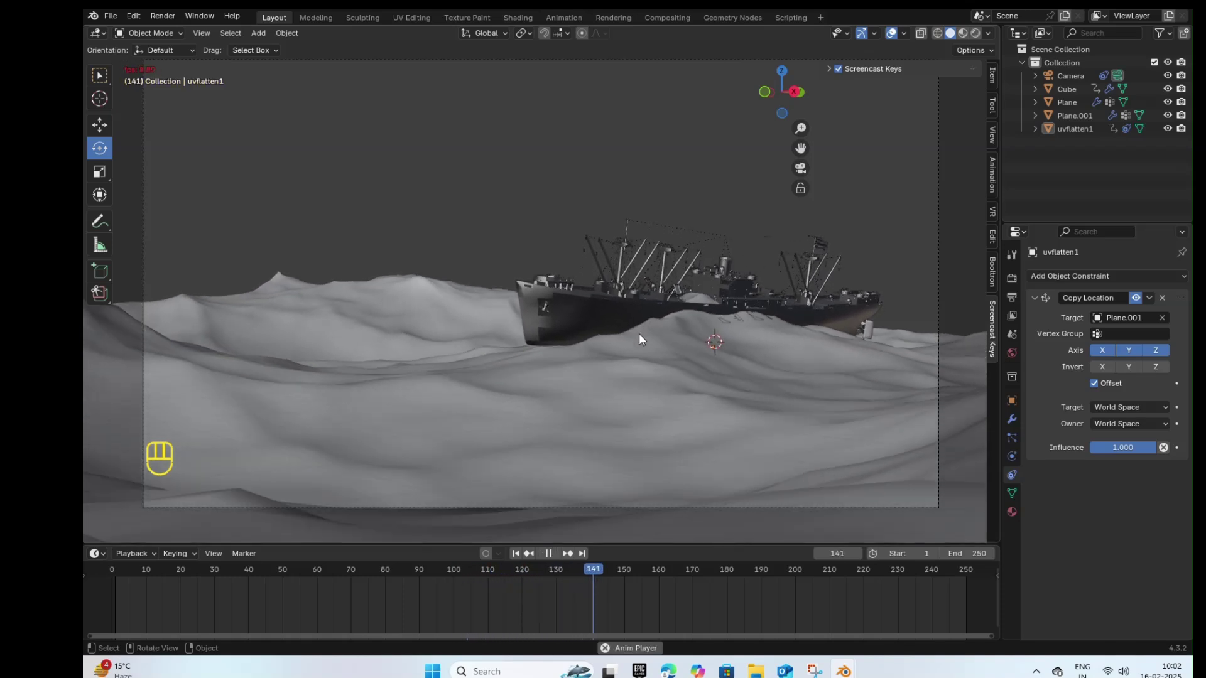
pyautogui.press('space')
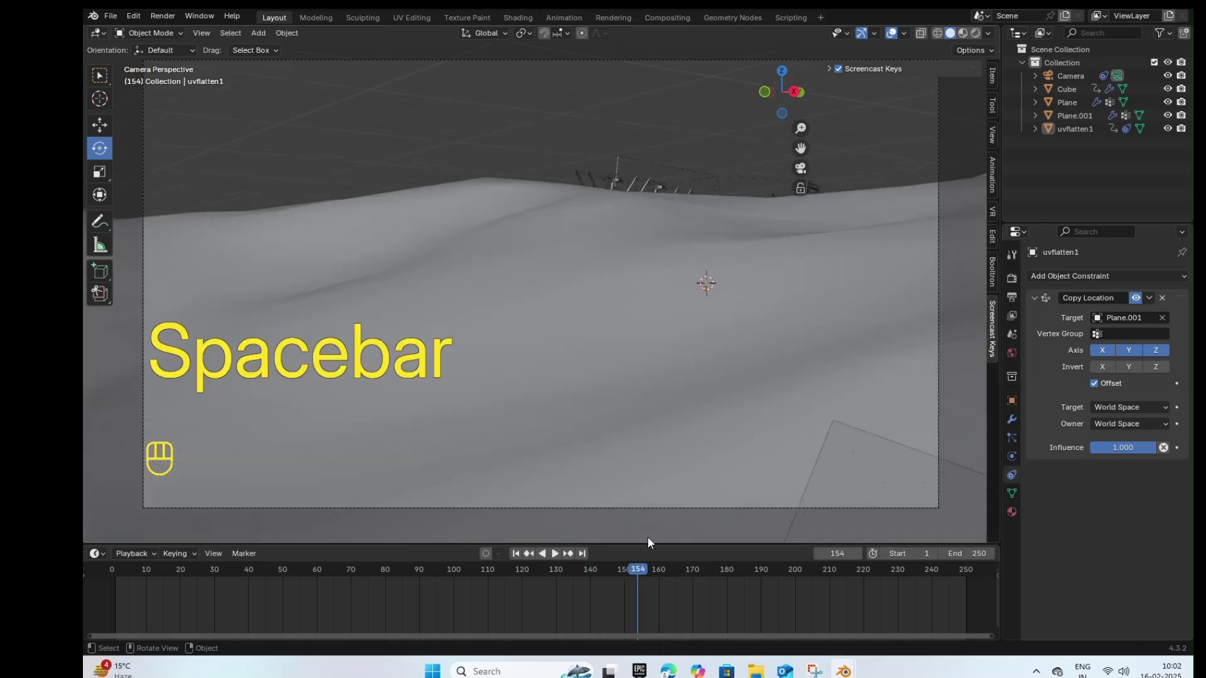
pyautogui.press('space')
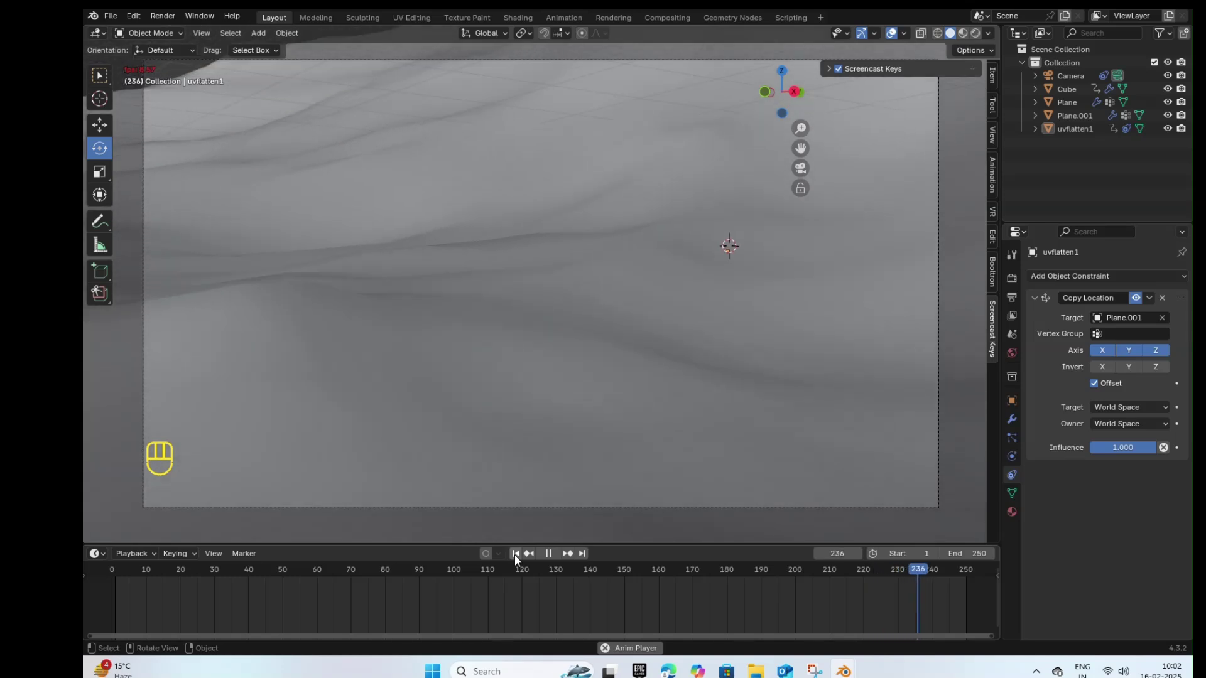
pyautogui.press('space')
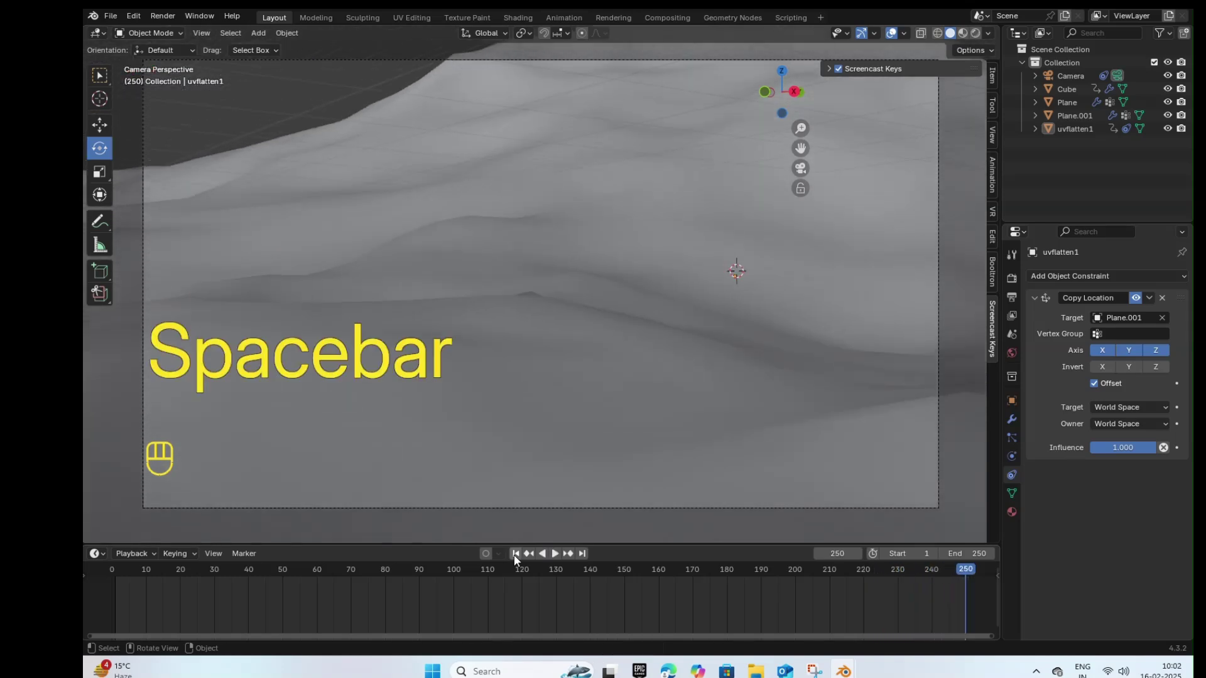
pyautogui.click(513, 555)
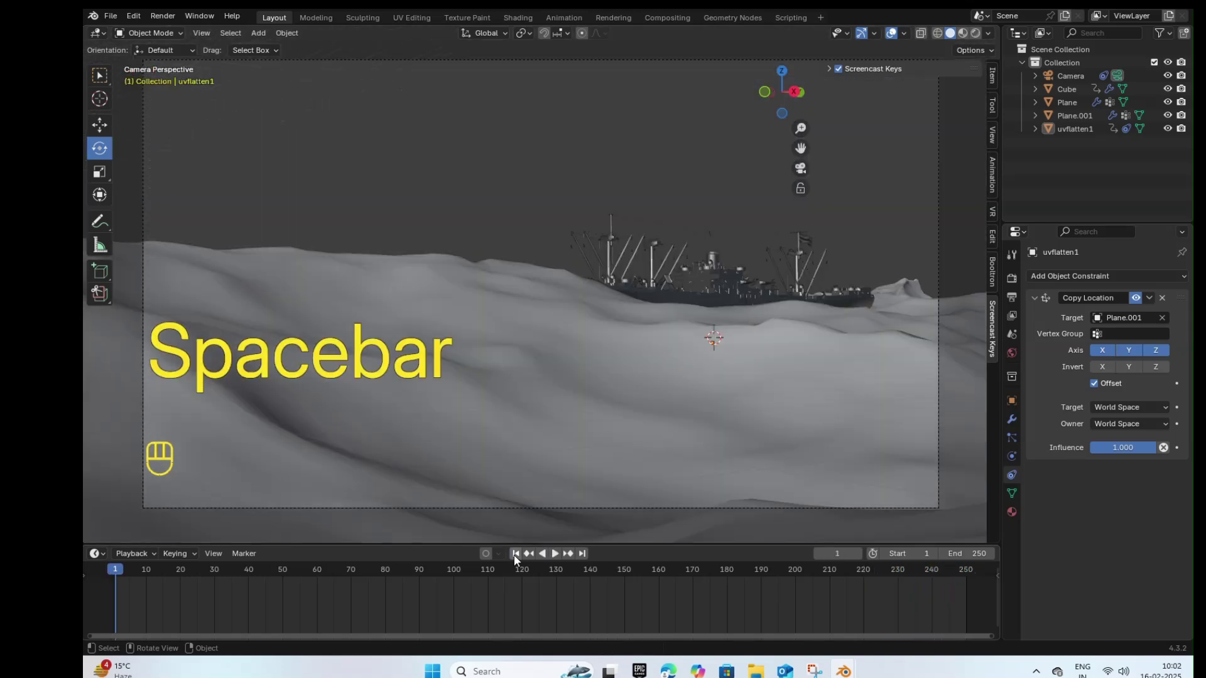
# Step: Move the camera freehand by about -0.42 m in X, 0.47 m in Y and 1.61 m in Z
pyautogui.click(800, 168)
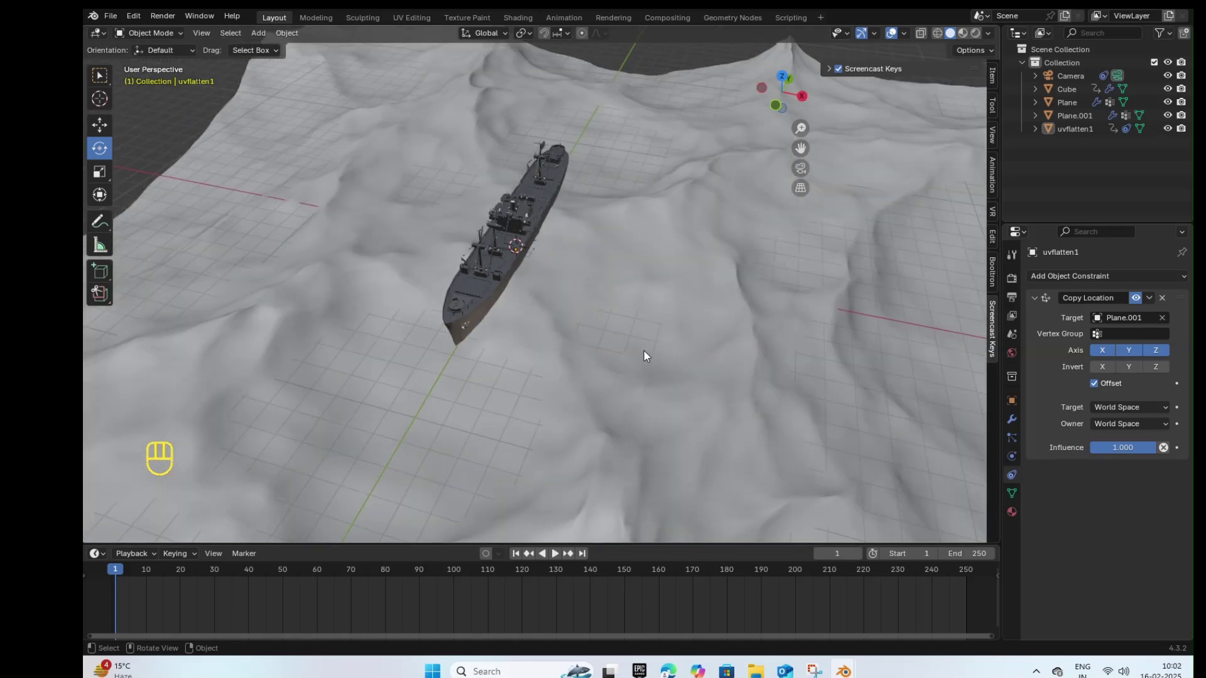
pyautogui.keyDown('alt'); pyautogui.moveTo(643, 350); pyautogui.dragTo(609, 334); pyautogui.keyUp('alt')
pyautogui.scroll(-6, 612, 326)
pyautogui.click(645, 347)
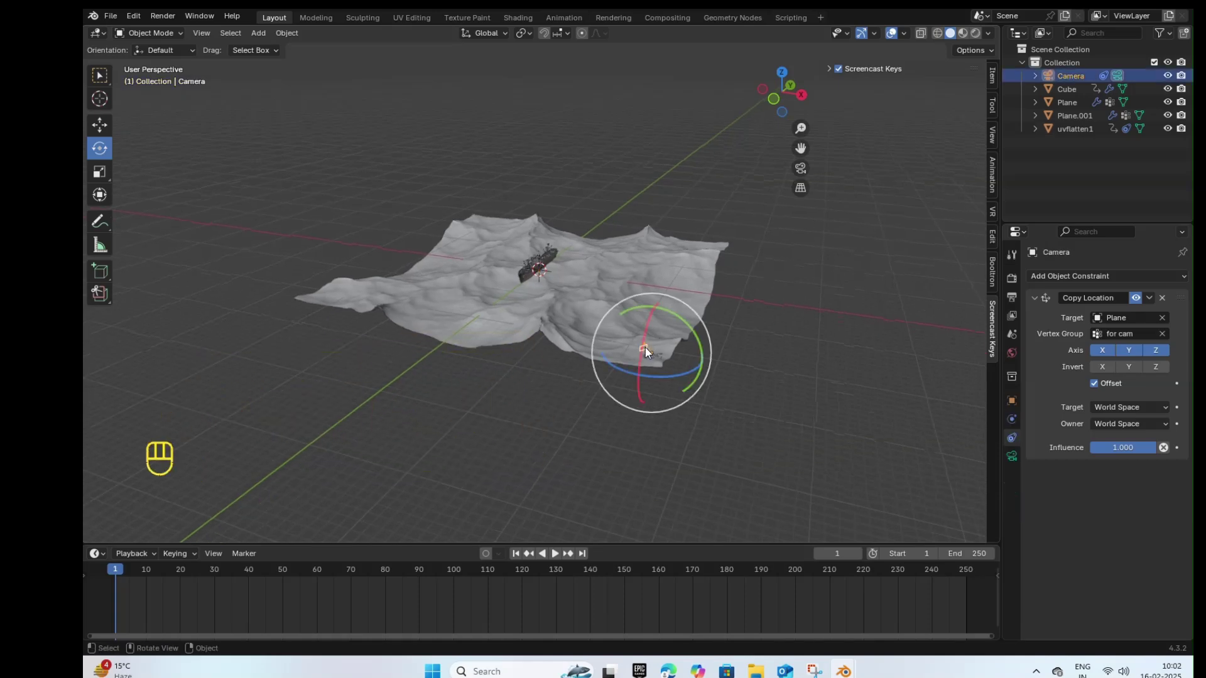
pyautogui.press('g')
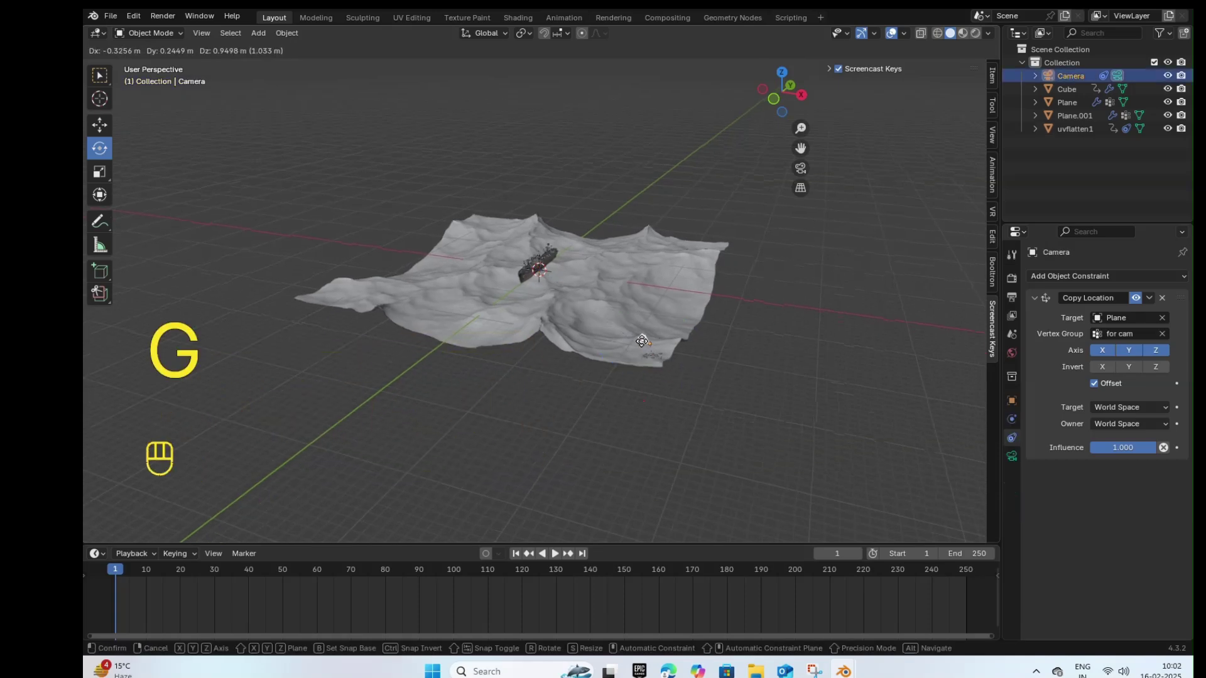
pyautogui.click(641, 336)
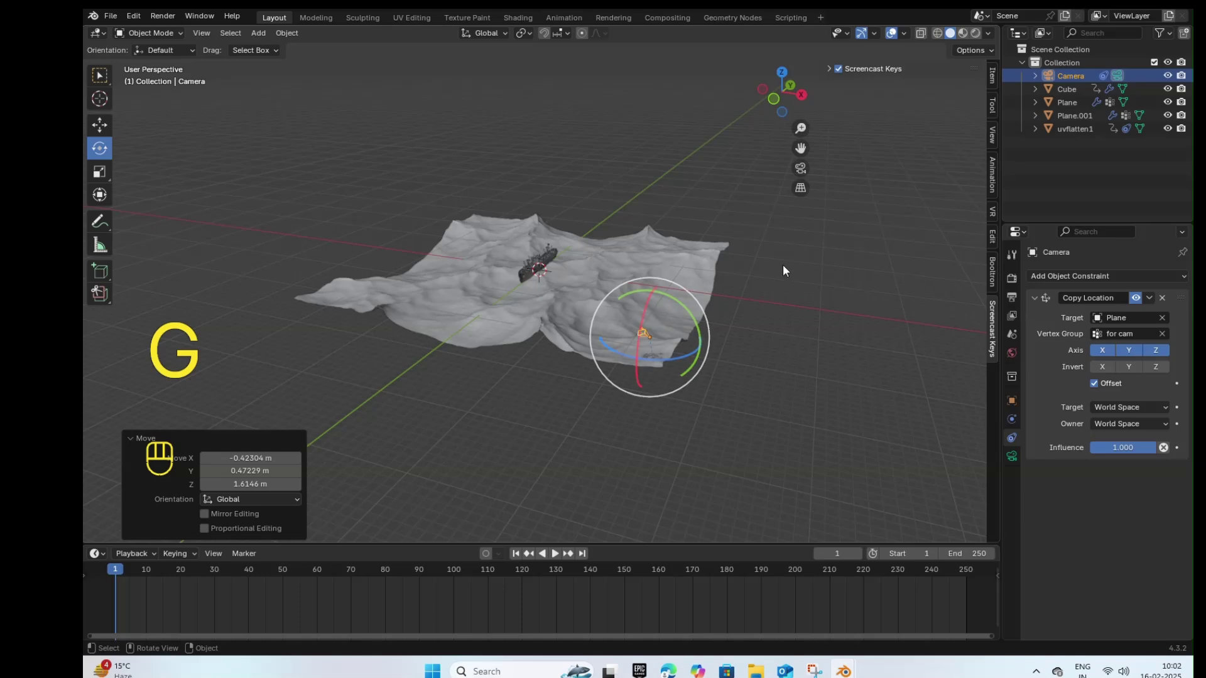
# Step: Play the animation from the raised camera, select the ship, and stop playback at about frame 84
pyautogui.click(799, 168)
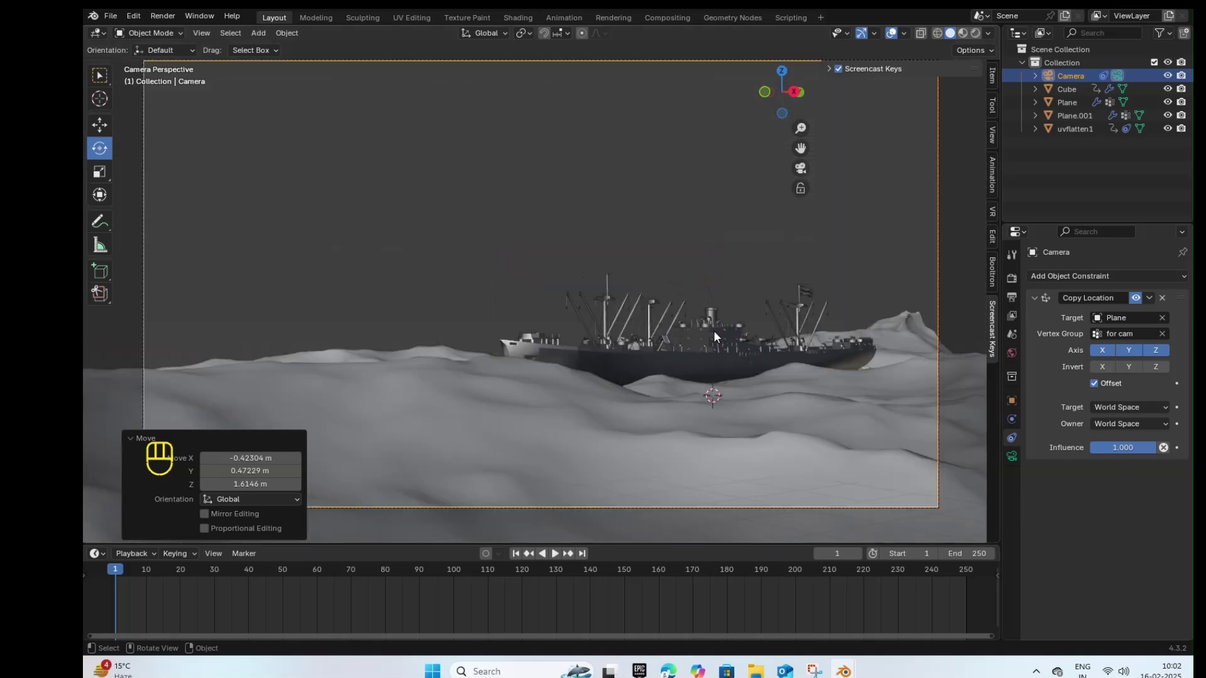
pyautogui.press('space')
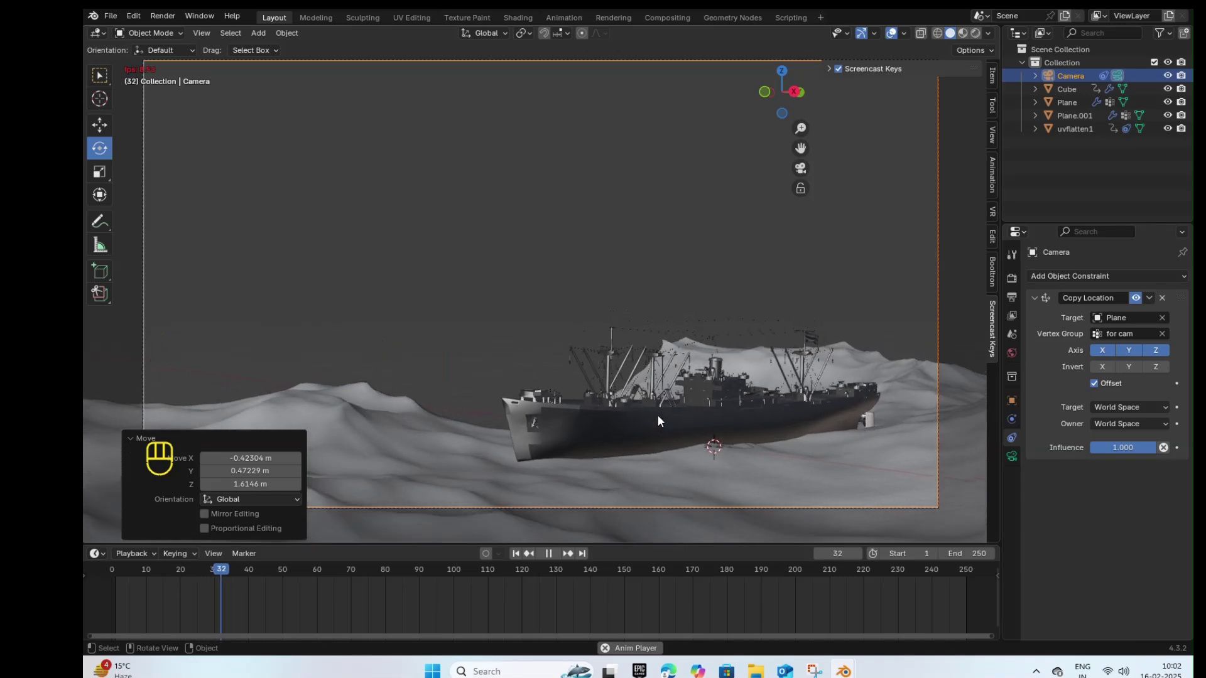
pyautogui.click(657, 423)
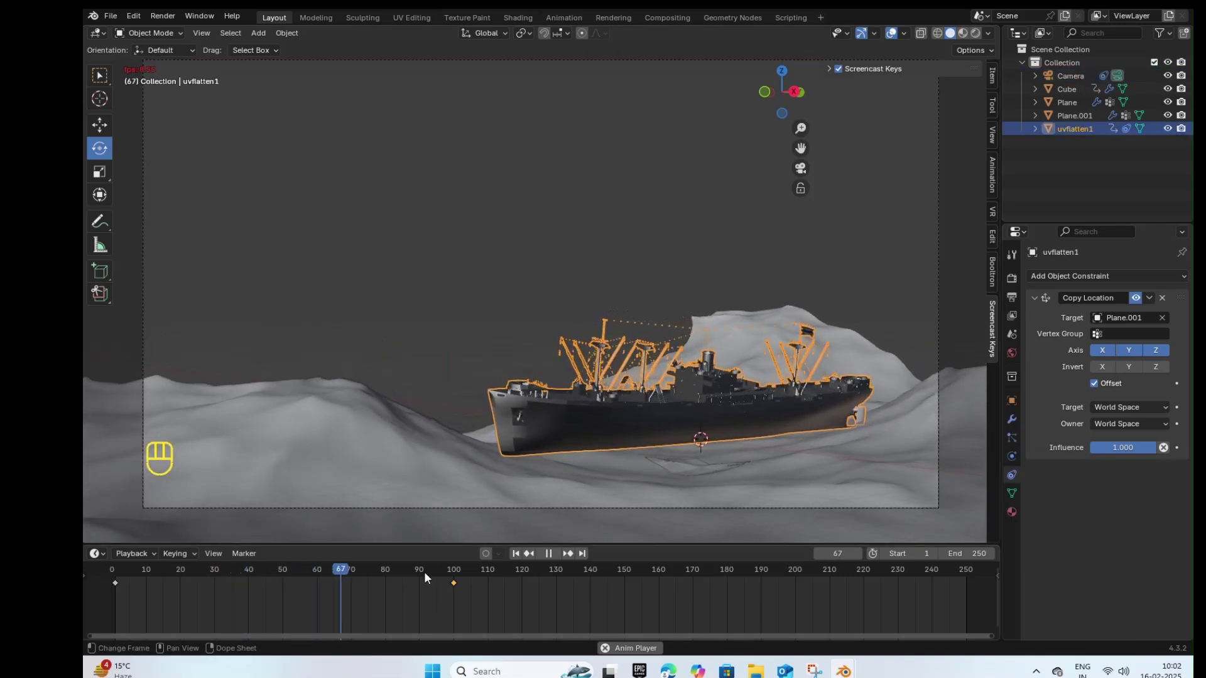
pyautogui.click(549, 553)
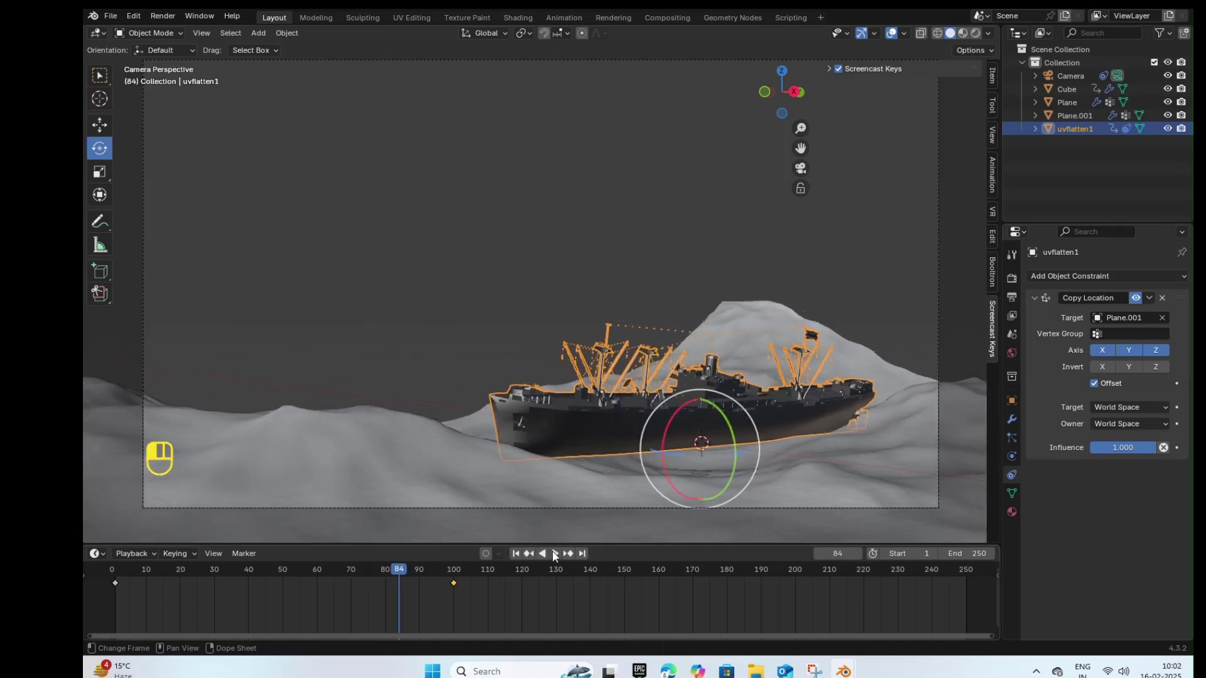
# Step: Preview the ship's motion on the waves between about frames 41 and 93, and stop at frame 75
pyautogui.moveTo(396, 567); pyautogui.dragTo(268, 582)
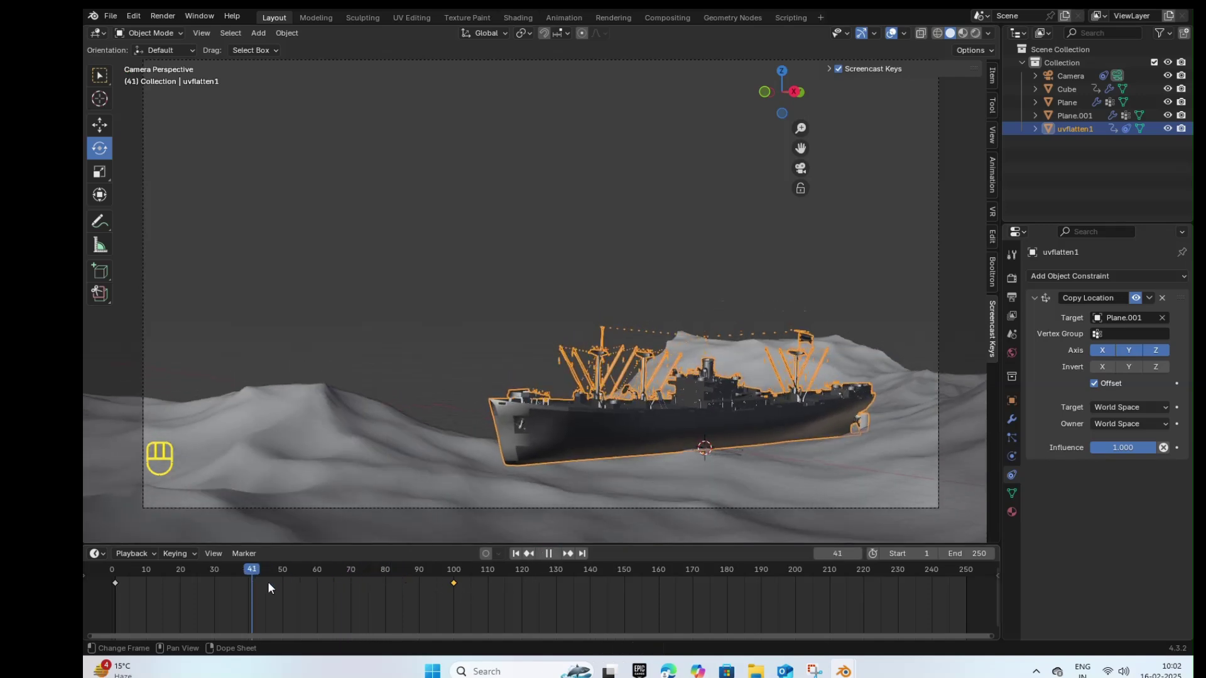
pyautogui.press('space')
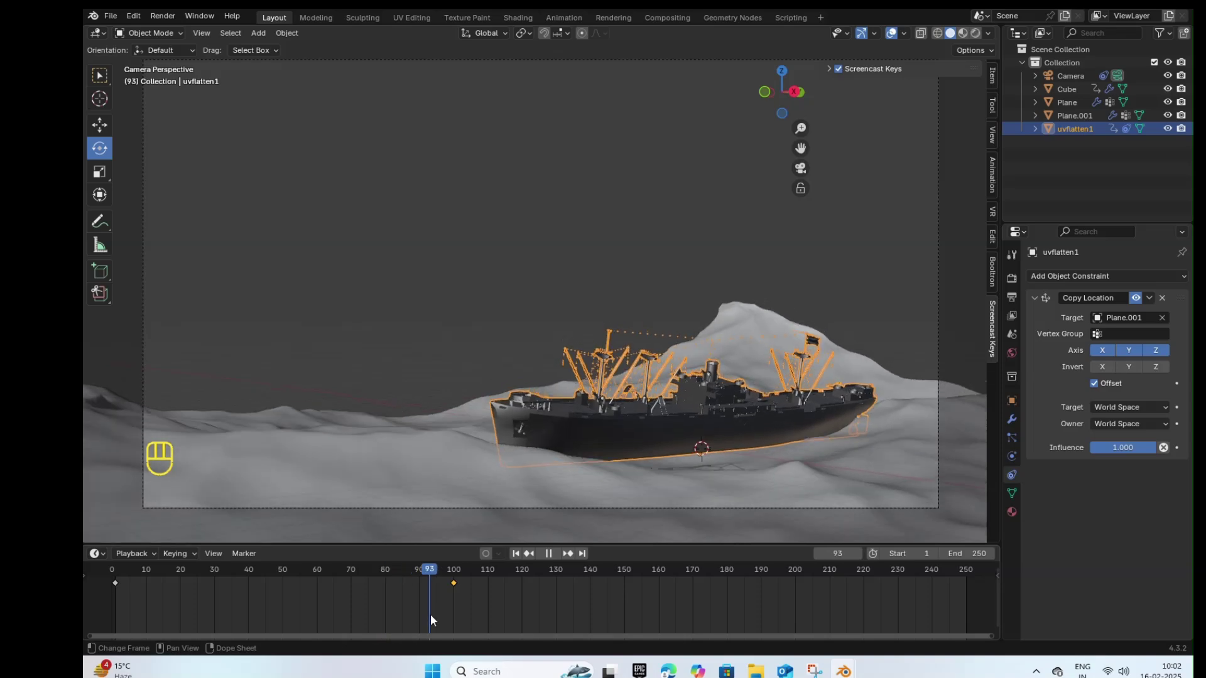
pyautogui.moveTo(464, 629); pyautogui.dragTo(368, 632)
pyautogui.press('v')
pyautogui.press('space')
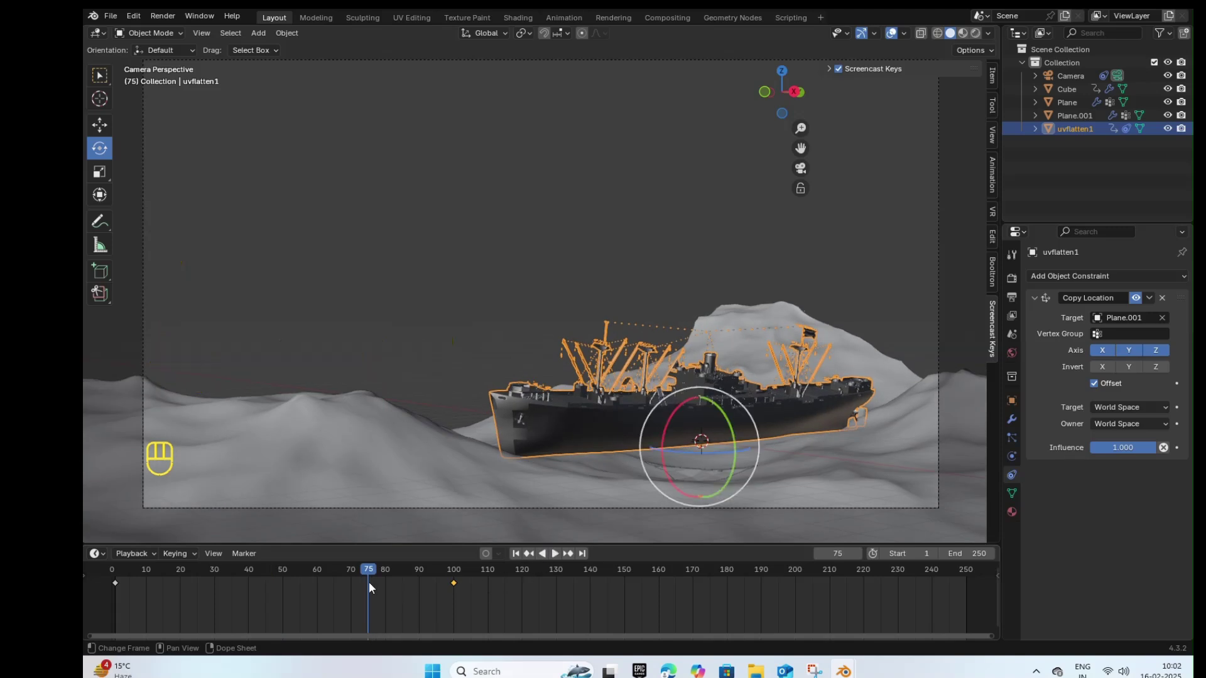
# Step: Insert a keyframe for the ship at frame 100
pyautogui.moveTo(365, 572); pyautogui.dragTo(454, 613)
pyautogui.rightClick(558, 425)
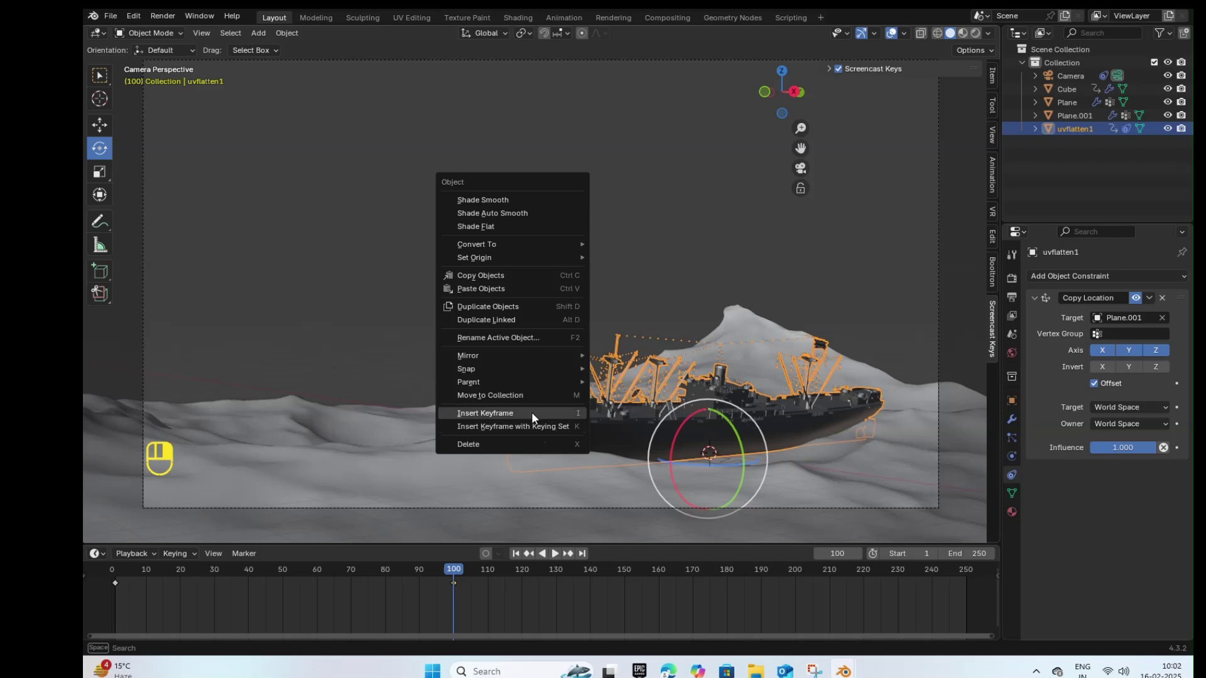
pyautogui.click(531, 412)
# Step: At frame 161, rotate the ship about 4.42° around the global X axis
pyautogui.press('space')
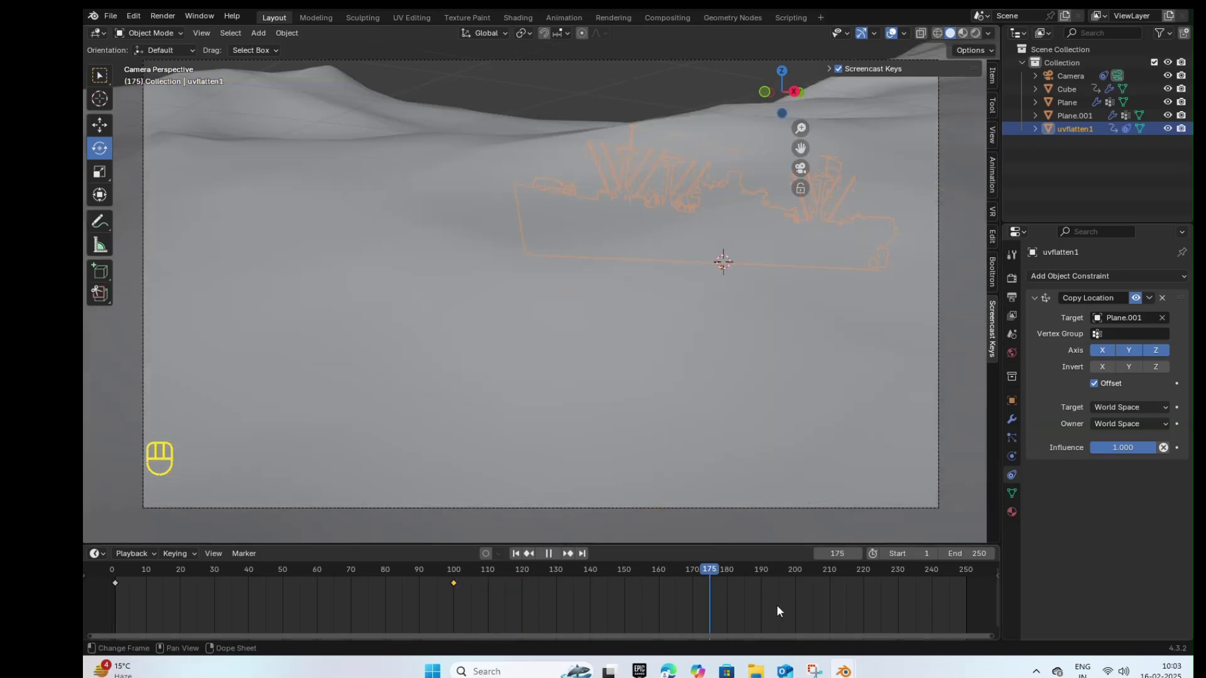
pyautogui.moveTo(776, 605); pyautogui.dragTo(626, 669)
pyautogui.press('r')
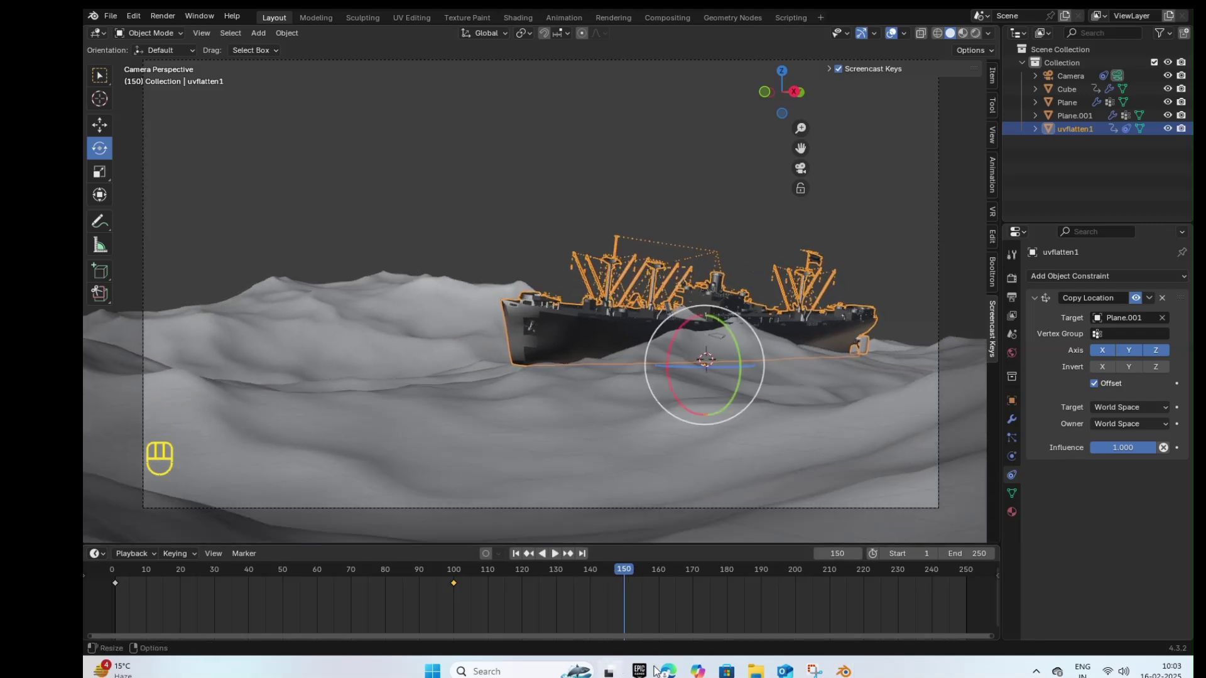
pyautogui.moveTo(624, 570); pyautogui.dragTo(658, 585)
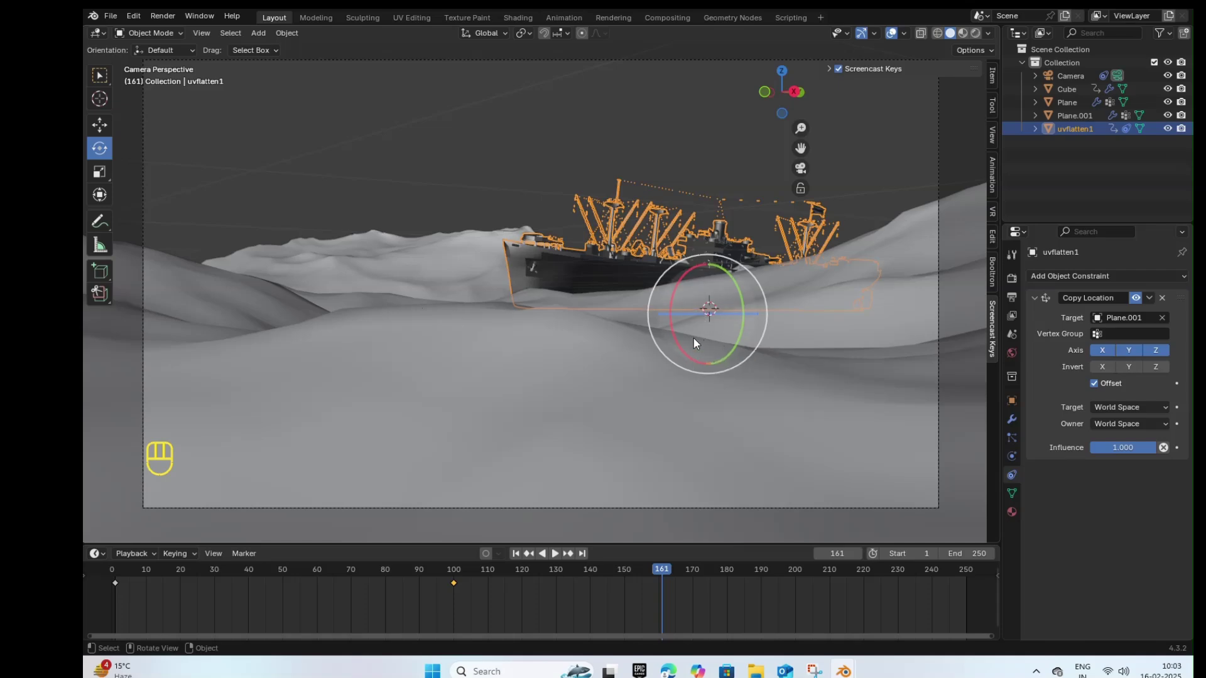
pyautogui.moveTo(681, 349)
pyautogui.mouseDown()
pyautogui.moveTo(670, 342)
pyautogui.moveTo(683, 357)
pyautogui.moveTo(670, 347)
pyautogui.moveTo(681, 345)
pyautogui.mouseUp()
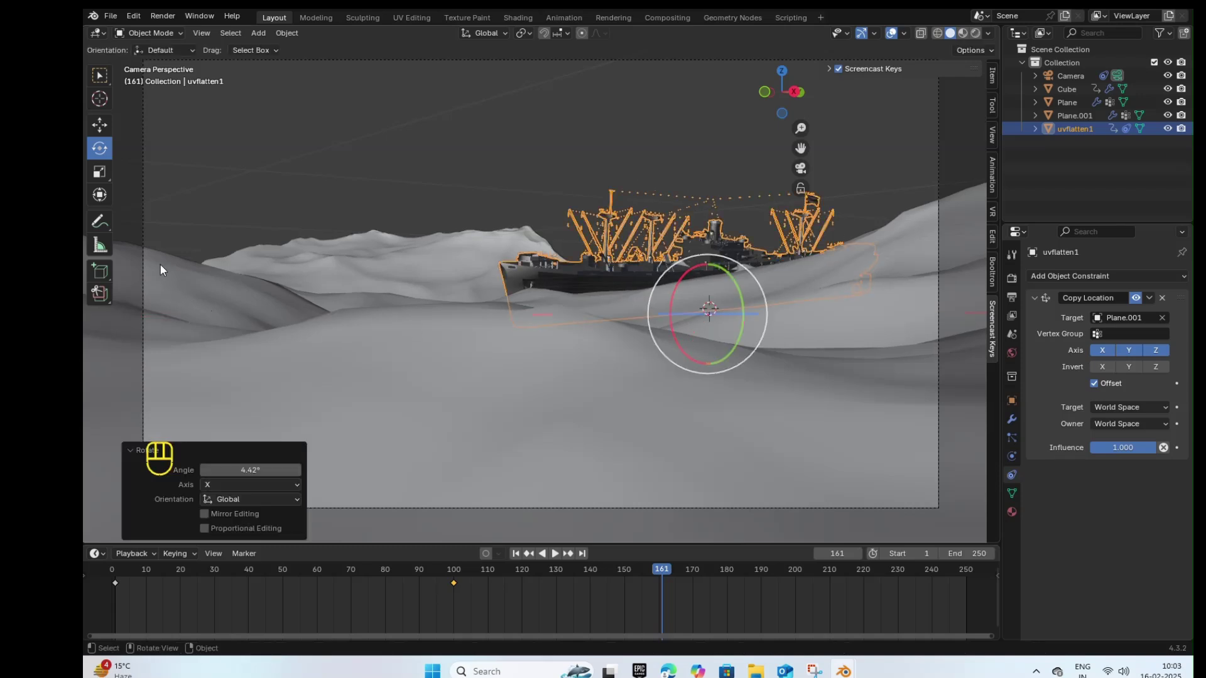
# Step: Raise the ship about 1.28 m along global Z and insert Location & Rotation keyframes at frame 161
pyautogui.click(98, 127)
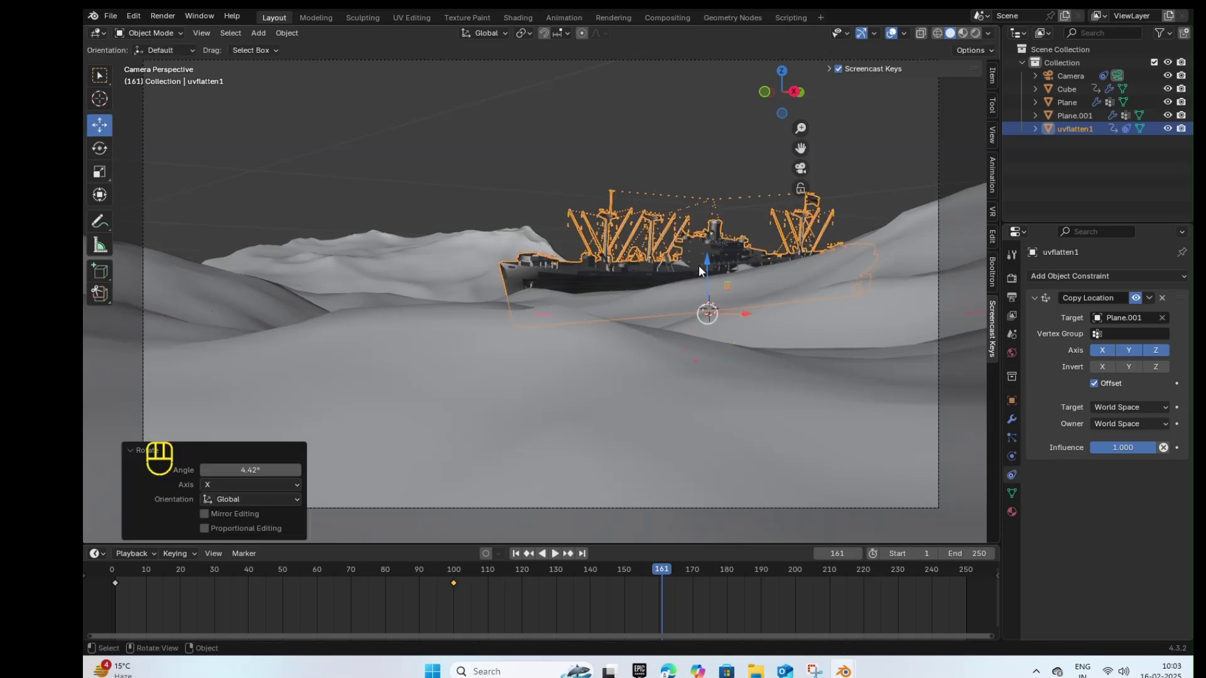
pyautogui.moveTo(707, 274); pyautogui.dragTo(696, 226)
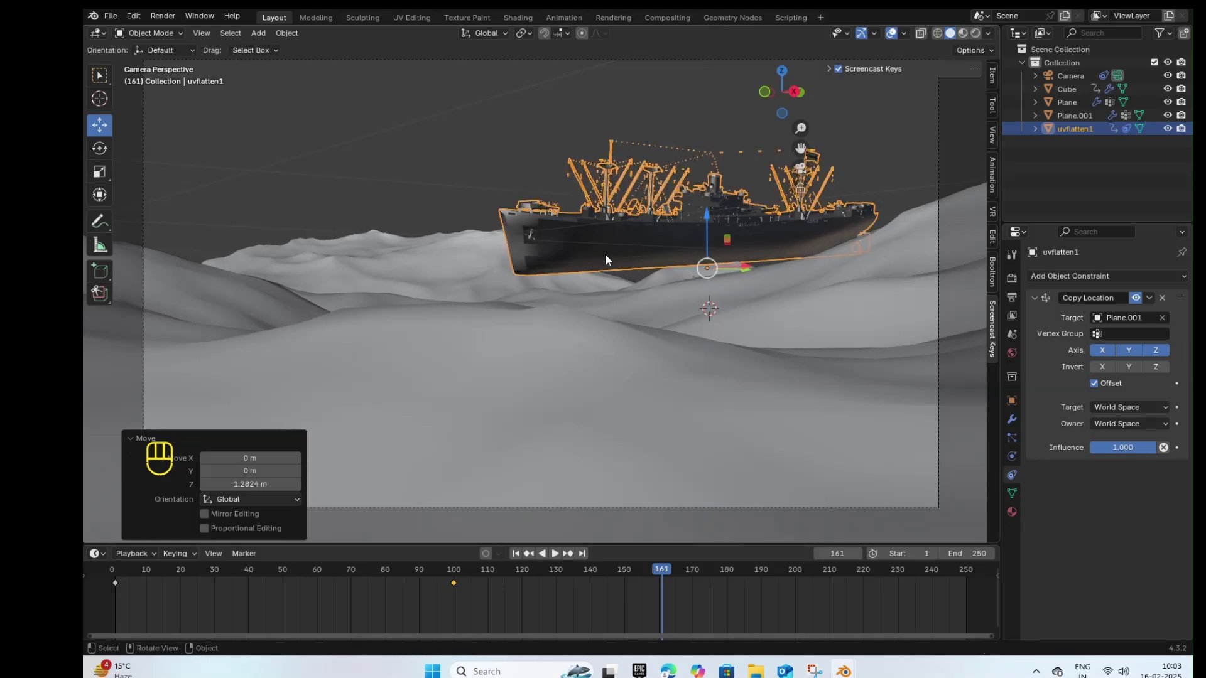
pyautogui.rightClick(604, 254)
pyautogui.click(597, 254)
pyautogui.rightClick(597, 255)
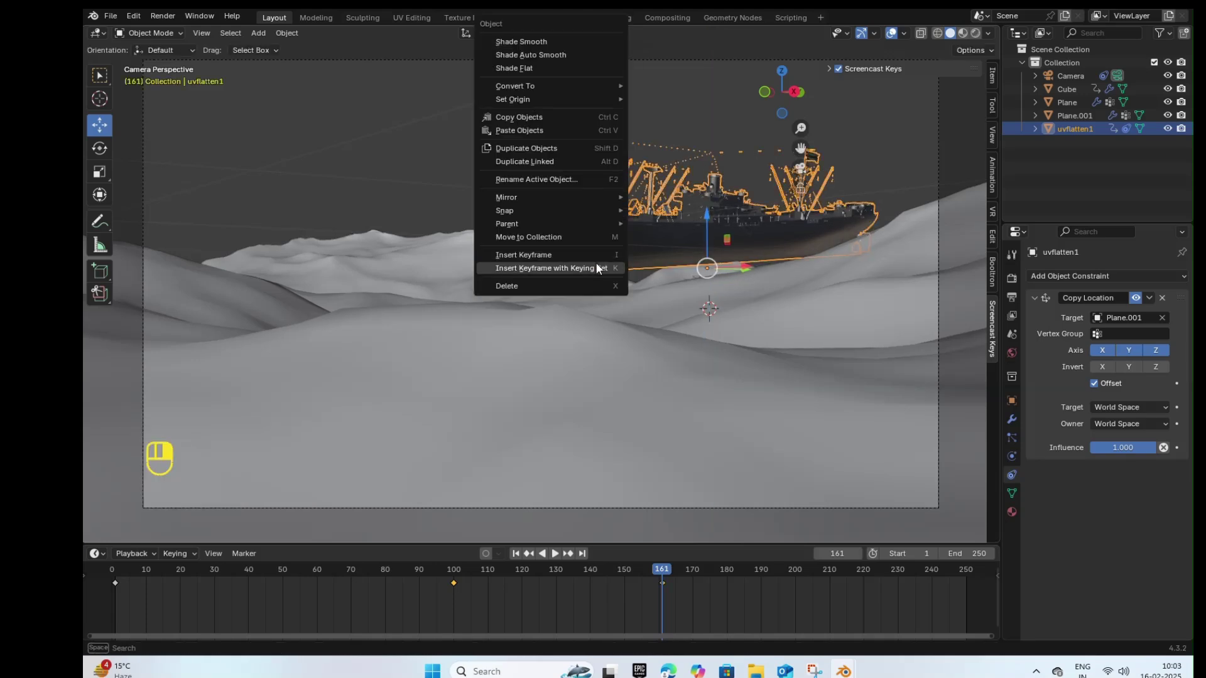
pyautogui.click(597, 268)
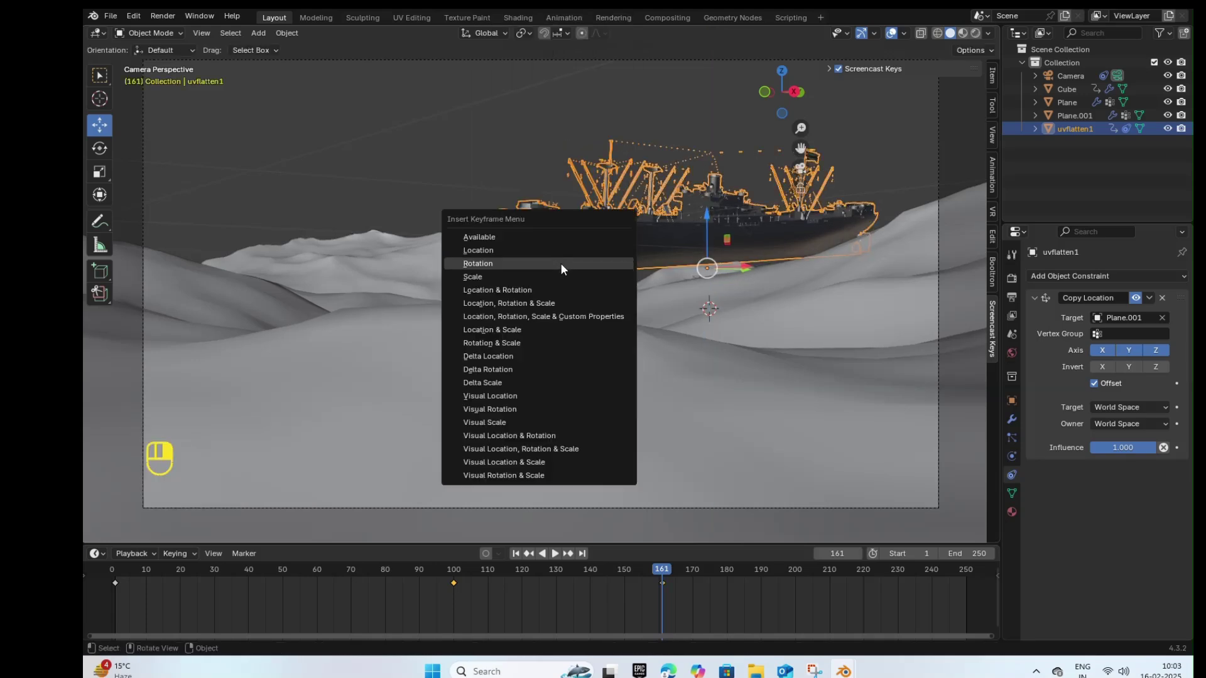
pyautogui.click(506, 284)
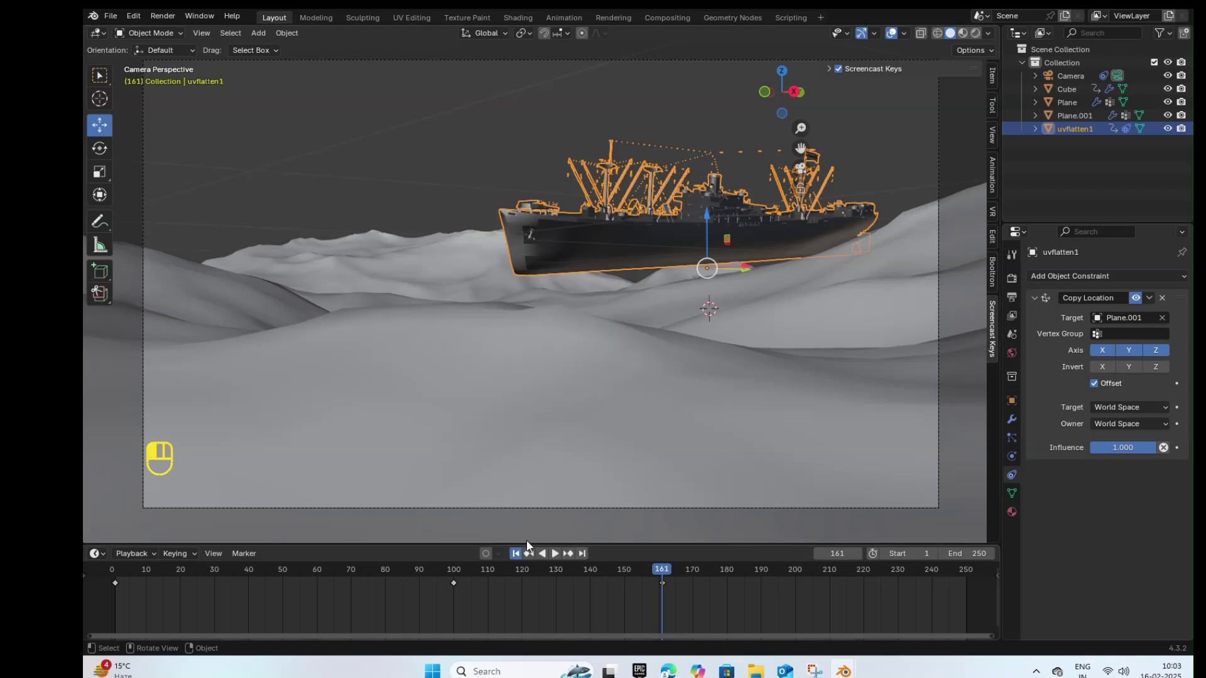
# Step: Play the ship's keyframed motion from the first frame, save the file, and stop playback at frame 4
pyautogui.click(516, 553)
pyautogui.press('space')
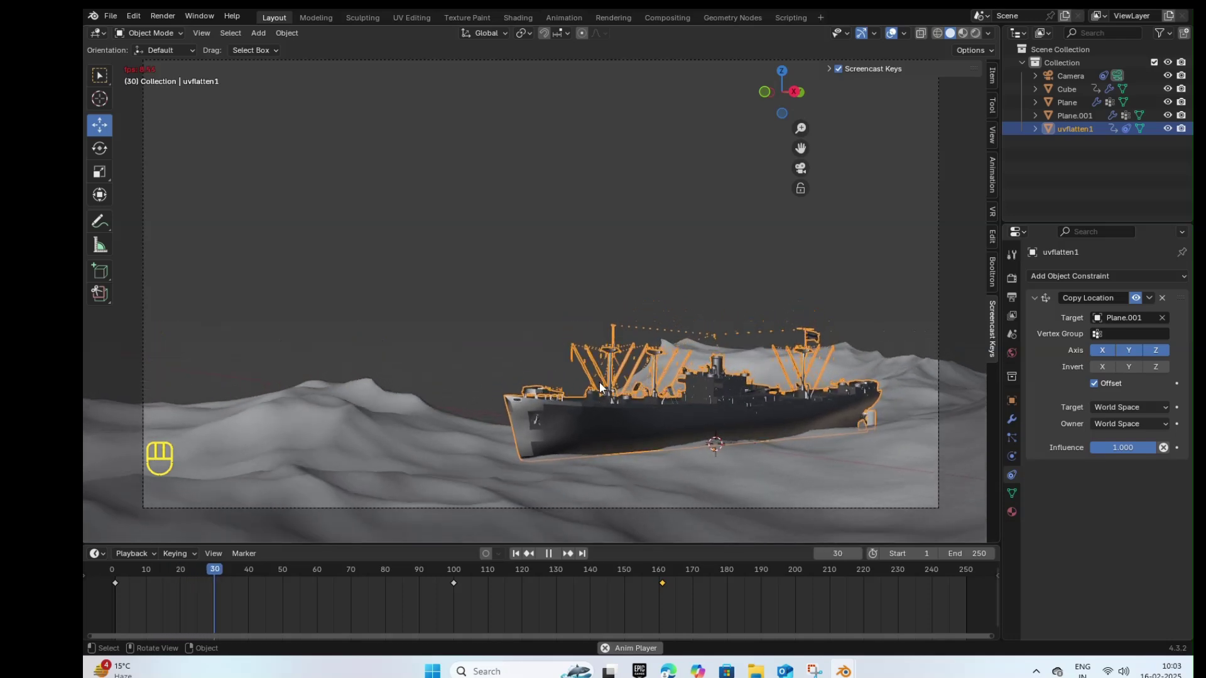
pyautogui.hotkey('ctrl', 's')
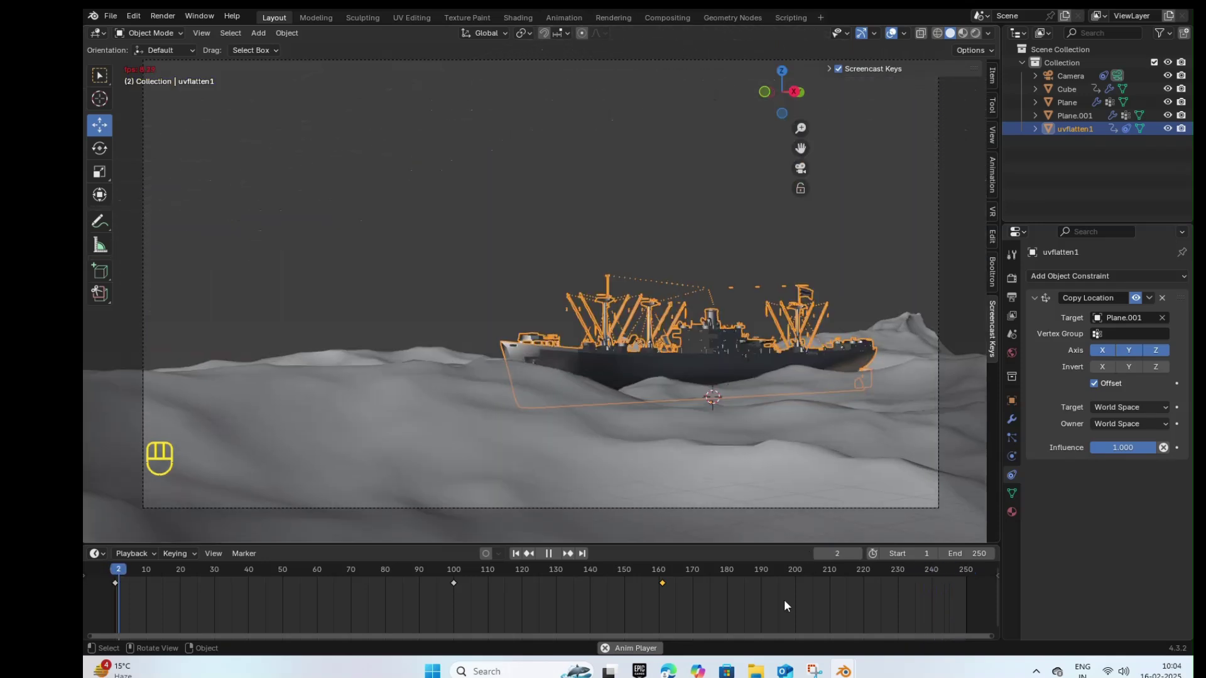
pyautogui.press('space')
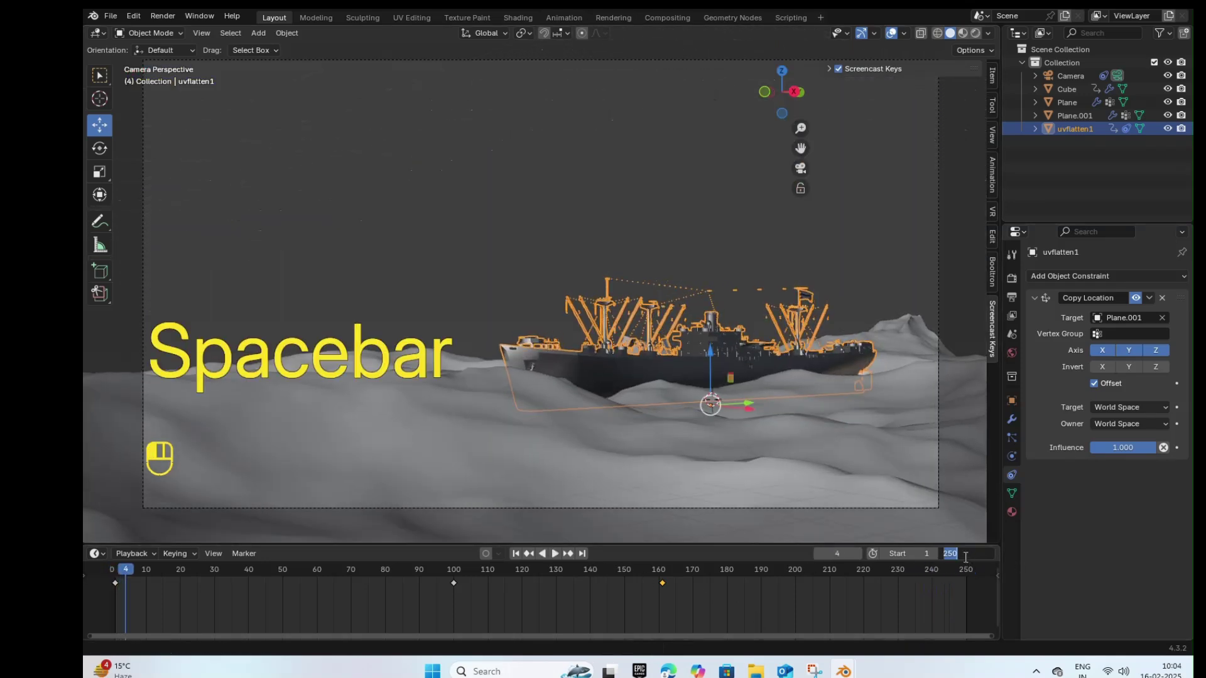
# Step: Set the animation's end frame to 350
pyautogui.write('35')
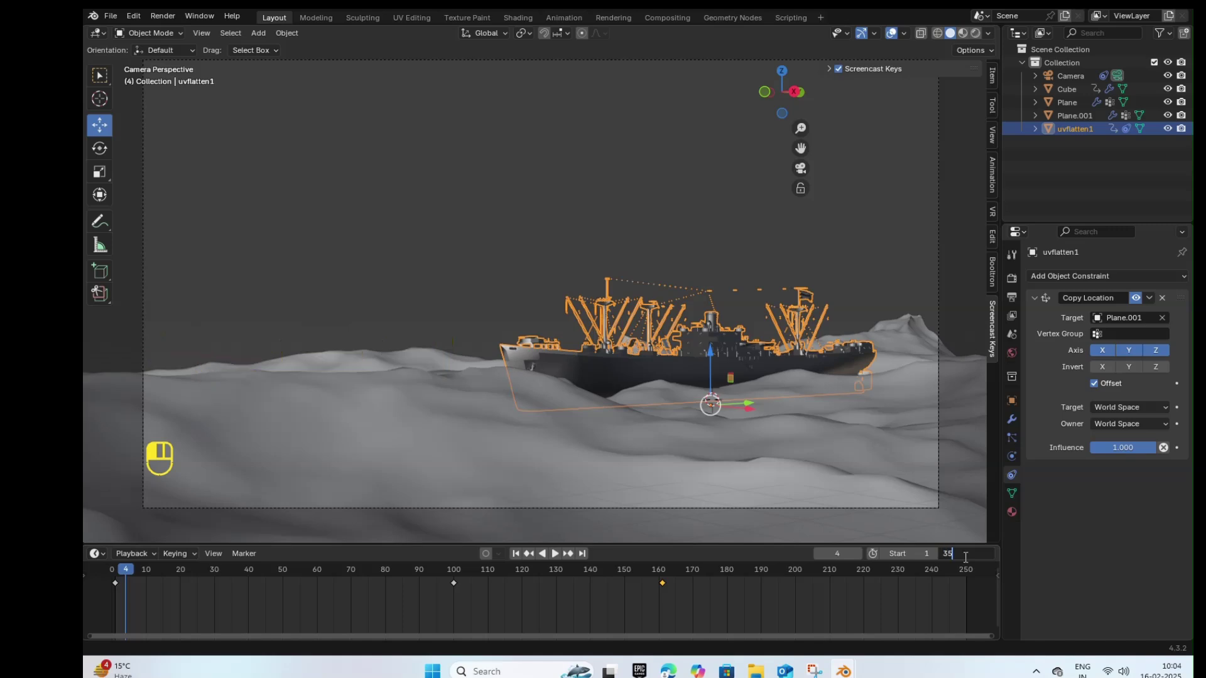
pyautogui.write('0')
pyautogui.press('Return')
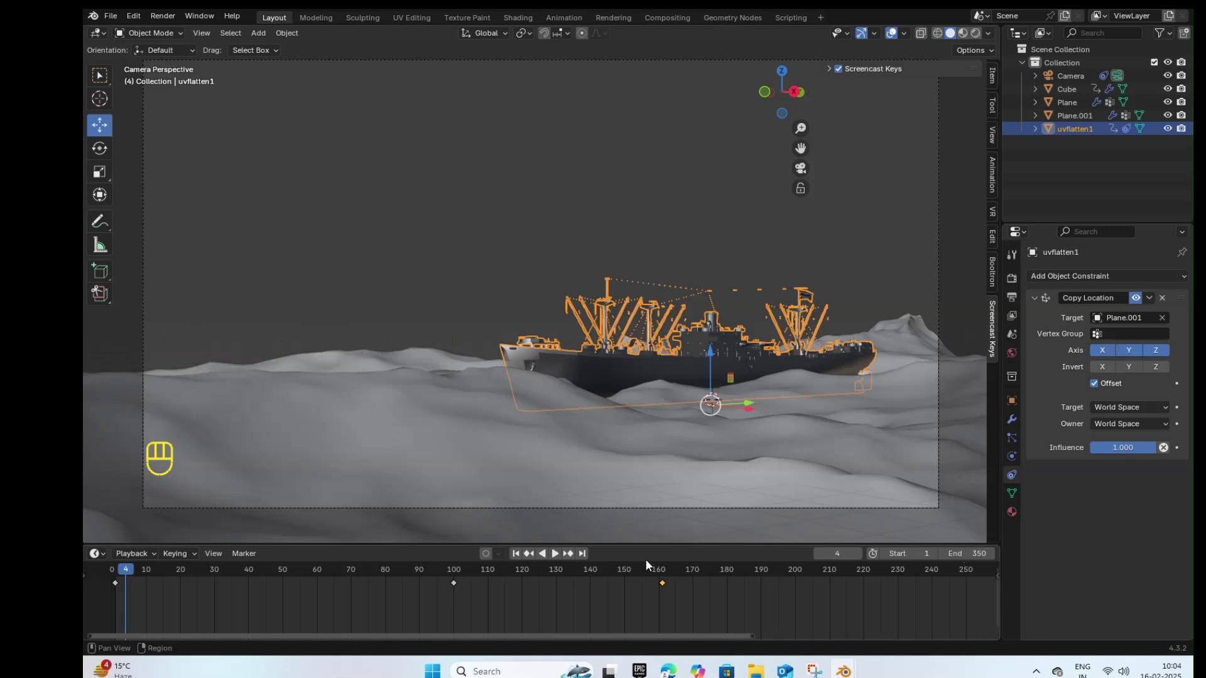
# Step: Preview the extended animation up to frame 273, return to the first frame, and save the file
pyautogui.moveTo(139, 583); pyautogui.dragTo(947, 657)
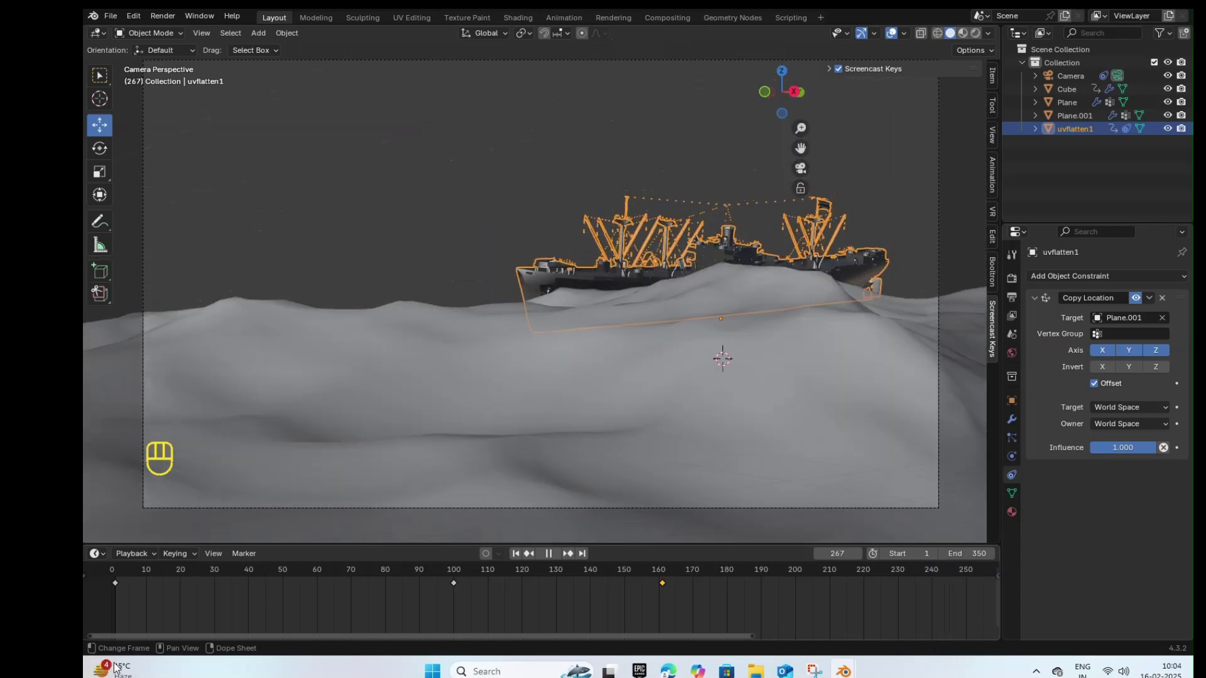
pyautogui.press('space')
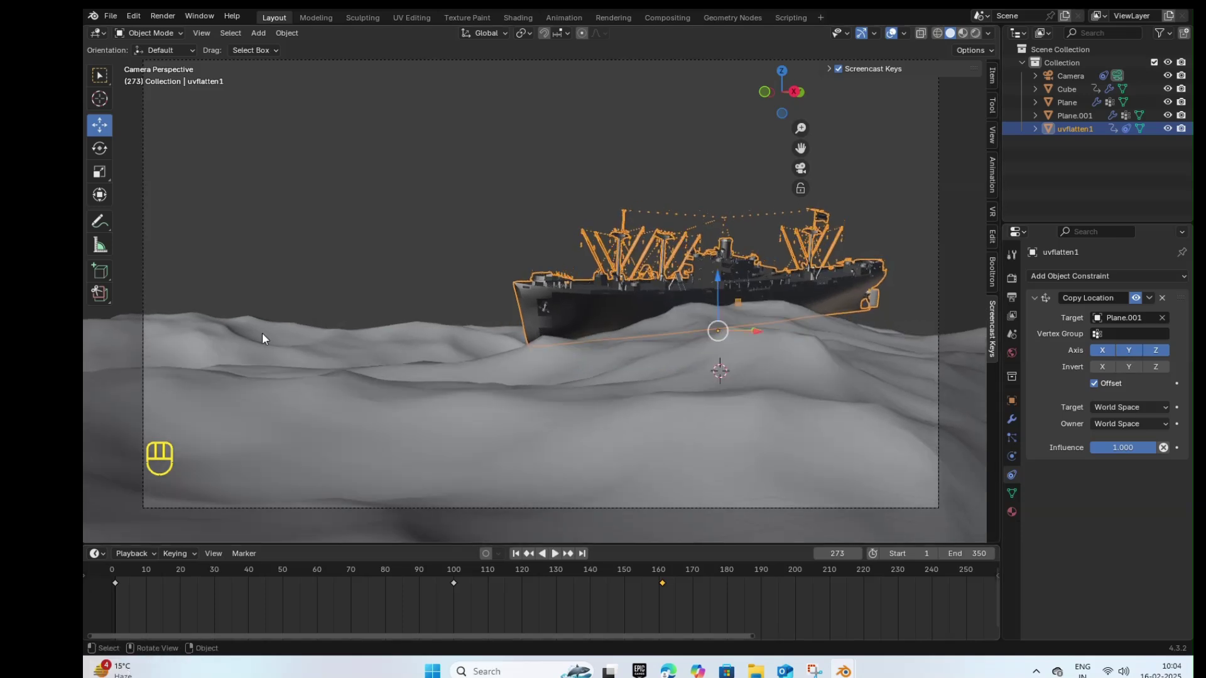
pyautogui.rightClick(567, 315)
pyautogui.press('Escape')
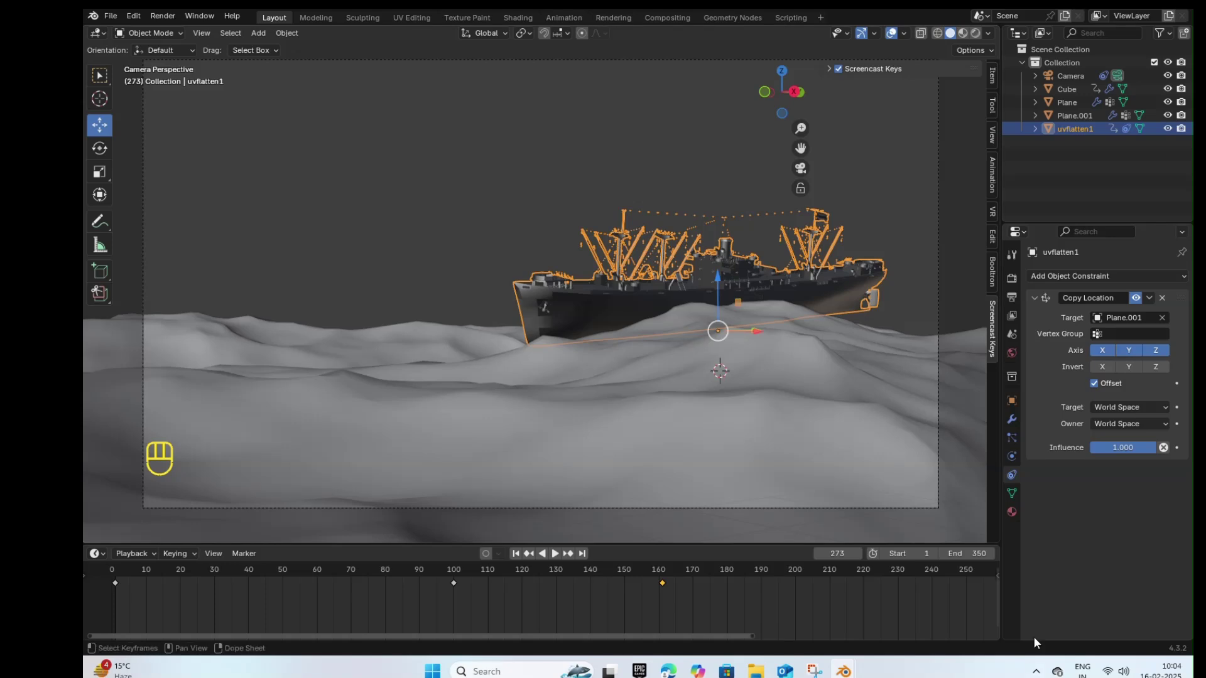
pyautogui.hotkey('shift', 'Left')
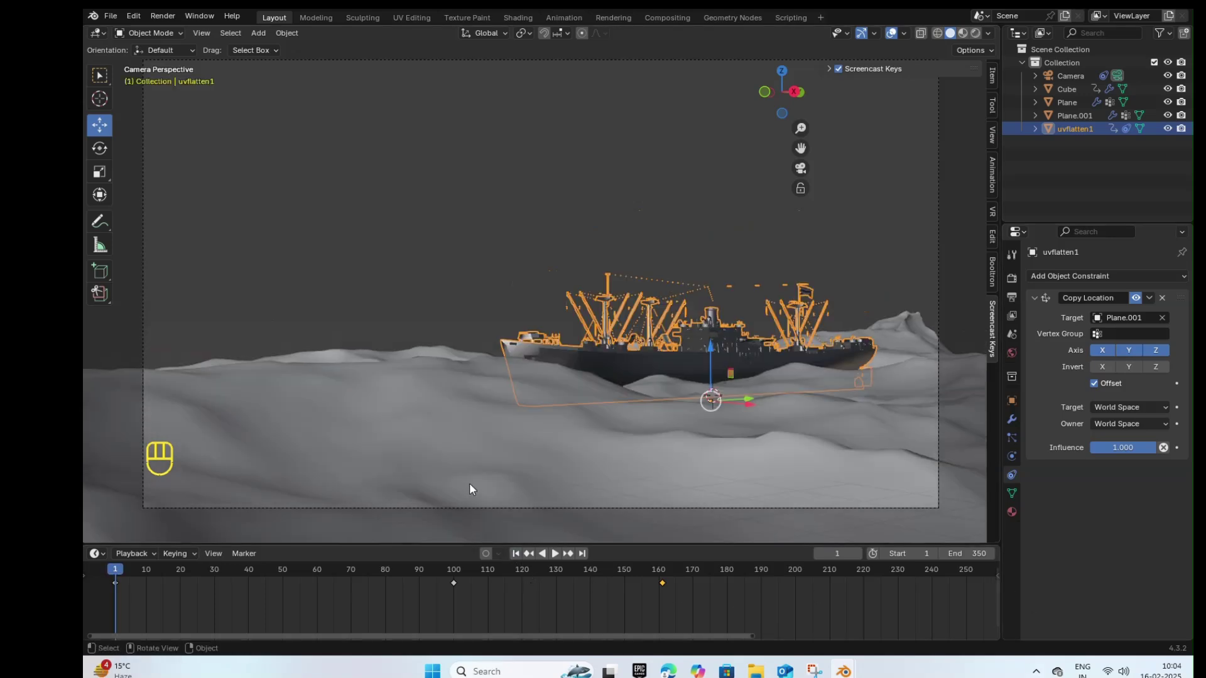
pyautogui.hotkey('ctrl', 's')
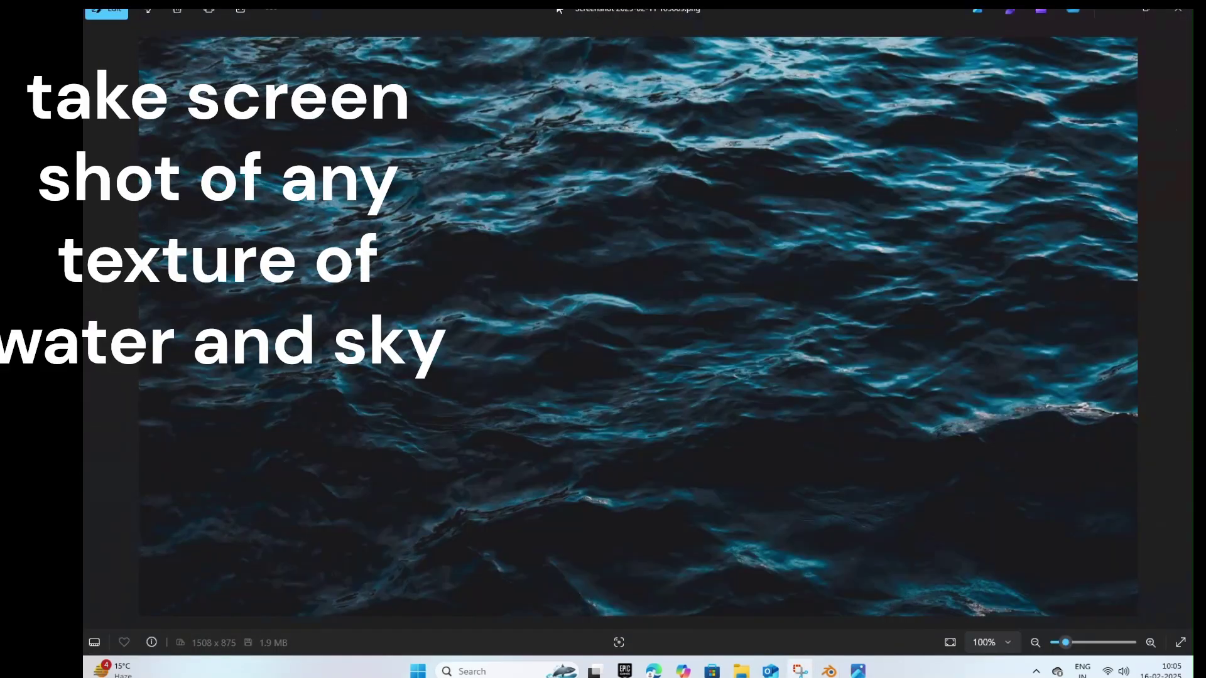
# Step: View the cloudy blue sky image following the water image, and close the image viewer
pyautogui.press('Right')
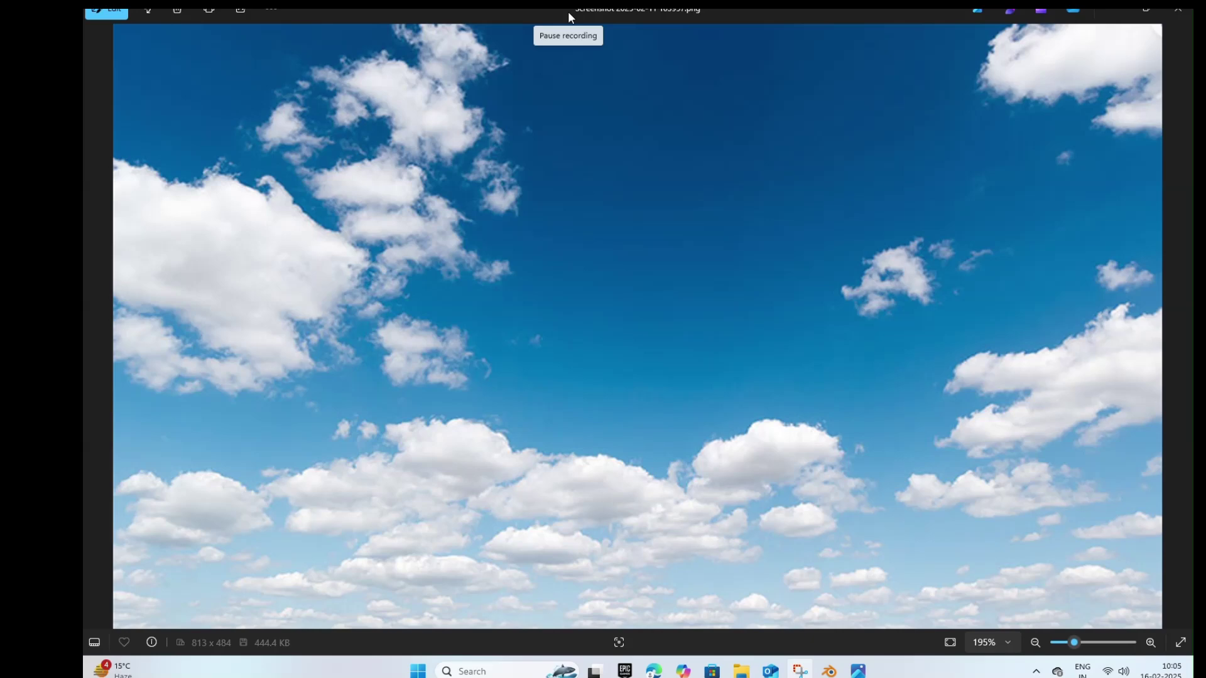
pyautogui.hotkey('alt', 'F4')
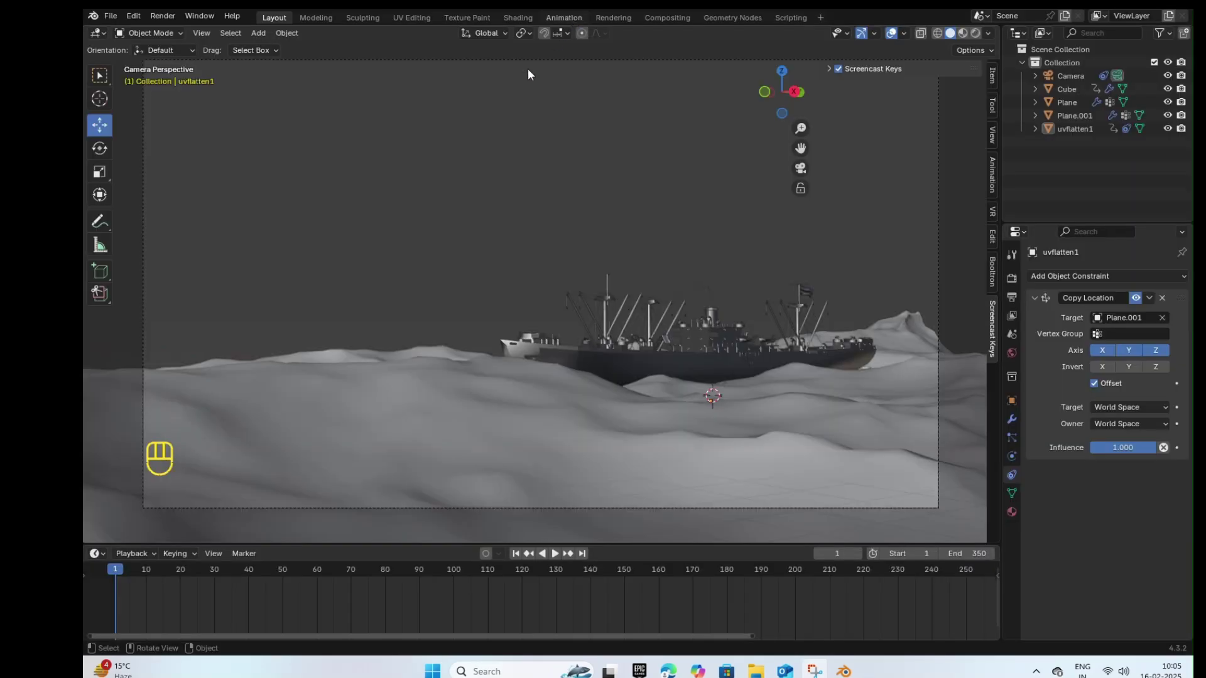
# Step: Open the Shading workspace and select the ocean mesh to show its material nodes
pyautogui.click(517, 18)
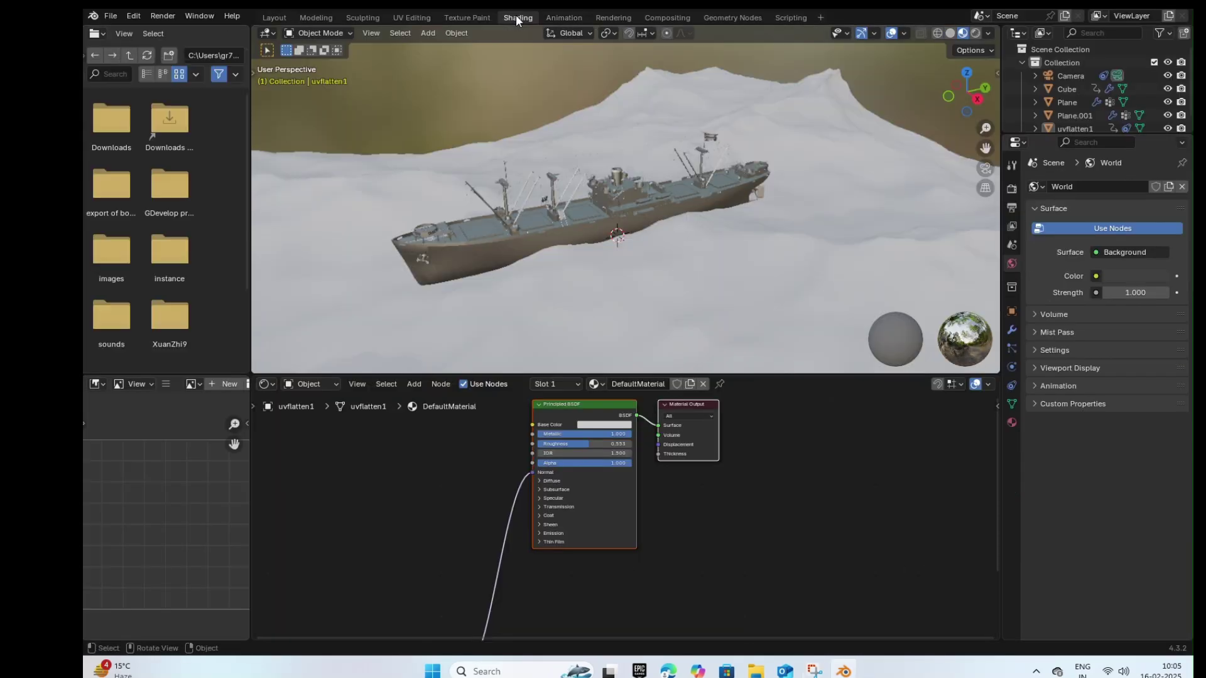
pyautogui.click(551, 312)
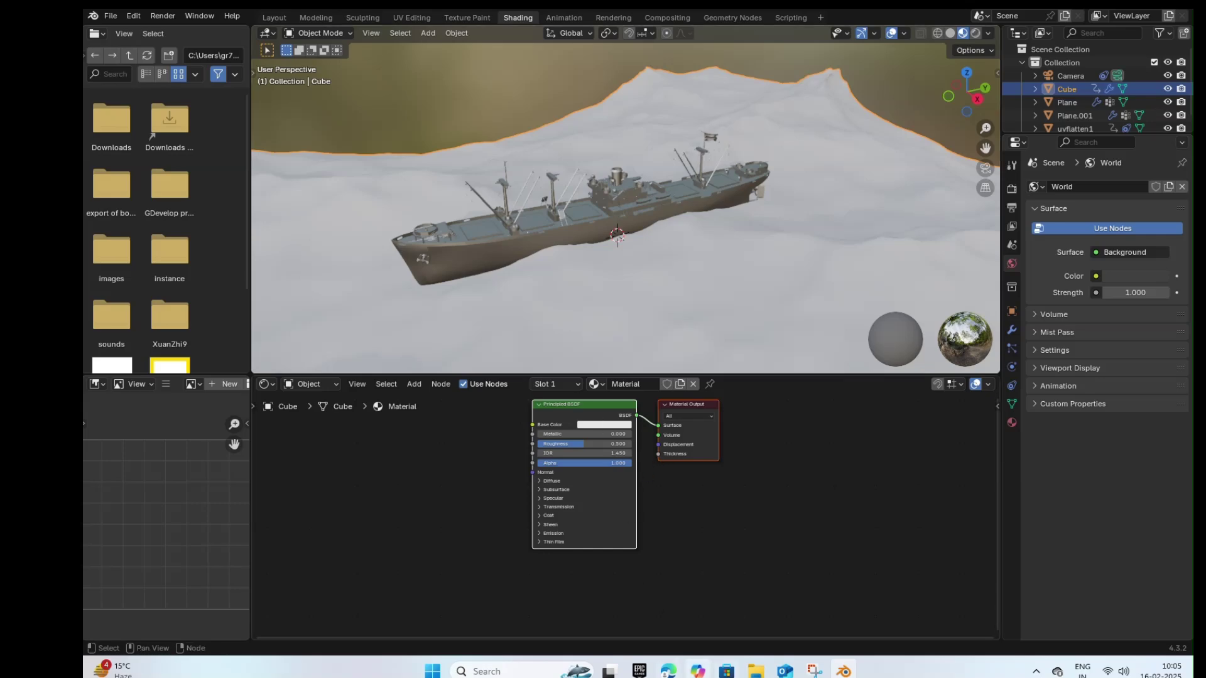
# Step: Switch to File Explorer, select the dark blue water image in the Gallery, and shrink the window to uncover the Shader Editor
pyautogui.press('super+e')
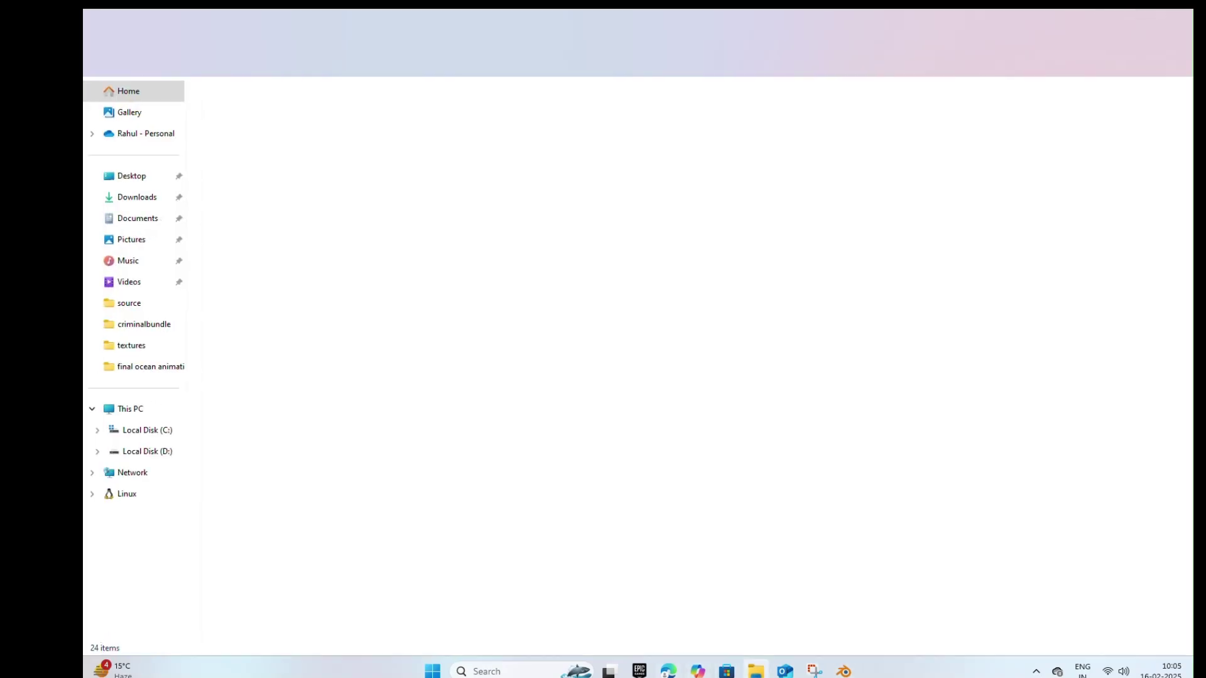
pyautogui.click(128, 114)
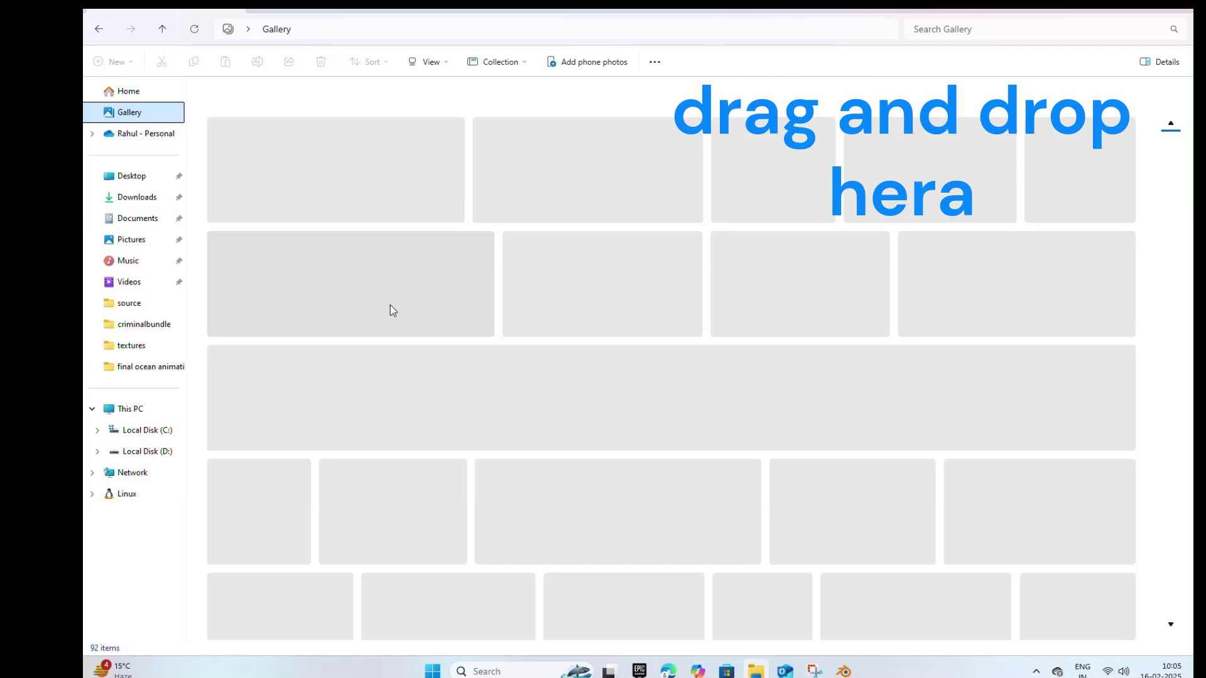
pyautogui.scroll(-5, 543, 398)
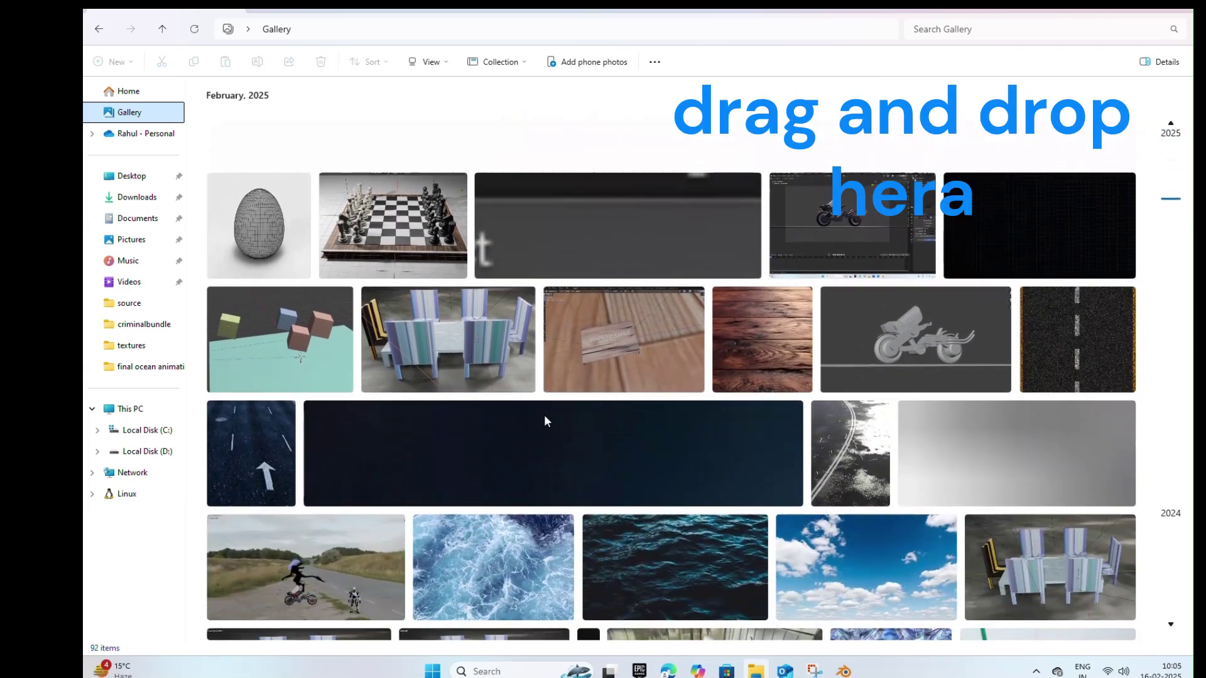
pyautogui.click(711, 335)
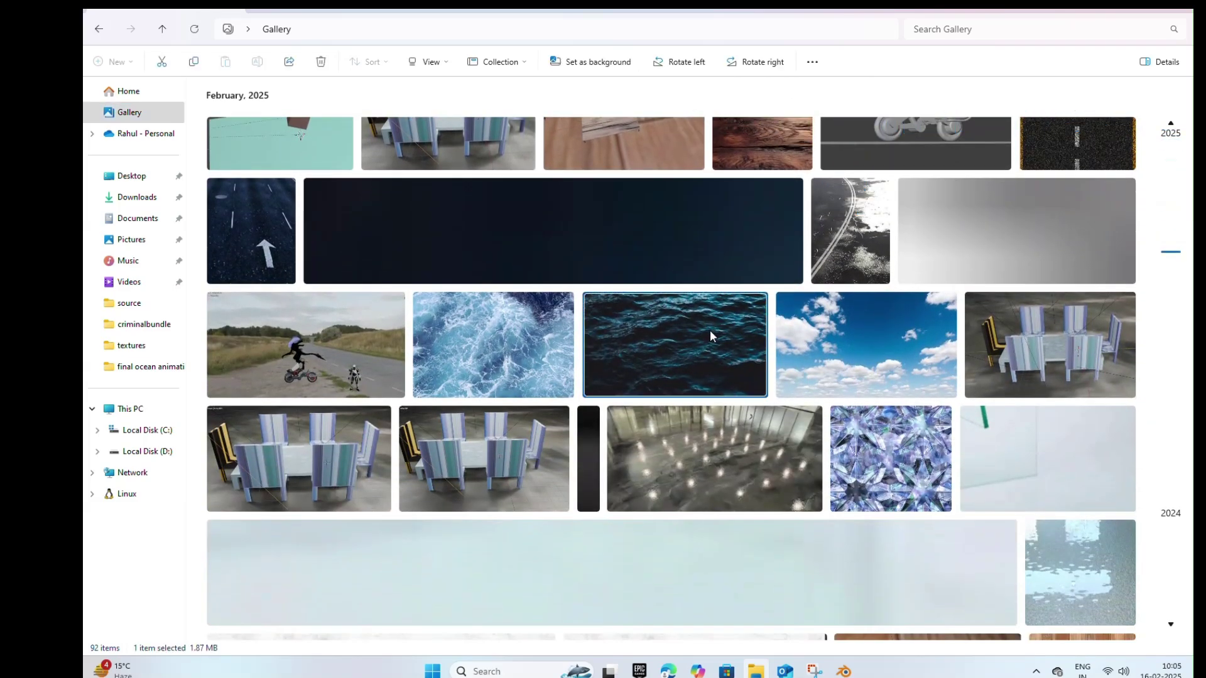
pyautogui.press('super+Down')
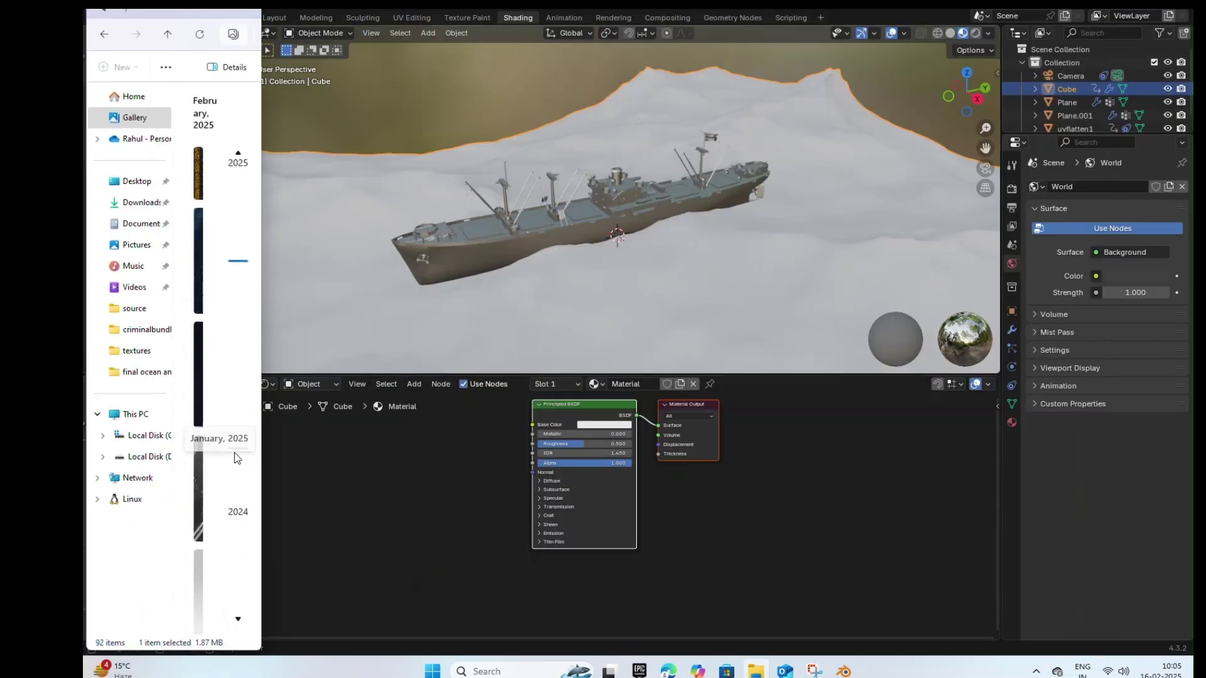
# Step: Add the dark water image to the ocean material as a texture node and connect its Color to the Principled BSDF's Base Color
pyautogui.scroll(2, 200, 475)
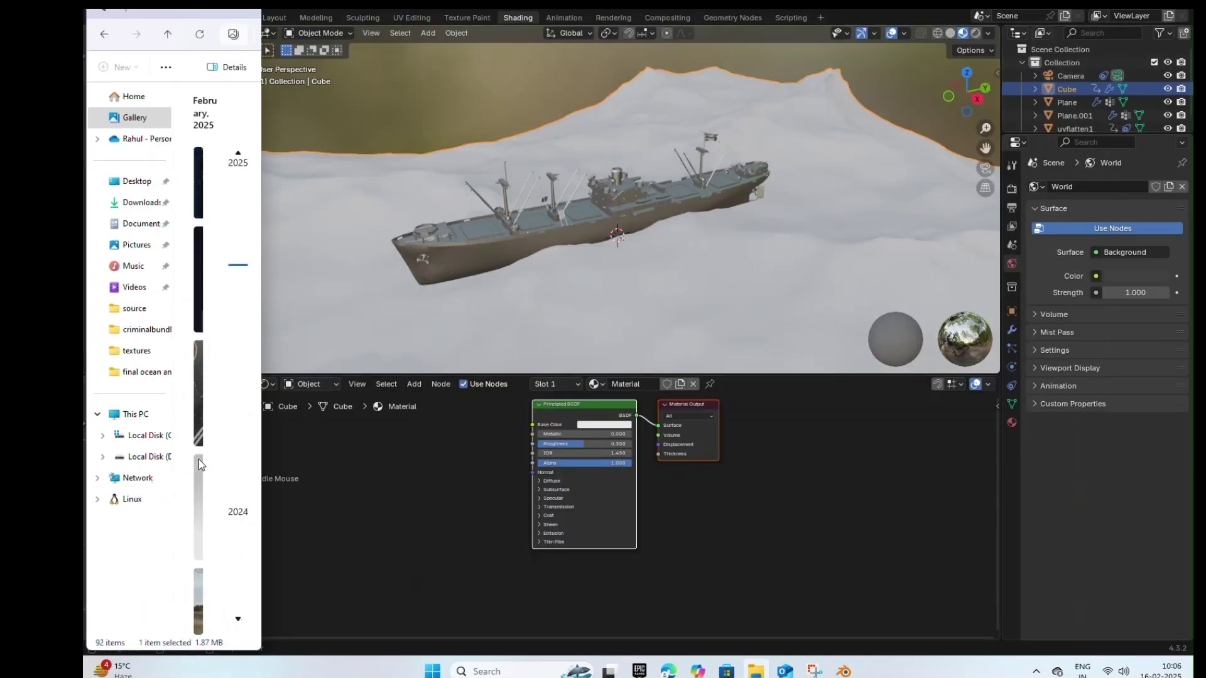
pyautogui.scroll(-4, 200, 423)
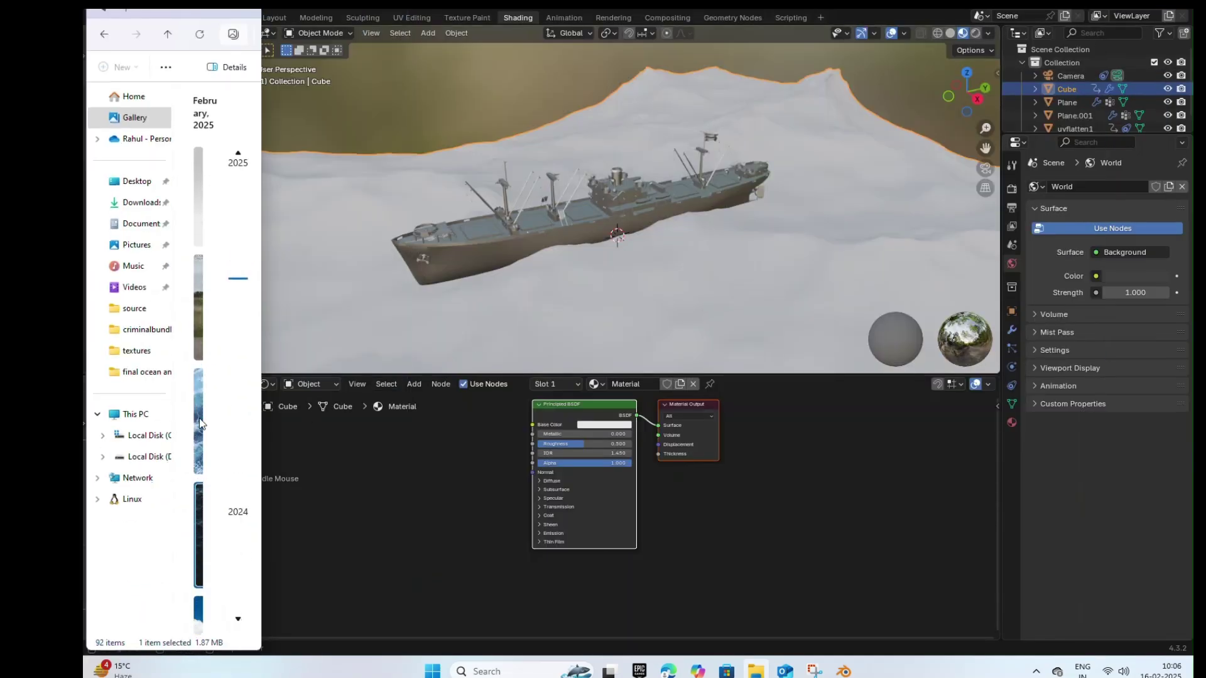
pyautogui.moveTo(363, 517); pyautogui.dragTo(530, 427)
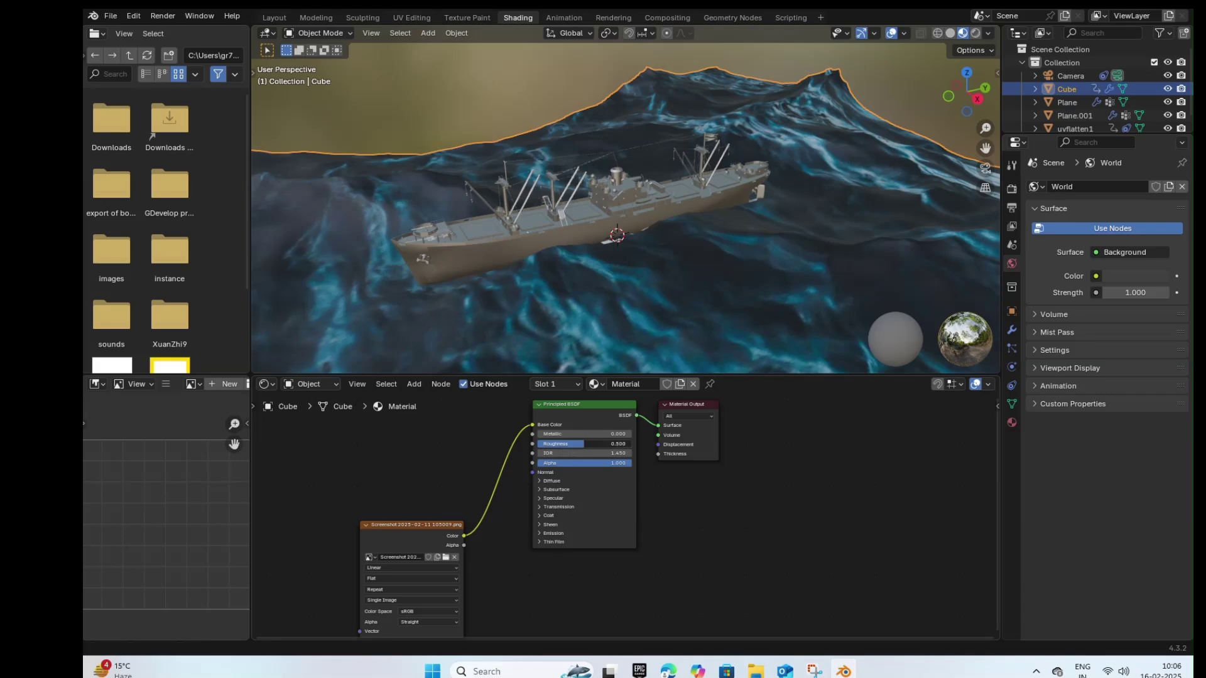
# Step: Set the ocean material's Principled BSDF Roughness to 1.000 and IOR to 1.33, keeping Alpha at 1.000
pyautogui.moveTo(584, 444); pyautogui.dragTo(542, 443)
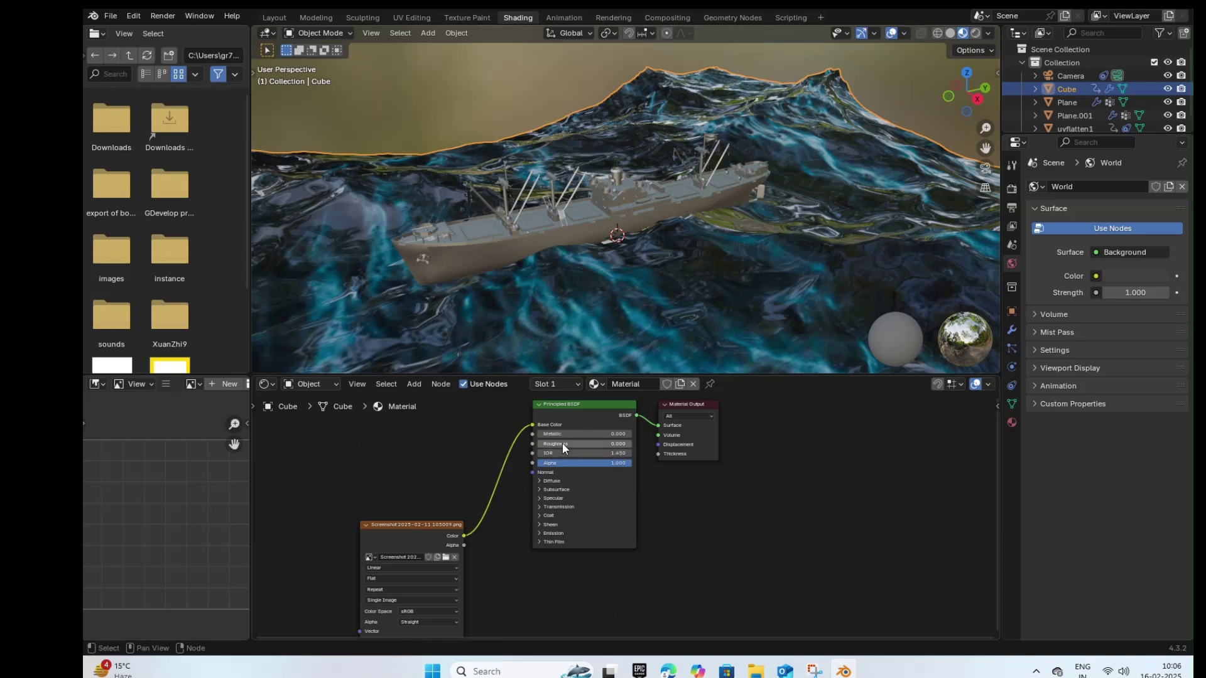
pyautogui.moveTo(563, 443); pyautogui.dragTo(622, 444)
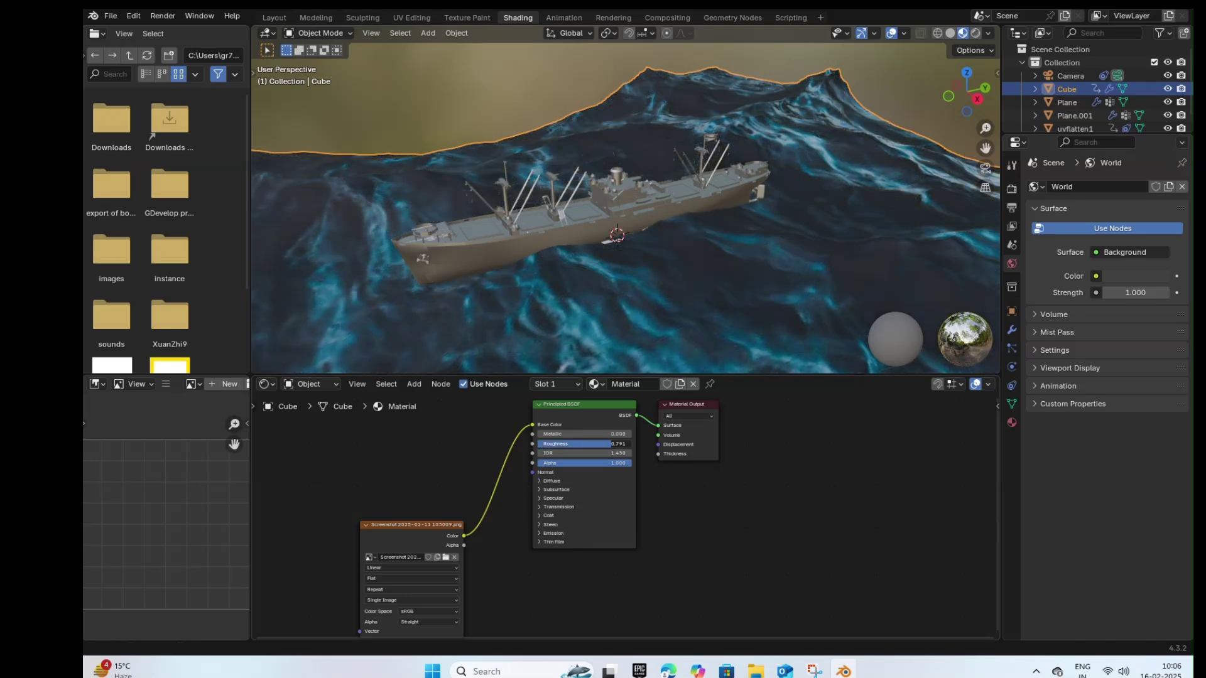
pyautogui.moveTo(622, 444); pyautogui.dragTo(616, 452)
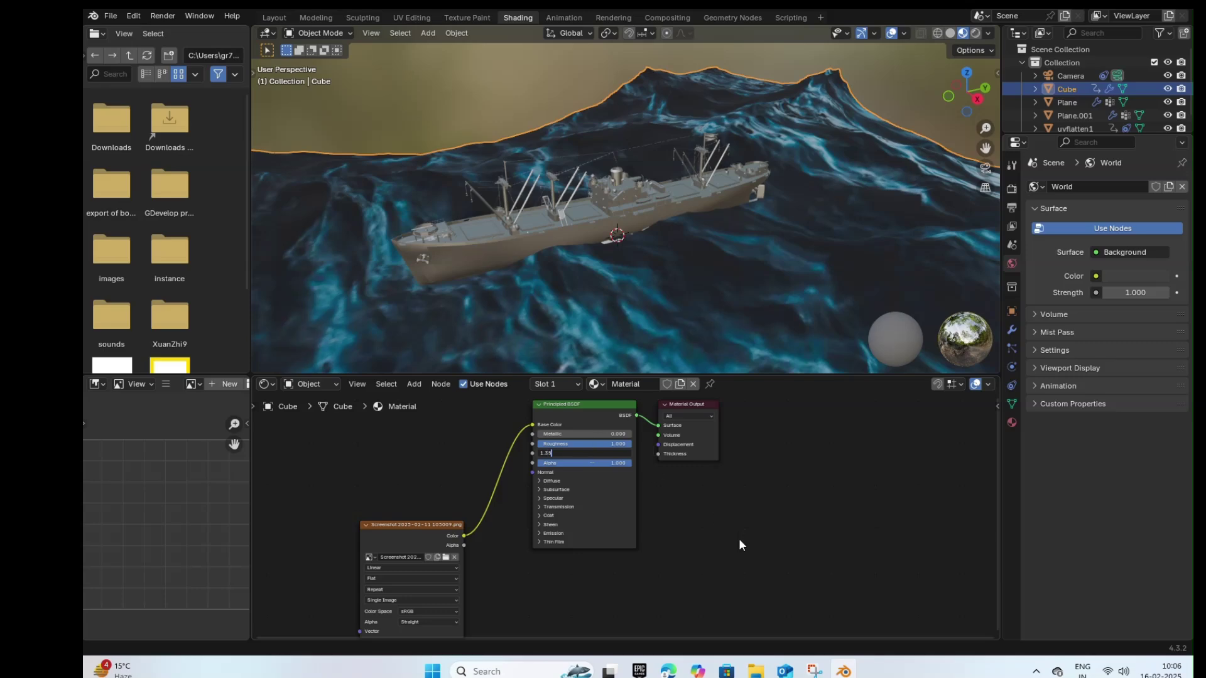
pyautogui.press('Return')
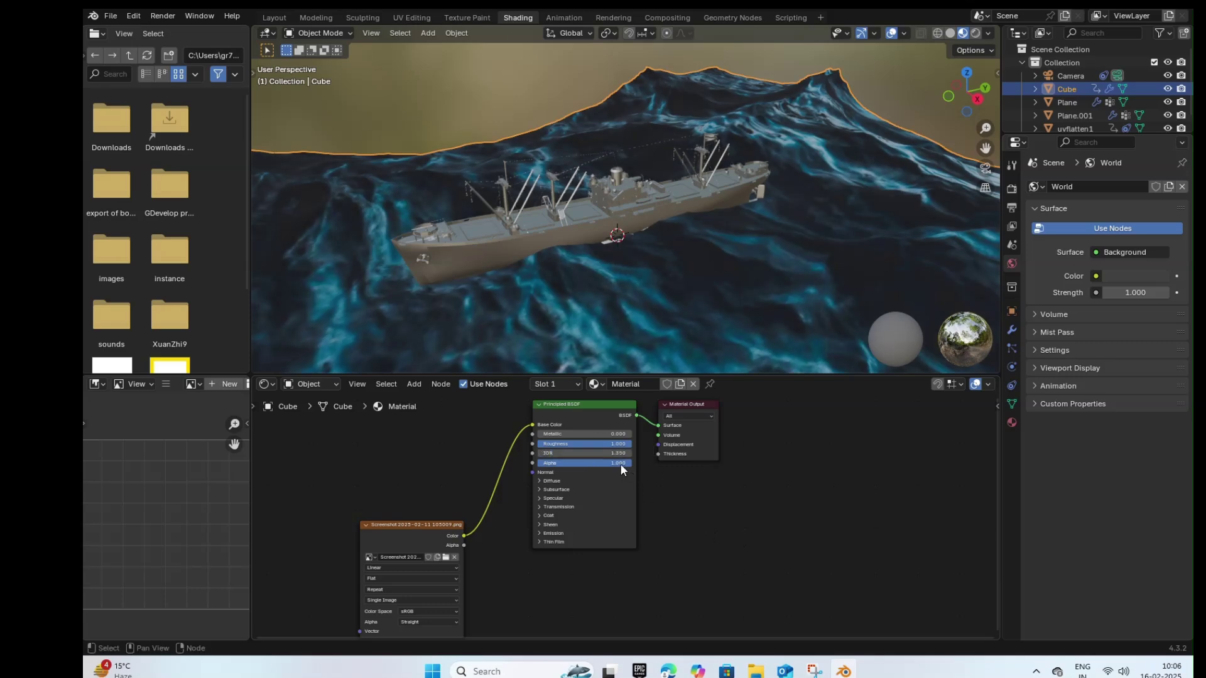
pyautogui.click(619, 463)
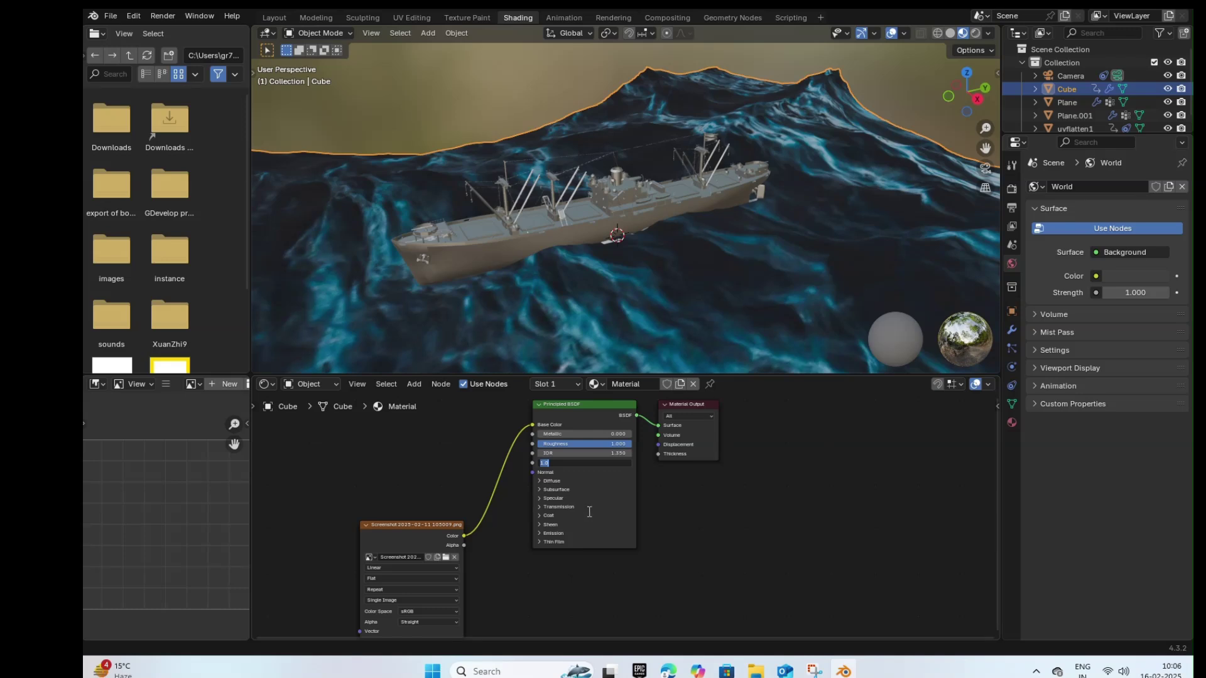
pyautogui.press('Return')
# Step: Expand the Principled BSDF's Diffuse, Subsurface and Specular settings, keeping Random Walk as the subsurface method
pyautogui.click(553, 480)
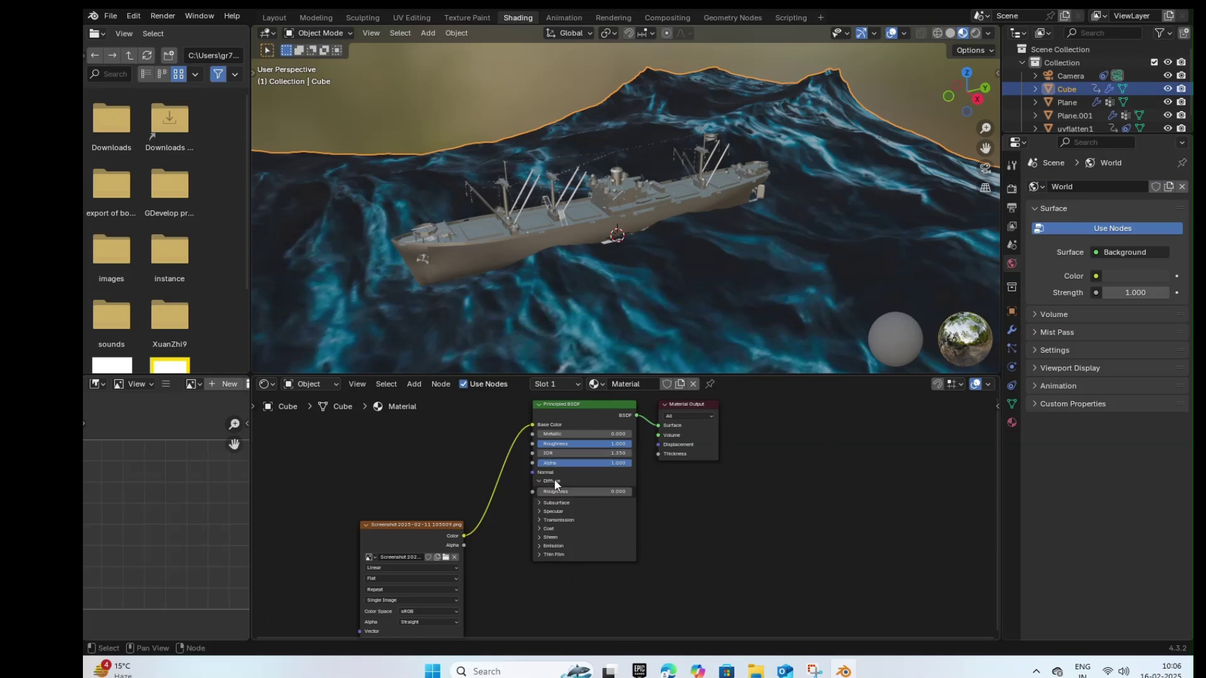
pyautogui.click(562, 502)
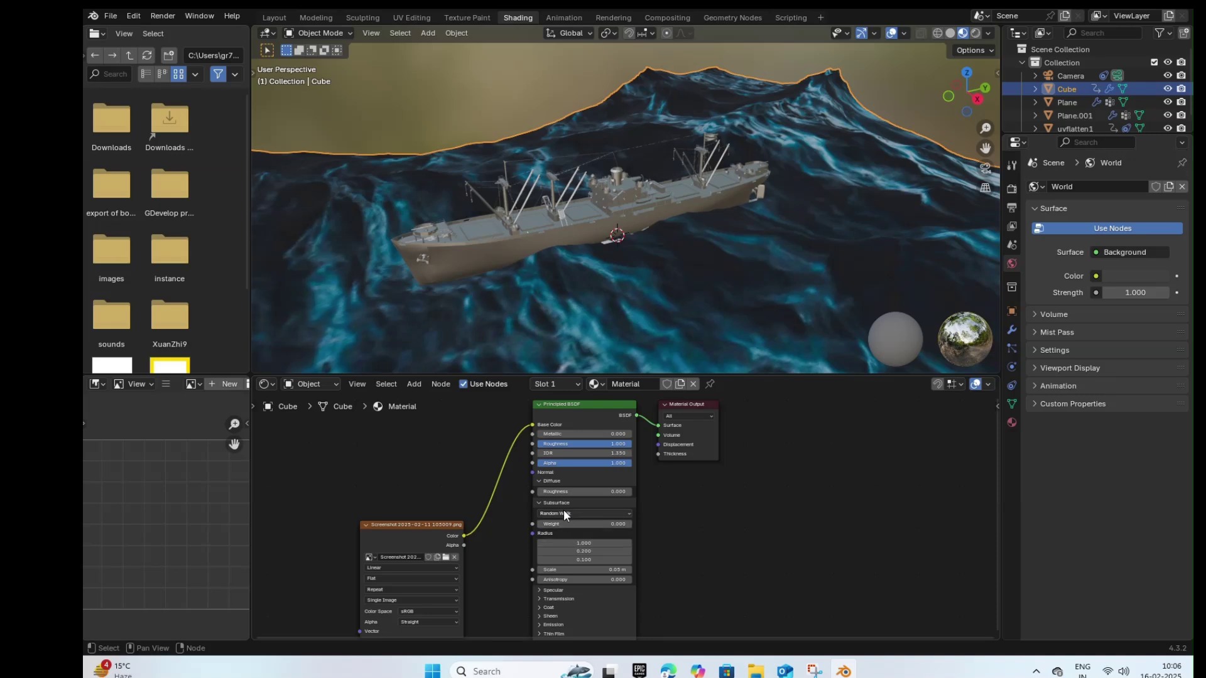
pyautogui.moveTo(563, 509); pyautogui.dragTo(581, 513)
pyautogui.click(594, 518)
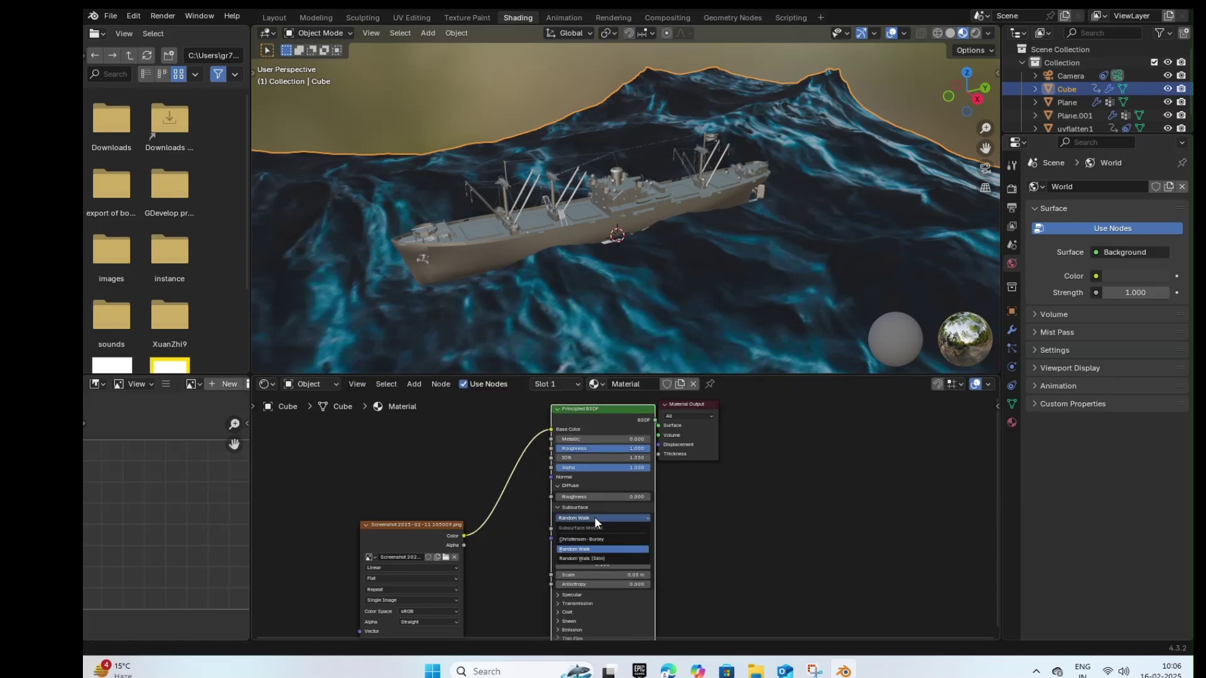
pyautogui.click(597, 549)
pyautogui.scroll(-1, 593, 588)
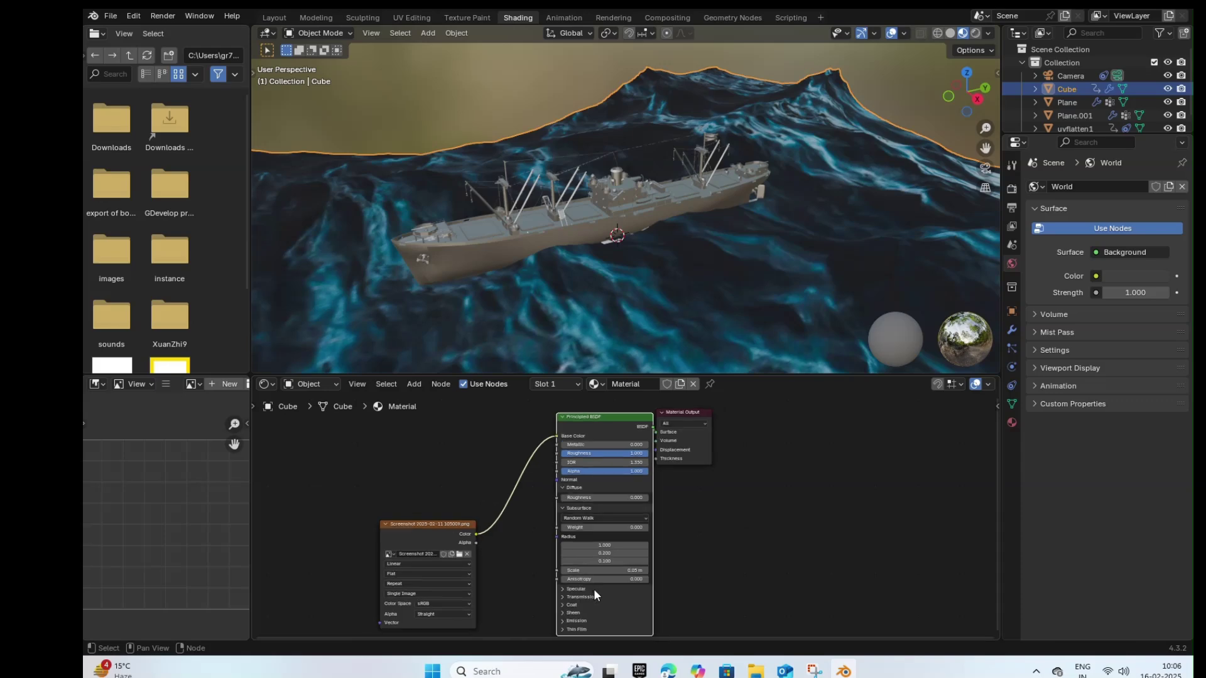
pyautogui.click(586, 584)
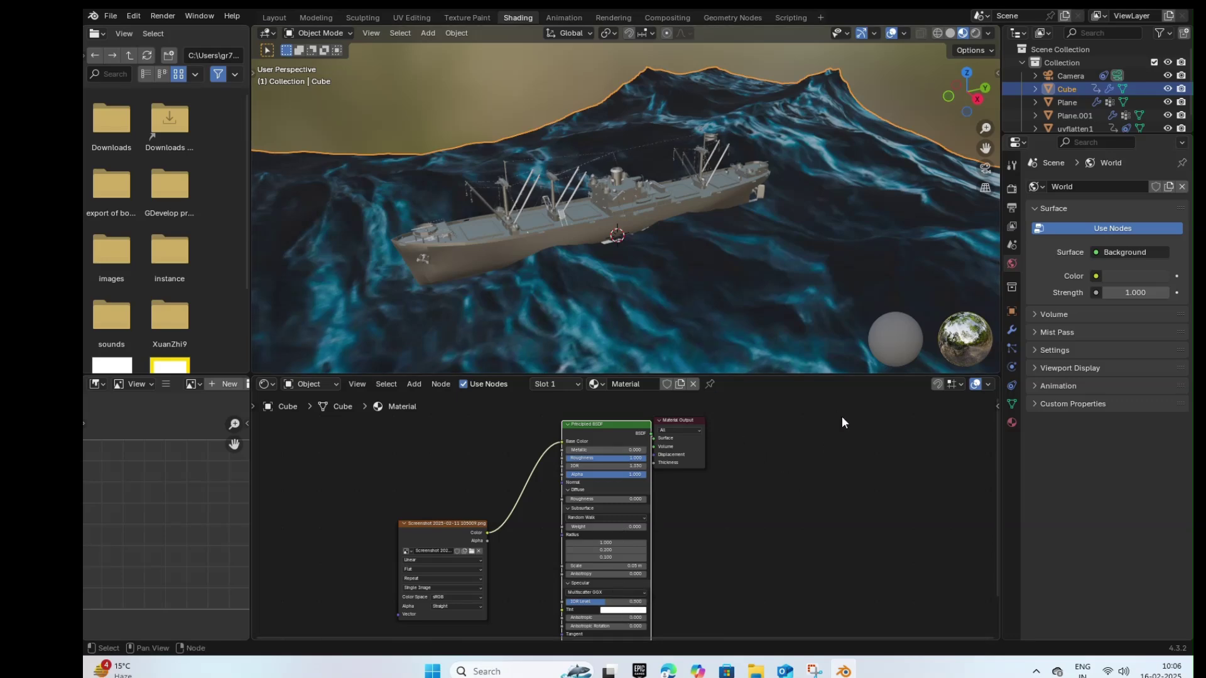
# Step: Return to the Layout workspace, check the textured ocean in Material Preview with nothing selected, and switch back to Solid shading
pyautogui.click(280, 17)
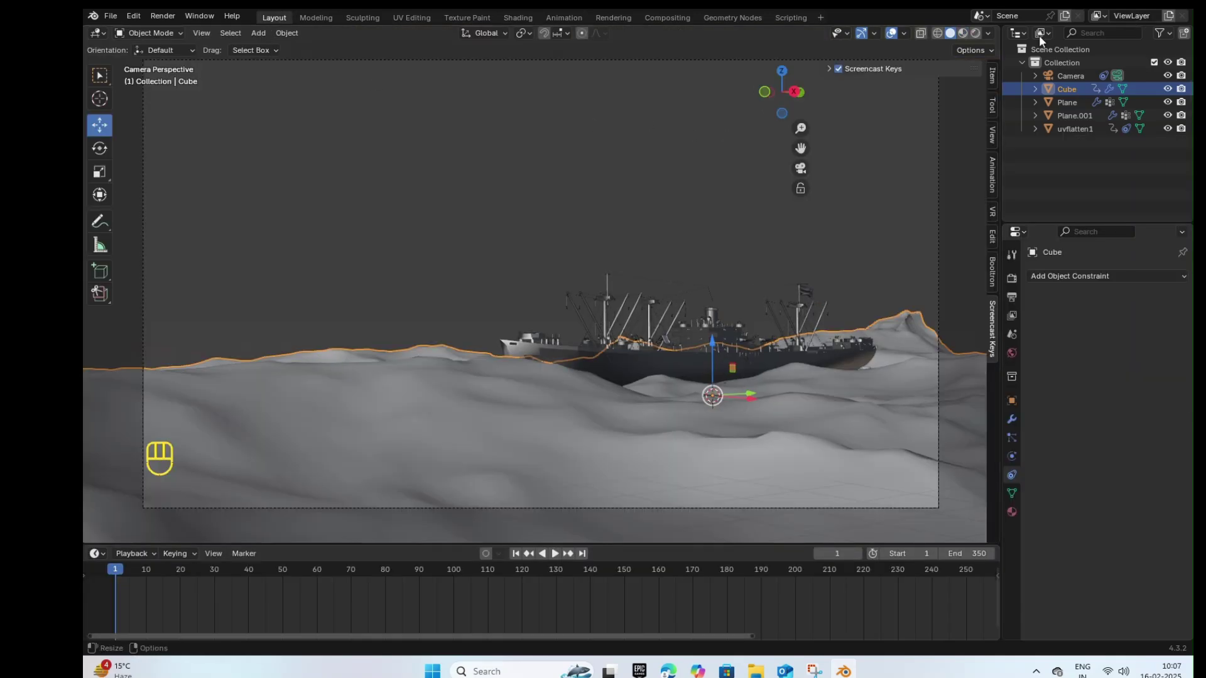
pyautogui.click(963, 35)
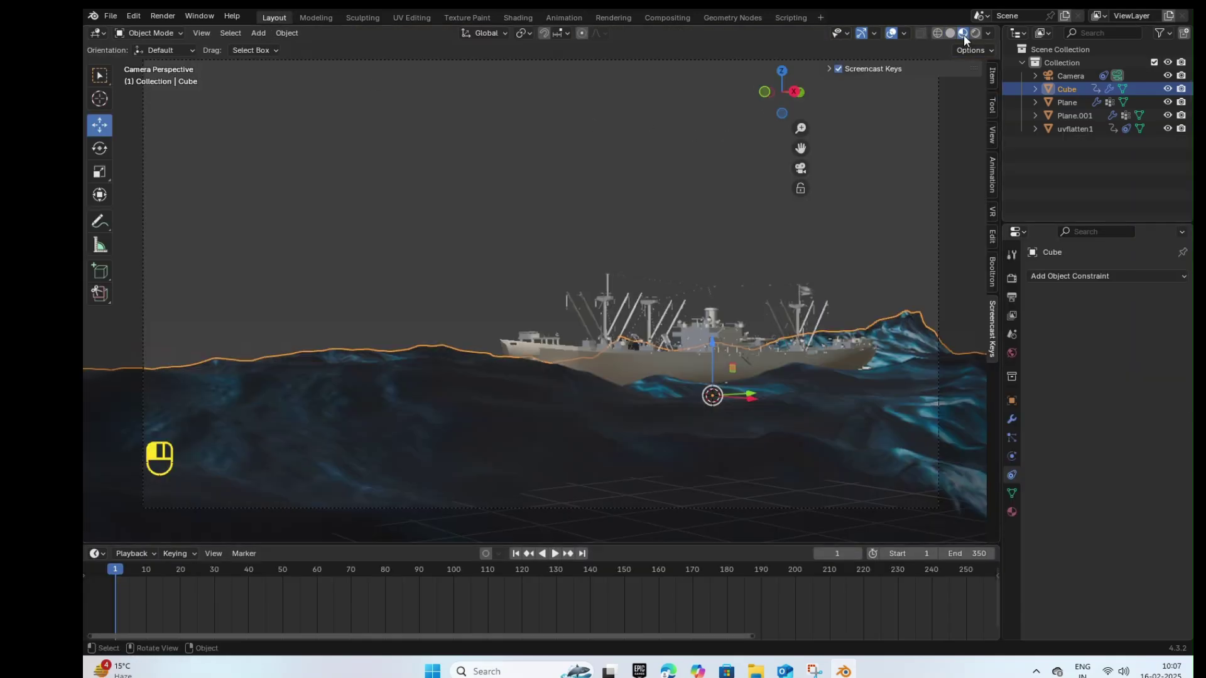
pyautogui.click(652, 220)
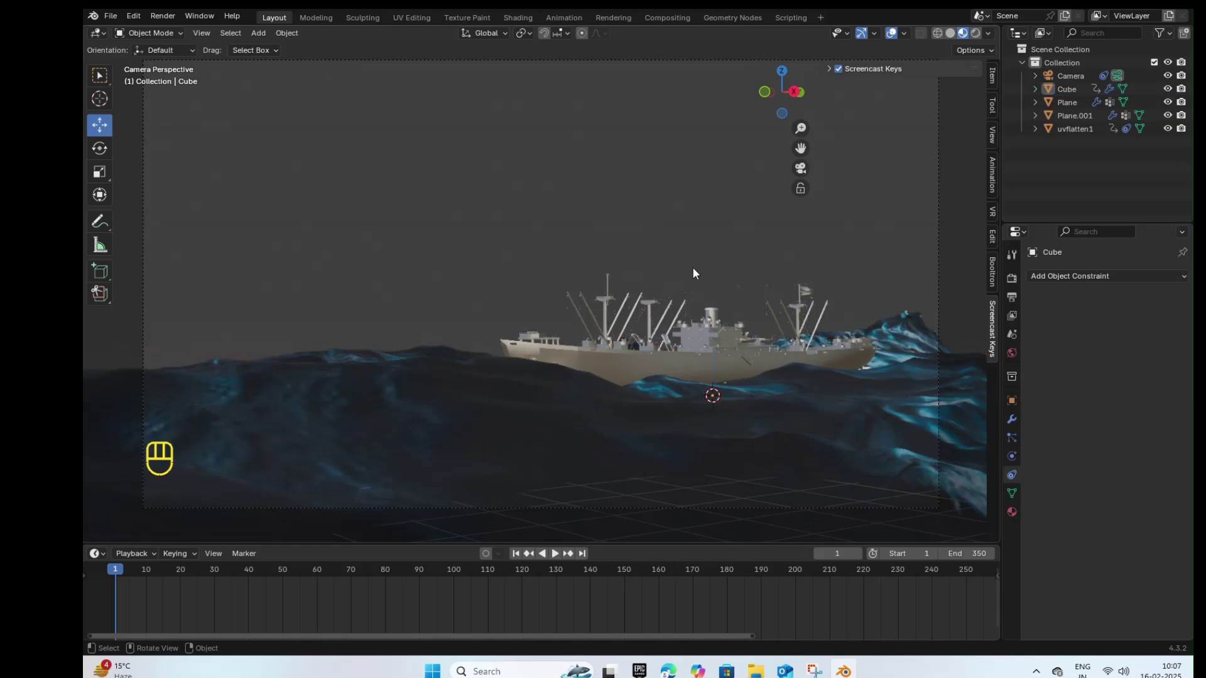
pyautogui.click(950, 34)
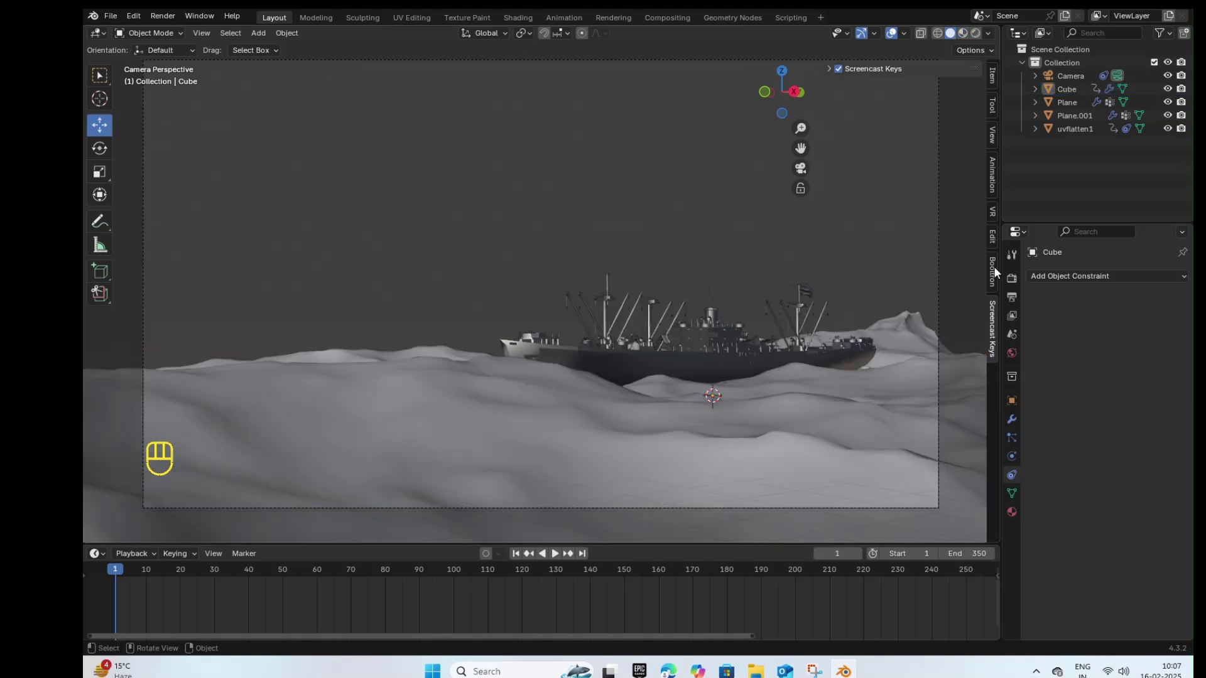
# Step: Assign an Environment Texture to the Color of the World's Background surface
pyautogui.click(1013, 356)
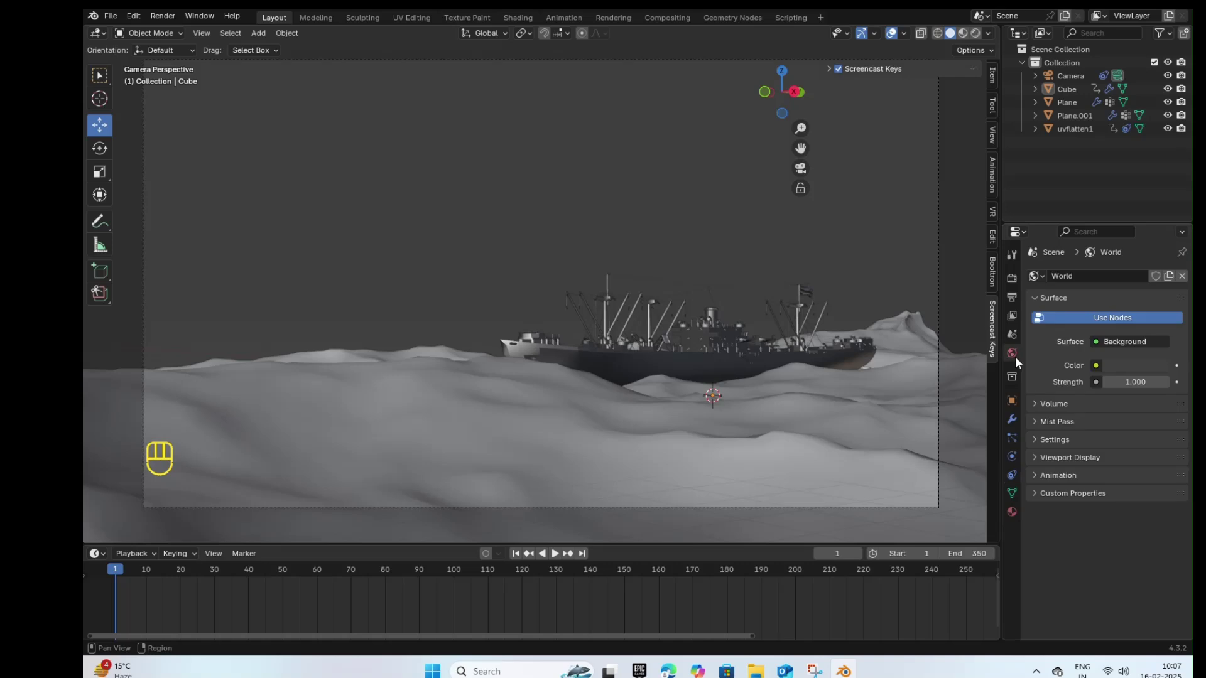
pyautogui.click(1096, 366)
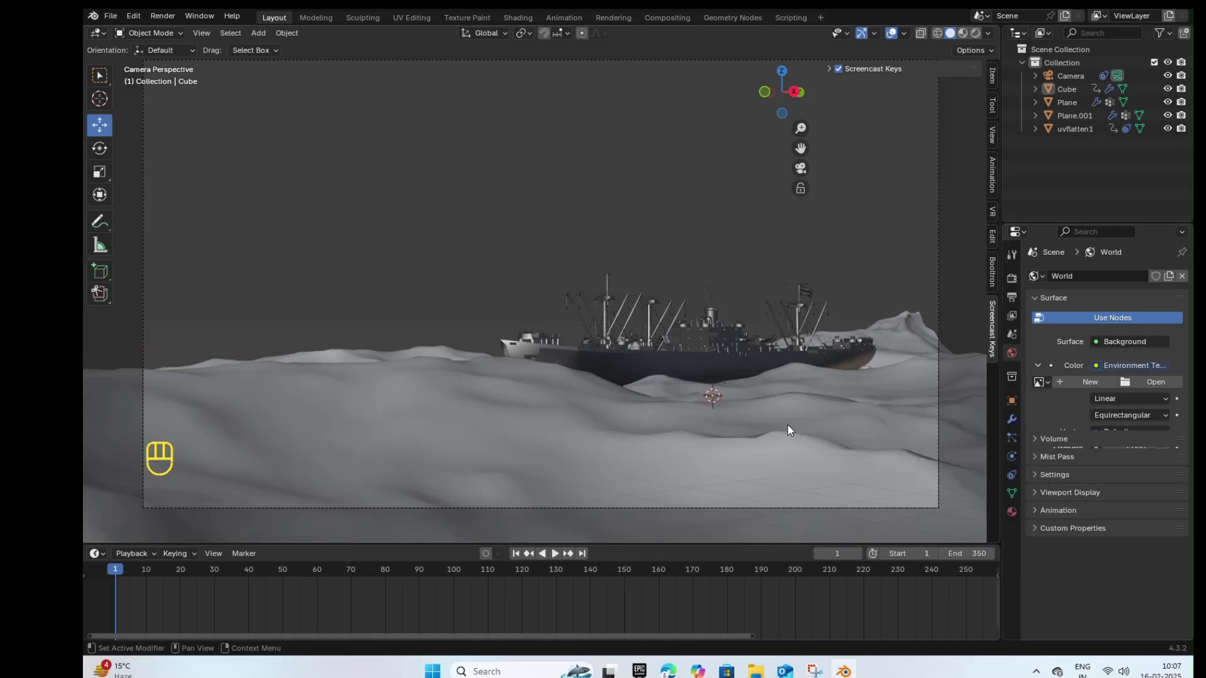
pyautogui.click(786, 424)
# Step: Load the cloudy blue sky screenshot from the Pictures\Screenshots folder into the World's Environment Texture
pyautogui.click(1141, 378)
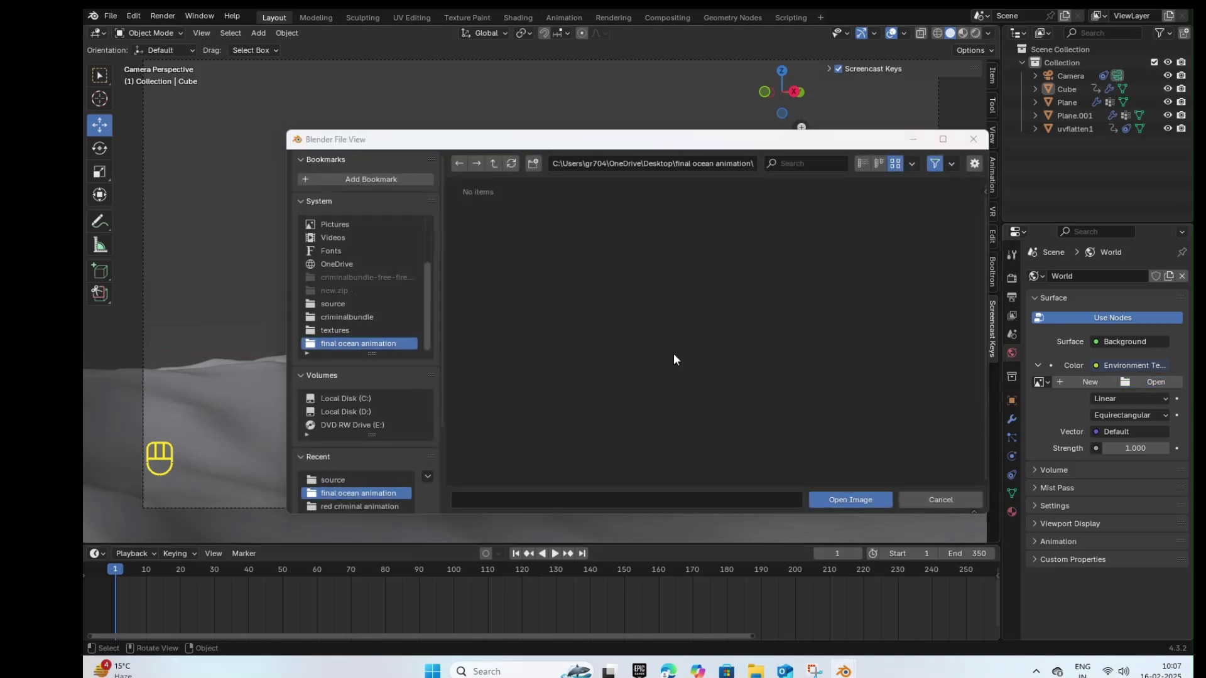
pyautogui.scroll(1, 345, 259)
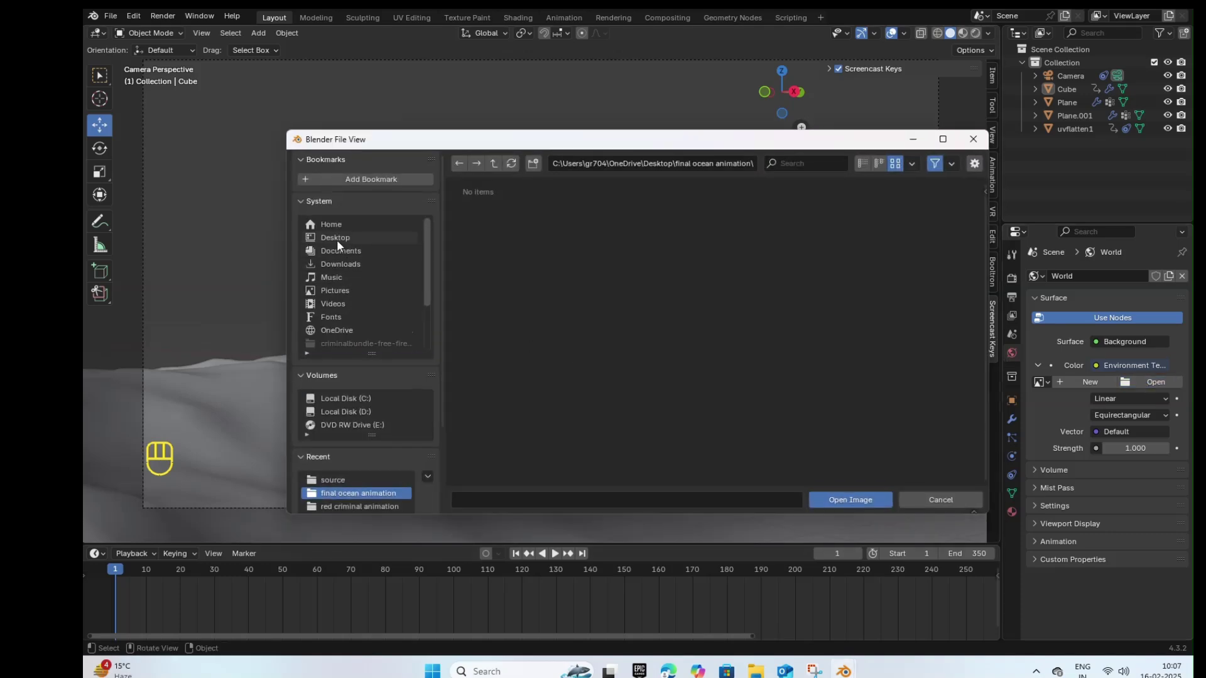
pyautogui.click(337, 236)
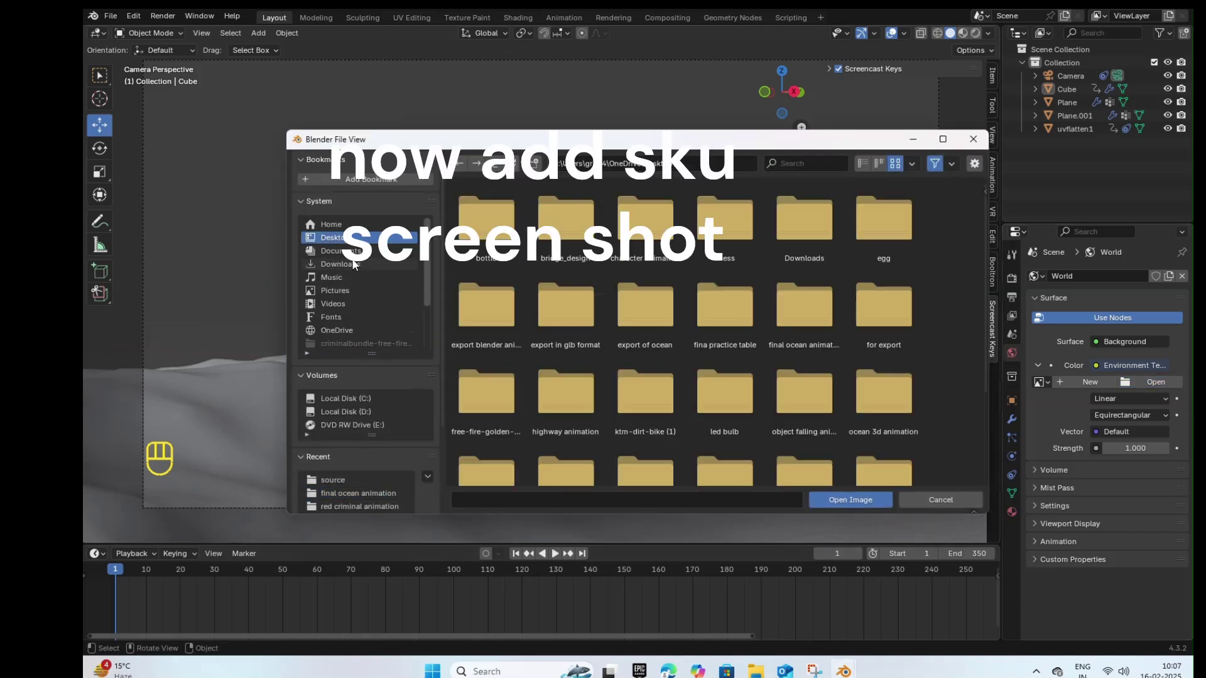
pyautogui.click(355, 288)
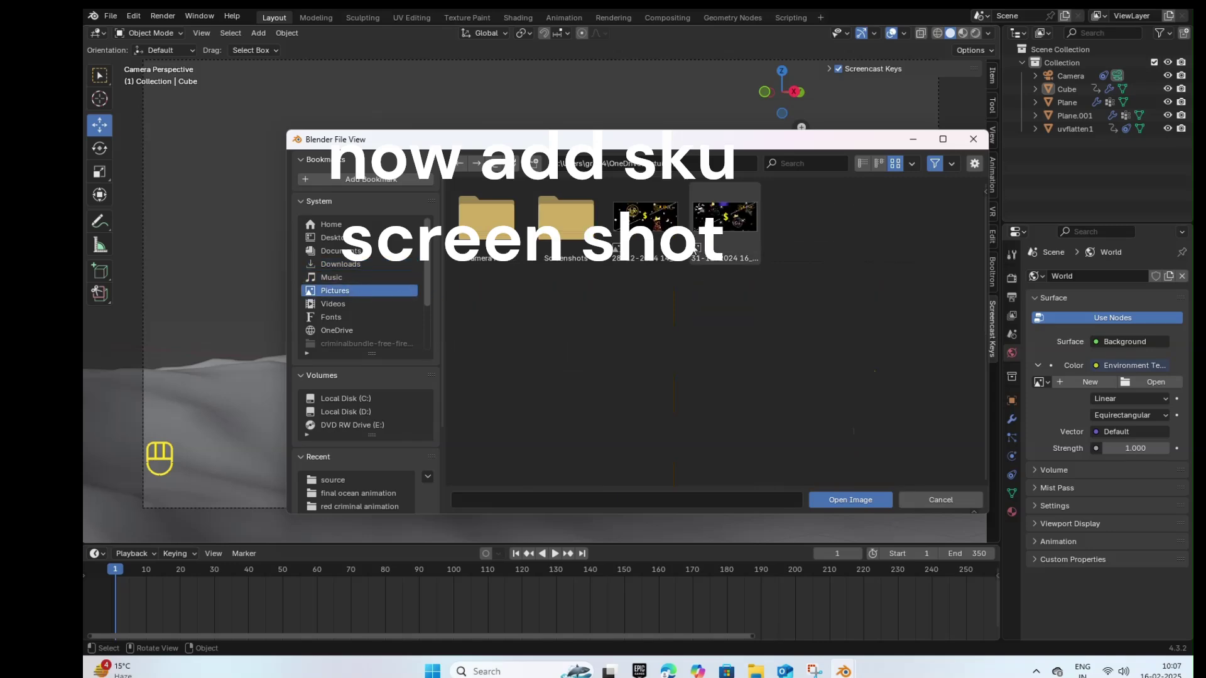
pyautogui.doubleClick(566, 218)
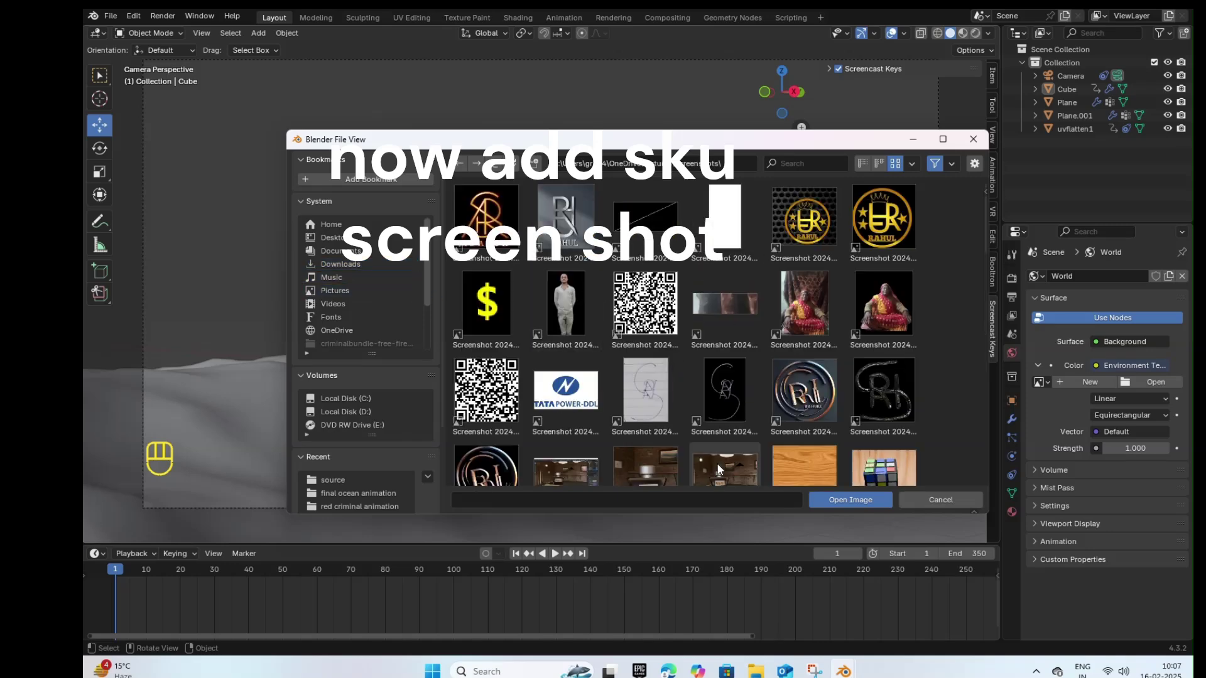
pyautogui.scroll(-15, 720, 470)
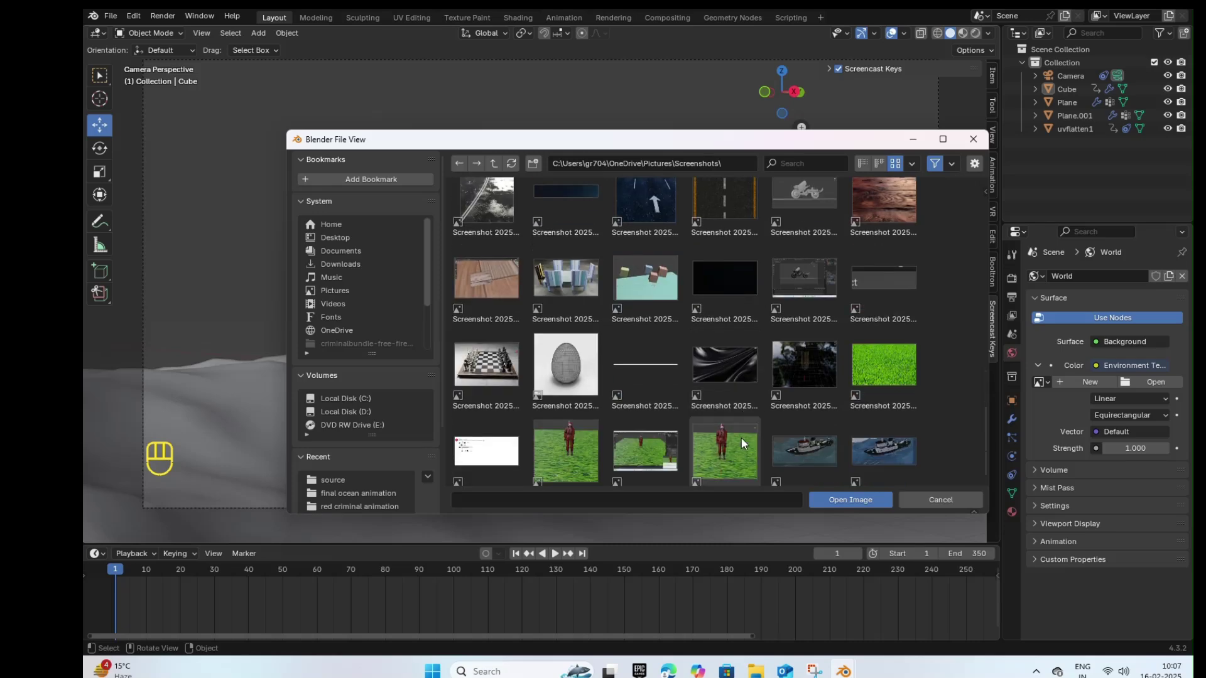
pyautogui.scroll(5, 613, 348)
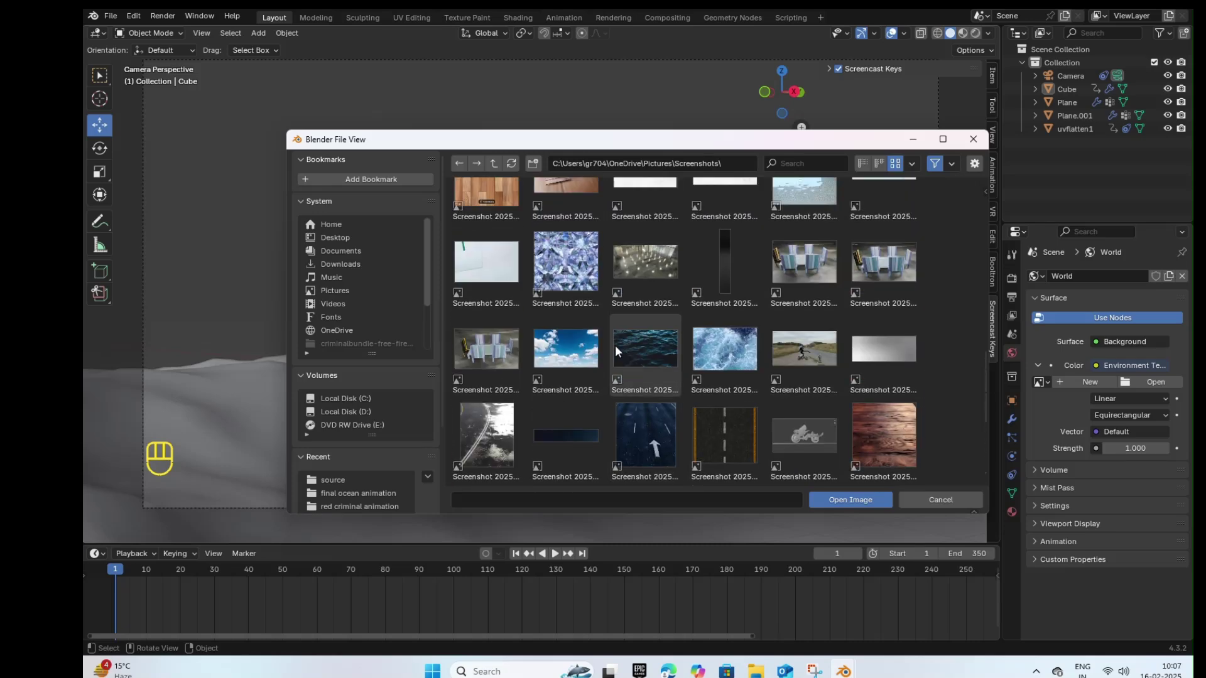
pyautogui.doubleClick(581, 367)
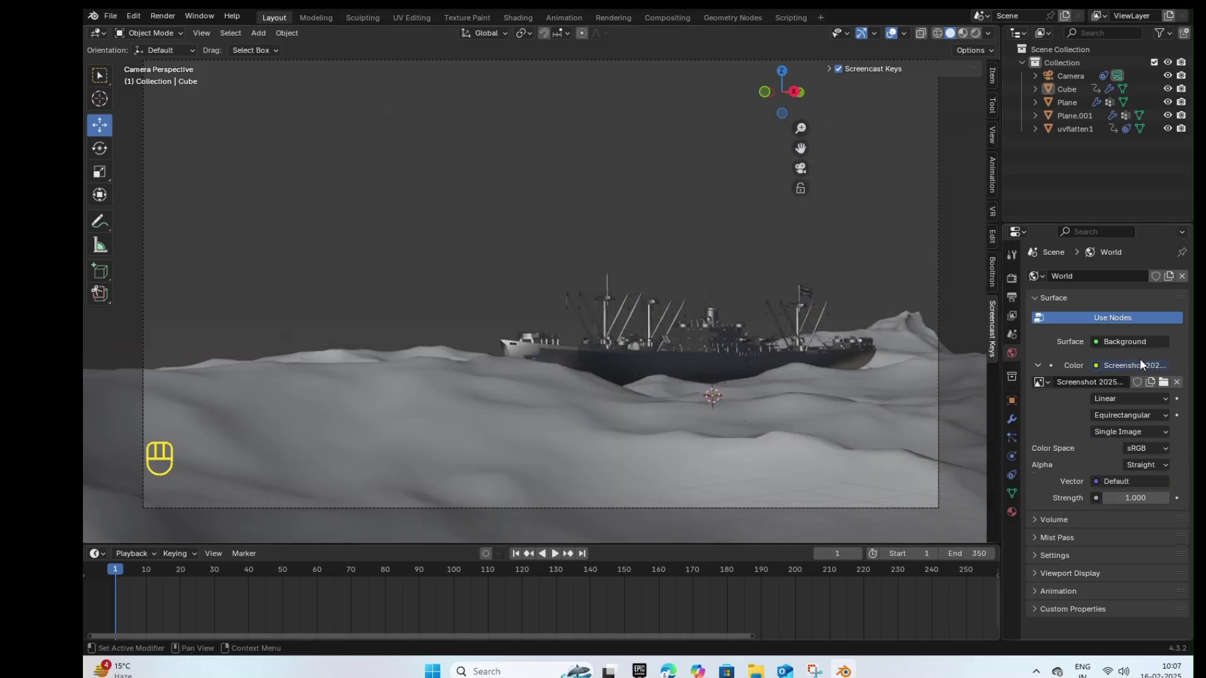
# Step: Show the camera view in Rendered shading and play the ocean and ship animation
pyautogui.click(975, 33)
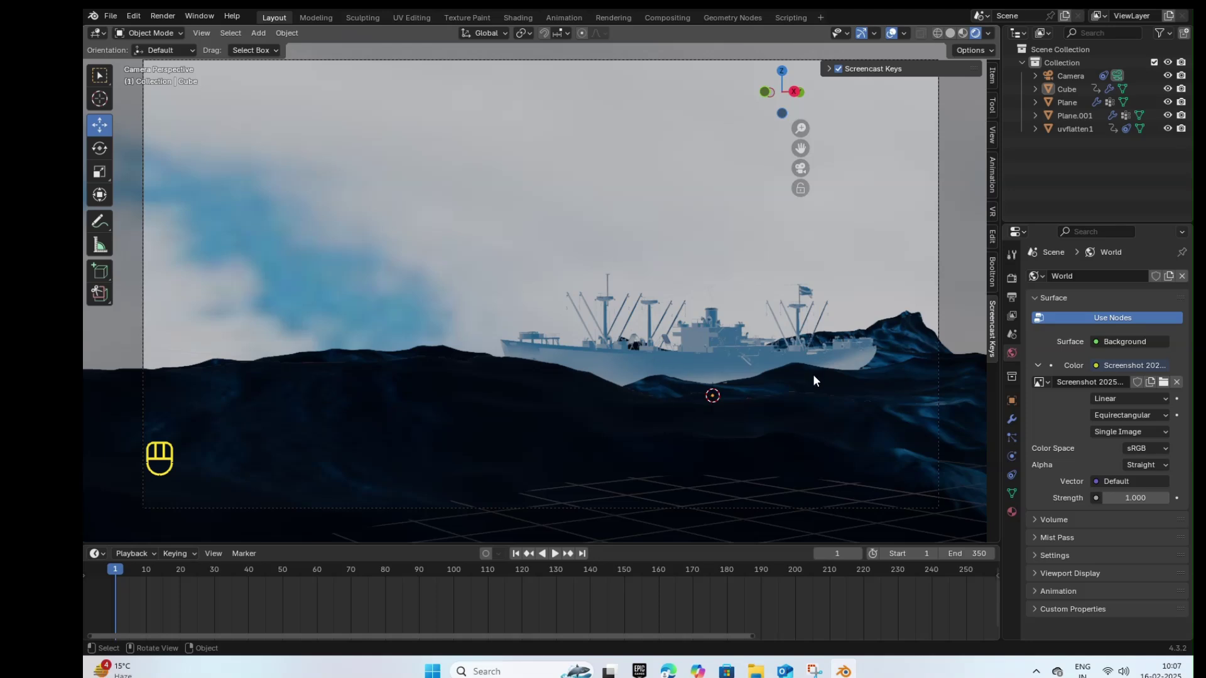
pyautogui.press('space')
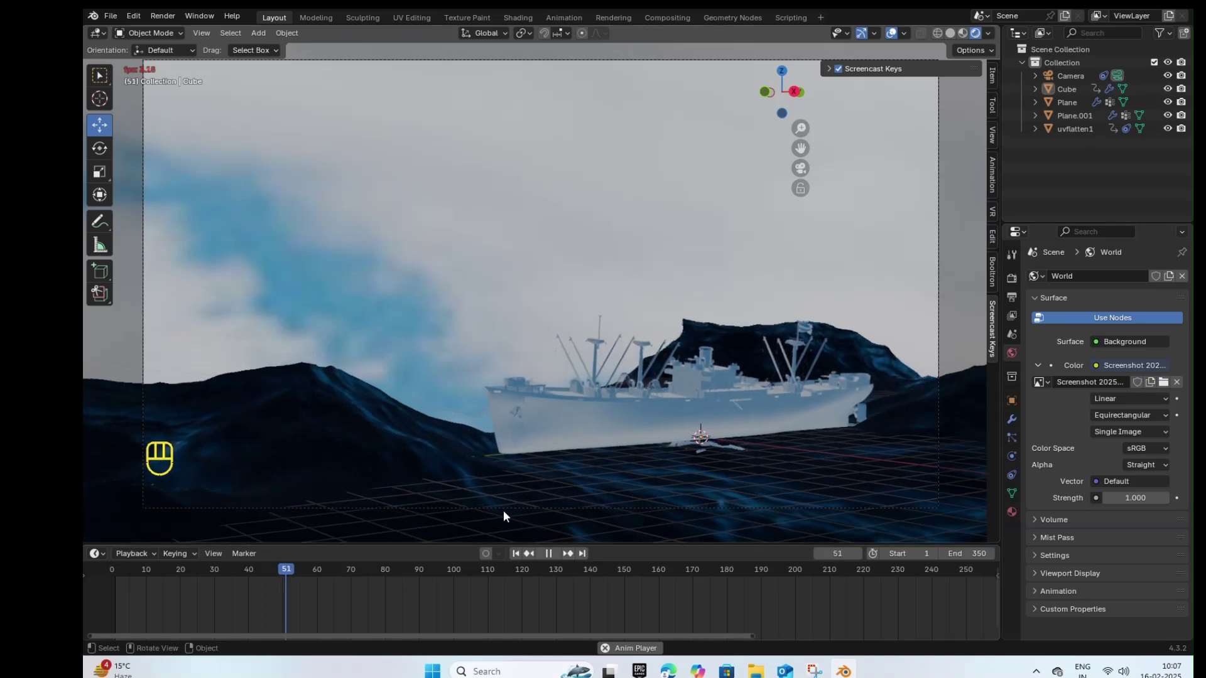
pyautogui.press('ctrl')
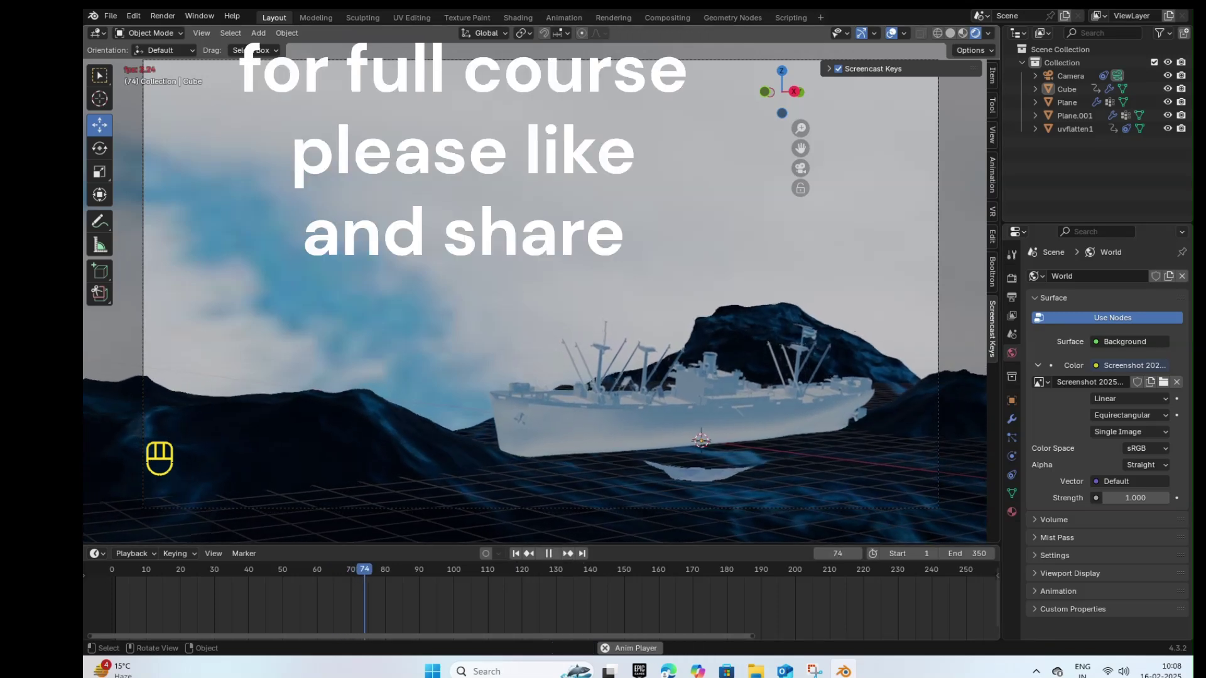
# Step: Compare the playing animation in Solid and Material Preview shading, and return to Rendered shading
pyautogui.click(950, 33)
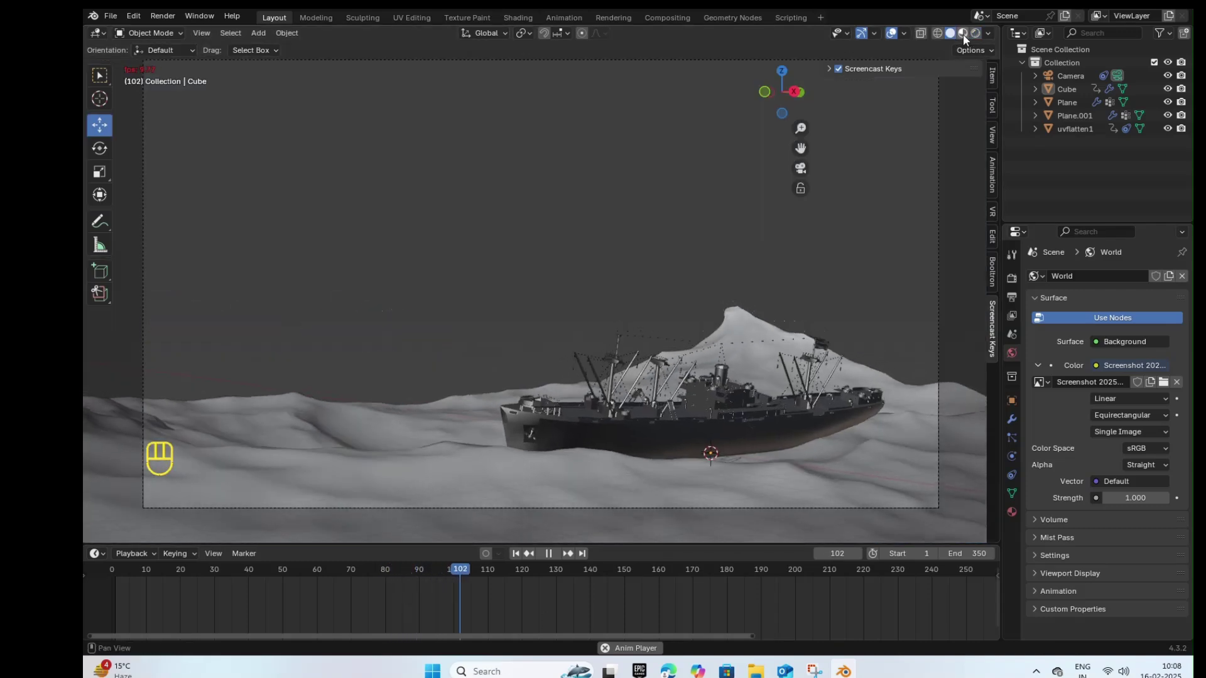
pyautogui.click(963, 34)
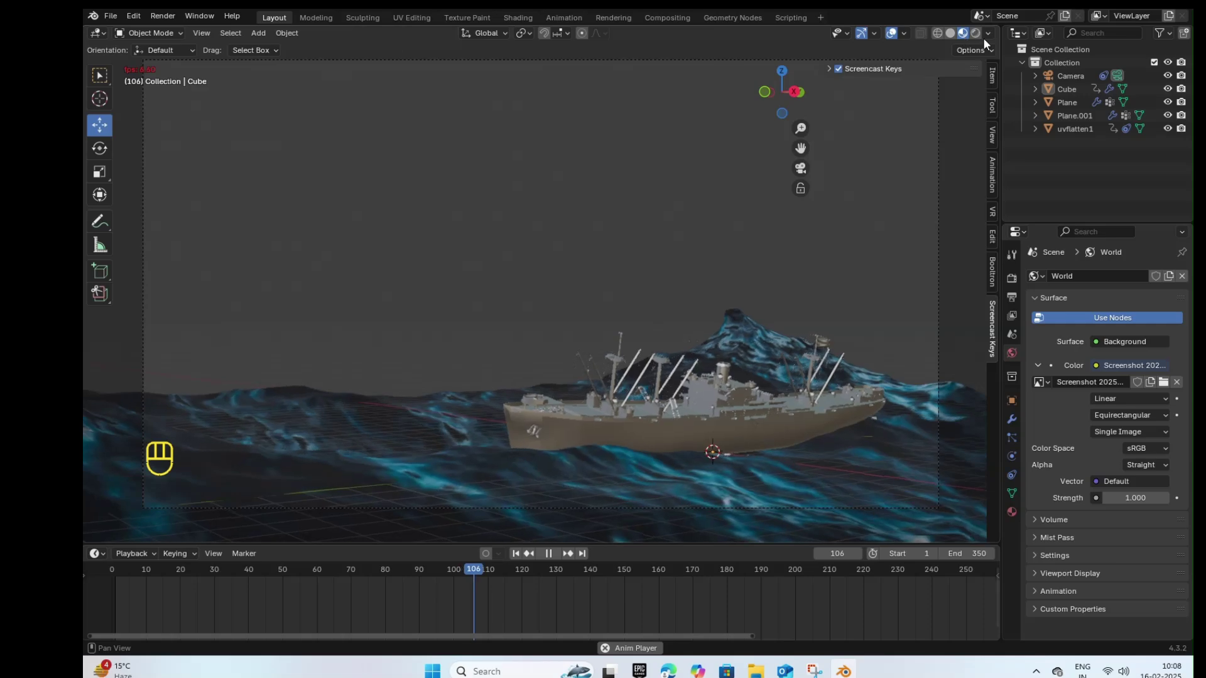
pyautogui.click(976, 33)
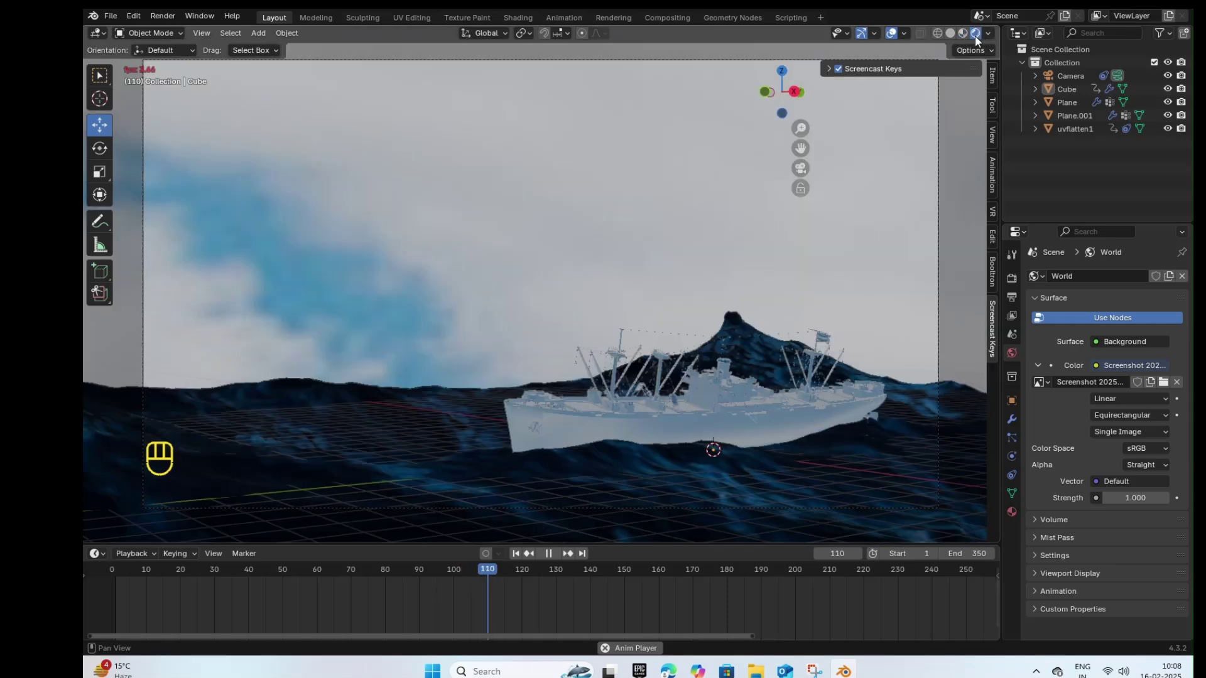